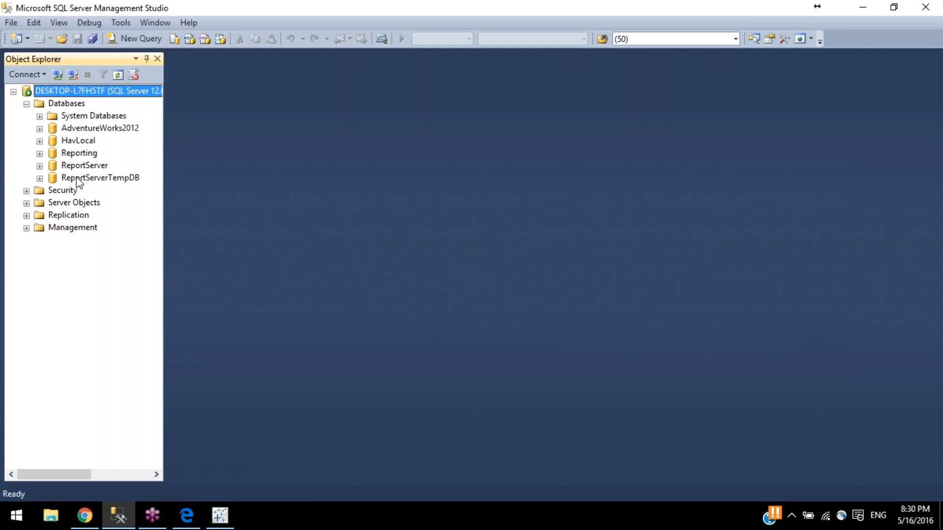
Step: Compare the available databases with those in SQL Server Management Studio and choose AdventureWorks2012 as the Tableau data source database
click(57, 179)
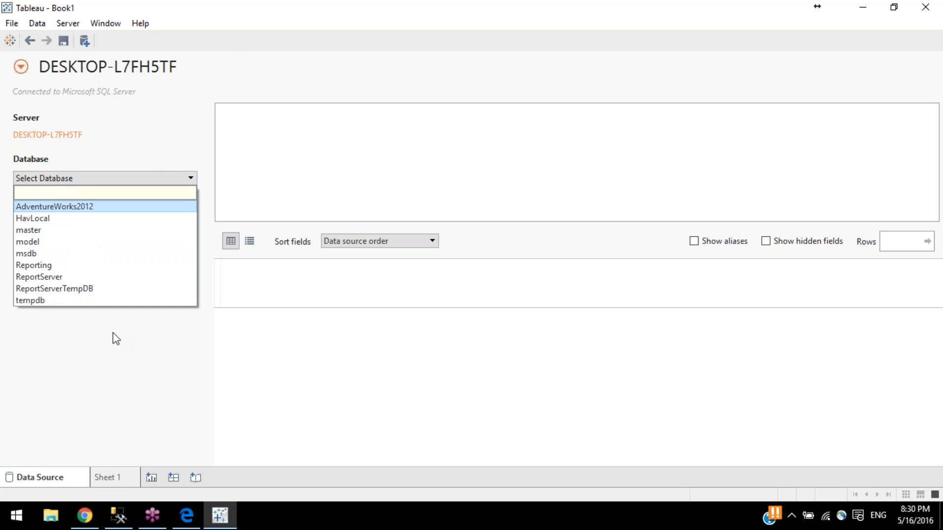
click(123, 512)
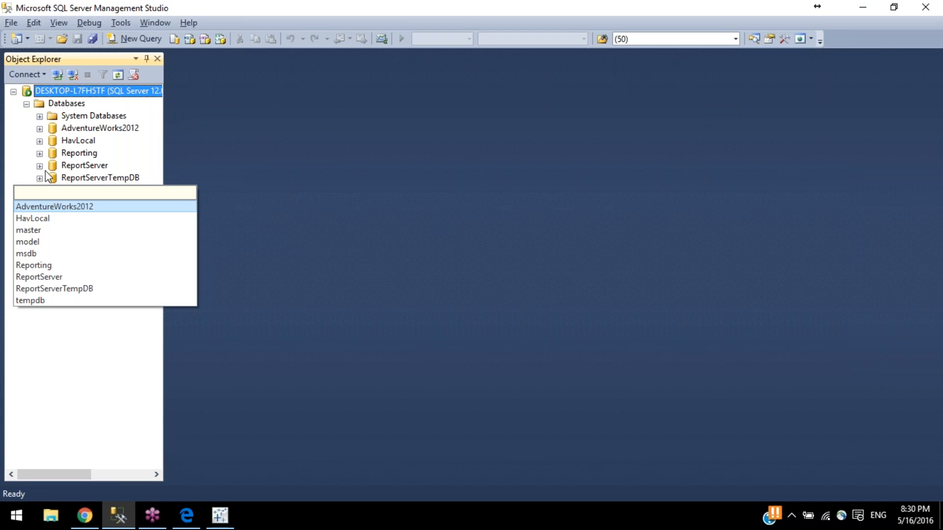
click(39, 128)
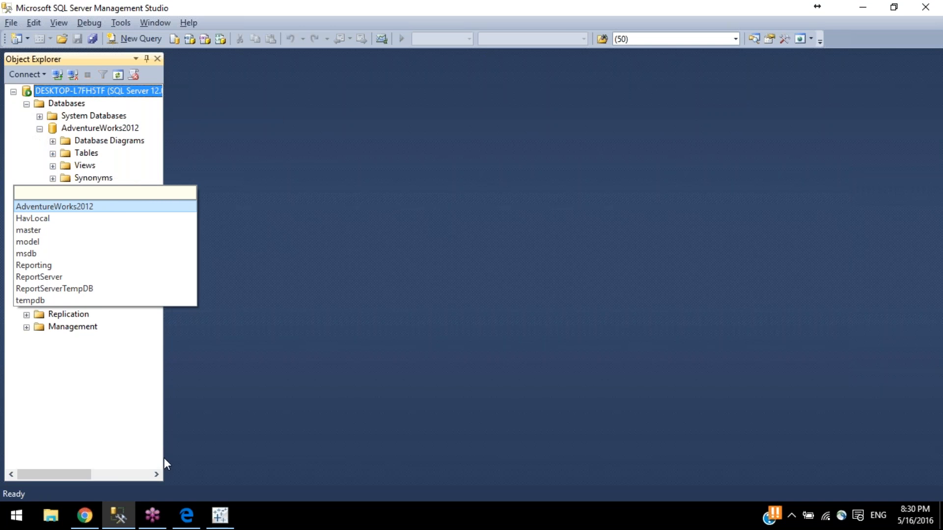
click(49, 207)
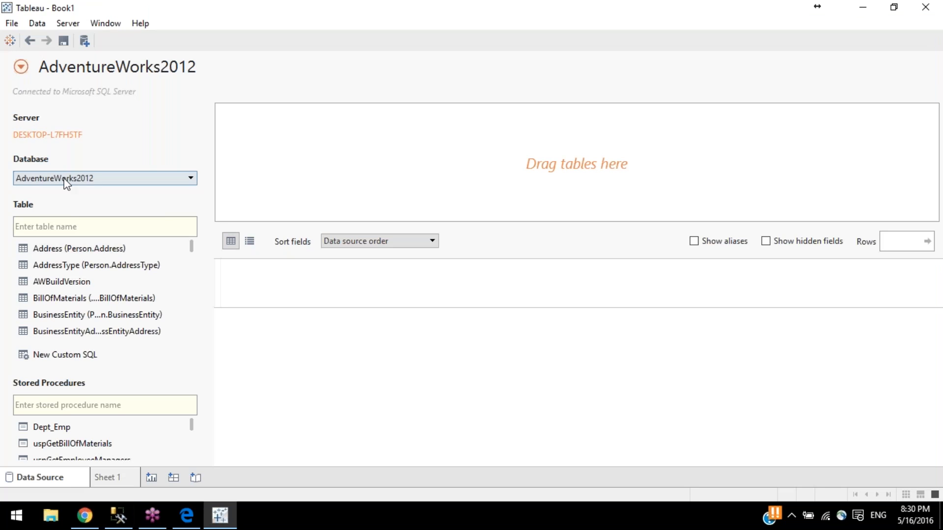
Step: Switch to SQL Server Management Studio and examine the tables, views and stored procedures of AdventureWorks2012
click(120, 517)
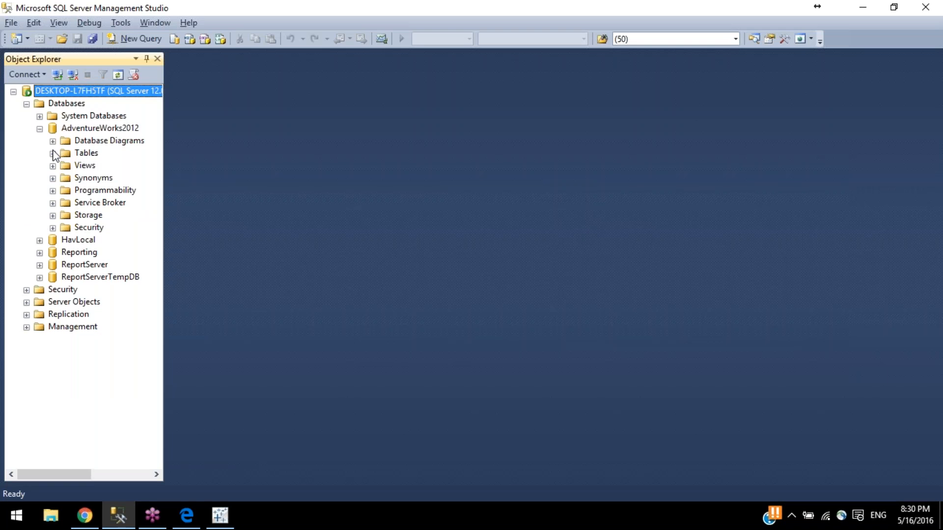
click(52, 154)
click(53, 92)
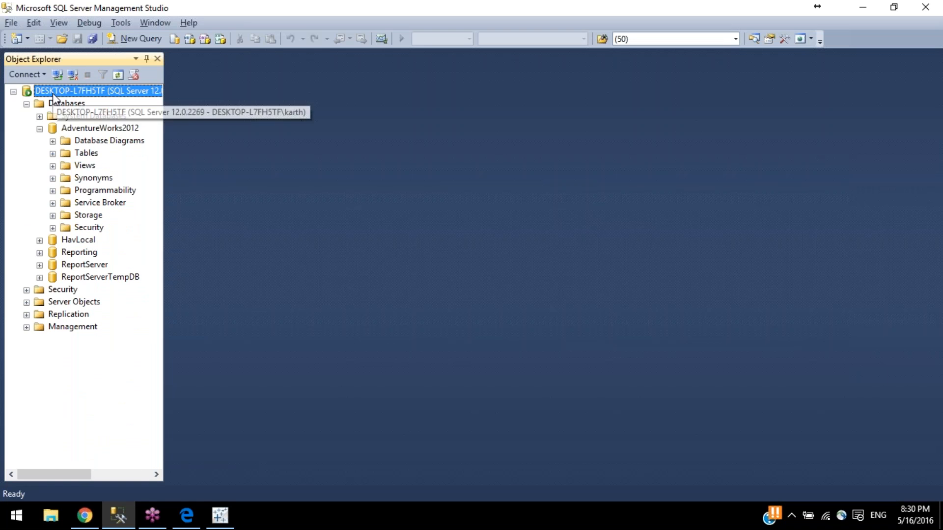
click(53, 165)
click(52, 165)
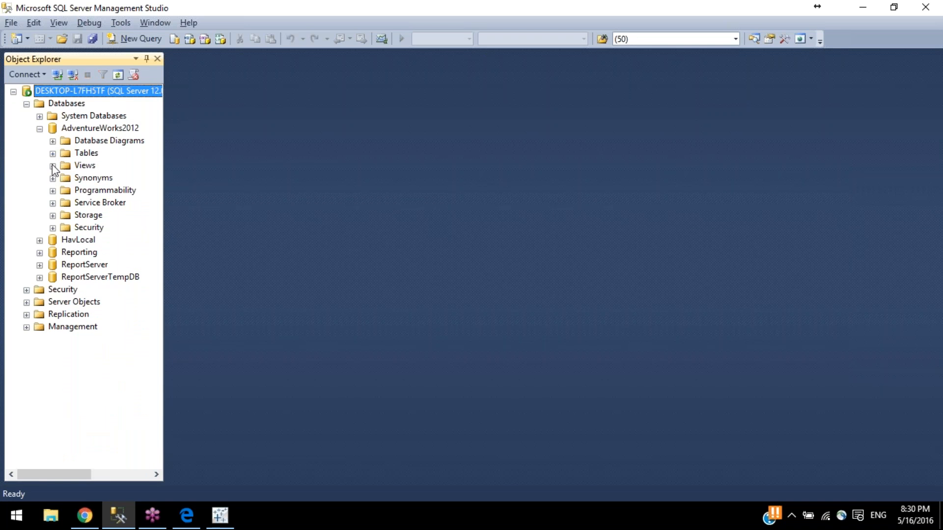
click(52, 190)
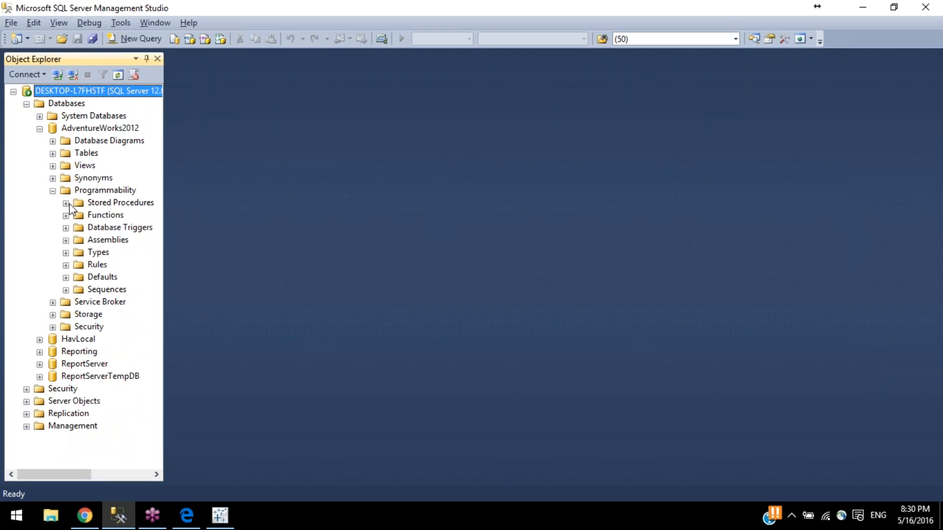
click(66, 203)
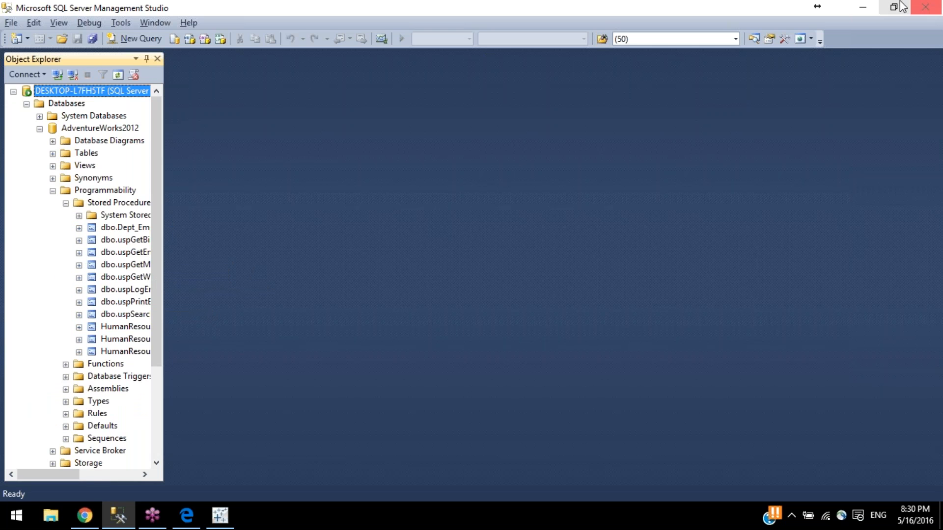
click(864, 6)
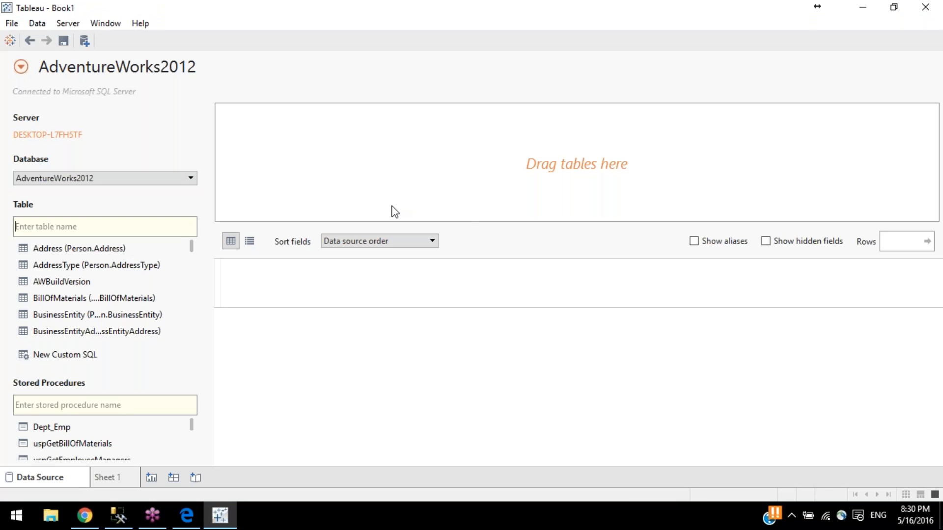
Step: Compare Tableau's table and stored procedure lists for AdventureWorks2012 with the database's views in SQL Server Management Studio
scroll(99, 439, down, 3)
scroll(98, 444, up, 3)
scroll(93, 285, down, 5)
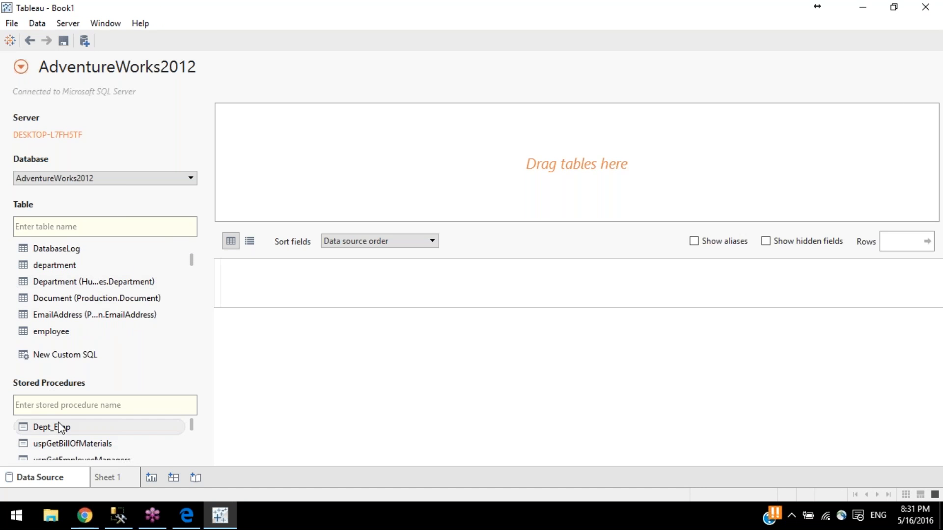
scroll(86, 314, down, 15)
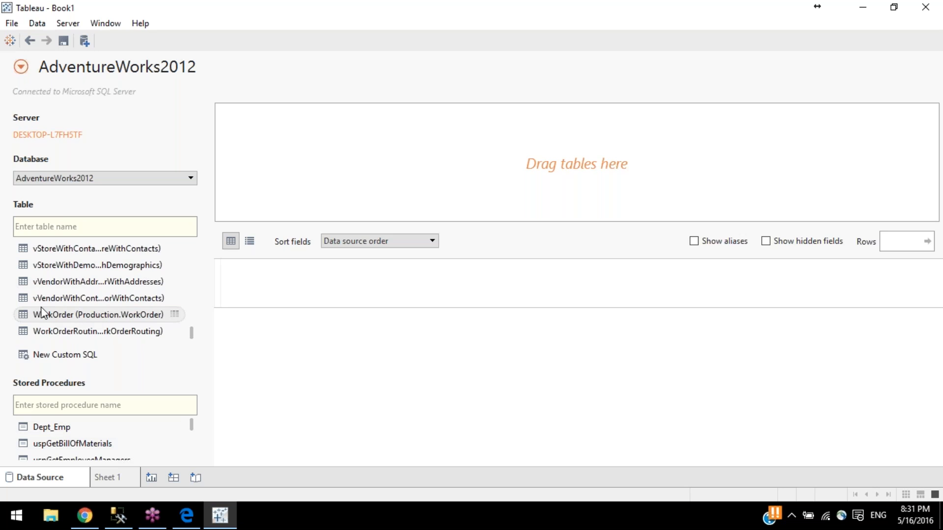
scroll(35, 299, up, 1)
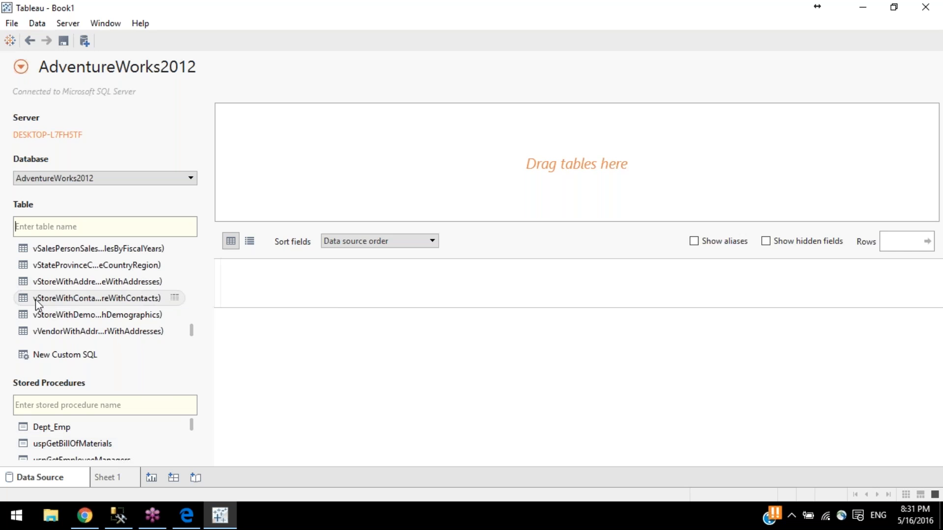
click(110, 526)
click(53, 190)
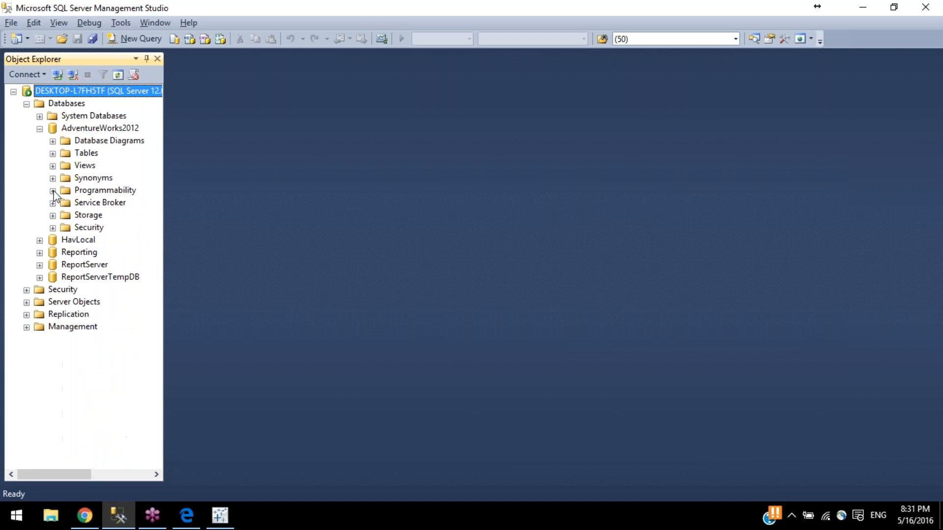
click(52, 165)
scroll(95, 303, down, 5)
click(129, 513)
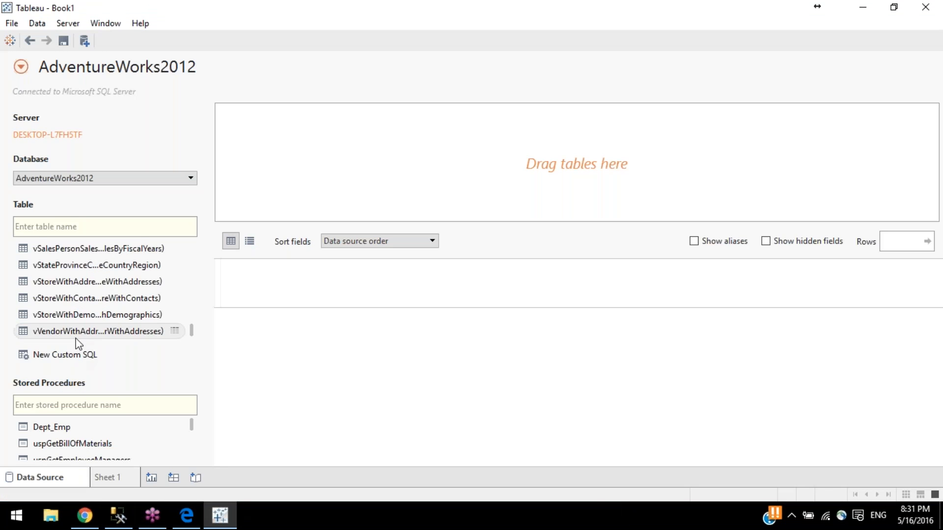
scroll(49, 308, up, 2)
scroll(49, 308, down, 3)
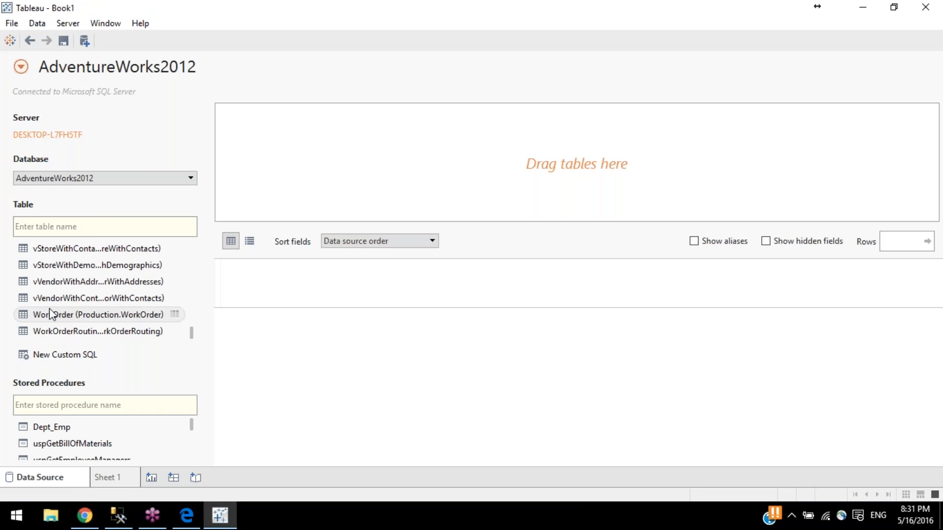
scroll(73, 421, down, 3)
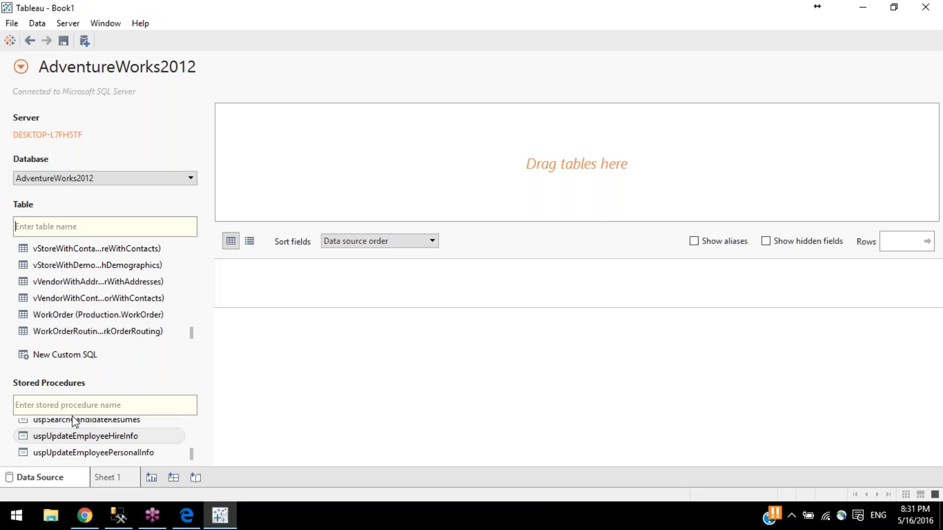
scroll(73, 421, up, 5)
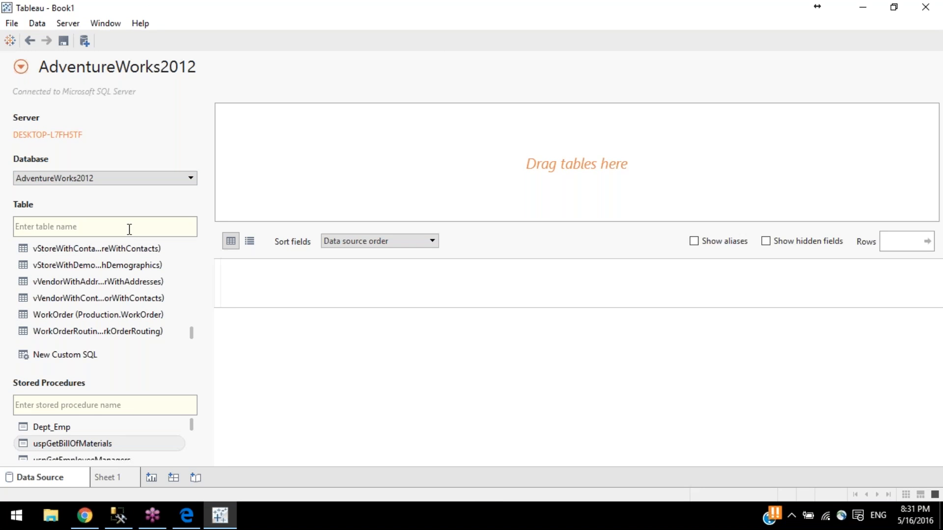
Step: Filter the tables by "emplo" and add Employee (HumanResources.Employee) to the data source canvas
scroll(123, 283, up, 15)
text(ex)
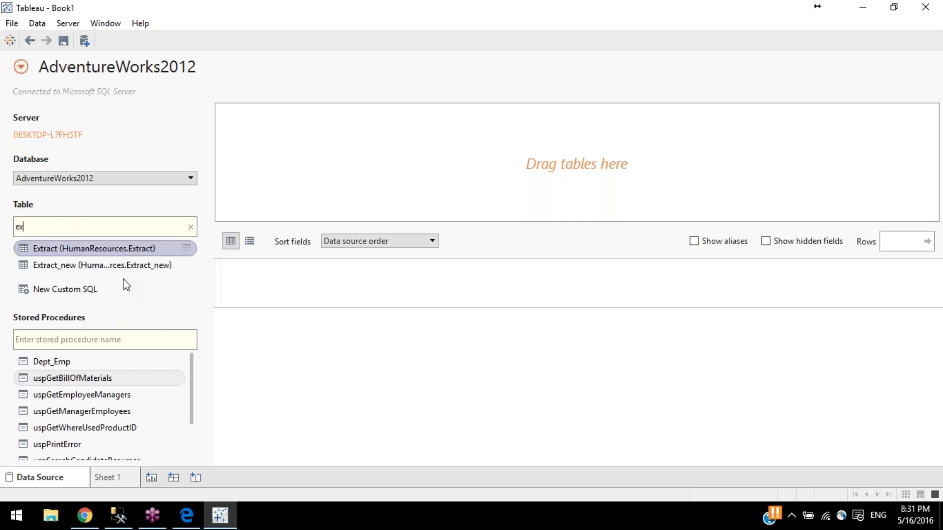
text(mplo)
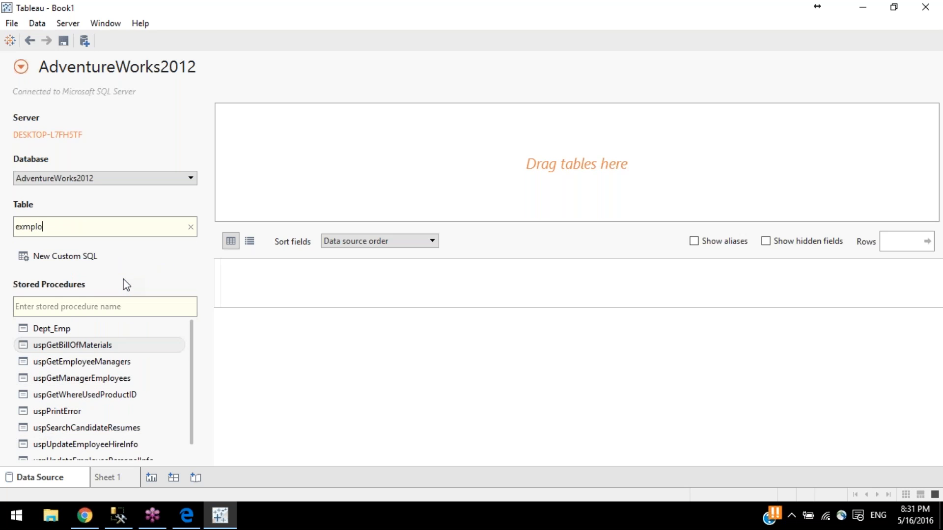
key(BackSpace)
key(BackSpace)
key(BackSpace)
key(BackSpace)
text(mplo)
drag(81, 249, 316, 147)
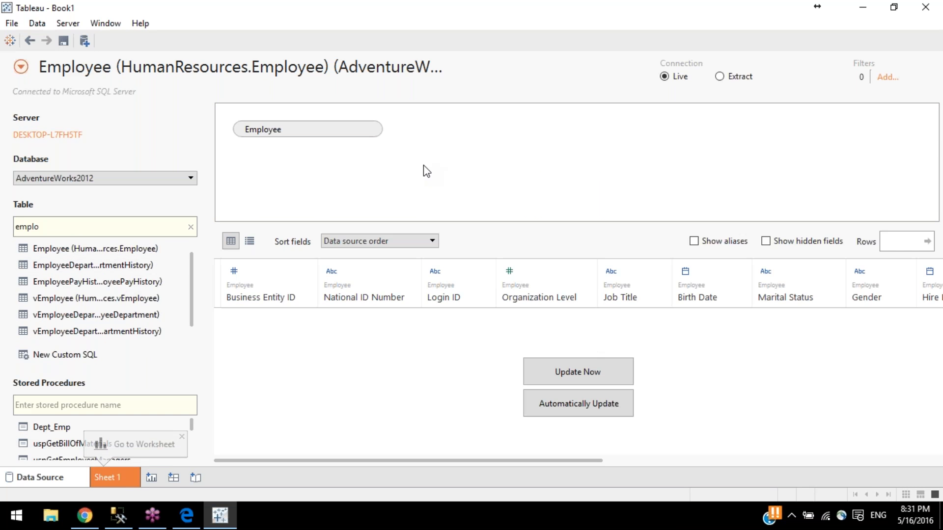
Step: Add EmployeeDepartmentHistory alongside the Employee table and review the available join types and the join clause
click(62, 272)
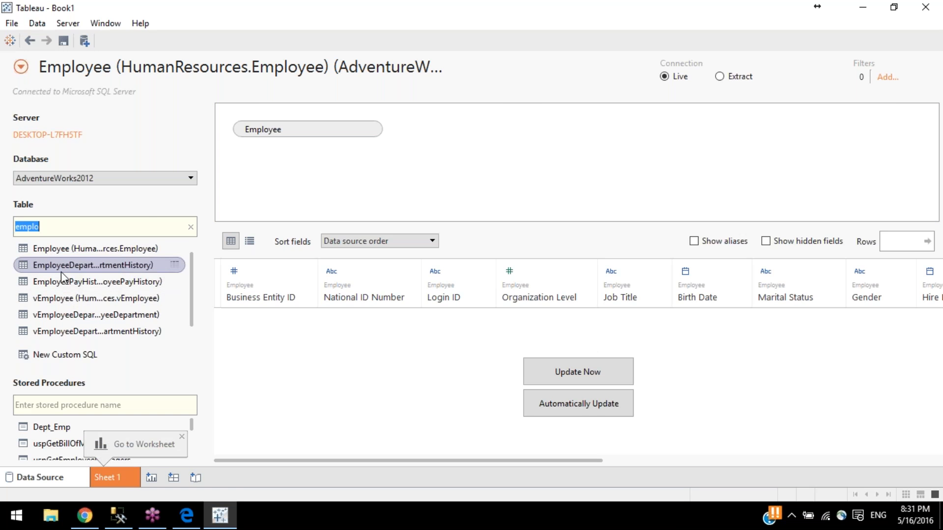
double_click(63, 276)
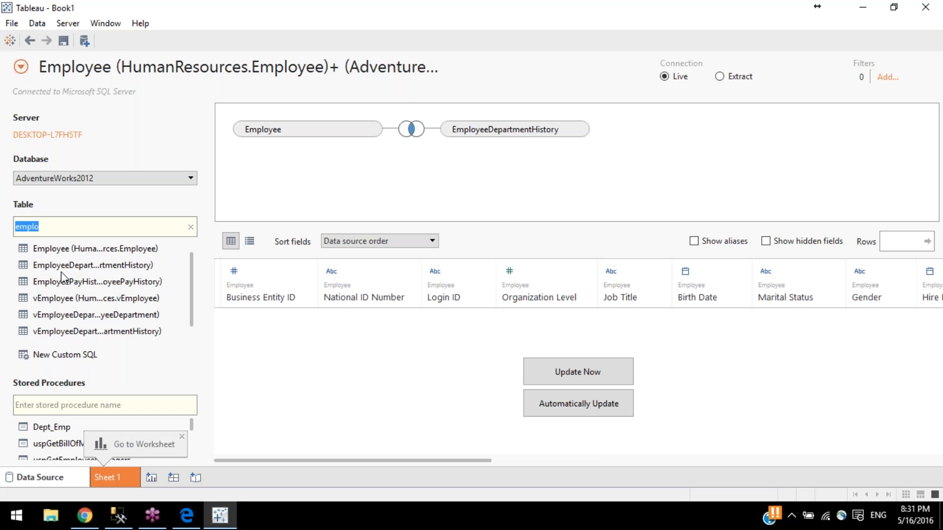
click(413, 138)
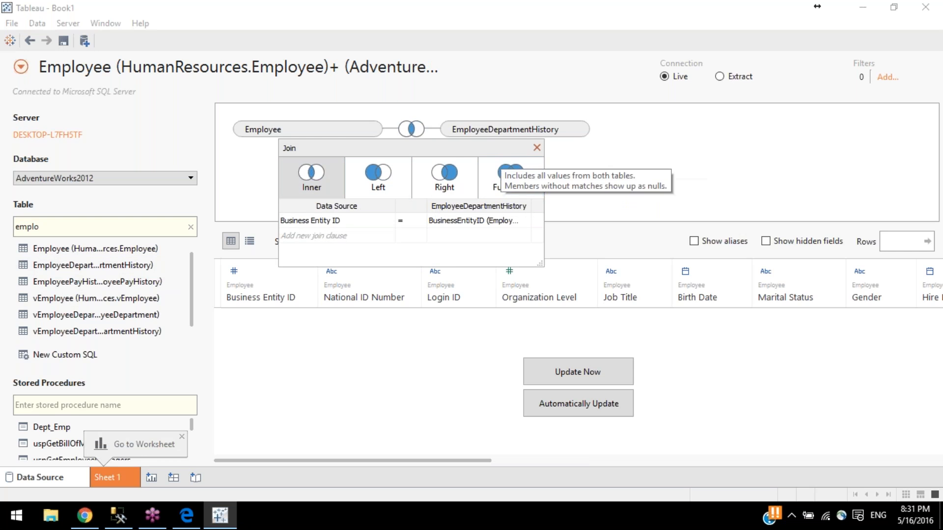
click(537, 148)
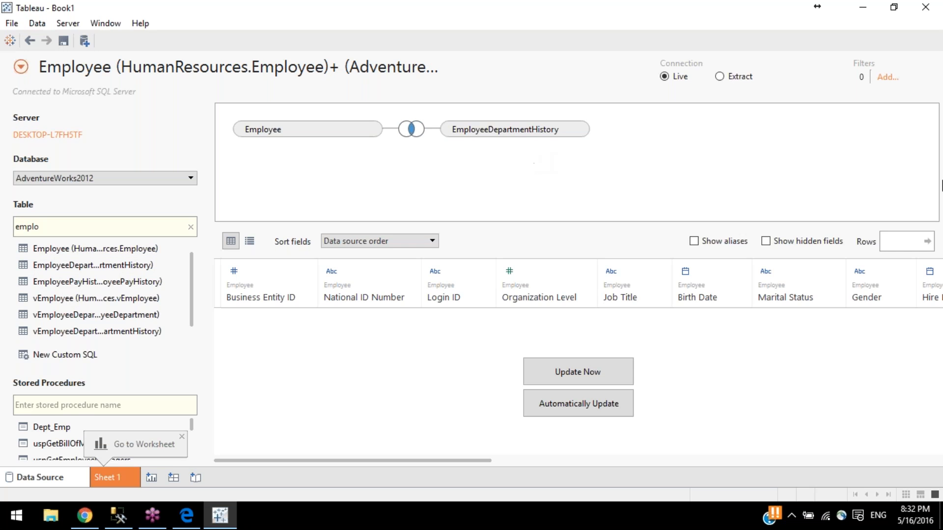
click(933, 200)
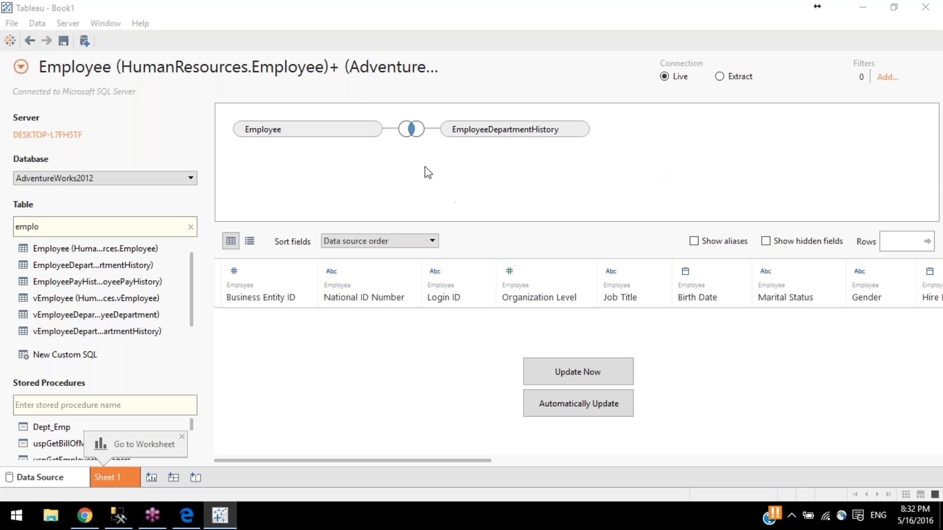
click(414, 131)
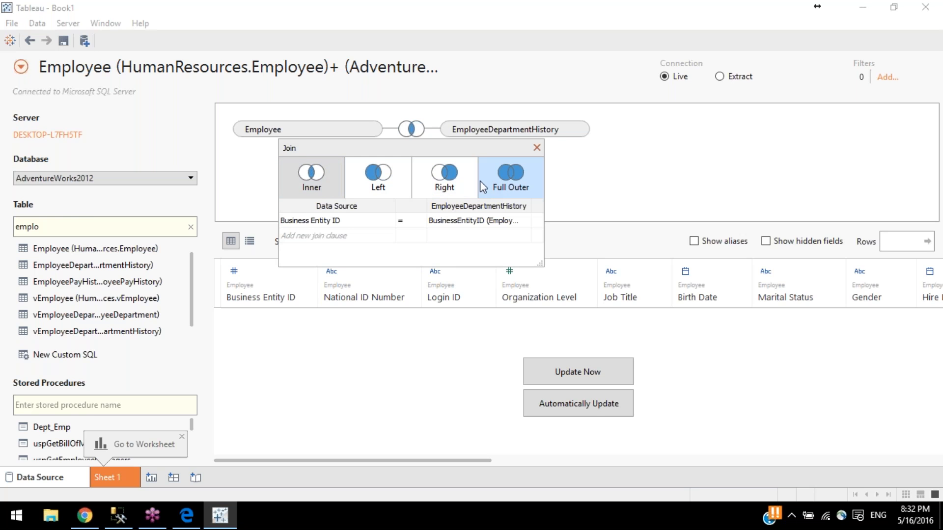
click(537, 148)
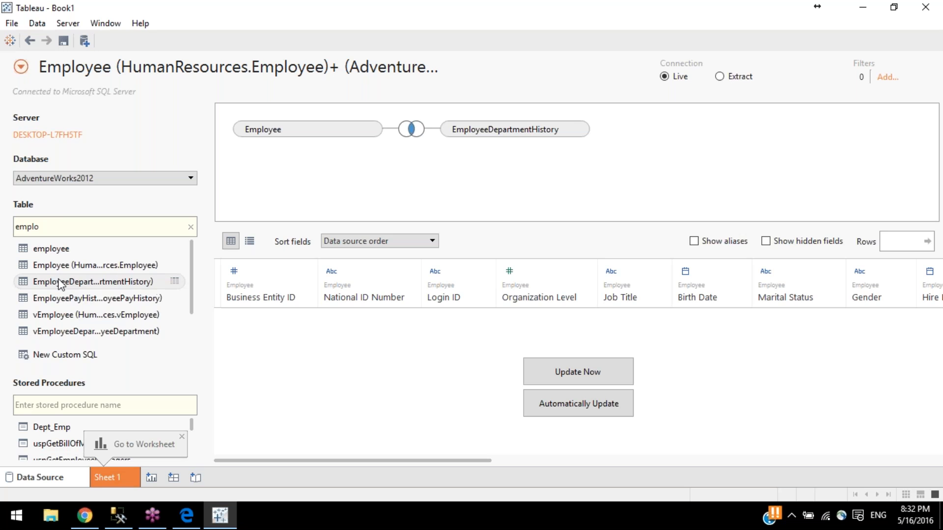
Step: Clear the table name filter, browse the full table and stored procedure lists, and dismiss the worksheet tip
scroll(59, 284, down, 2)
scroll(60, 283, up, 2)
click(187, 227)
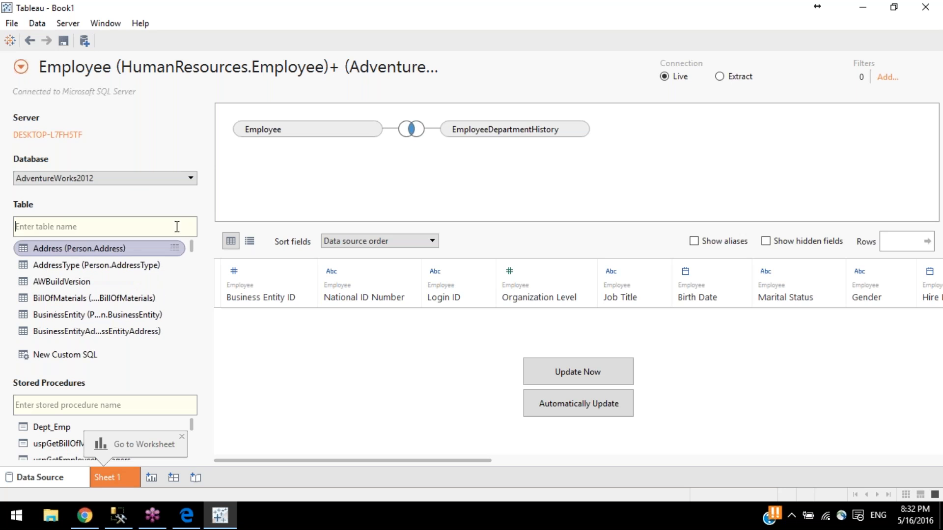
scroll(102, 273, down, 15)
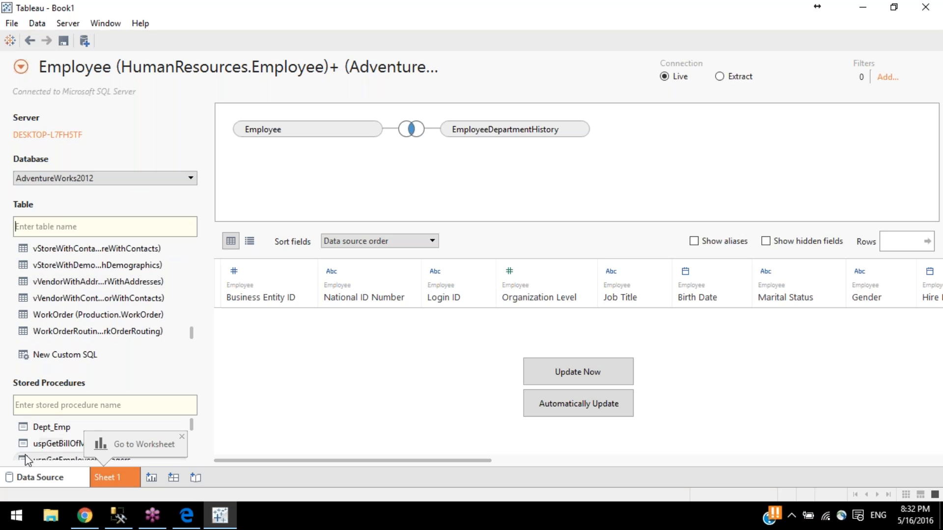
scroll(40, 440, down, 5)
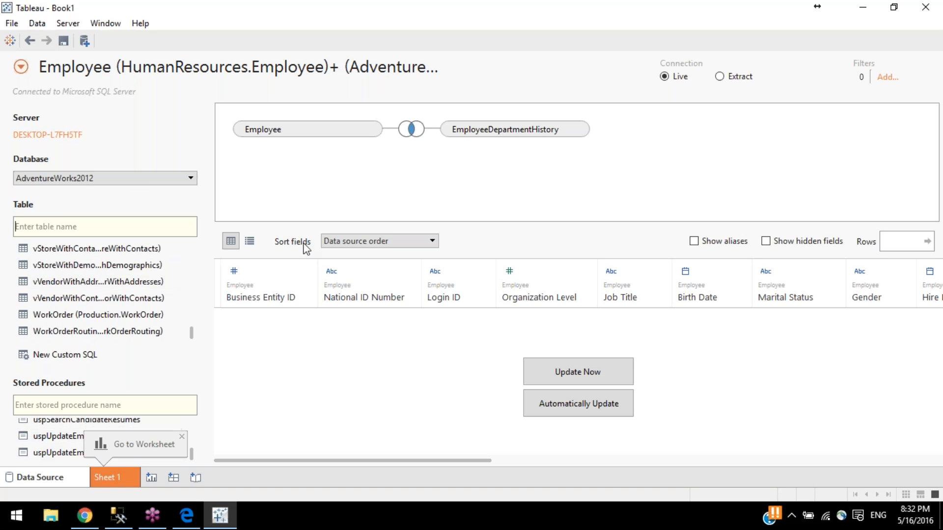
click(183, 437)
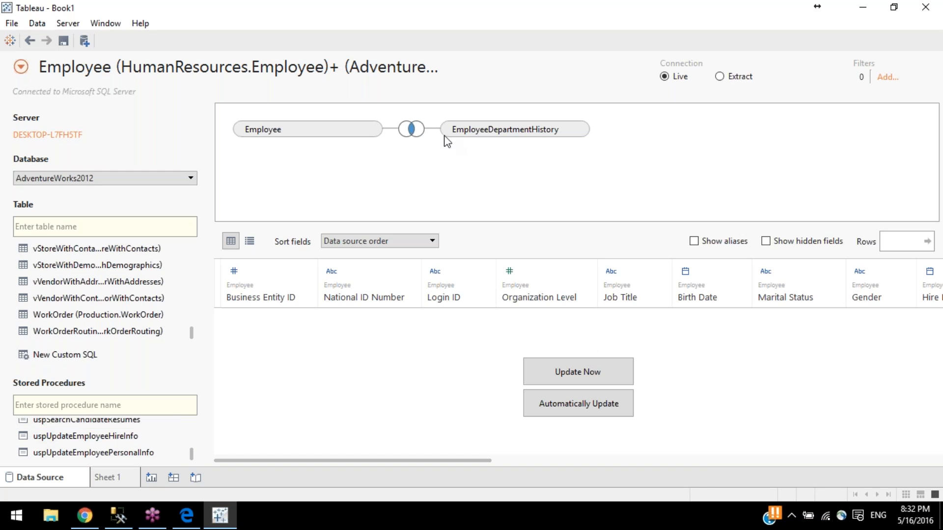
Step: Load the data preview for the joined tables and inspect its columns, including Business Entity ID and Job Title
click(666, 18)
click(530, 378)
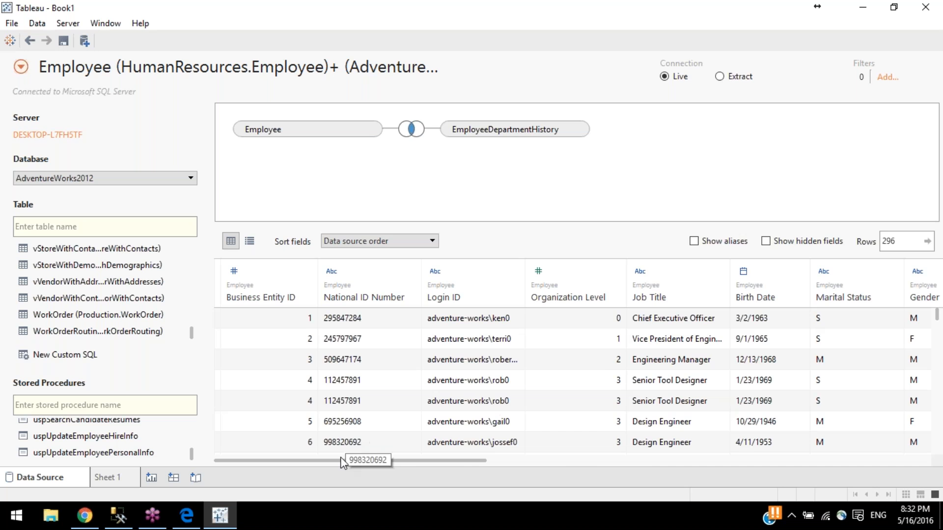
drag(337, 461, 257, 419)
click(267, 288)
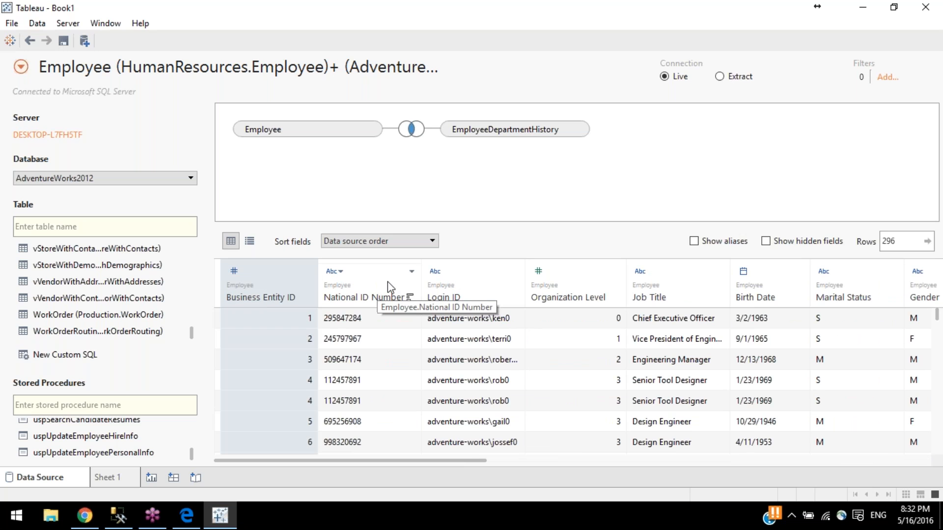
click(693, 295)
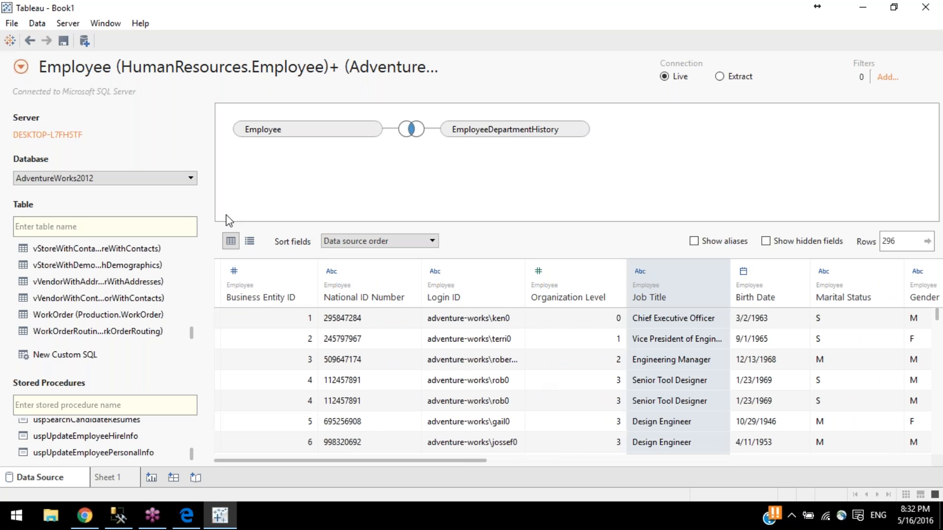
Step: Convert the joined Employee and EmployeeDepartmentHistory tables to custom SQL and look through the generated query
click(273, 293)
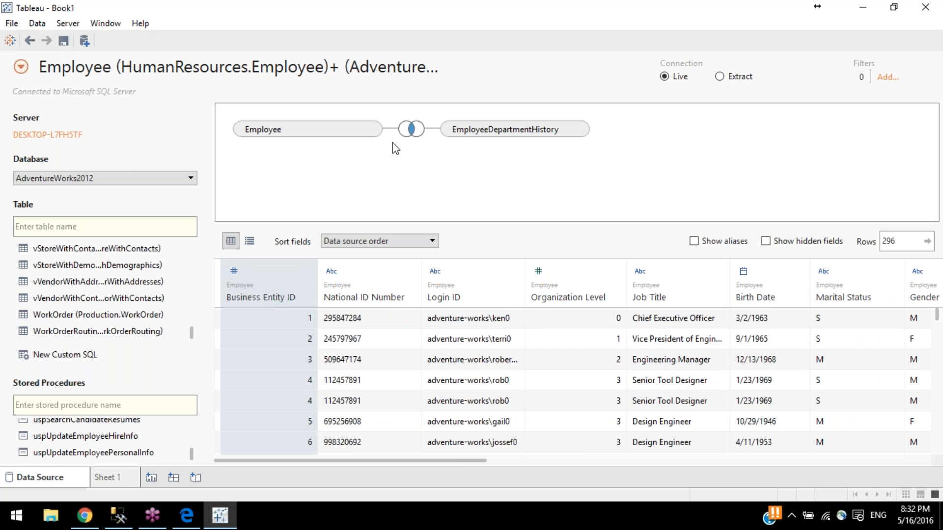
click(690, 269)
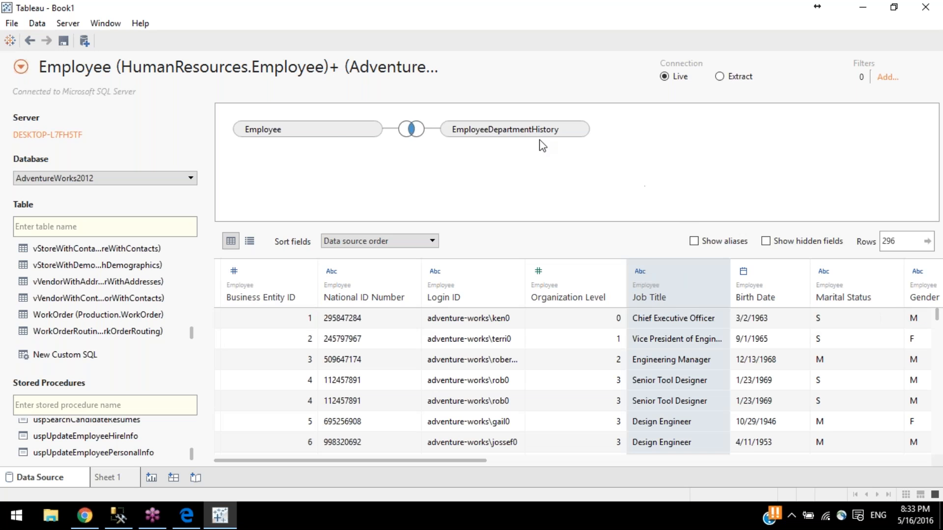
click(39, 25)
click(74, 136)
scroll(378, 278, down, 1)
scroll(377, 278, up, 1)
scroll(378, 278, down, 1)
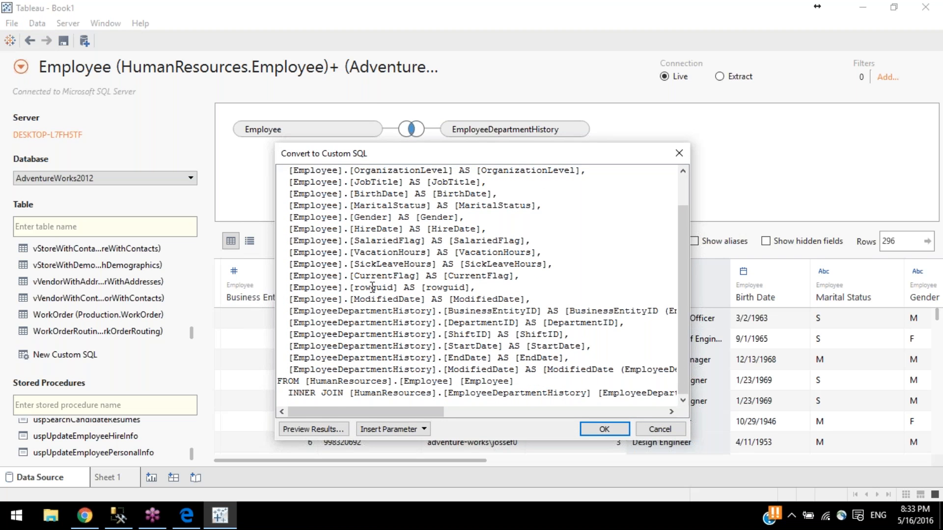
Step: Delete the NationalIDNumber, LoginID and OrganizationLevel lines from the custom SQL's SELECT list, leaving no blank line before JobTitle
click(630, 360)
key(shift+Home)
key(Up)
key(Up)
key(Up)
key(Up)
key(Up)
key(Up)
key(Up)
key(Up)
key(Up)
key(Up)
key(Up)
key(Up)
key(Up)
key(Up)
key(Up)
key(Up)
key(Up)
key(Up)
key(Up)
key(ctrl+Right)
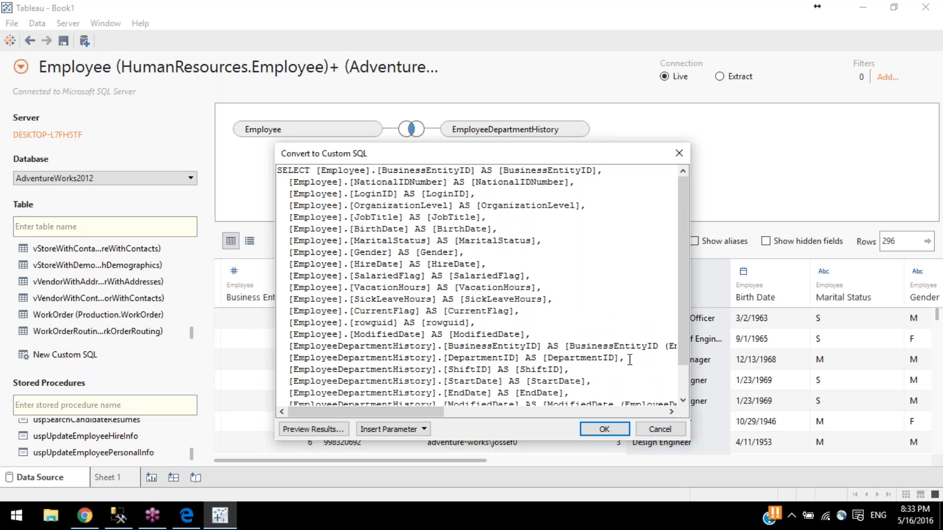
key(Up)
key(End)
key(ctrl+shift+Left)
key(ctrl+shift+Left)
key(ctrl+shift+Left)
key(ctrl+shift+Left)
key(ctrl+shift+Left)
key(ctrl+shift+Left)
key(End)
key(Left)
key(shift+End)
key(Up)
key(shift+End)
key(shift+Down)
key(shift+Down)
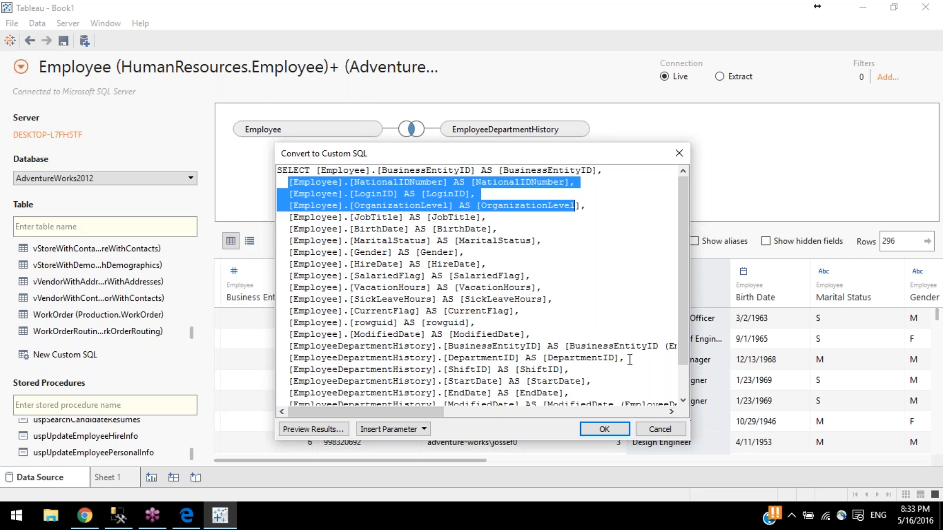
key(shift+End)
key(Delete)
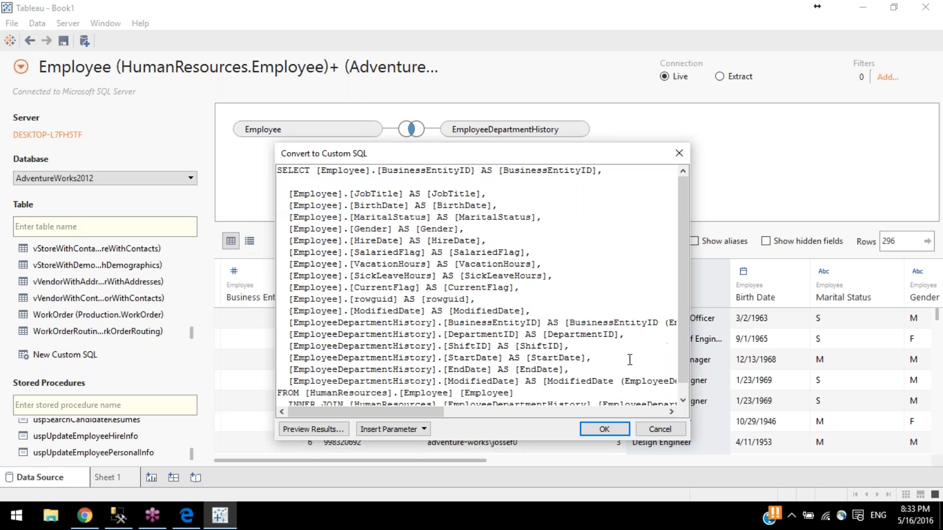
key(Delete)
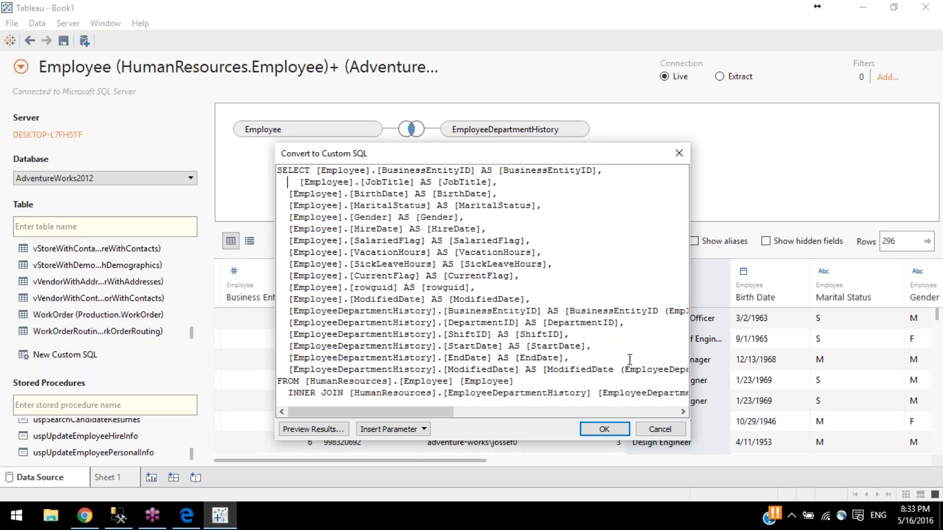
key(Delete)
key(Delete)
Step: Delete every selected column from BirthDate through EmployeeDepartmentHistory's ModifiedDate, remove the comma after JobTitle, and apply the custom SQL
key(shift+Down)
key(shift+Down)
key(shift+Down)
key(shift+Down)
key(shift+Down)
key(shift+Down)
key(shift+Down)
key(shift+Down)
key(shift+Down)
key(shift+Down)
key(shift+Down)
key(shift+Down)
key(shift+Down)
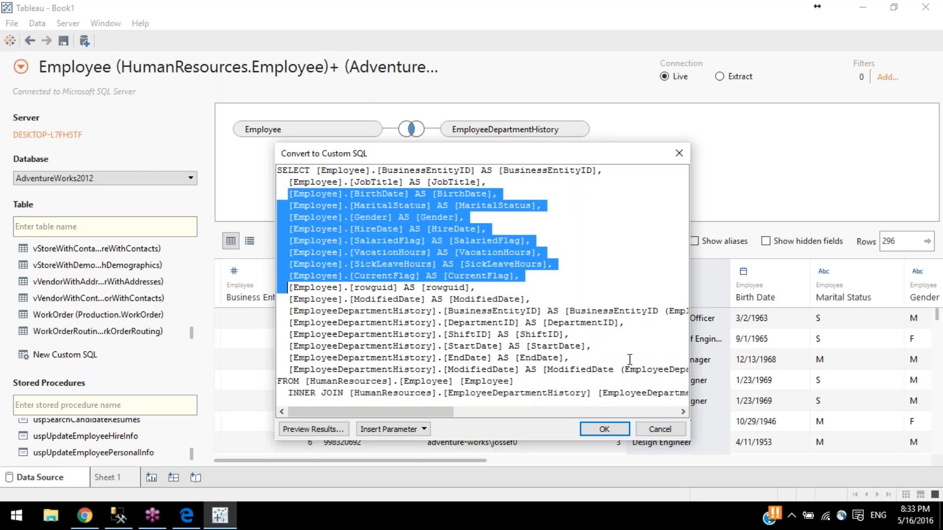
key(shift+Down)
key(shift+Down)
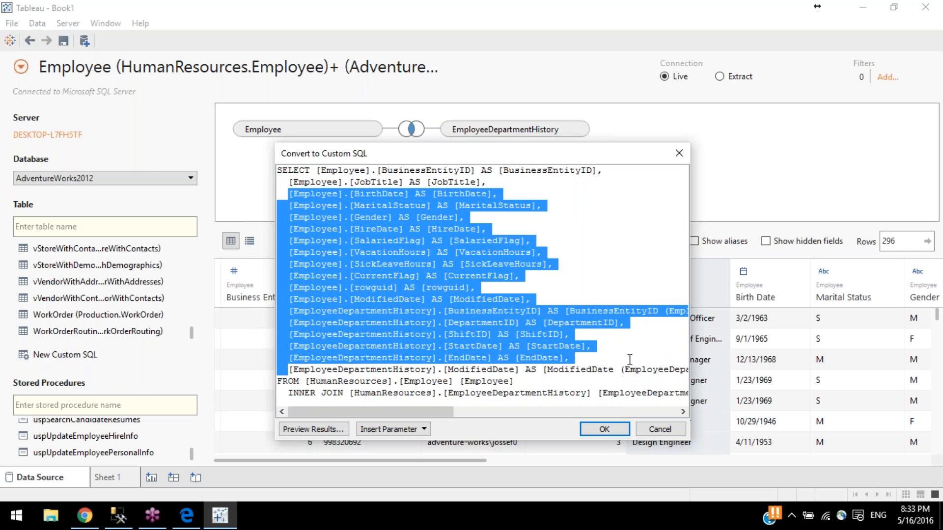
key(shift+End)
key(BackSpace)
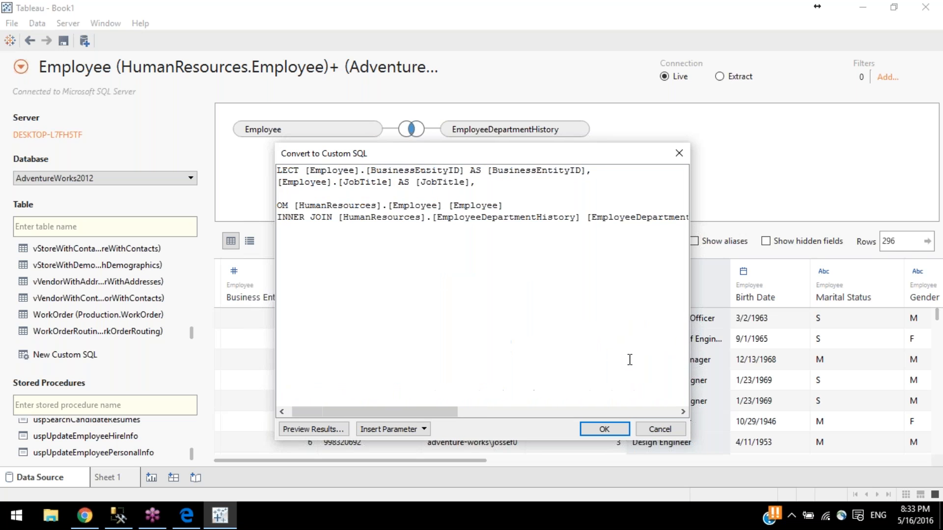
key(BackSpace)
key(BackSpace)
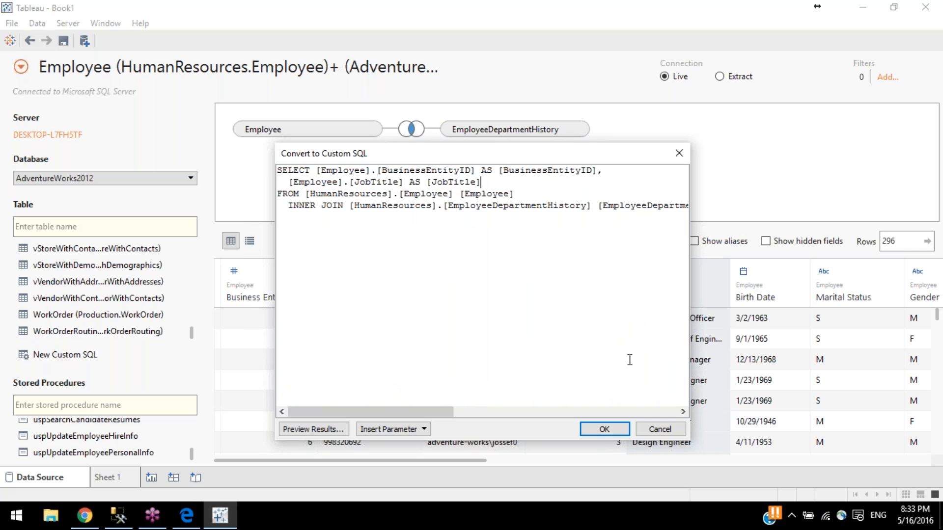
click(603, 430)
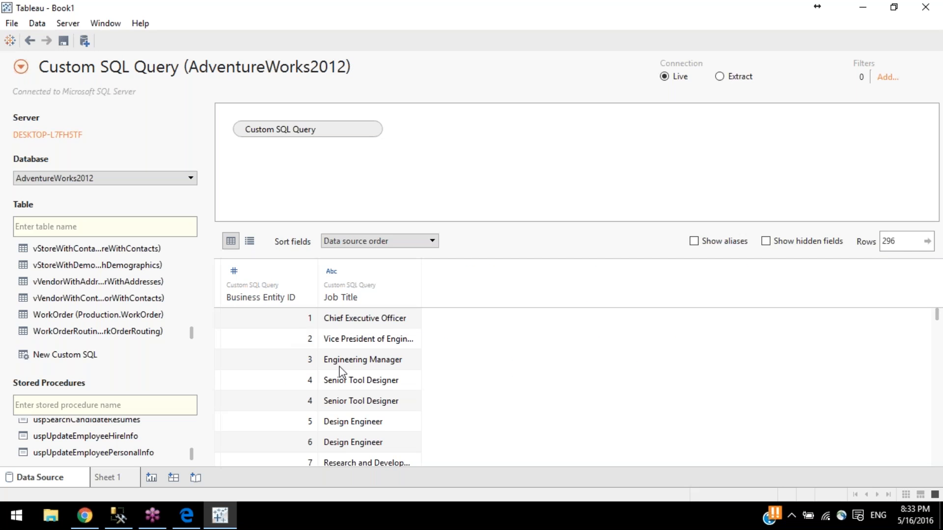
Step: Browse the custom query's preview rows, and reopen its SQL for review without changing it
scroll(343, 372, down, 20)
scroll(342, 373, down, 20)
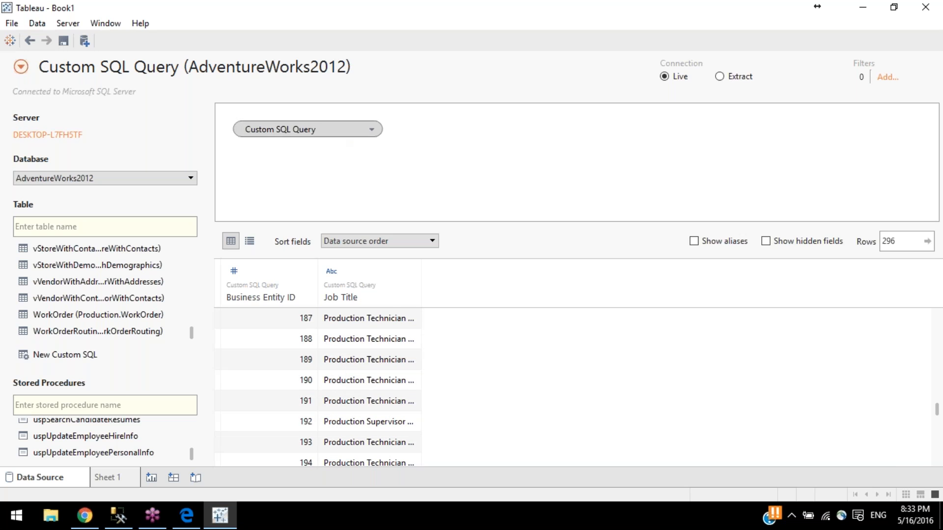
click(371, 131)
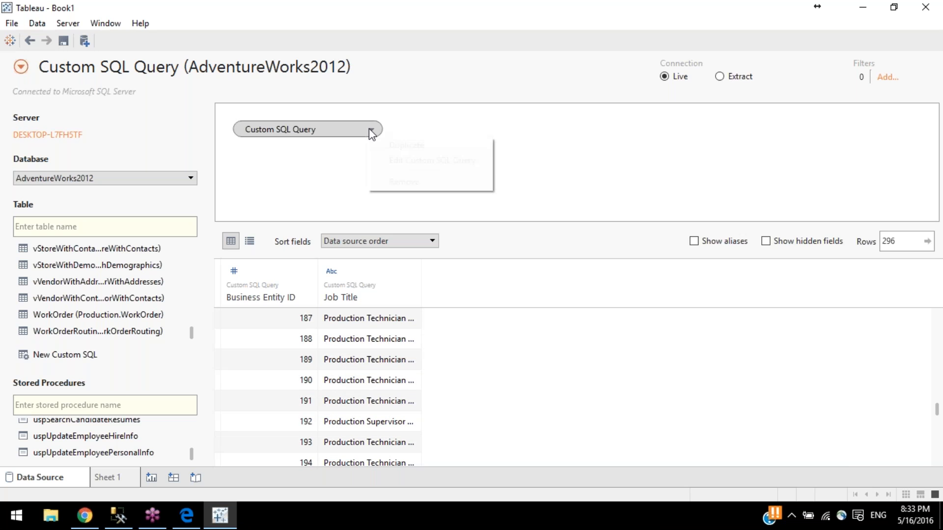
click(393, 156)
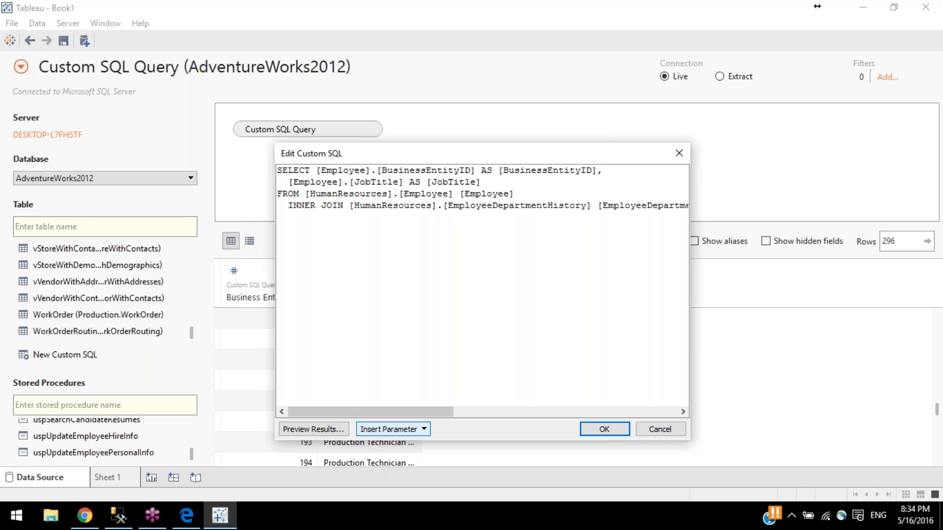
click(679, 154)
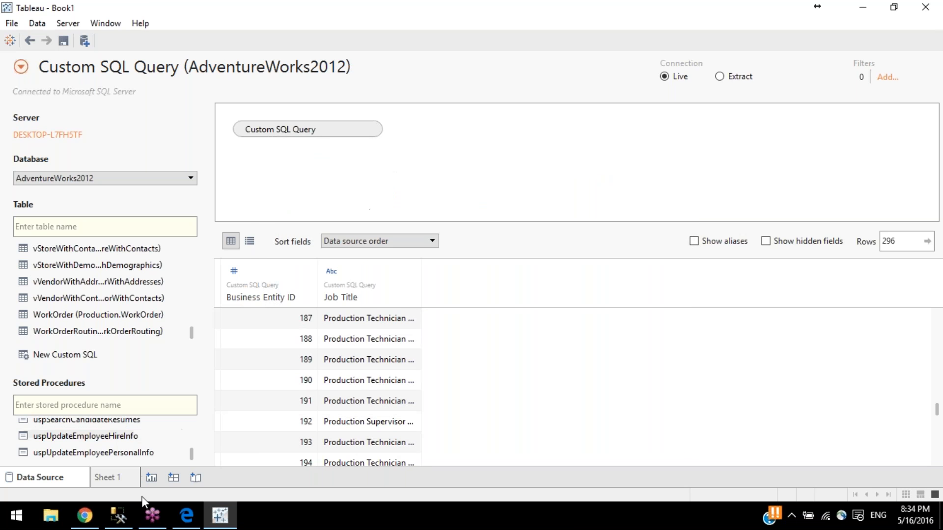
Step: Open Sheet 1 and look over the dimensions and measures supplied by the custom SQL query
click(103, 474)
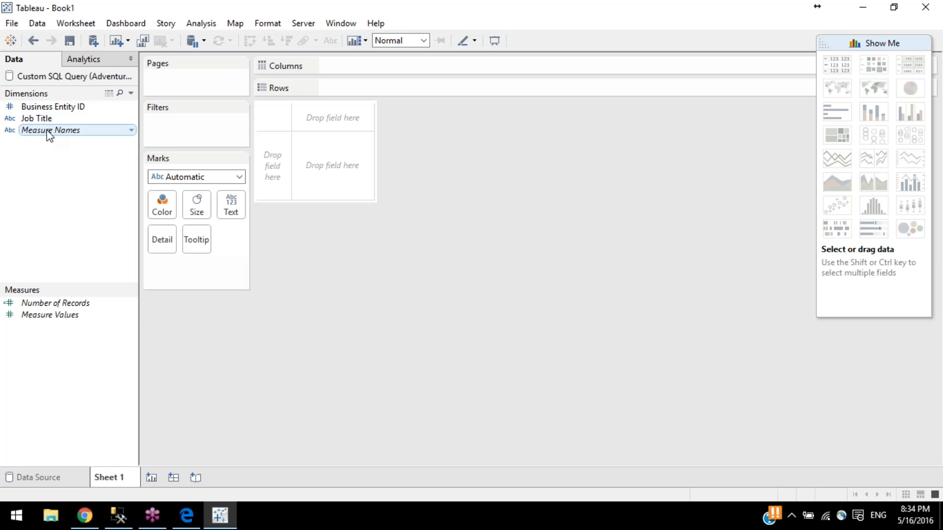
click(46, 306)
click(48, 392)
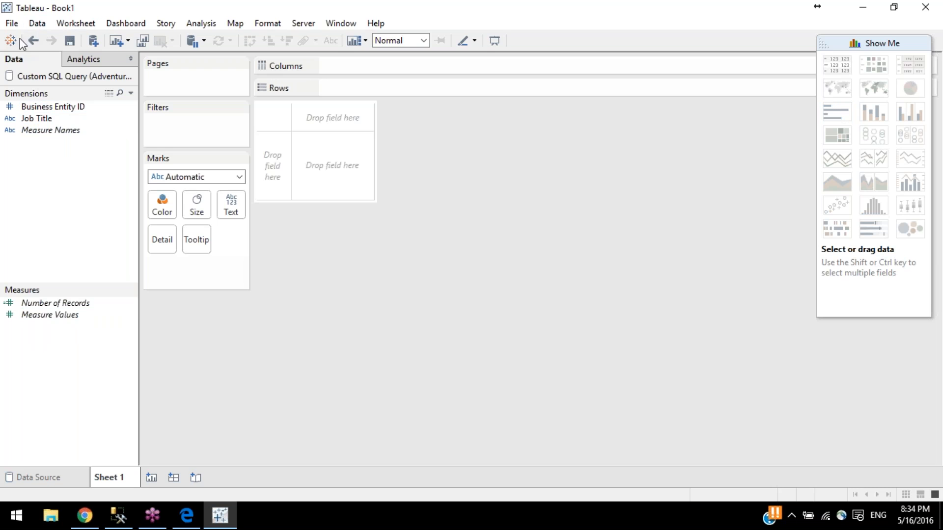
Step: Close the current workbook without saving it
click(15, 25)
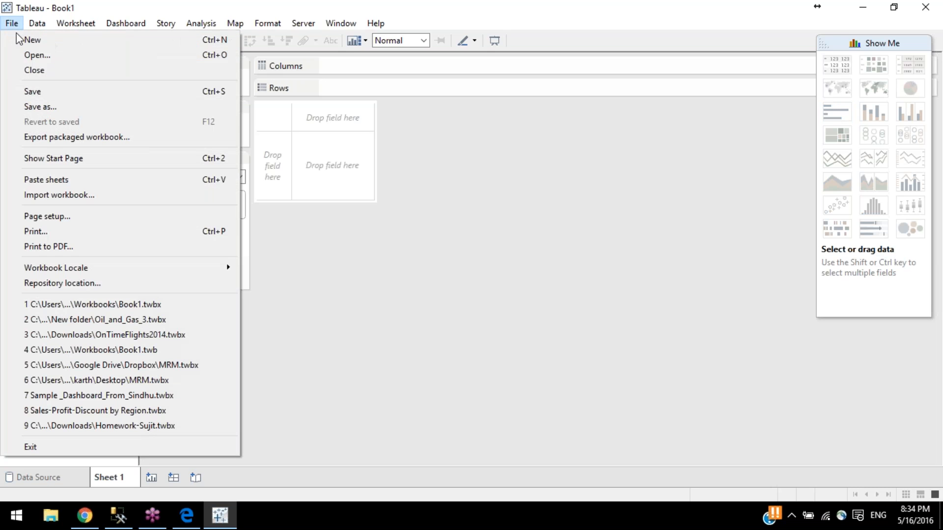
click(31, 72)
click(505, 277)
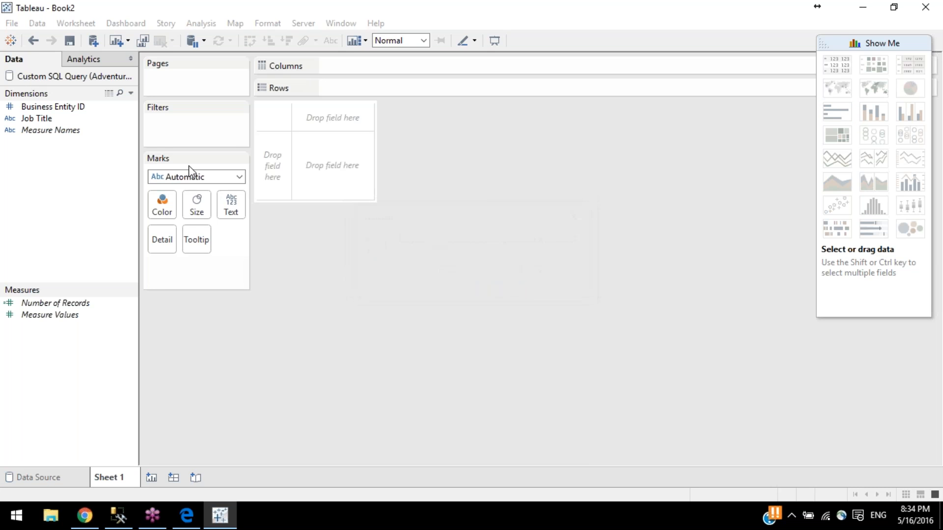
Step: Connect to the Sample - Superstore Excel workbook in the 9.3 data sources folder and add its Orders sheet to the canvas
click(31, 133)
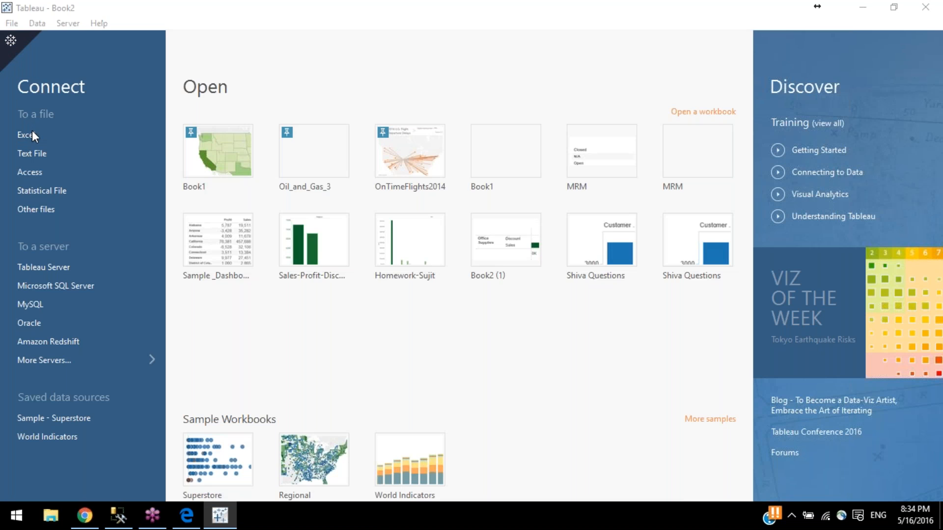
click(199, 140)
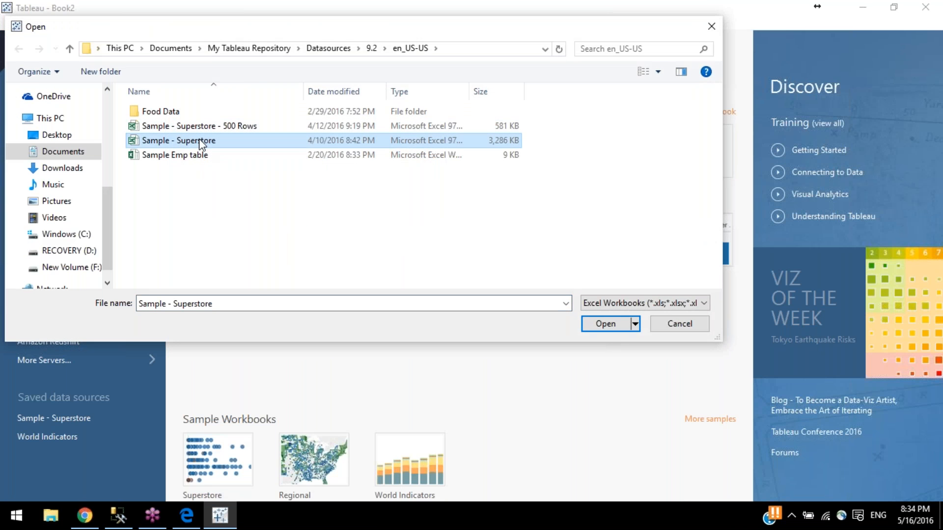
click(372, 48)
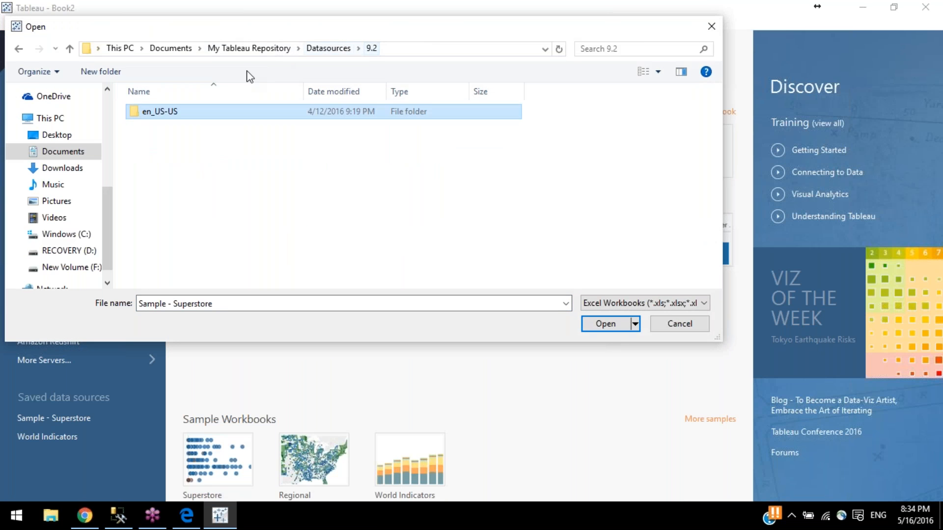
click(328, 48)
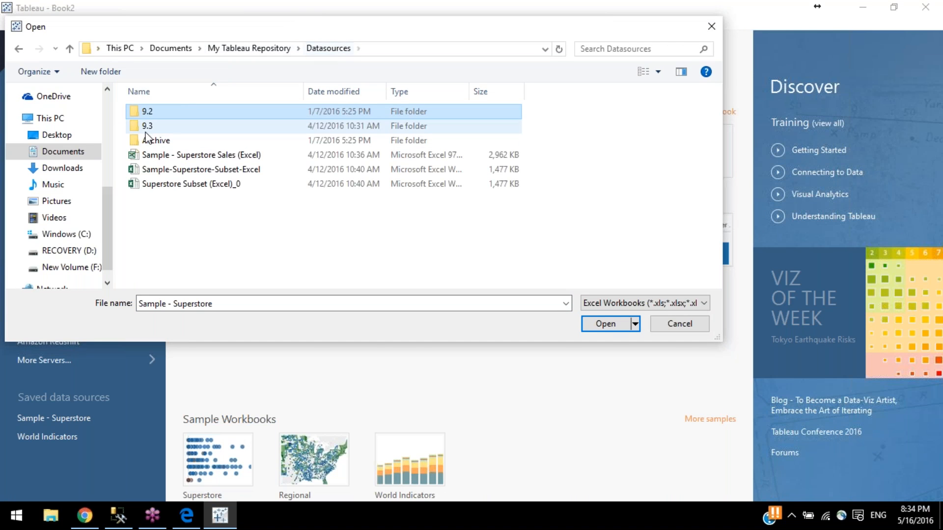
double_click(151, 130)
click(150, 114)
double_click(152, 114)
double_click(150, 113)
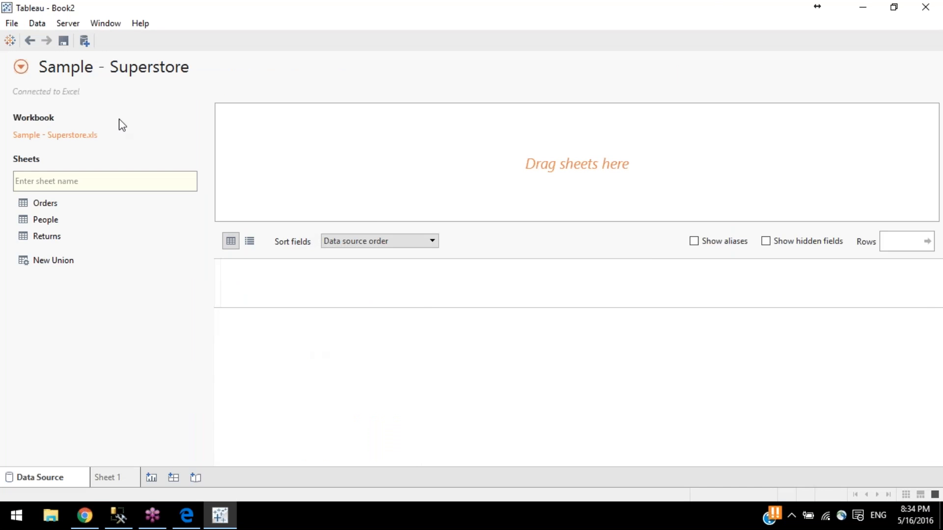
drag(36, 204, 293, 203)
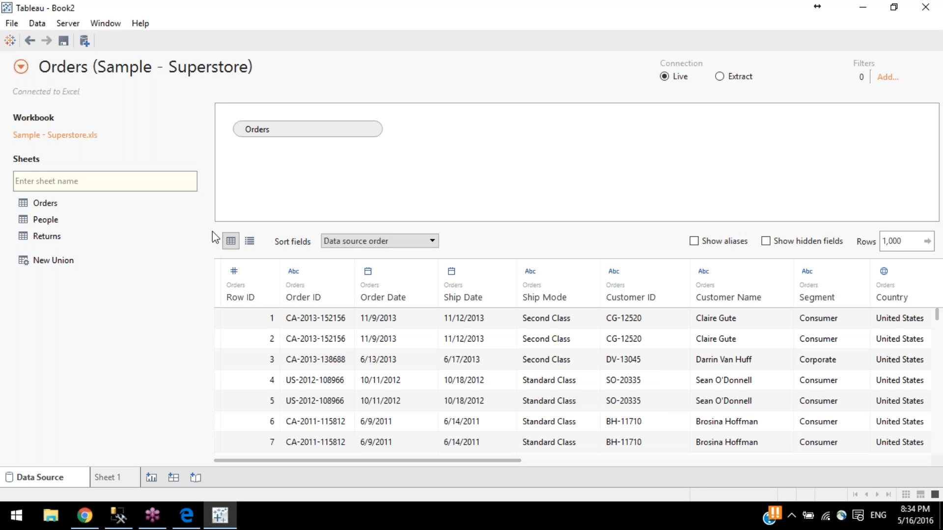
Step: Open Sheet 1 and examine the generated measures, Measure Values, Measure Names and the Category dimension
click(101, 479)
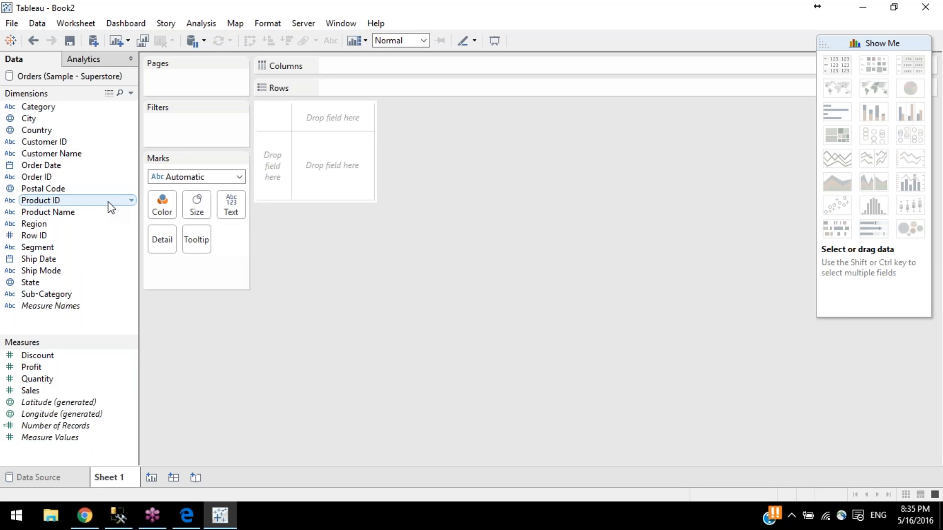
click(71, 402)
ctrl+click(71, 415)
click(71, 418)
click(68, 425)
click(69, 437)
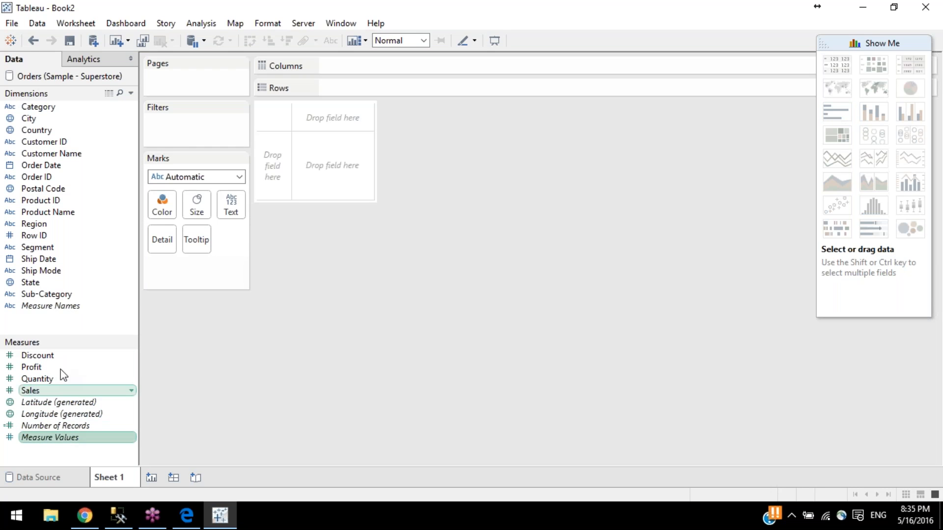
click(73, 308)
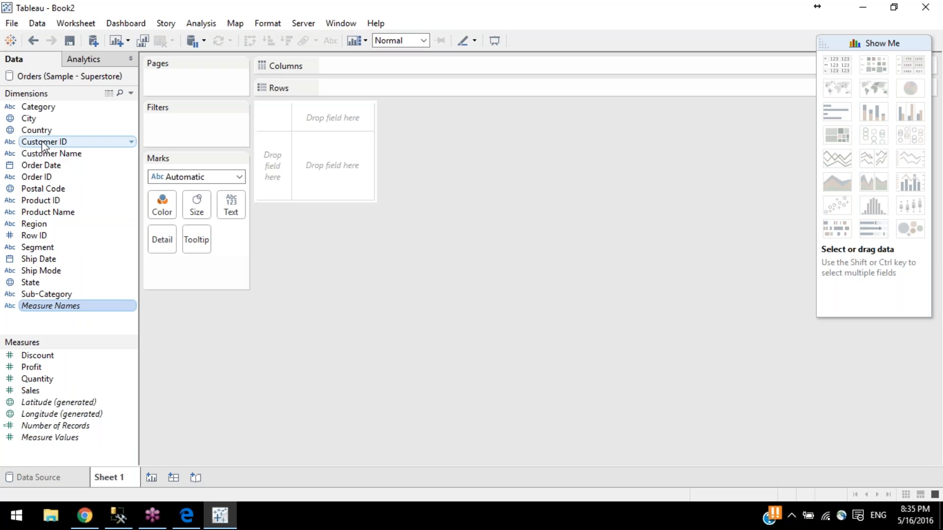
click(44, 111)
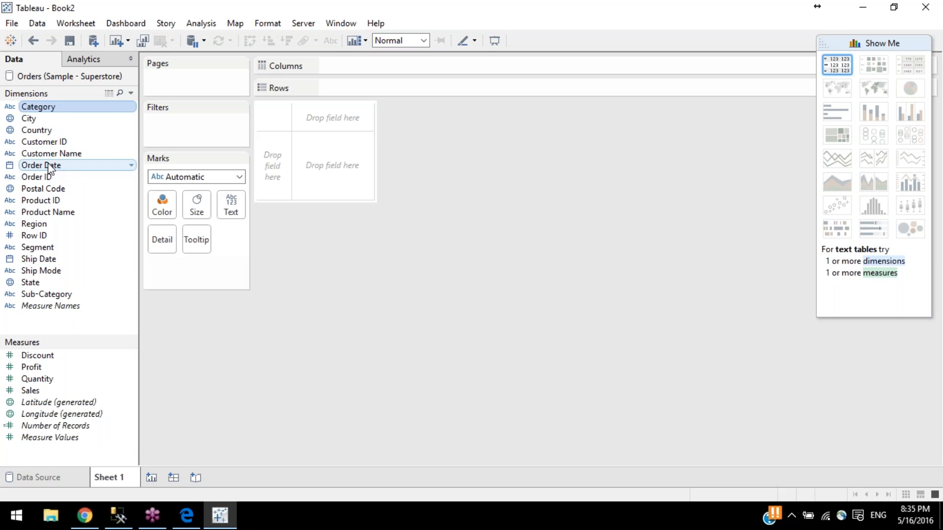
Step: Place the Country dimension on Rows and show State as text marks
drag(48, 134, 272, 181)
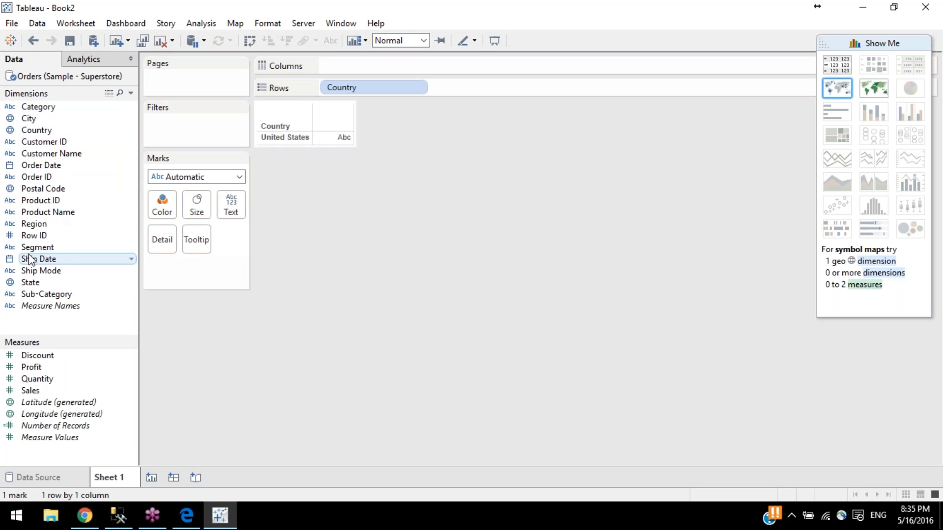
click(27, 284)
drag(27, 287, 231, 206)
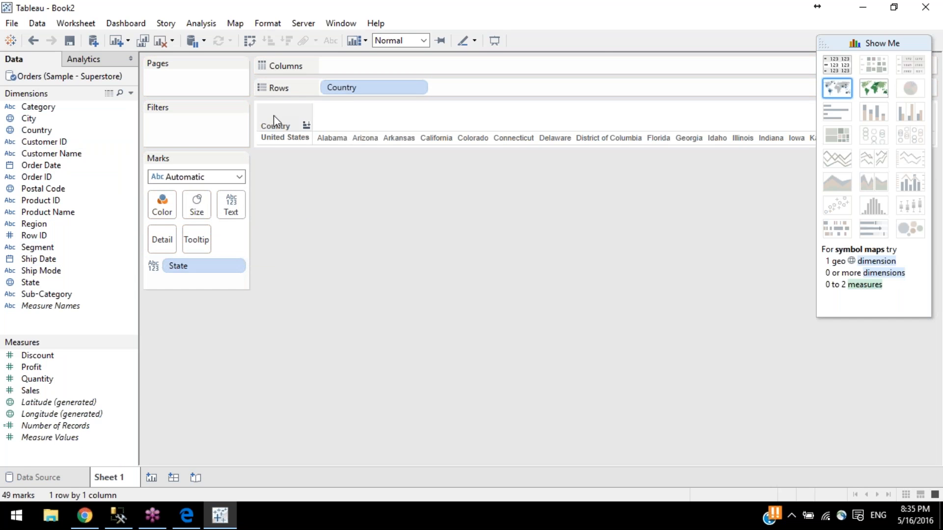
Step: Swap rows and columns, and arrange Country followed by State on Rows
click(254, 39)
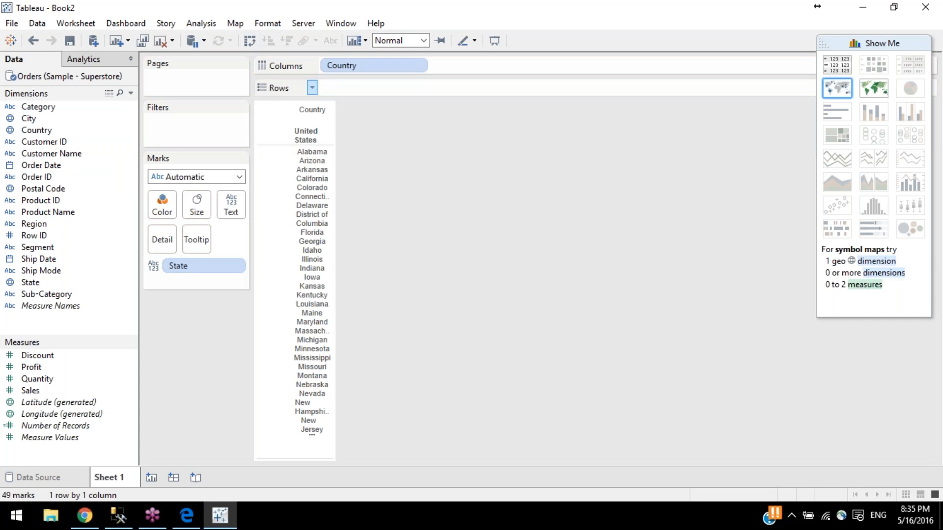
drag(351, 64, 340, 85)
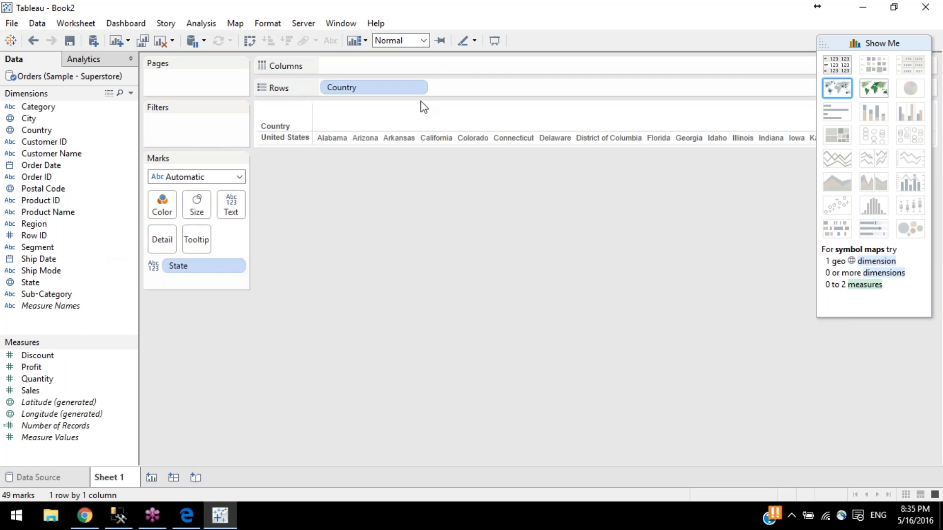
drag(204, 267, 452, 86)
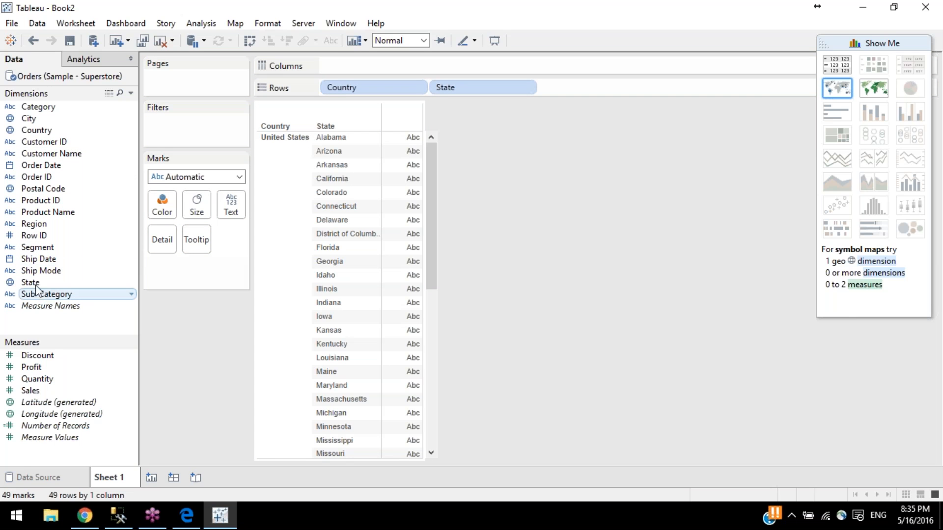
Step: Add Postal Code to Rows after State and inspect the nested country and state headers
drag(52, 192, 584, 88)
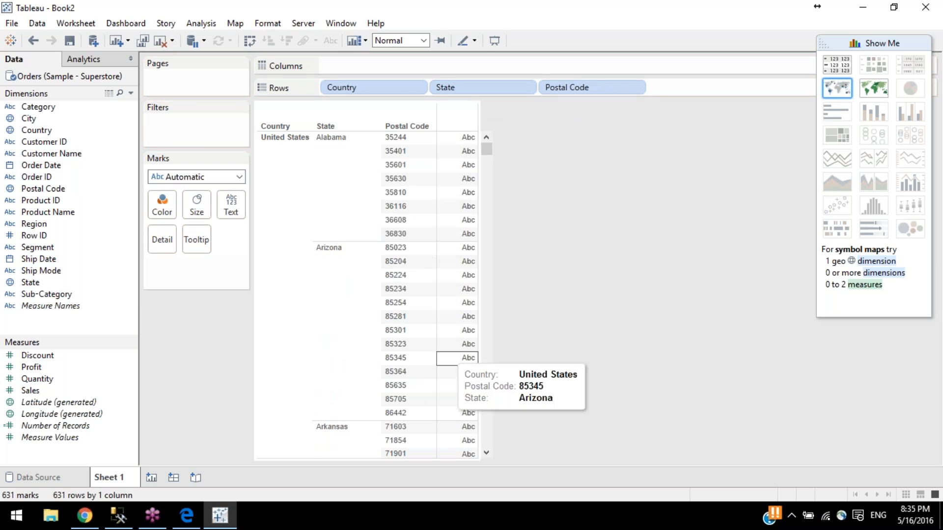
click(284, 156)
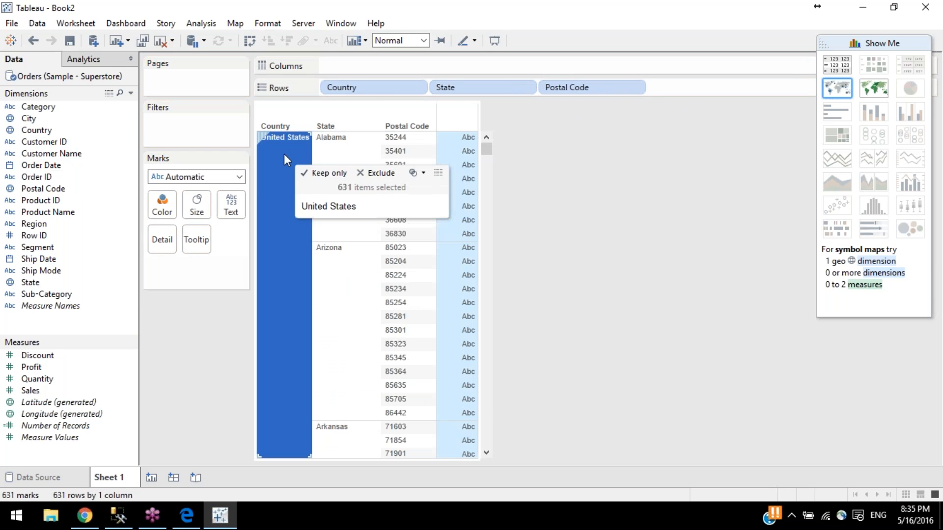
click(352, 158)
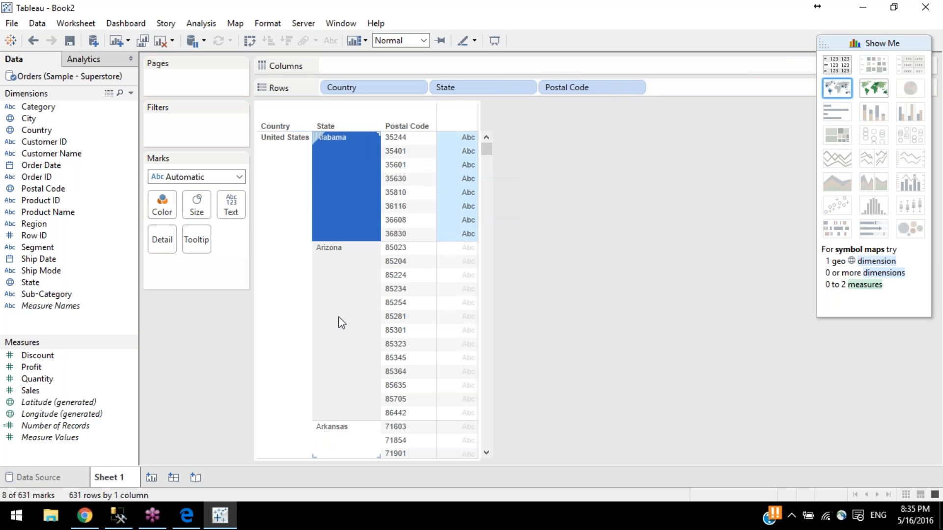
click(337, 316)
click(339, 193)
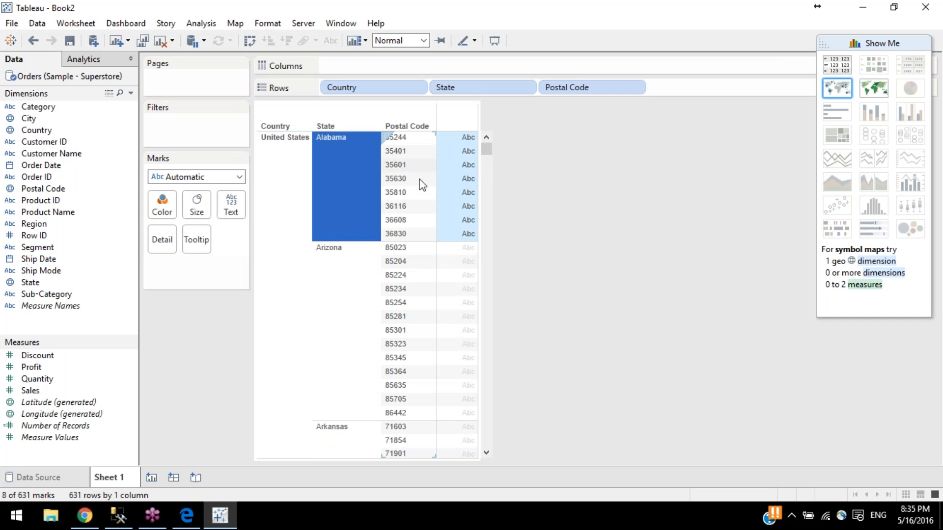
click(566, 175)
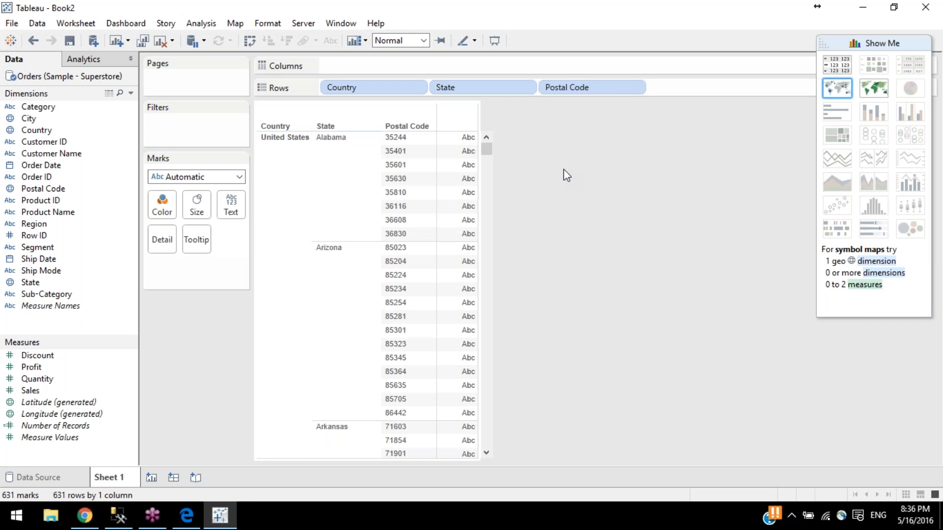
Step: Switch to the Tableau training plan PDF to check the topic on creating hierarchies, and return to the worksheet
click(193, 524)
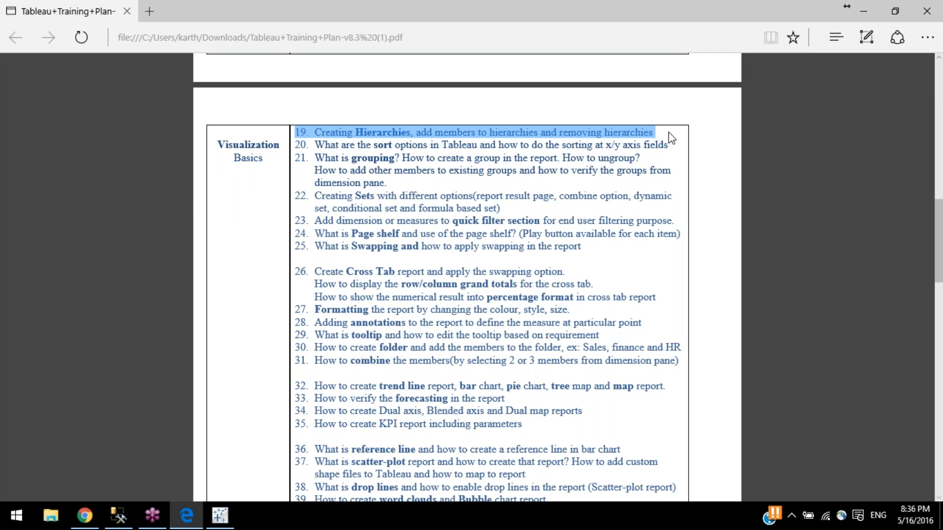
click(878, 5)
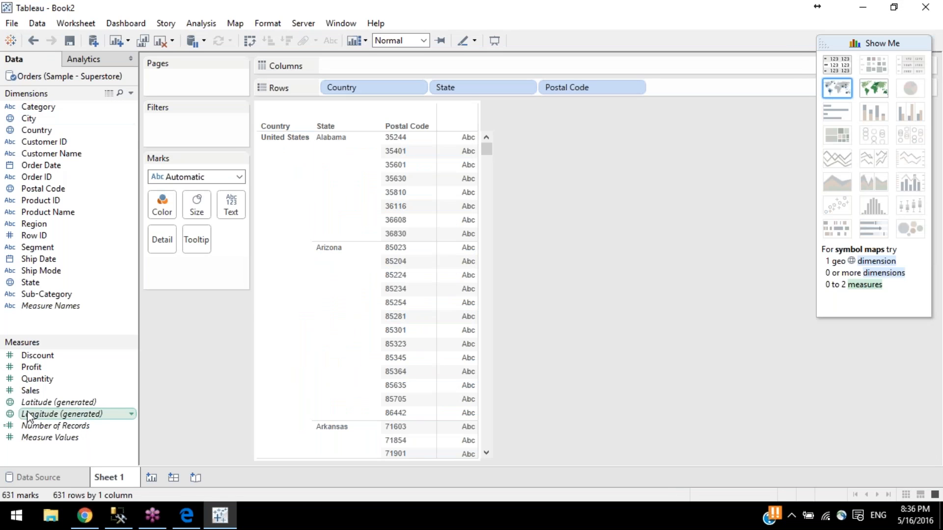
Step: Show Sales as text marks for each postal code and collapse the Show Me pane
click(32, 391)
drag(32, 391, 229, 207)
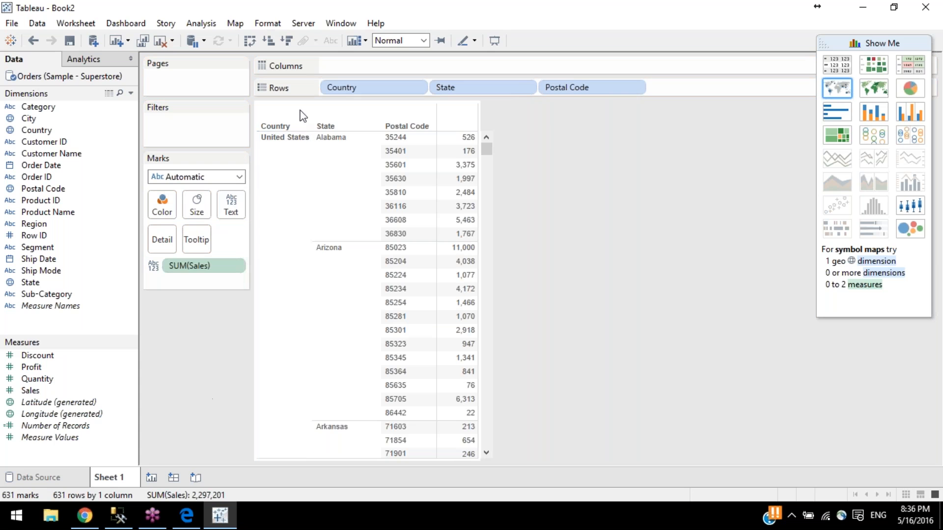
drag(489, 154, 518, 78)
click(886, 44)
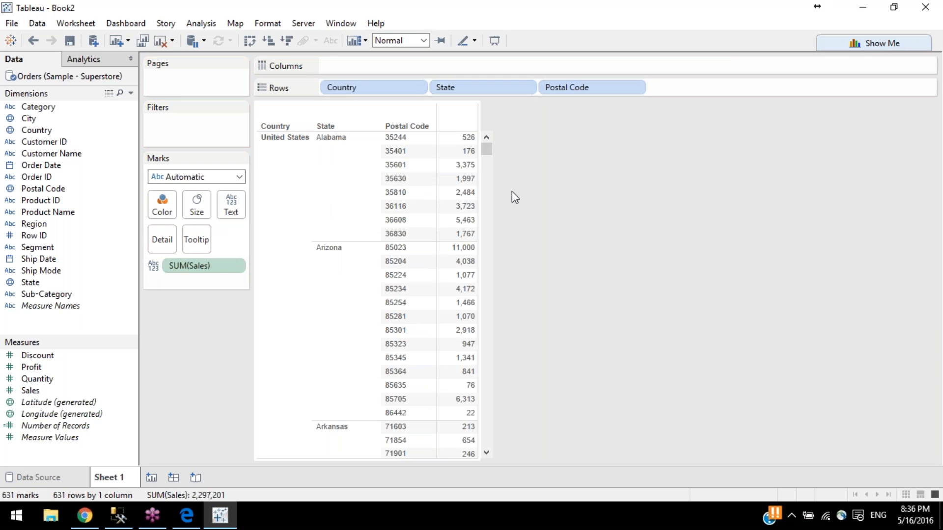
Step: Examine the sales figures grouped under the United States, the state of Alabama and its postal codes
click(358, 87)
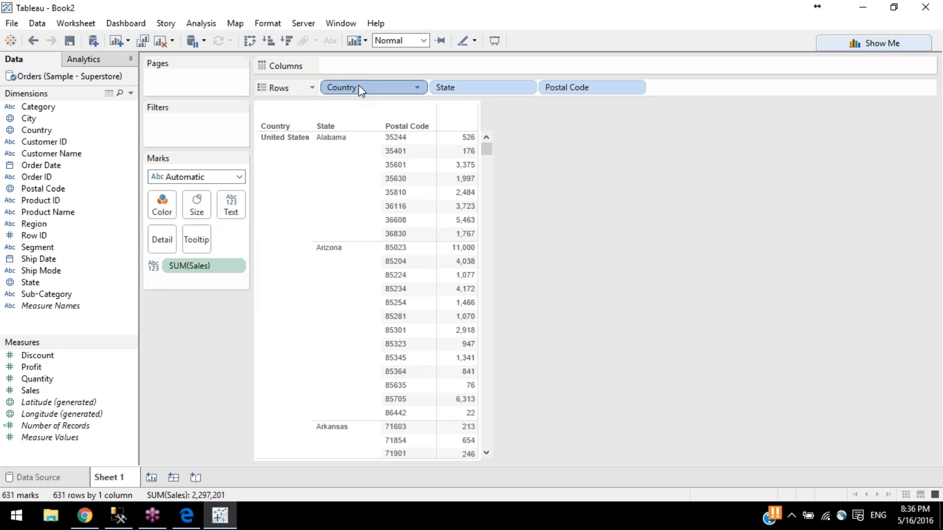
click(270, 165)
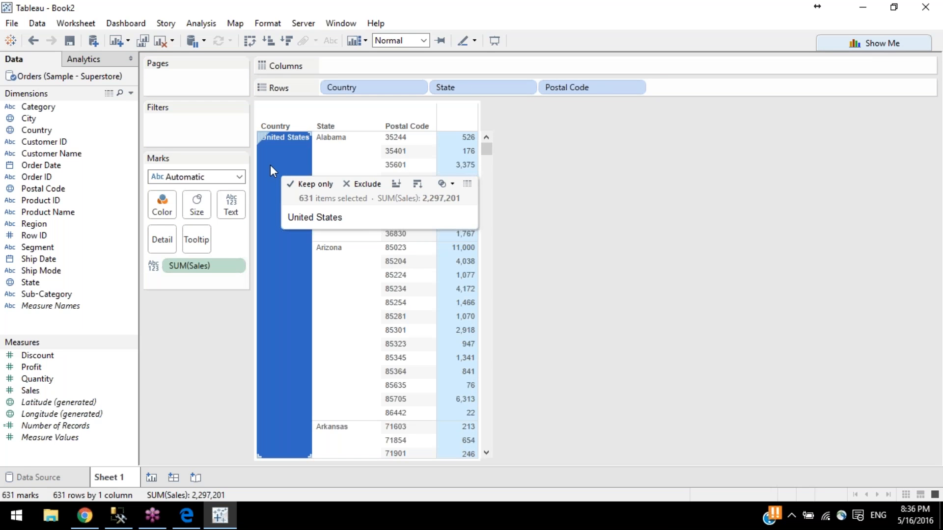
click(897, 255)
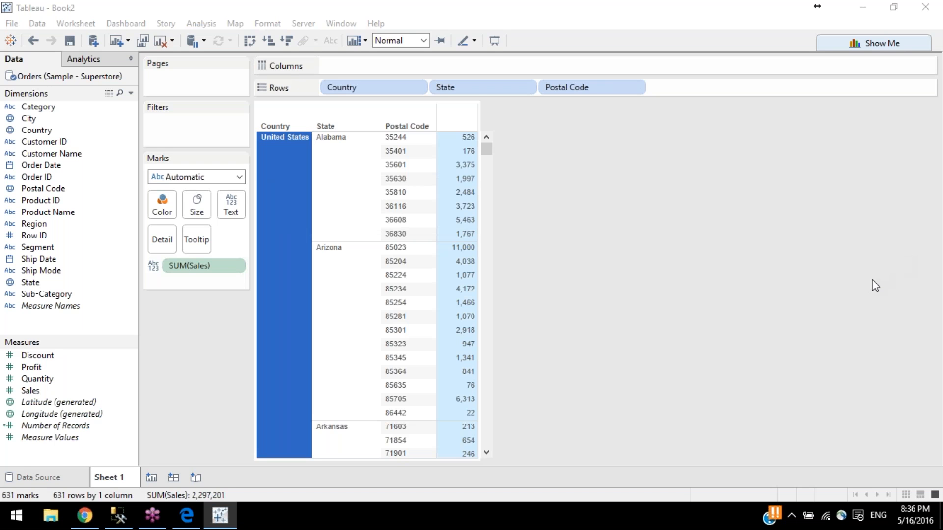
click(332, 167)
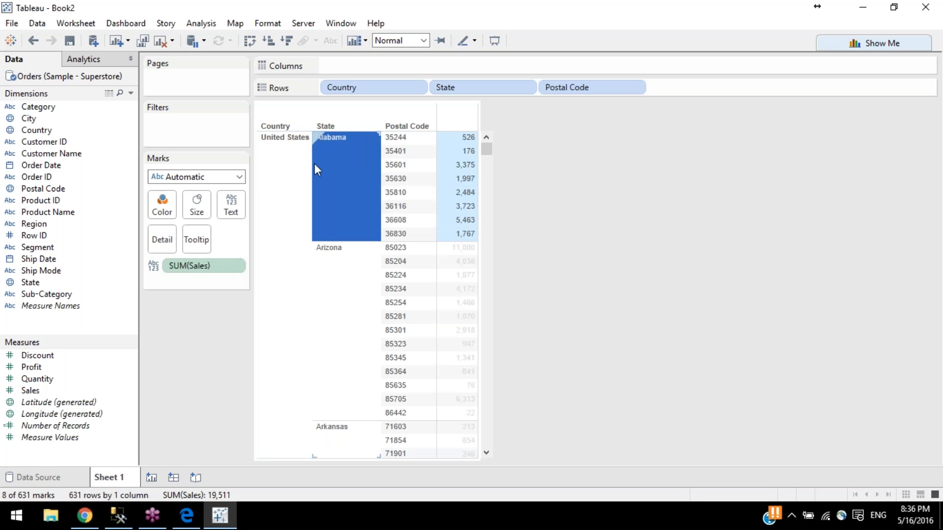
click(353, 163)
click(270, 169)
click(270, 169)
mouse_move(459, 184)
mouse_move(486, 150)
mouse_down()
mouse_move(486, 441)
mouse_move(486, 149)
mouse_up()
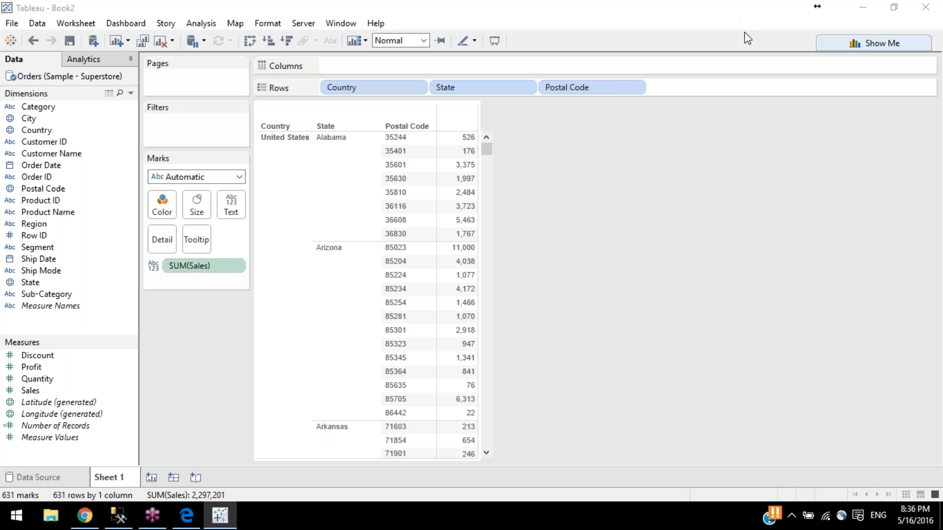
click(376, 184)
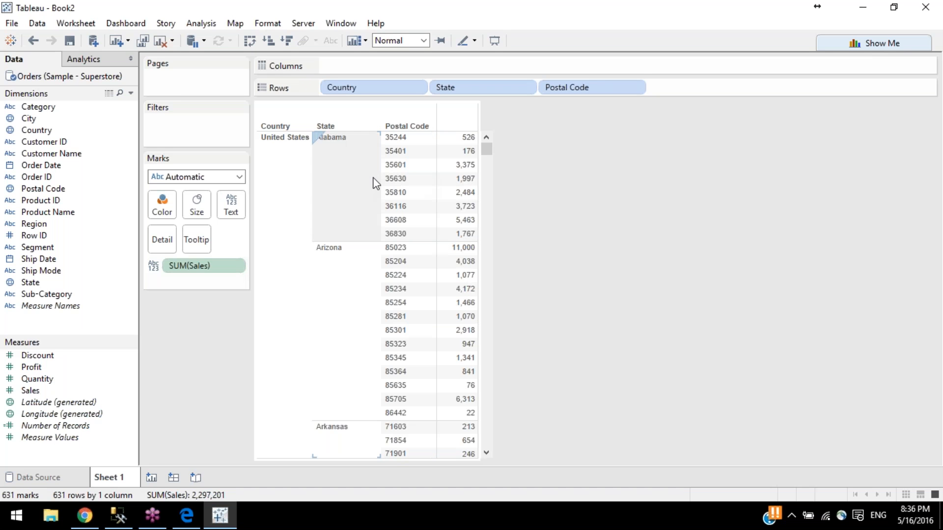
click(880, 250)
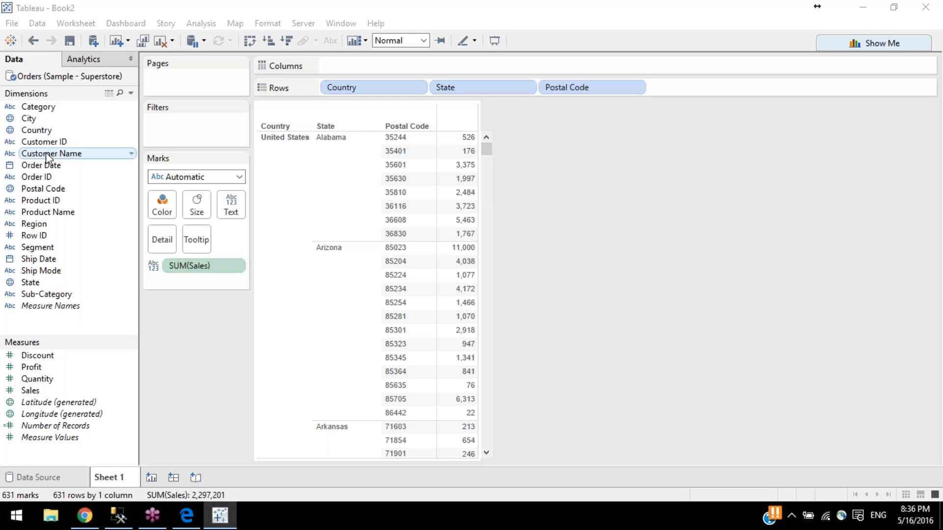
Step: Create a hierarchy from the Country and State dimensions, keeping the suggested name "Country, State"
click(30, 130)
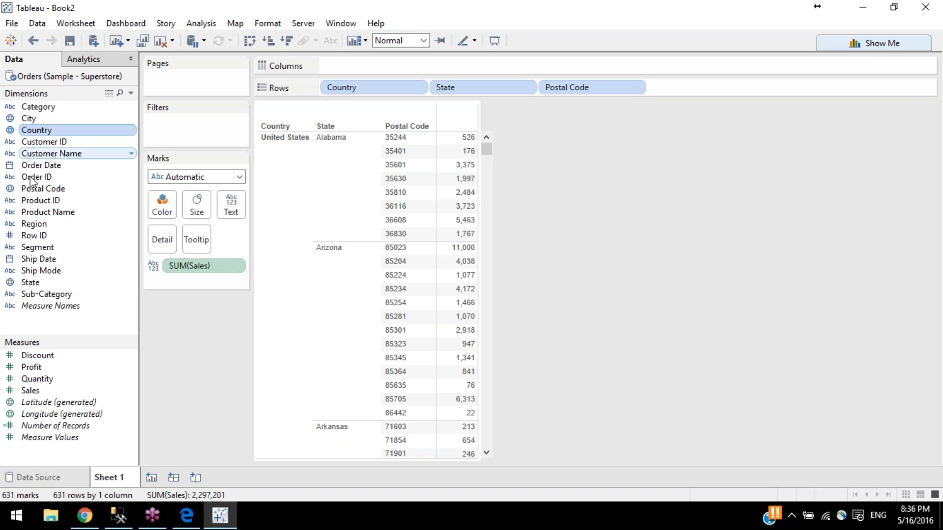
right_click(46, 284)
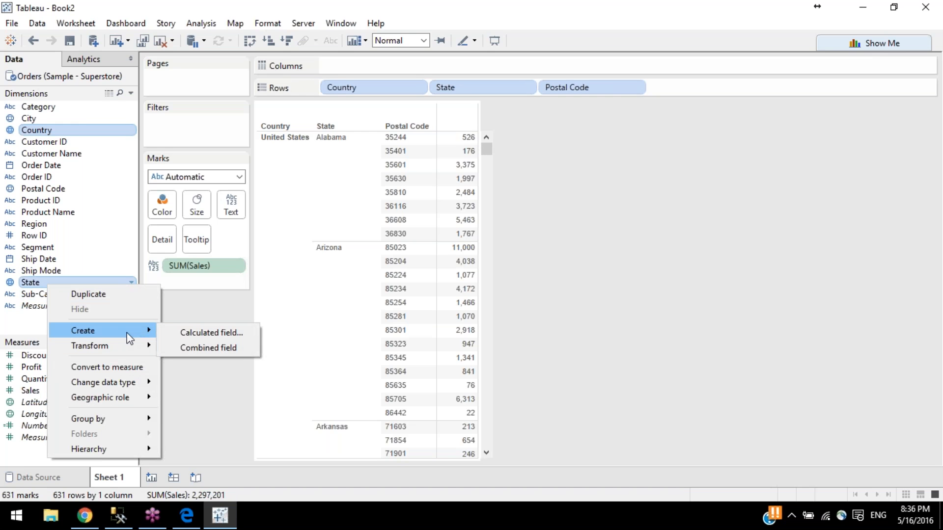
mouse_move(119, 448)
click(183, 449)
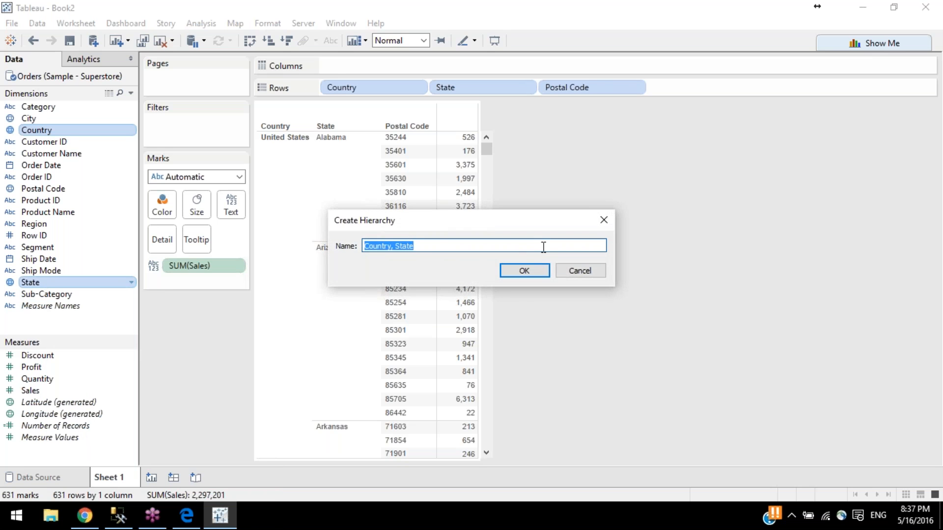
click(522, 271)
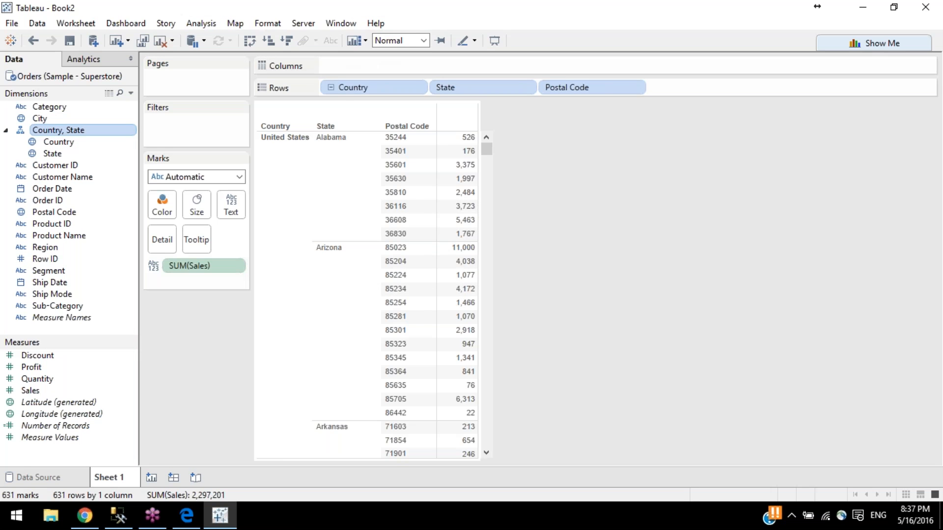
Step: Collapse the Country level on Rows so that State is rolled up
click(330, 87)
click(331, 88)
click(331, 87)
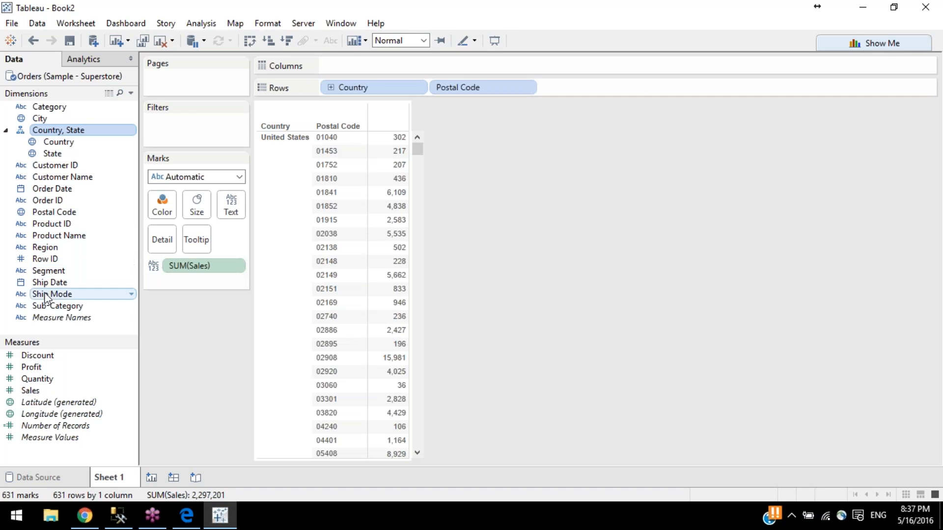
Step: Add Postal Code to the Country, State hierarchy below State and roll Rows up to Country
drag(44, 217, 64, 157)
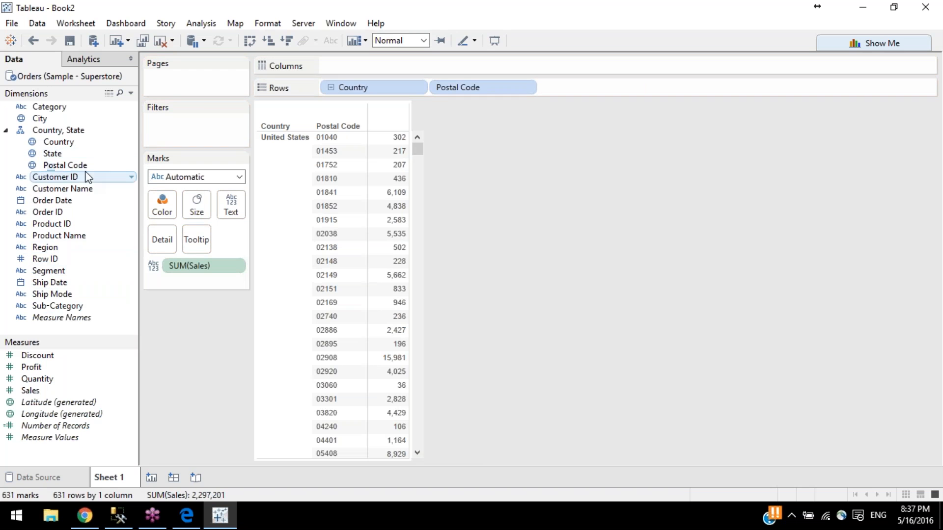
click(330, 87)
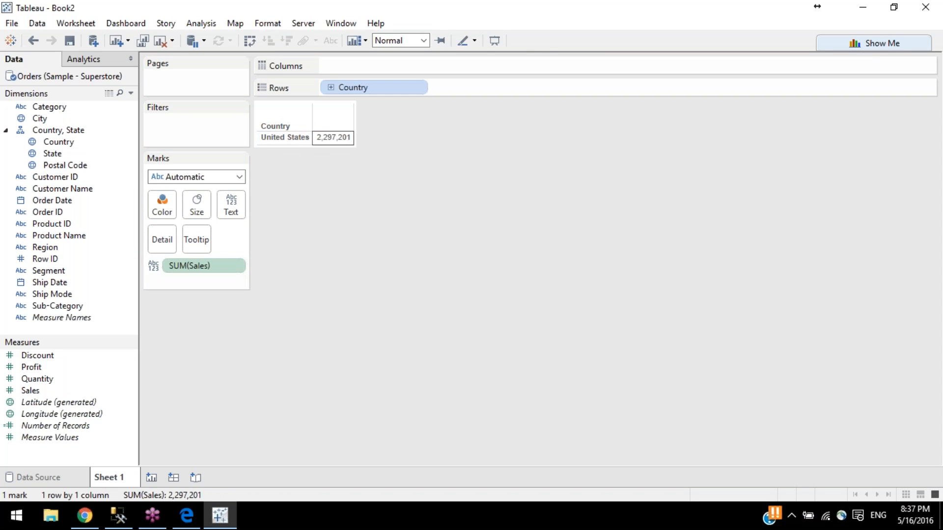
mouse_move(338, 150)
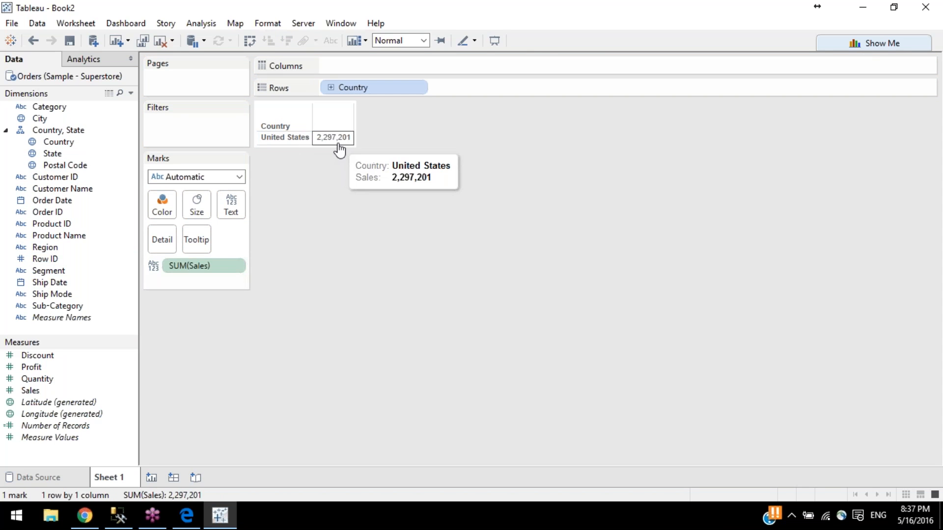
Step: Drill down on Rows from Country to State and on to Postal Code, reviewing sales at each level
click(330, 87)
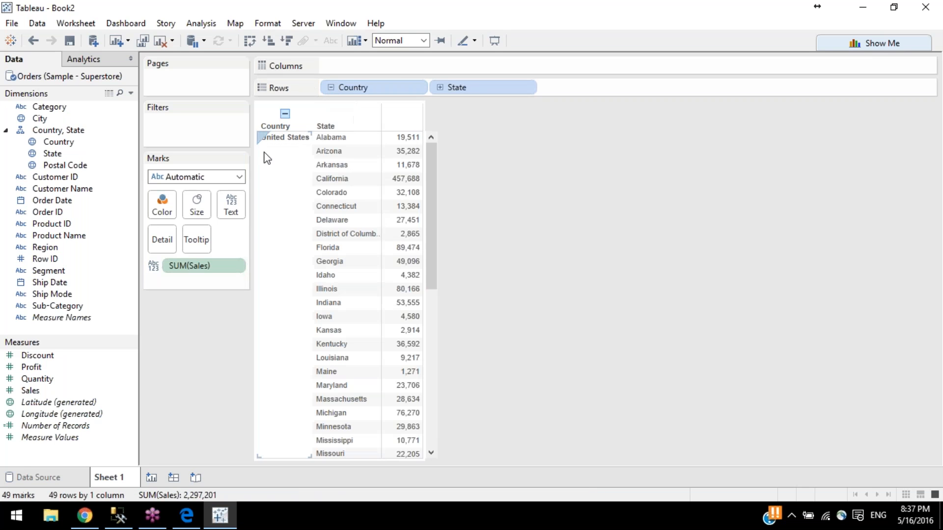
scroll(352, 253, down, 10)
scroll(352, 253, up, 10)
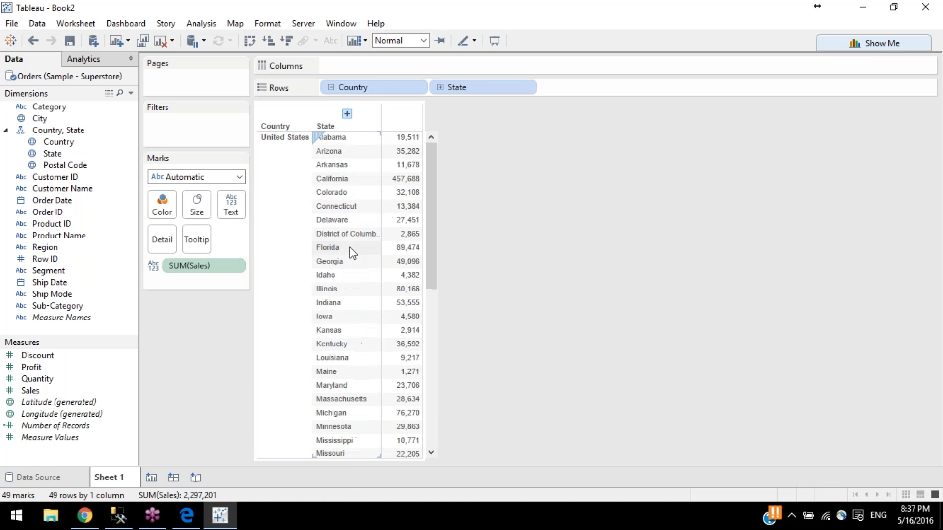
click(440, 88)
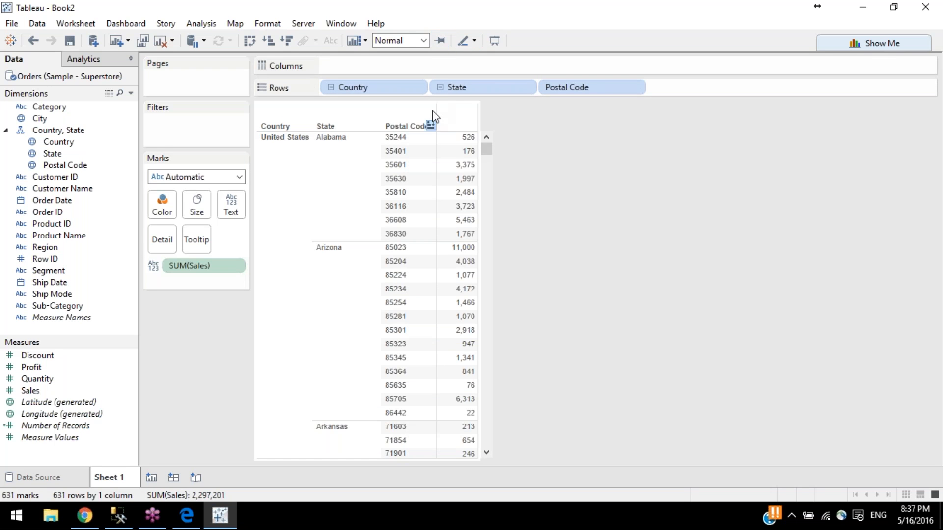
scroll(432, 236, down, 15)
scroll(432, 235, up, 15)
Step: Roll the hierarchy on Rows back up to the Country level
click(330, 87)
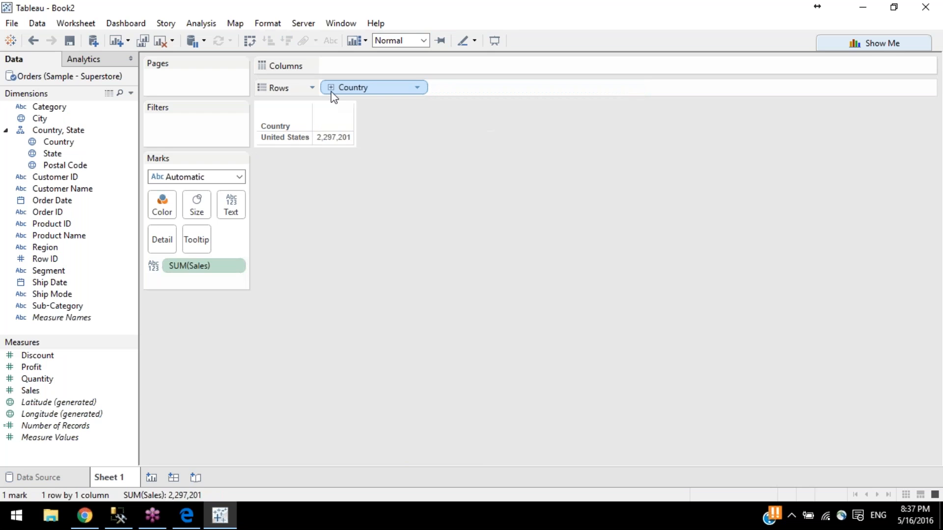
click(331, 88)
click(331, 88)
double_click(339, 88)
click(432, 162)
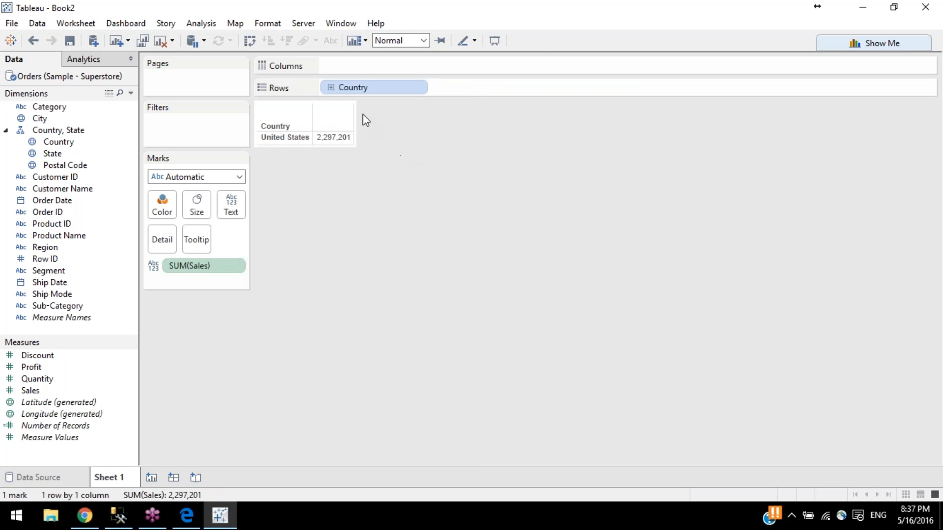
Step: View the hierarchy removal option for Country, State and Postal Code without applying it
click(78, 142)
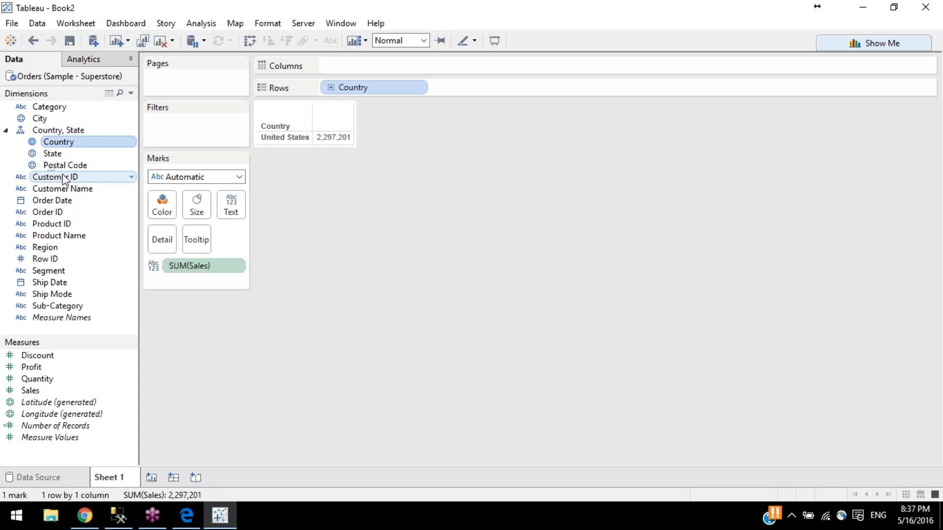
shift+click(74, 167)
right_click(74, 169)
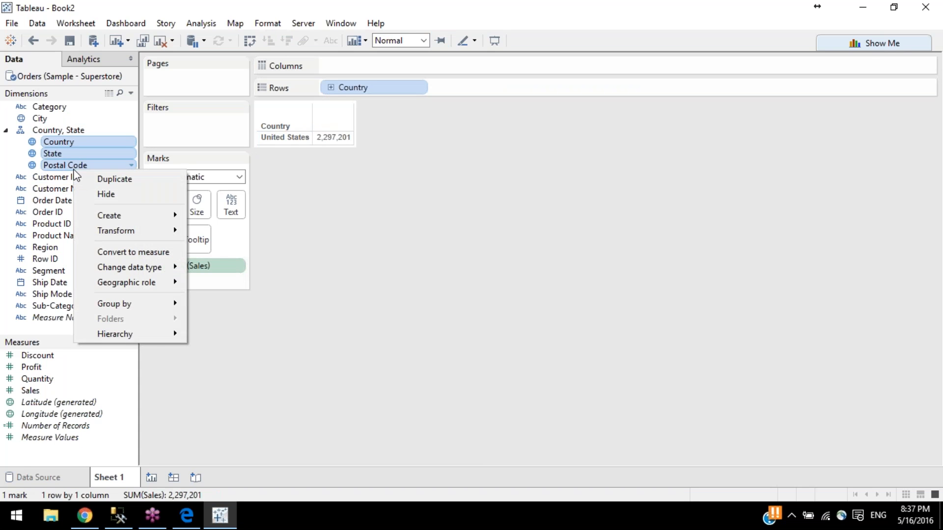
mouse_move(137, 334)
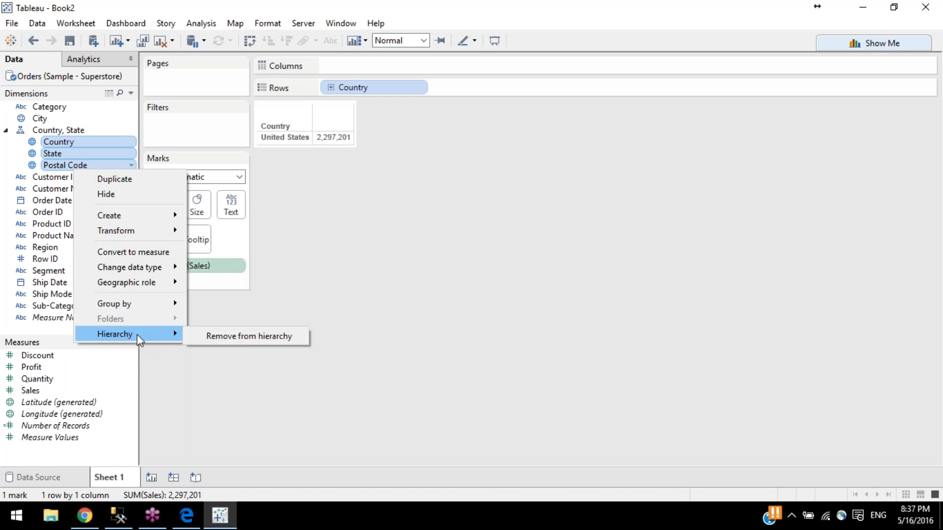
click(200, 392)
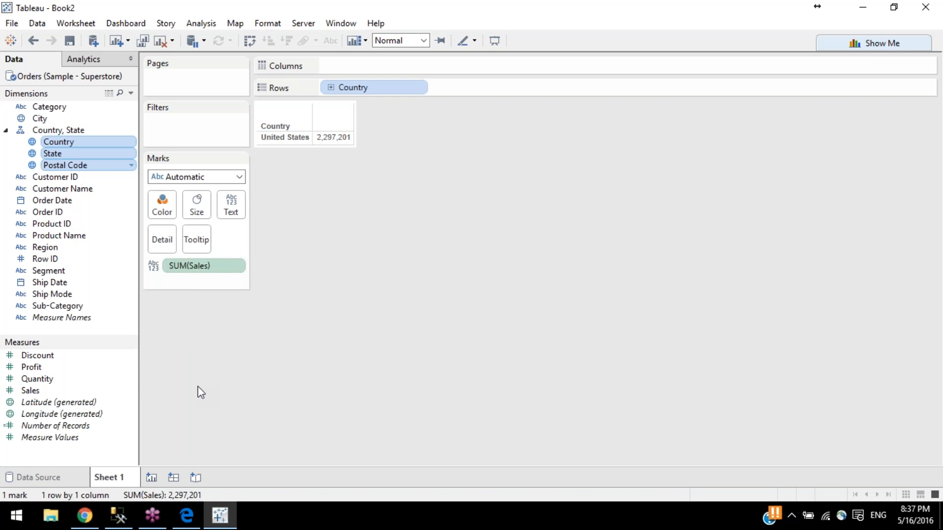
Step: Create a hierarchy named Category, Sub-Category from those two dimensions and place Category on Columns
click(54, 107)
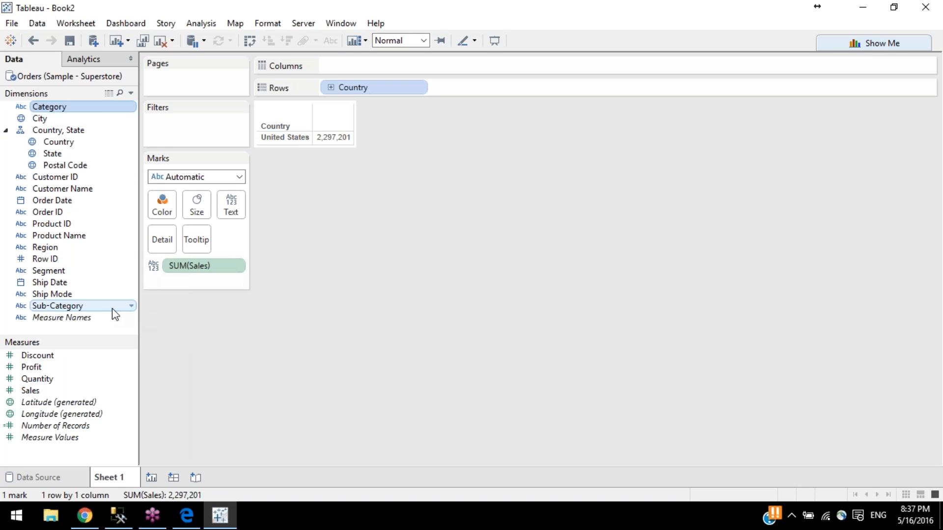
ctrl+click(60, 309)
right_click(60, 308)
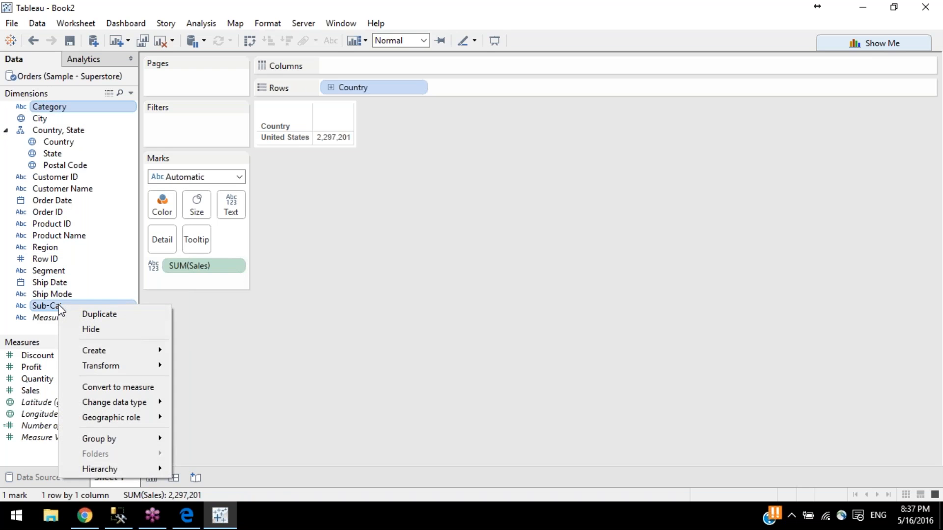
mouse_move(129, 472)
mouse_move(211, 477)
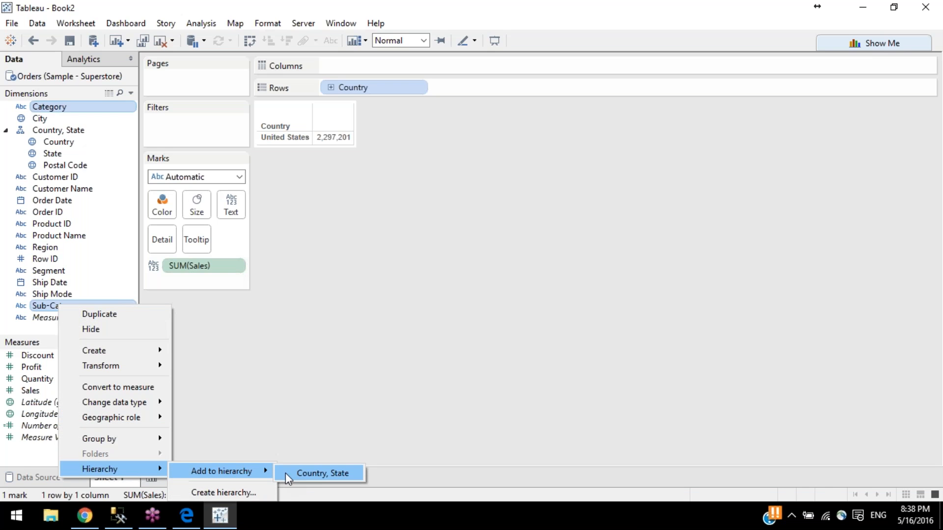
click(247, 491)
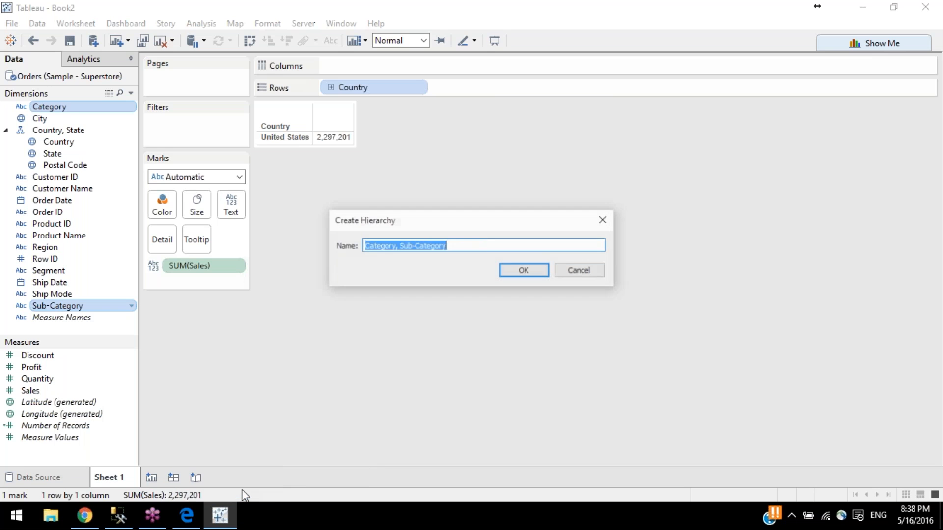
click(516, 274)
drag(128, 107, 338, 65)
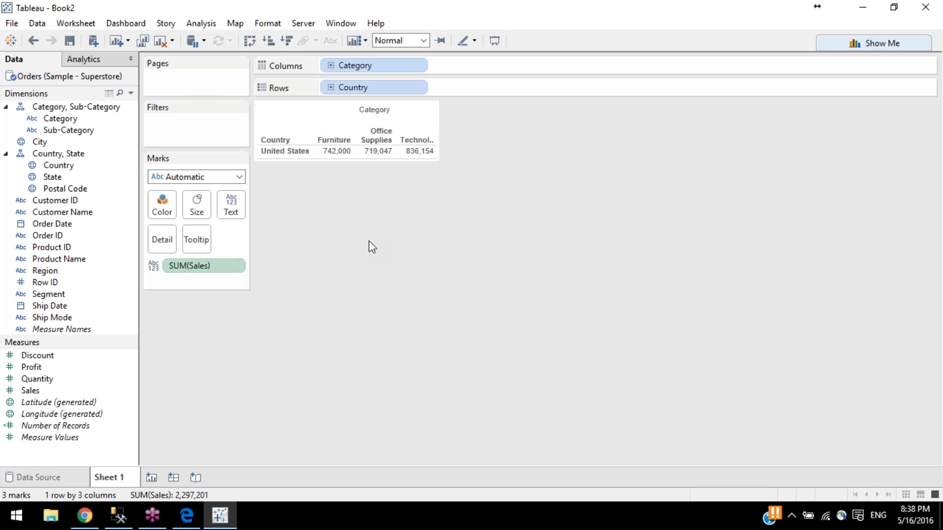
Step: Drill Columns down from Category to Sub-Category and roll back up, reviewing sales at both levels
click(331, 65)
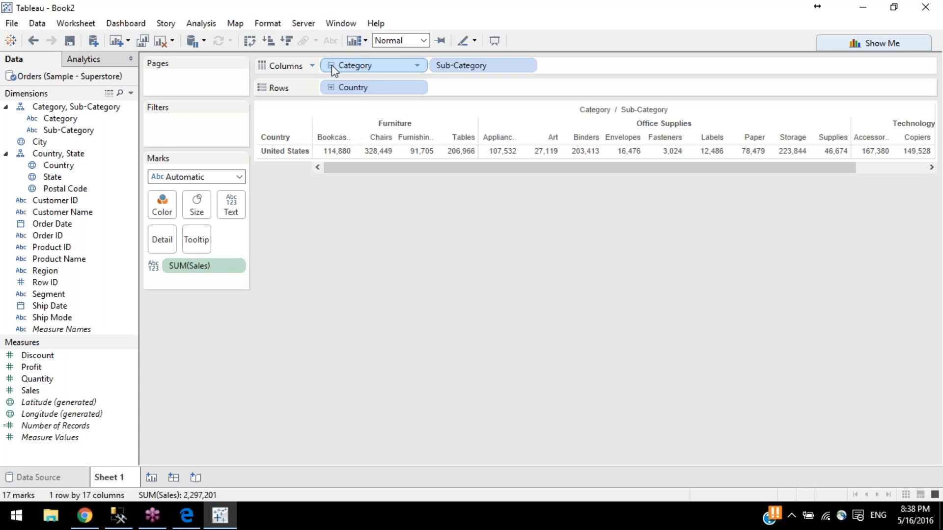
click(332, 65)
double_click(332, 68)
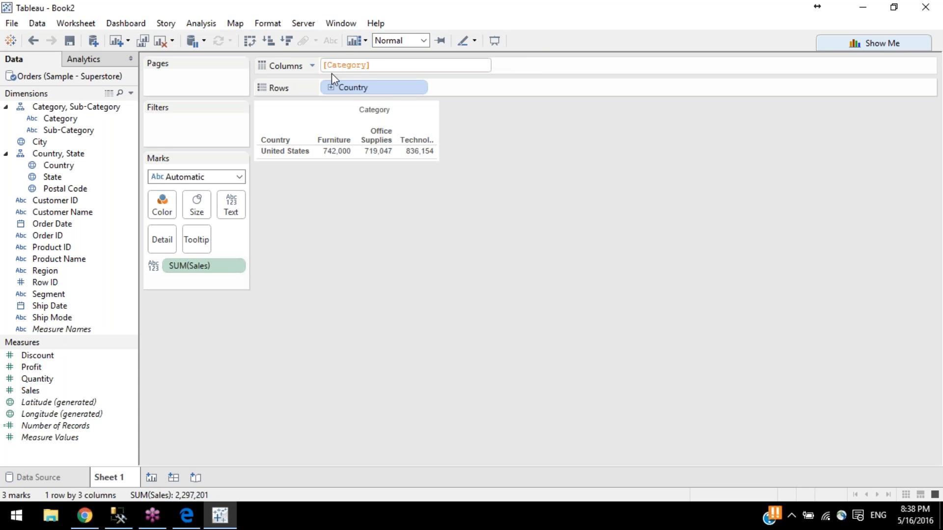
click(454, 146)
click(331, 66)
click(331, 66)
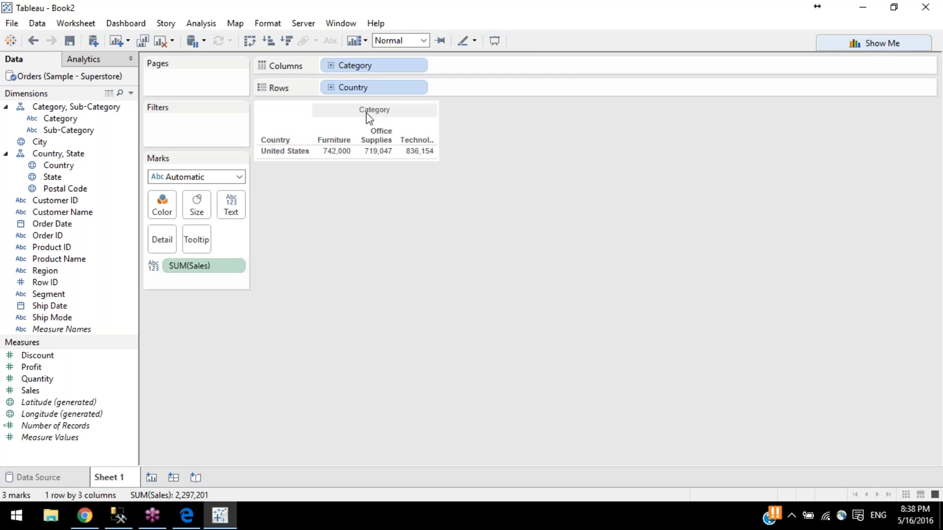
Step: Expand and collapse the Category and Country hierarchies directly from the table's headers
click(303, 131)
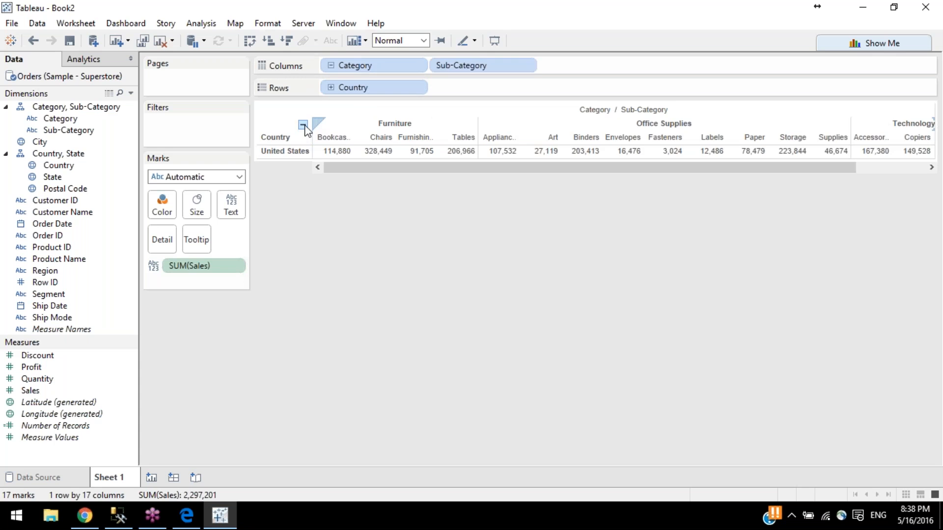
click(303, 125)
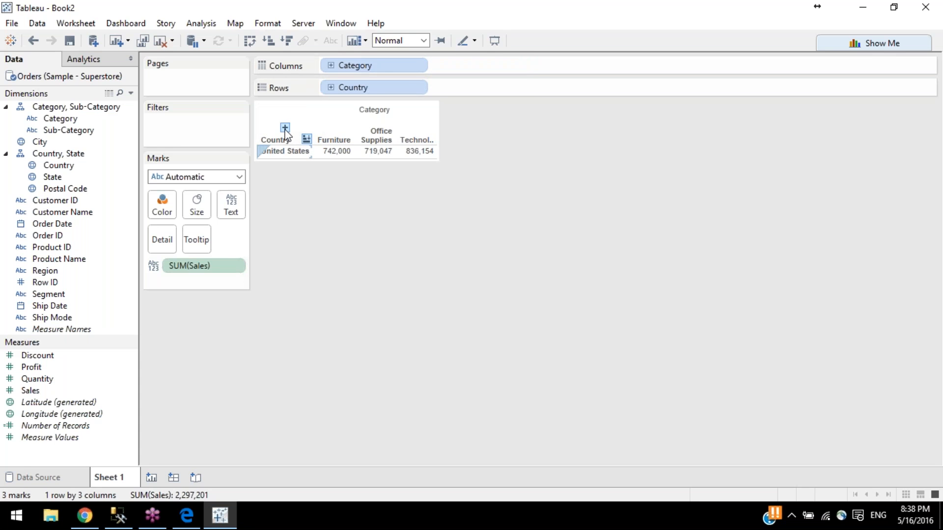
click(285, 127)
click(285, 114)
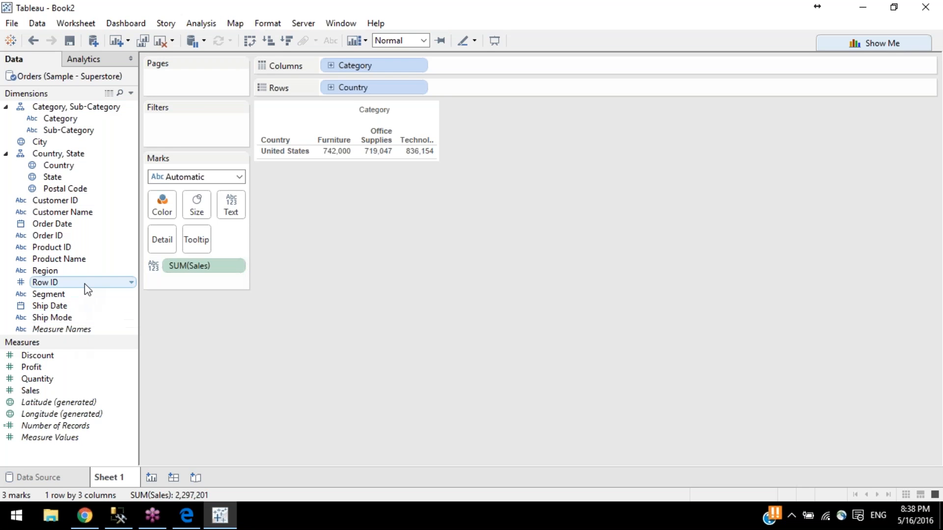
Step: Insert Region between Country and State in the Country, State hierarchy, then drill Rows down to Region and back up
click(51, 275)
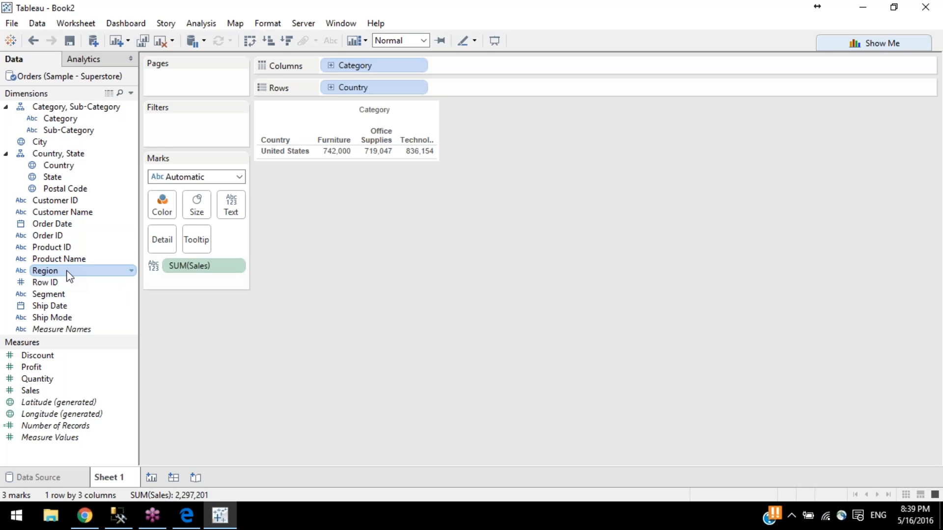
drag(69, 276, 93, 173)
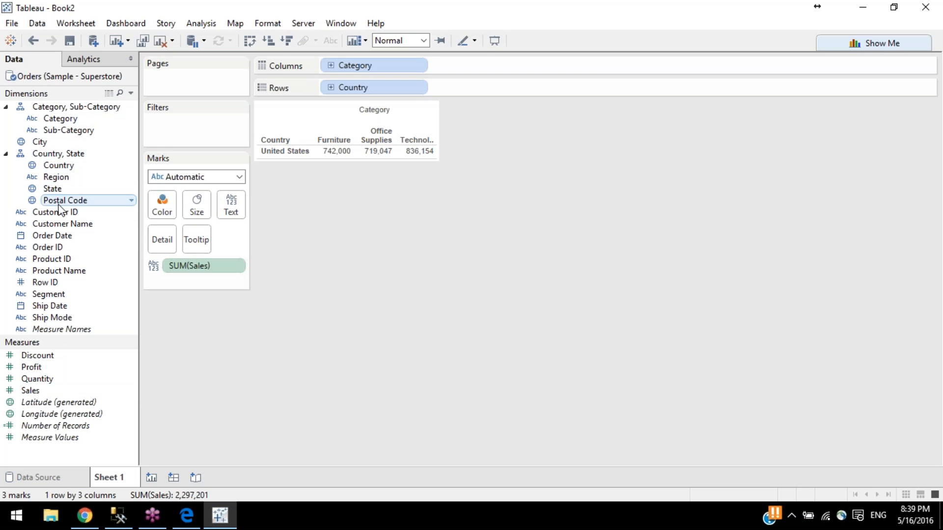
click(331, 88)
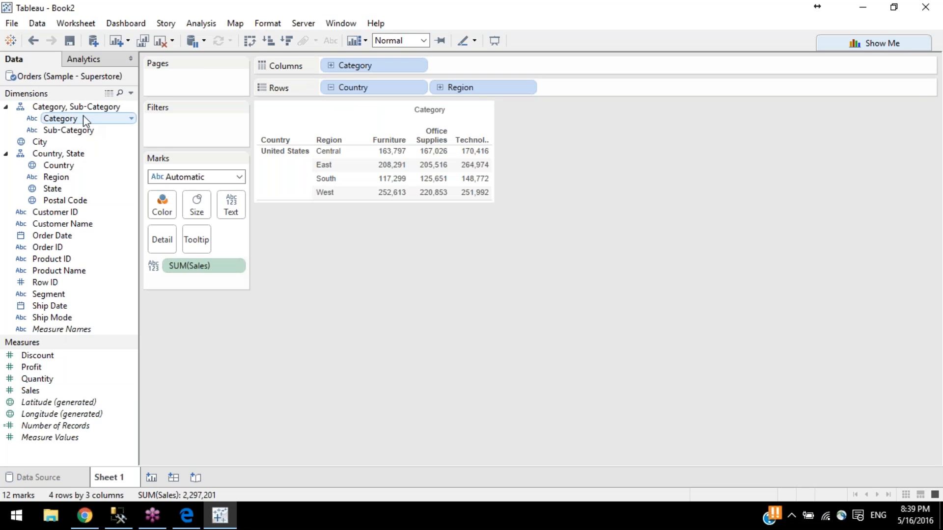
click(331, 88)
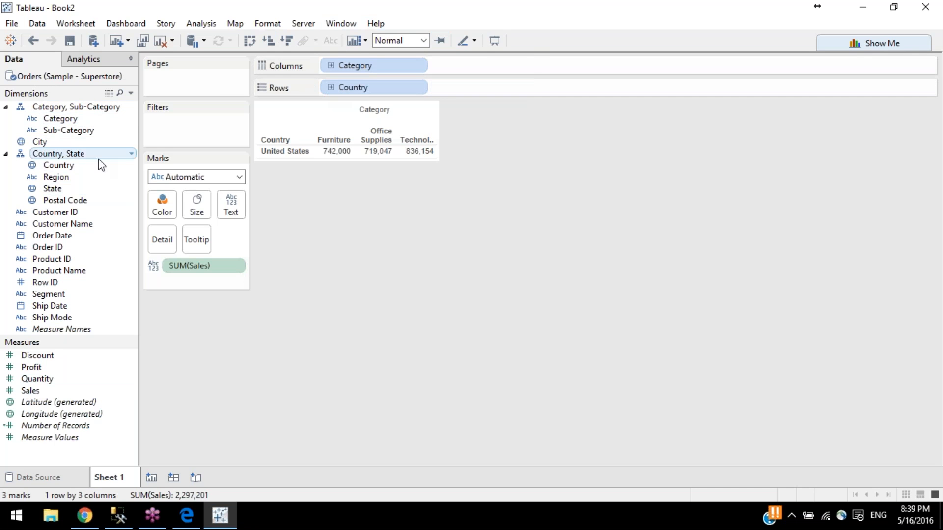
Step: Take Region out of the Country, State hierarchy, then drill Rows down to State and back up to Country
drag(49, 180, 63, 301)
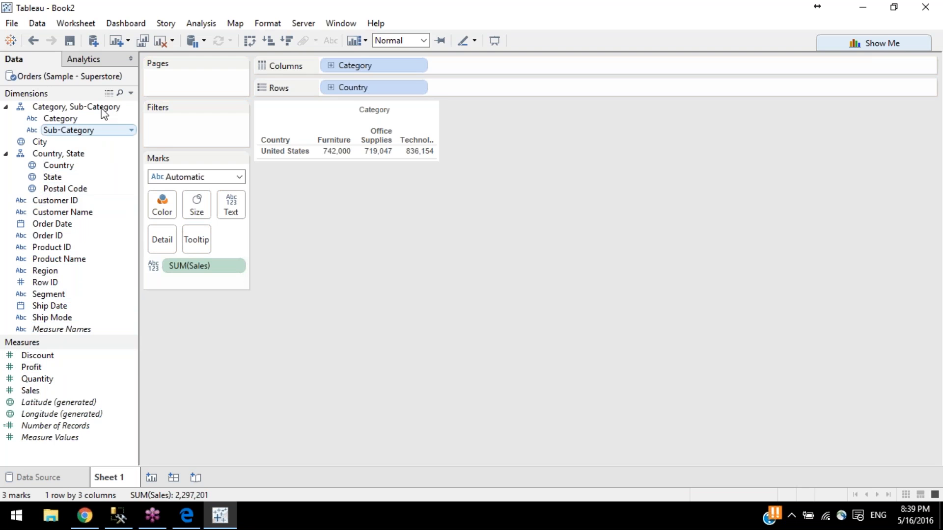
click(331, 89)
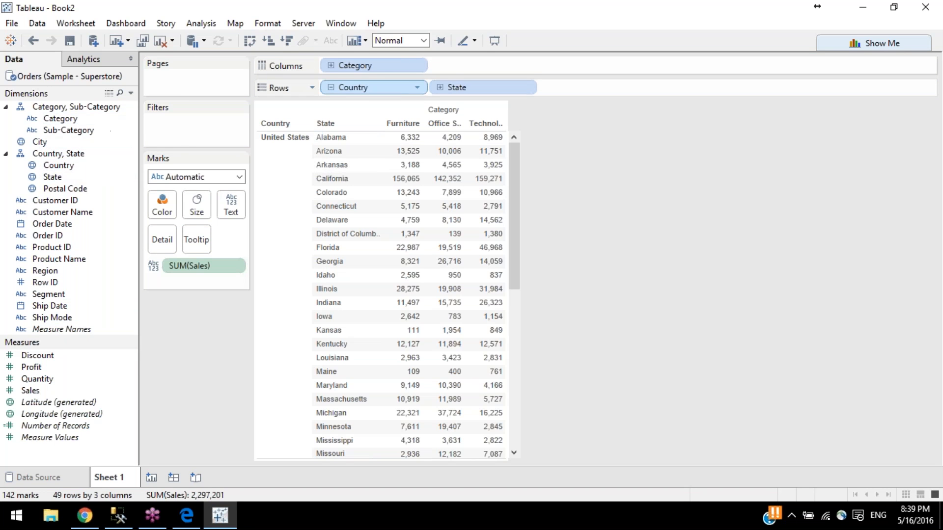
click(330, 87)
Step: Move State above Country in the hierarchy, then drill Rows down from Country to Postal Code and back up
click(57, 179)
drag(56, 180, 64, 165)
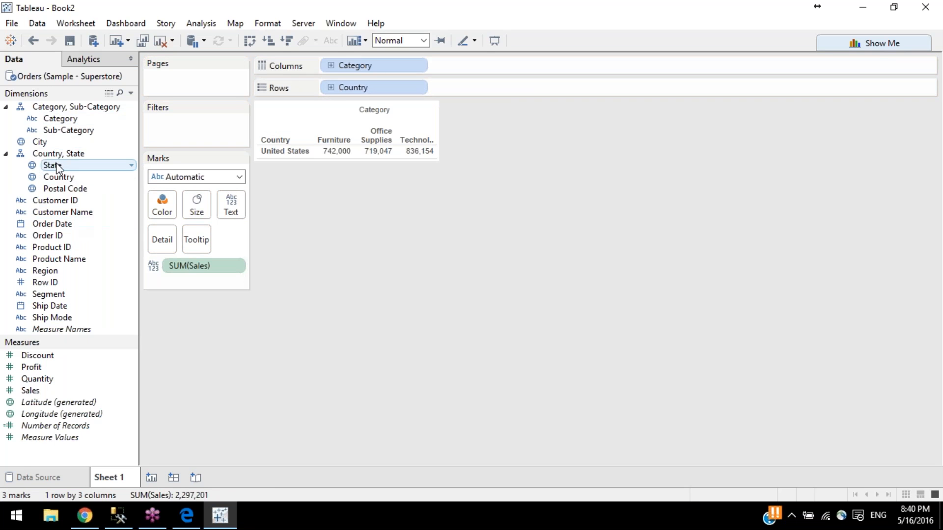
click(332, 88)
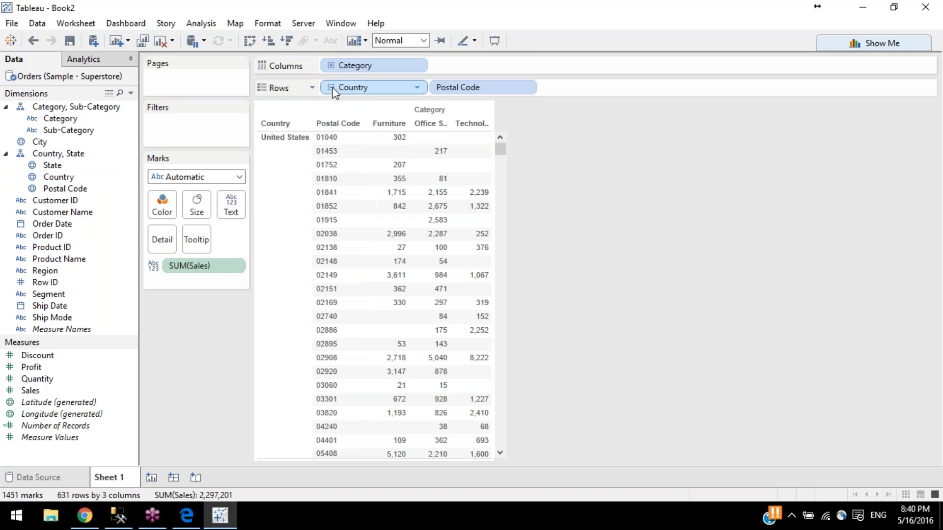
click(332, 89)
Step: Replace Country with State on Rows, then drill down to Country and roll back up to State
drag(52, 167, 378, 88)
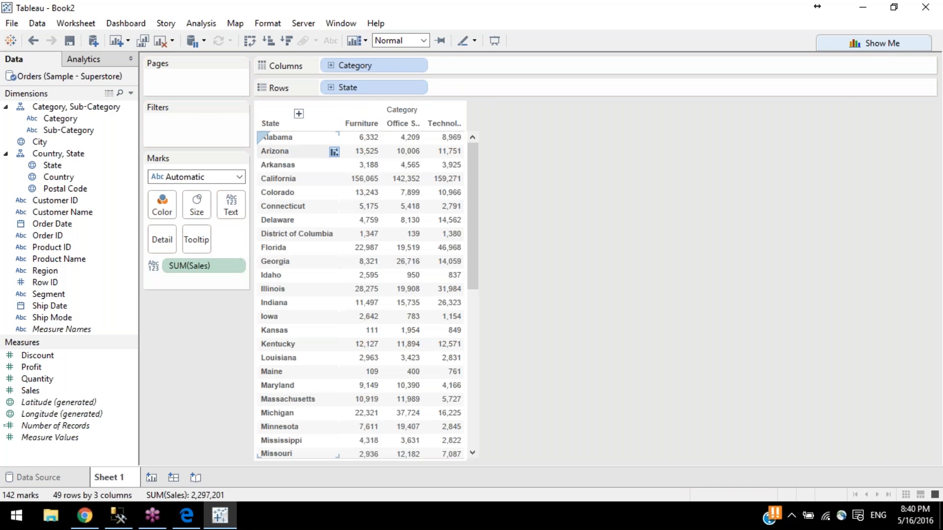
click(332, 87)
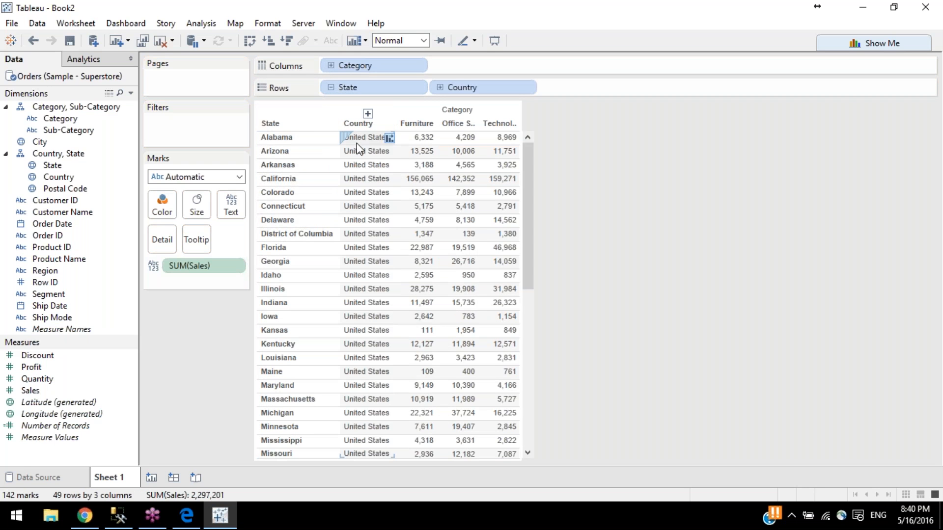
scroll(388, 234, down, 5)
scroll(388, 234, up, 5)
click(331, 87)
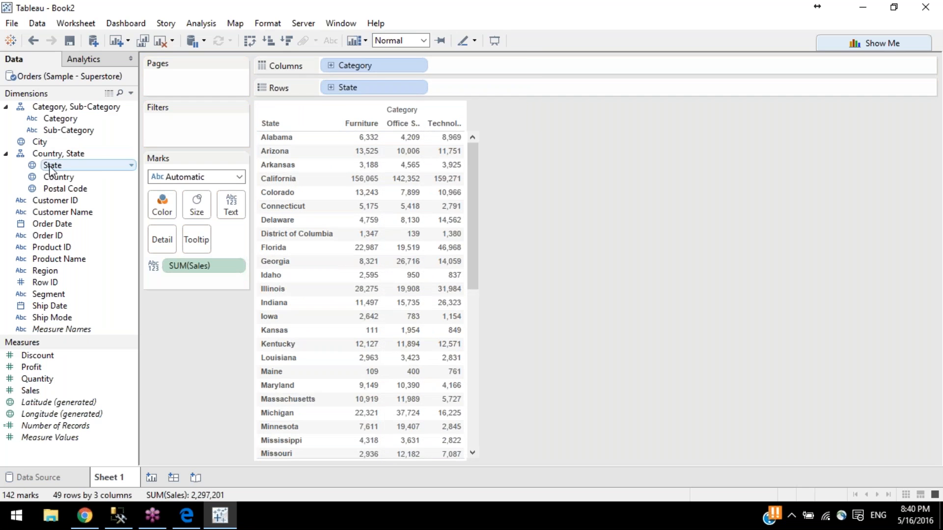
Step: Restore the hierarchy order with Country above State and replace State with Country on Rows
drag(50, 182, 59, 187)
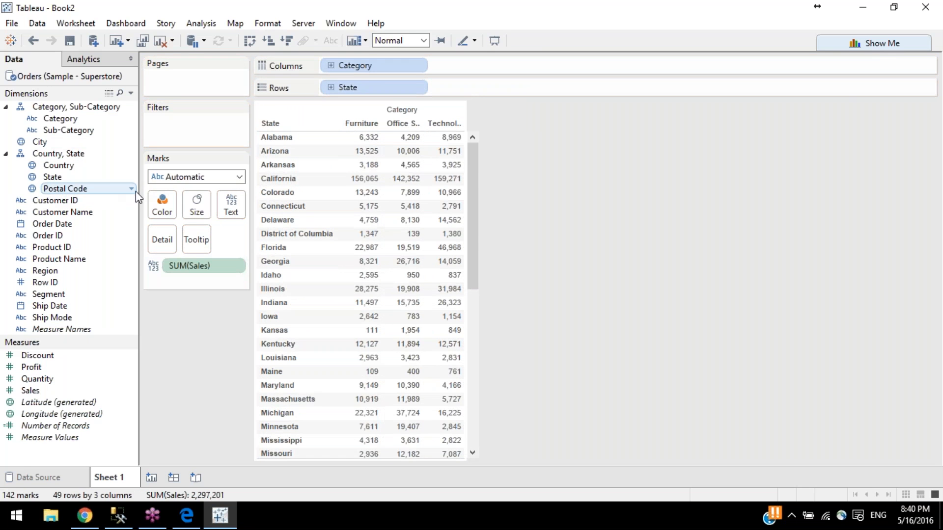
click(330, 88)
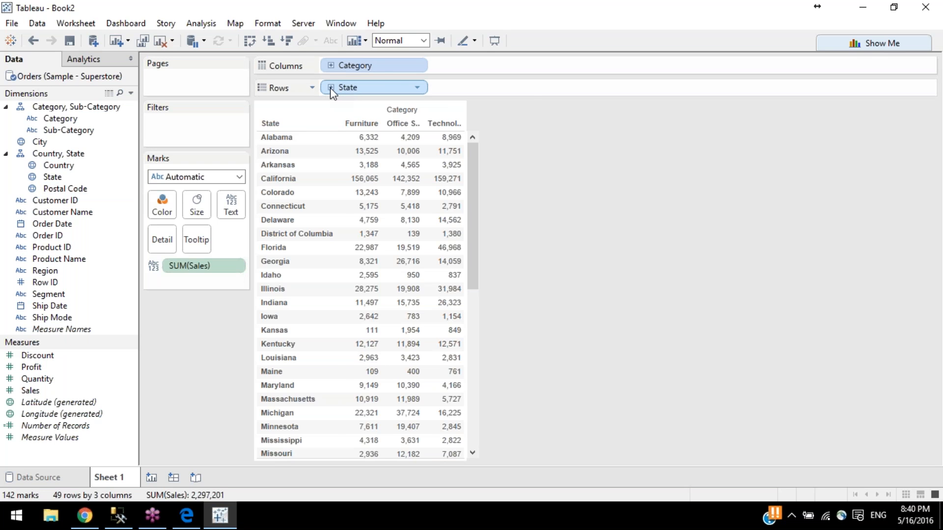
click(331, 88)
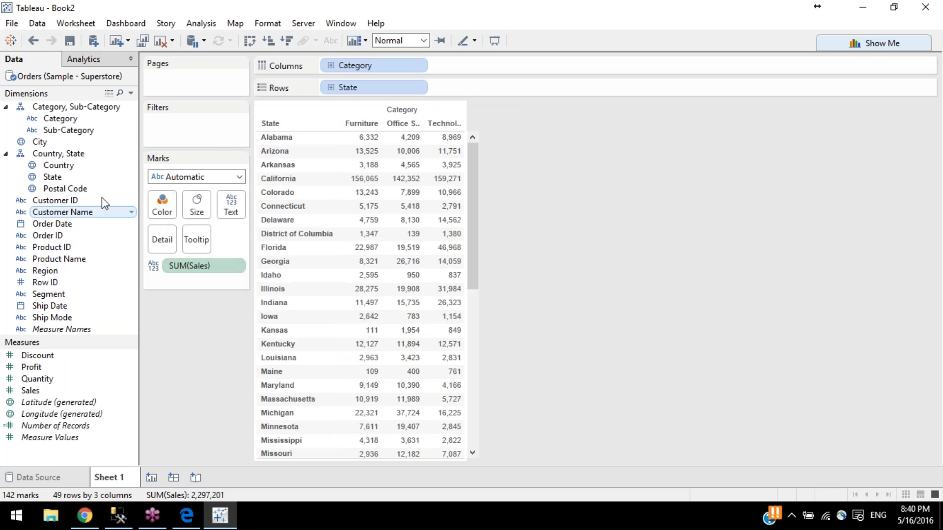
drag(408, 71, 381, 87)
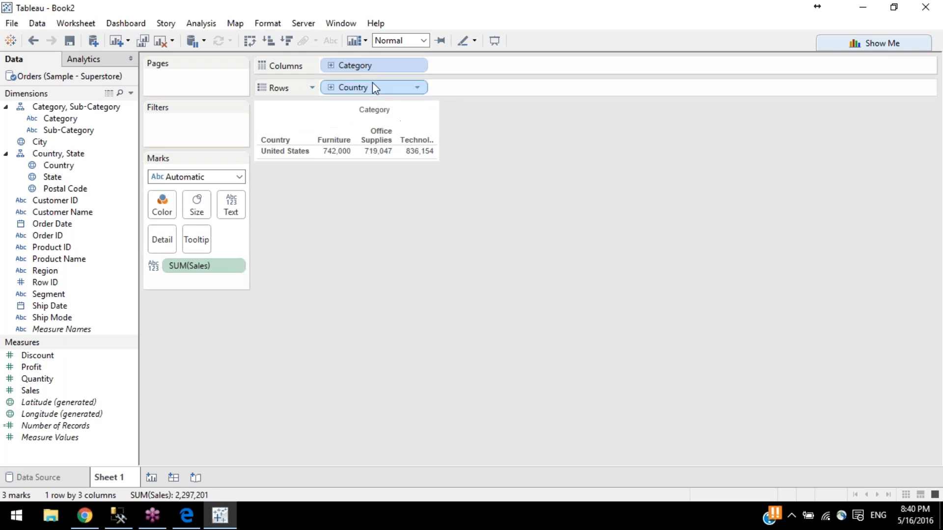
Step: Drill Category on Columns and Country on Rows down one level each and roll both back up
click(330, 66)
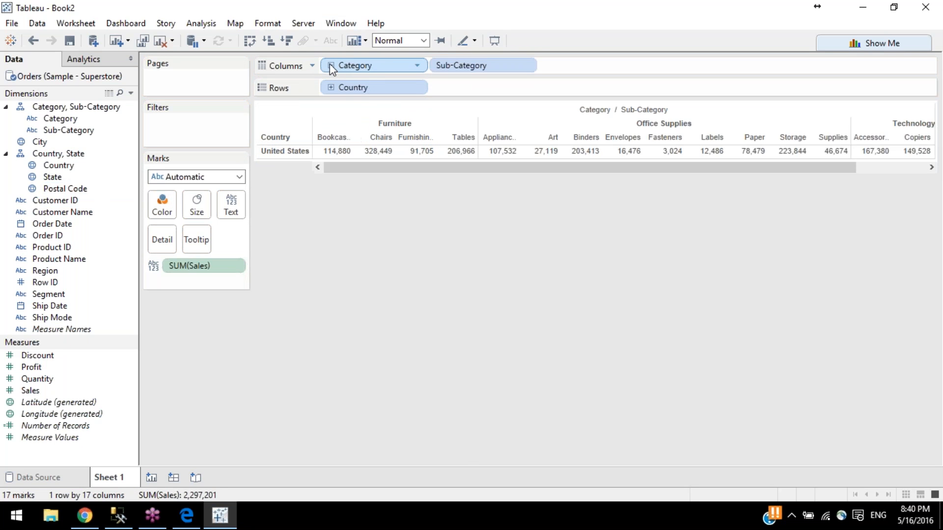
click(331, 66)
click(331, 87)
click(331, 88)
Step: Check the option for removing Country alone from its hierarchy, then remove the whole Country, State hierarchy
click(101, 106)
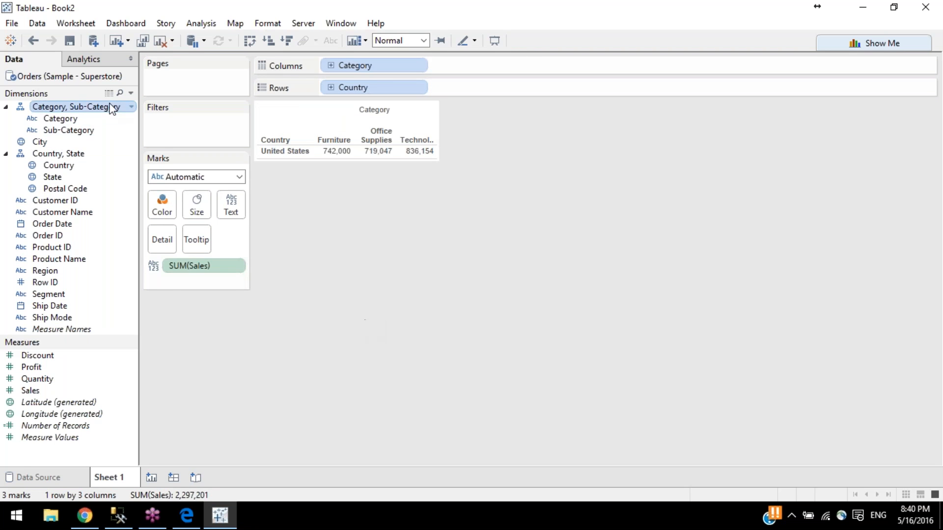
right_click(52, 169)
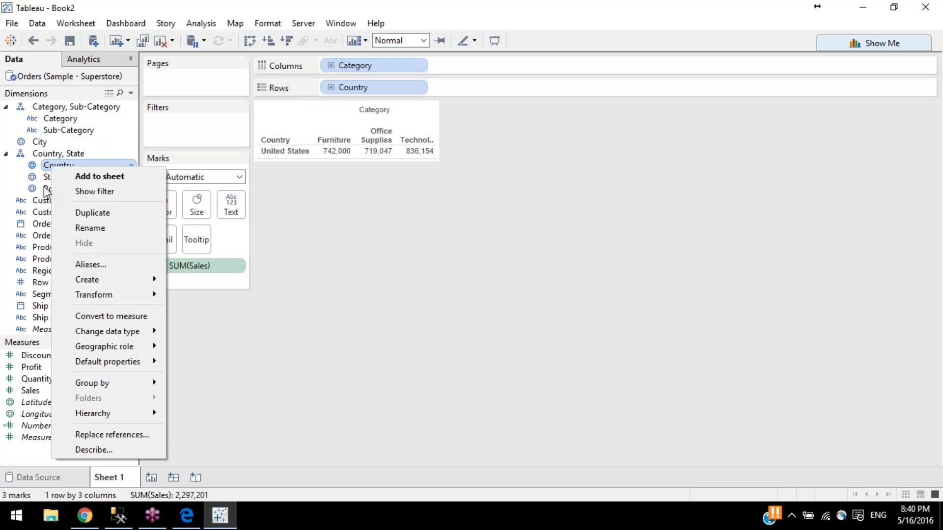
mouse_move(157, 419)
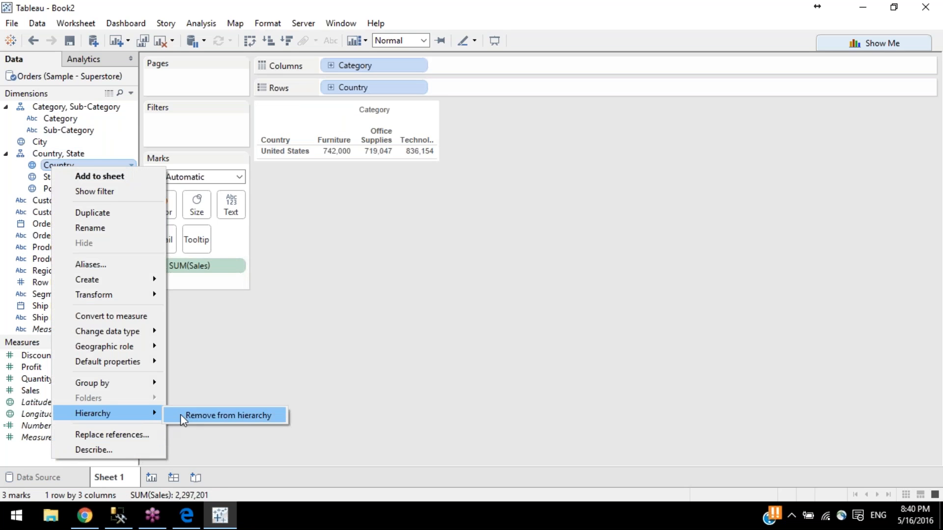
click(51, 154)
right_click(50, 155)
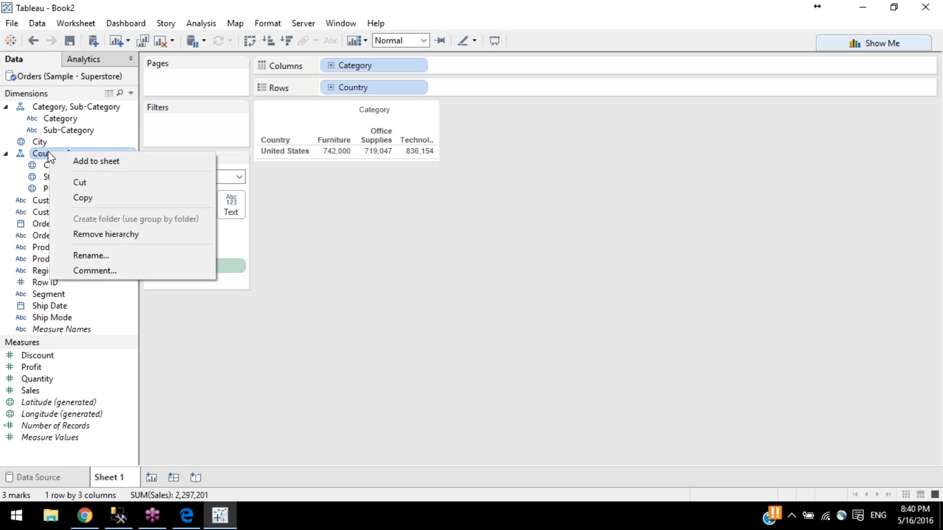
click(93, 235)
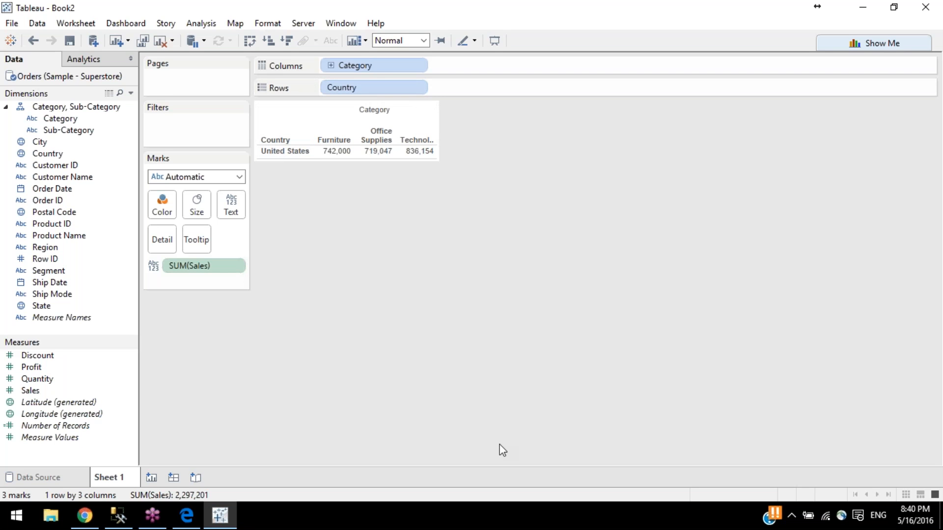
Step: Switch to the Tableau training plan PDF in Edge and highlight topic 20 on sort options and axis-field sorting
click(187, 516)
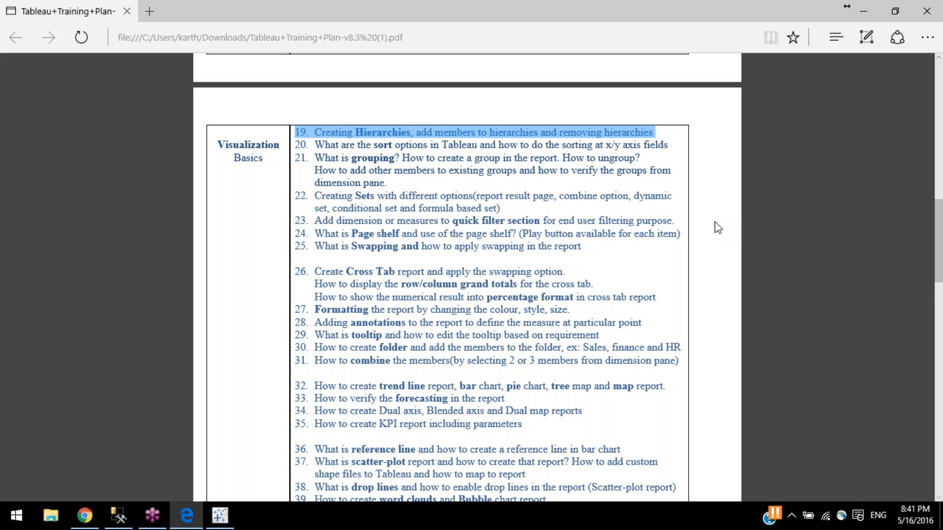
click(472, 218)
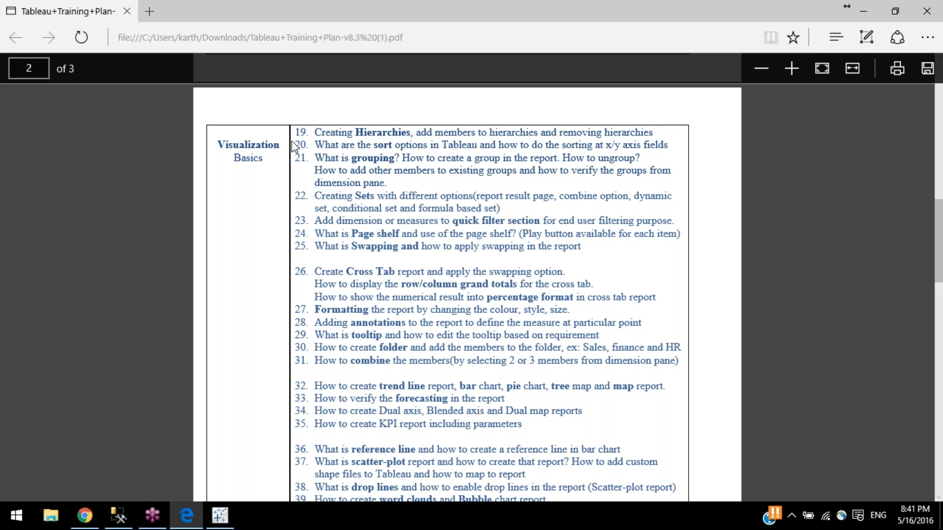
drag(296, 146, 672, 143)
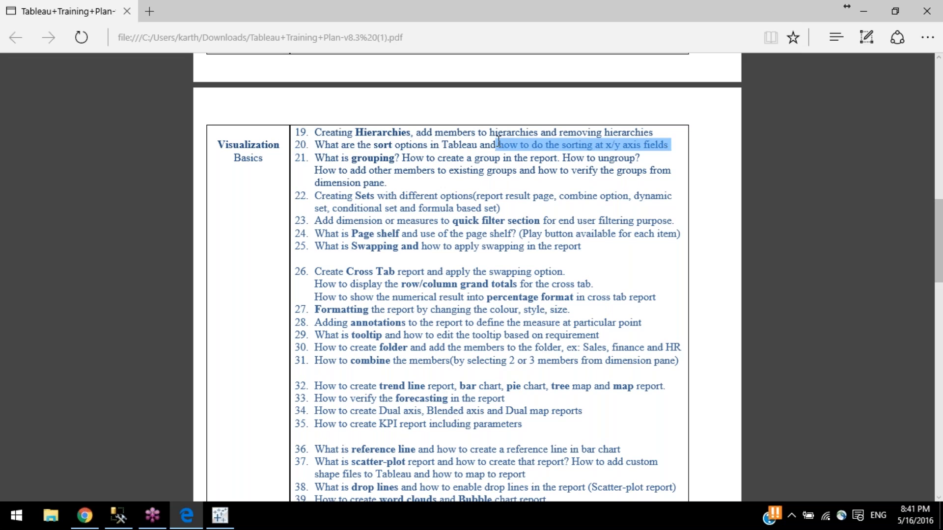
Step: Highlight the sort options part of topic 20 in the PDF, switch back to Tableau and show the Orders data source page
drag(477, 146, 327, 140)
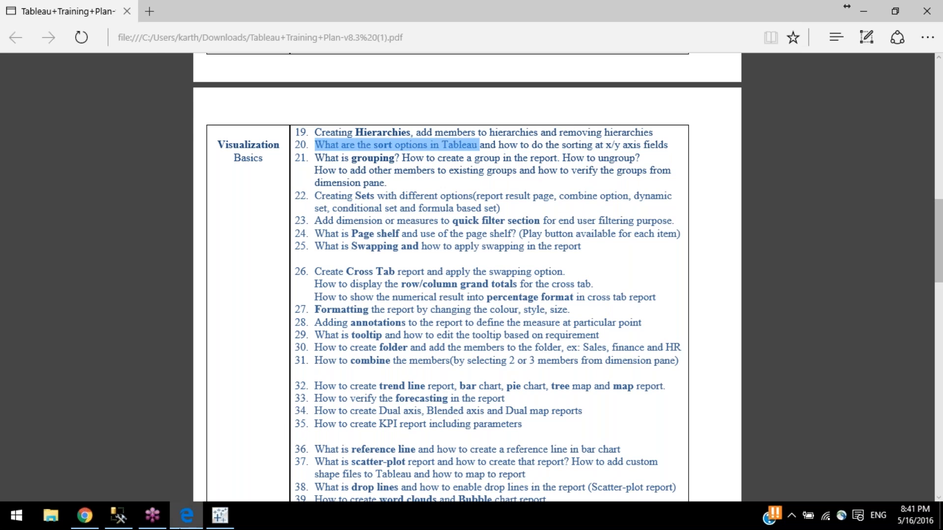
click(186, 515)
click(118, 515)
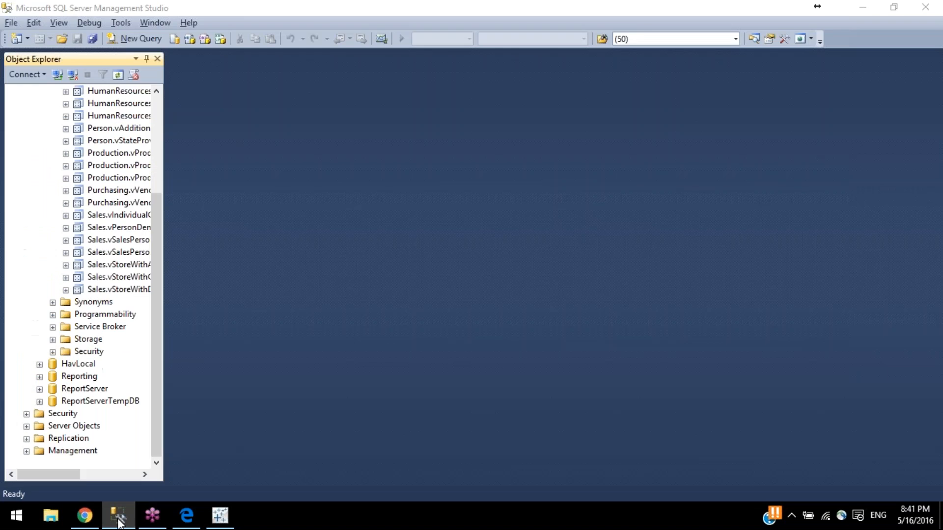
click(118, 521)
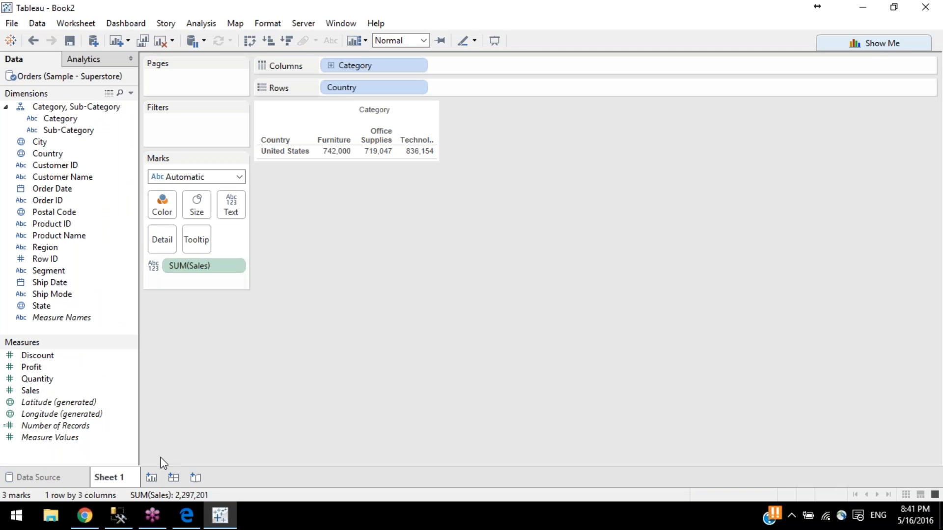
click(45, 486)
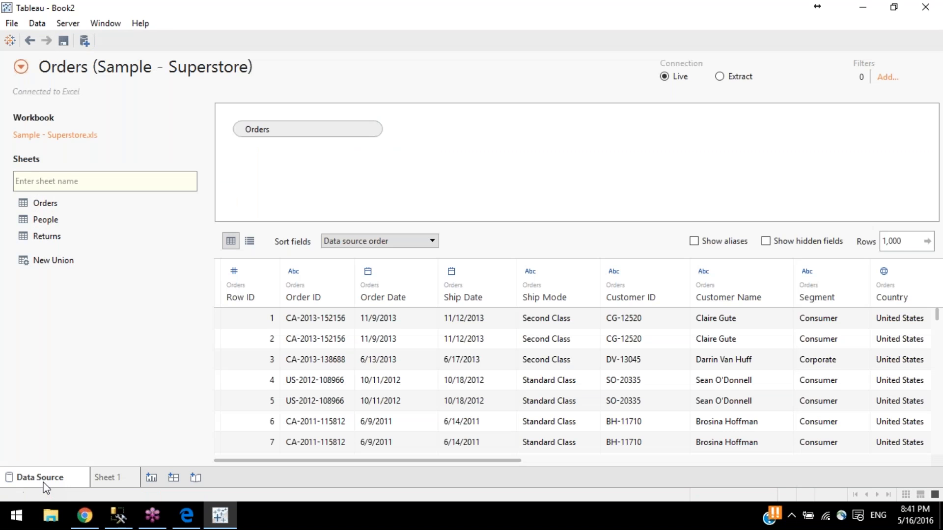
Step: Review the available connection types and check the Convert to custom SQL option for the current Orders data source
click(21, 68)
click(38, 108)
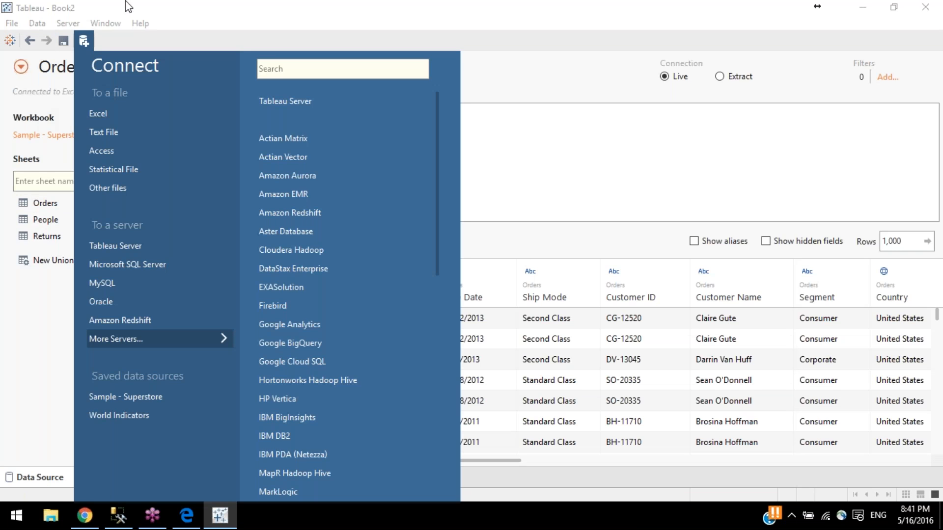
click(22, 118)
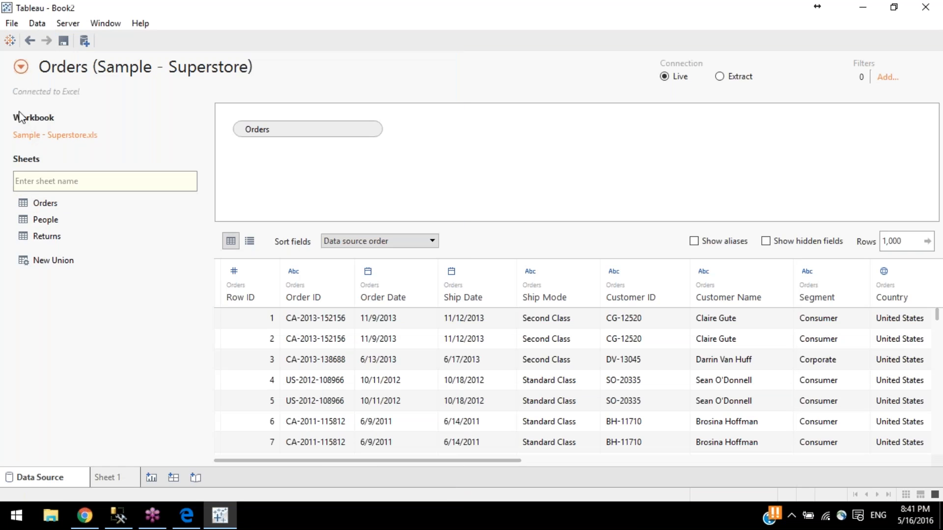
click(37, 24)
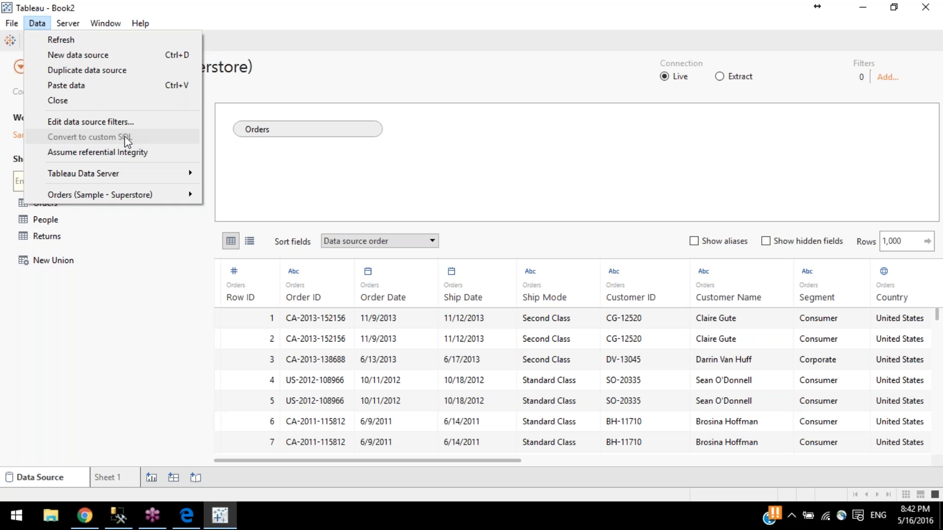
click(60, 332)
Step: Connect to the Sample - Superstore Excel workbook with the legacy connection and add the Orders sheet to the canvas
click(21, 66)
click(33, 108)
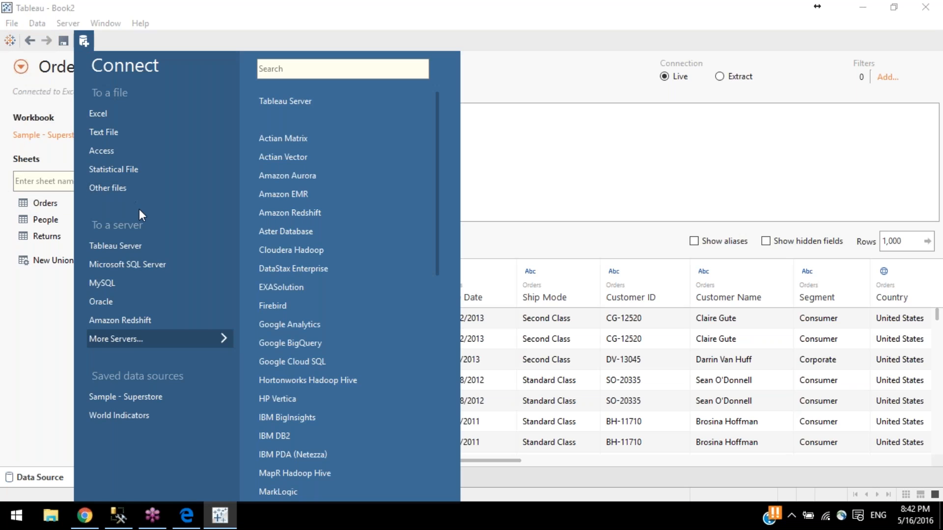
click(109, 116)
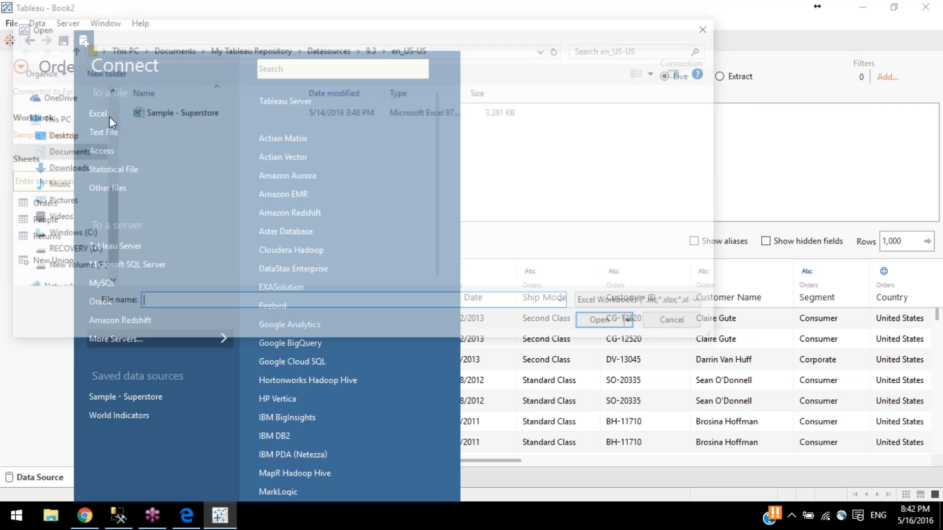
click(195, 118)
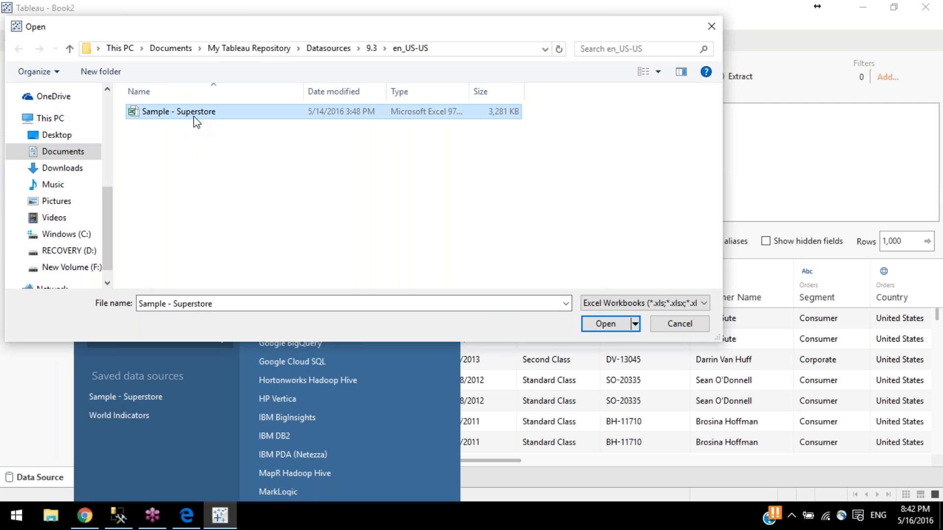
click(635, 324)
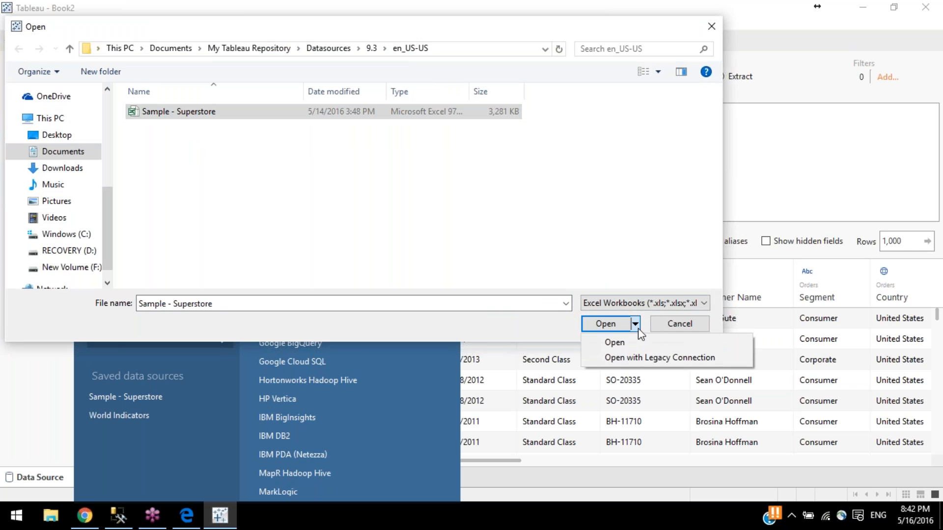
click(626, 359)
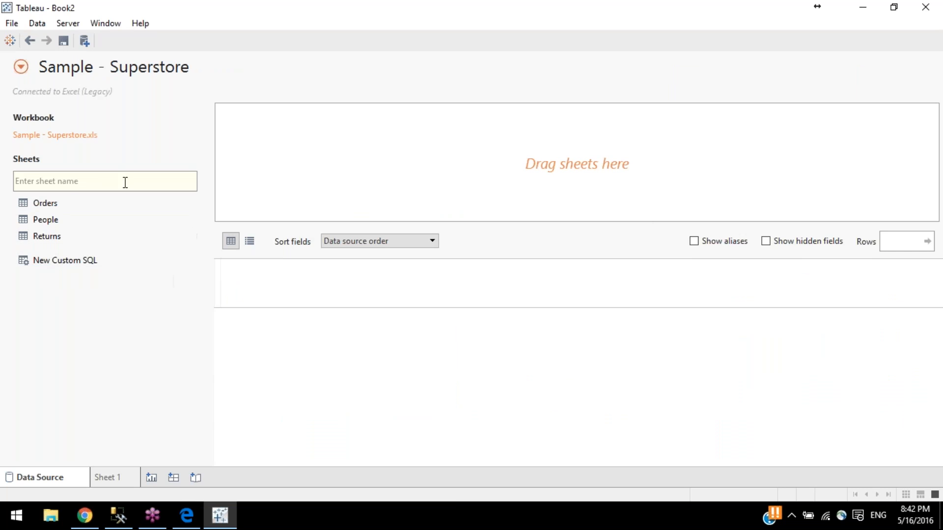
drag(58, 200, 295, 197)
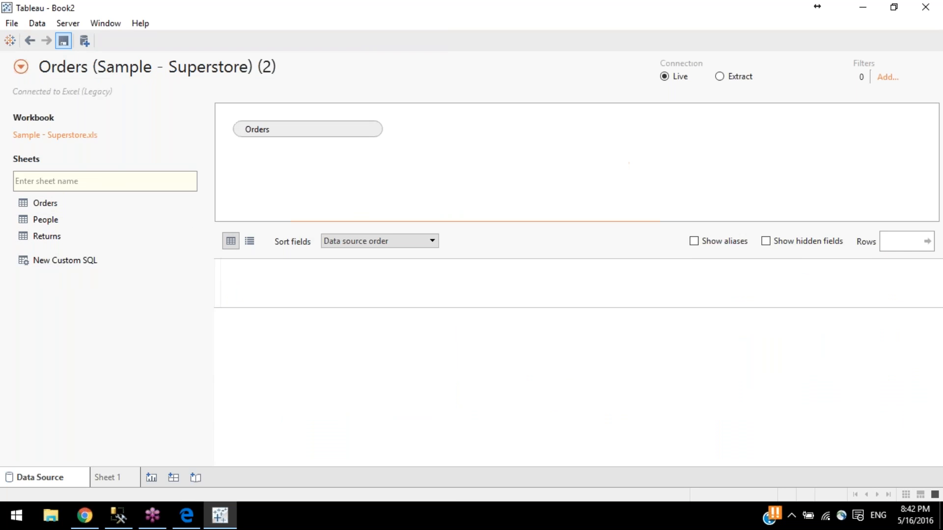
Step: Examine the custom SQL generated for the Orders table and close it without converting
click(37, 23)
click(92, 141)
scroll(383, 246, down, 1)
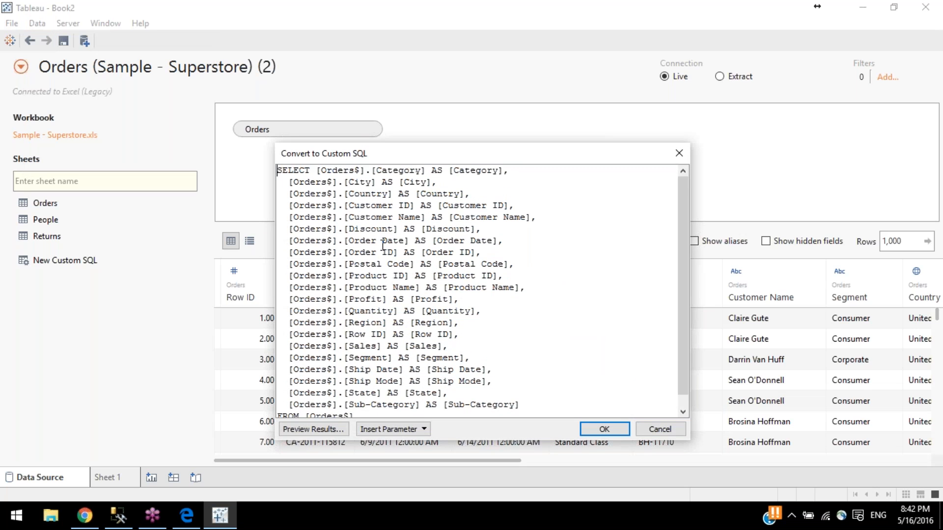
scroll(383, 245, up, 1)
click(679, 153)
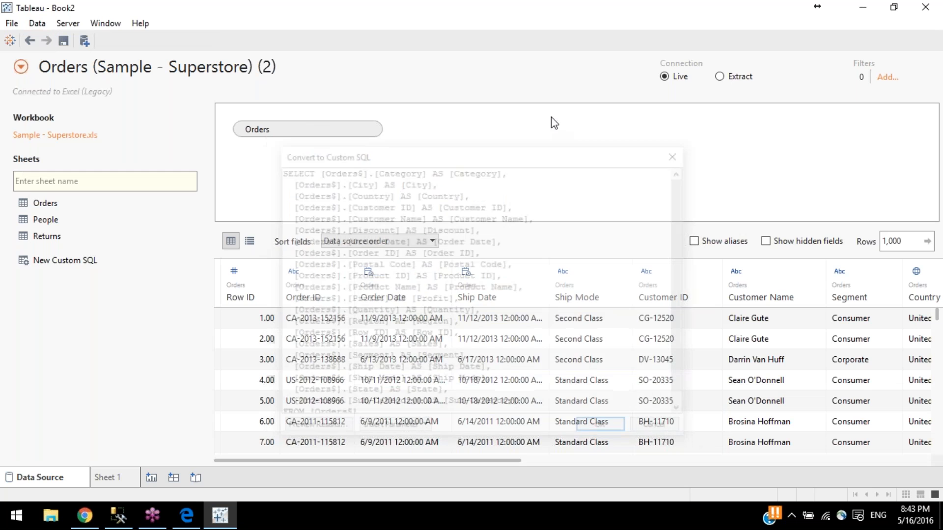
click(39, 24)
click(73, 138)
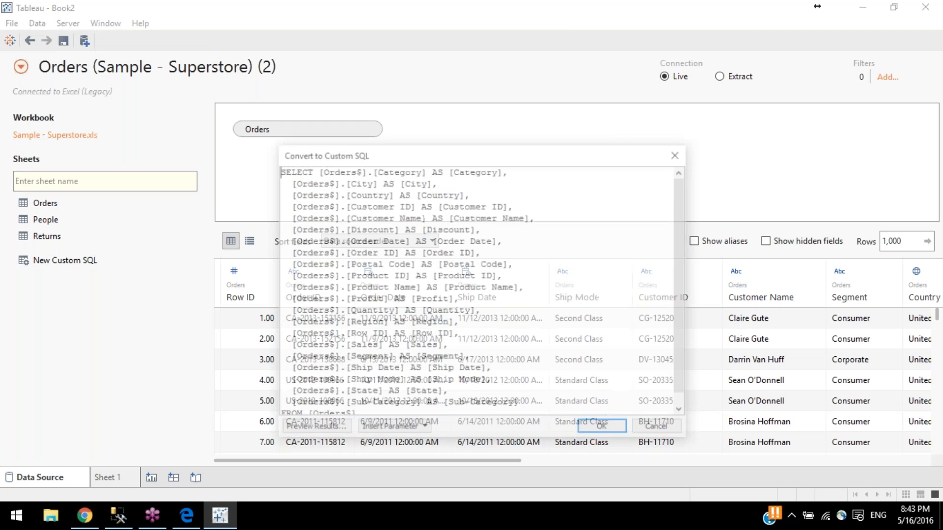
scroll(366, 358, up, 1)
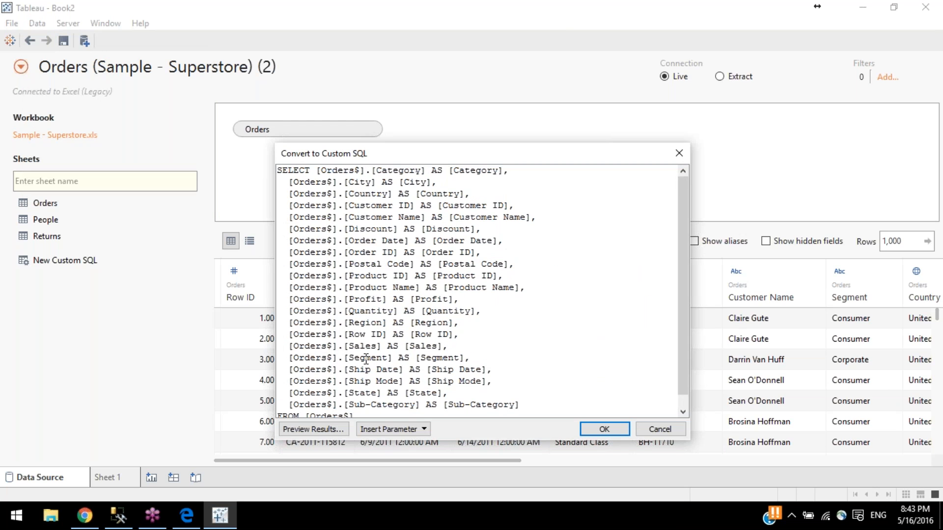
click(680, 155)
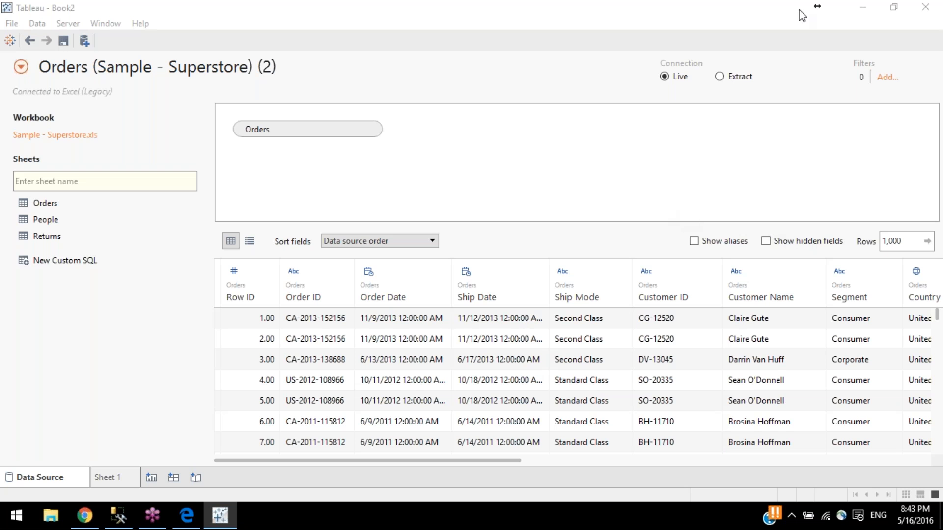
Step: Return to the original Orders (Sample - Superstore) data source and add State after Country on Rows in Sheet 1
click(504, 166)
click(21, 66)
click(34, 89)
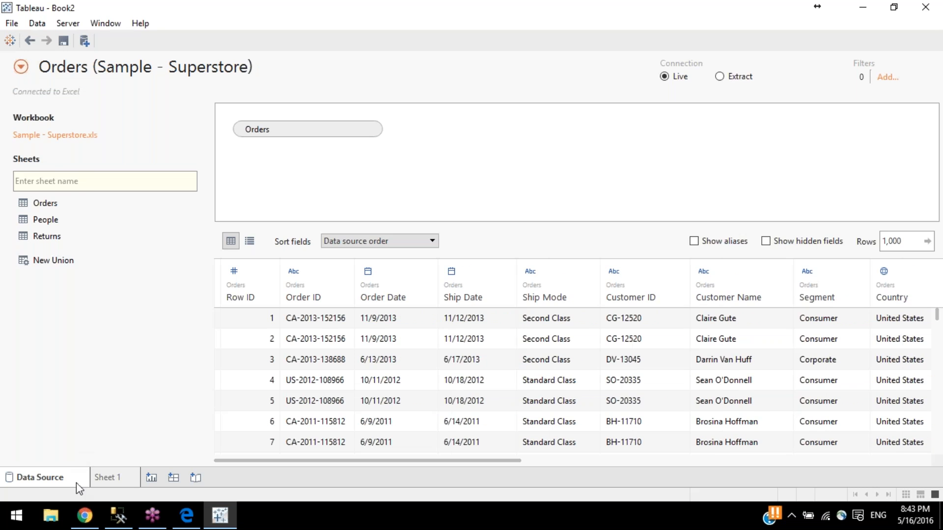
click(108, 479)
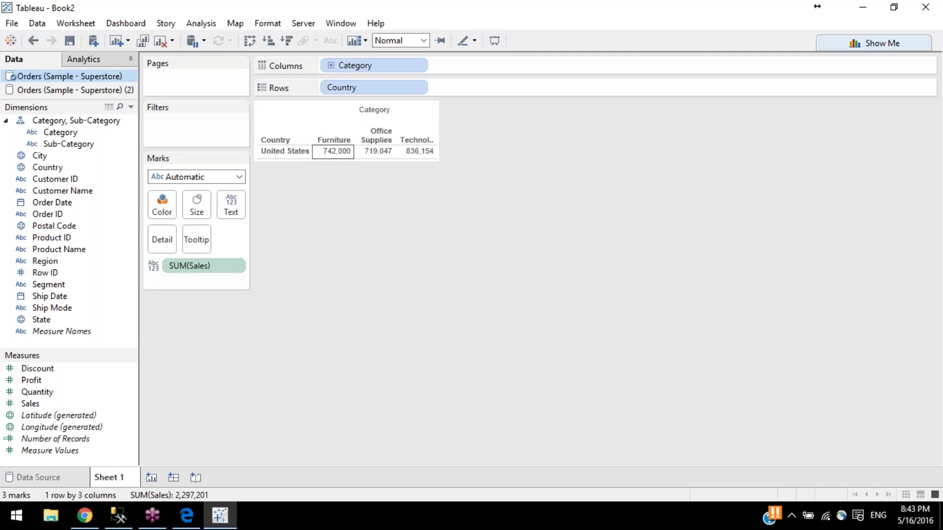
mouse_move(375, 150)
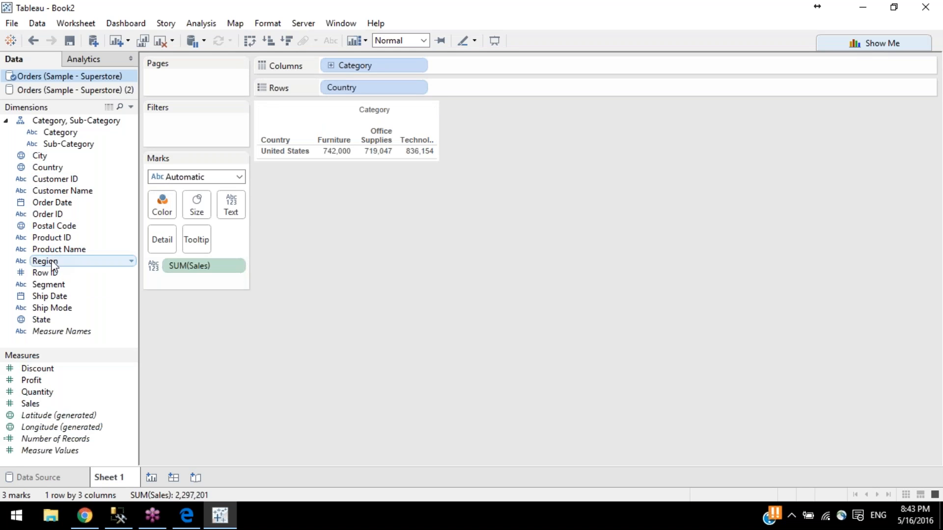
drag(42, 320, 445, 87)
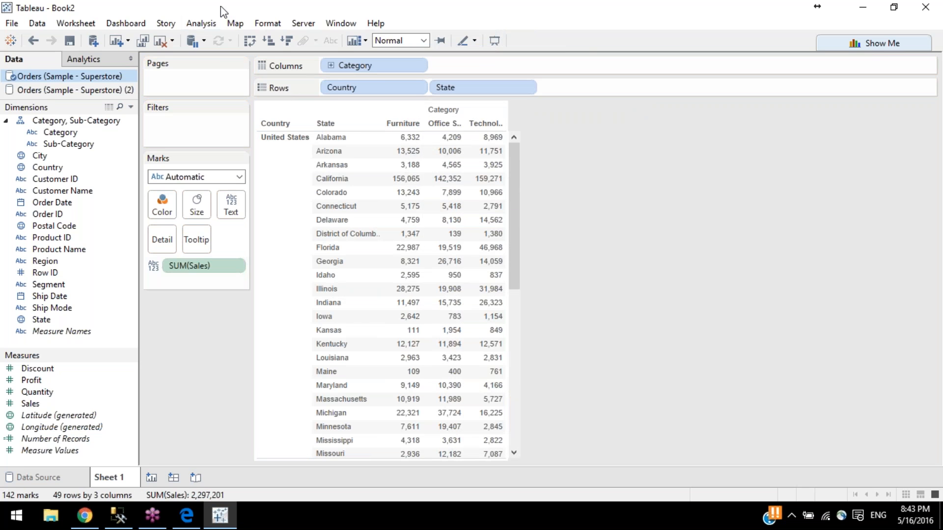
Step: Show row grand totals in the Category by Country and State sales table
click(201, 23)
mouse_move(166, 23)
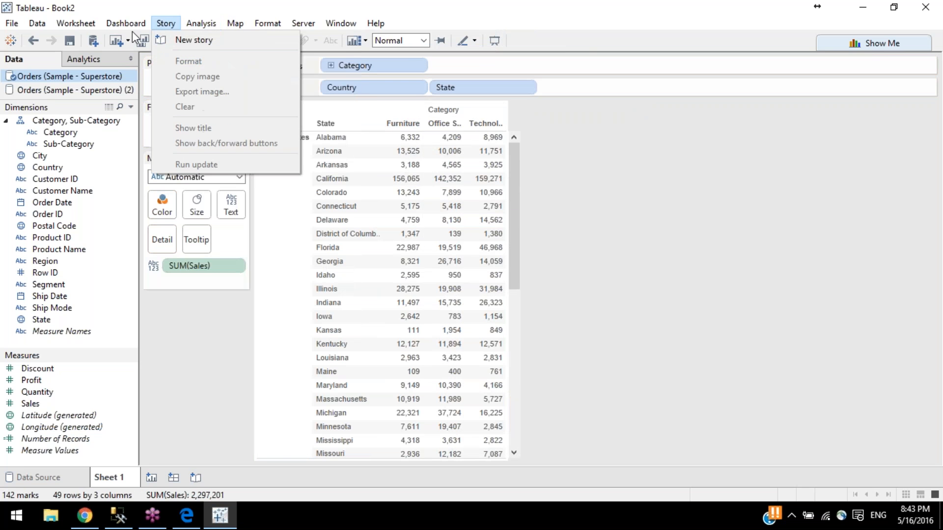
mouse_move(203, 23)
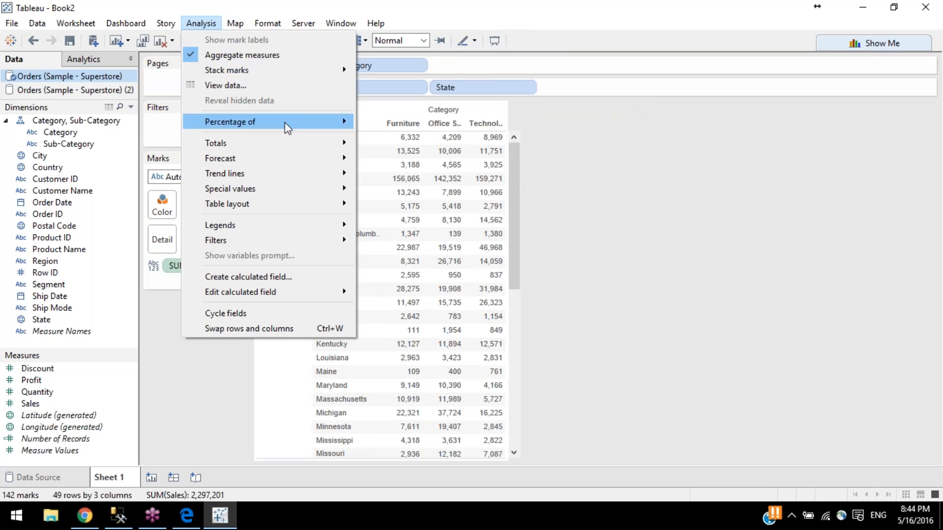
mouse_move(291, 142)
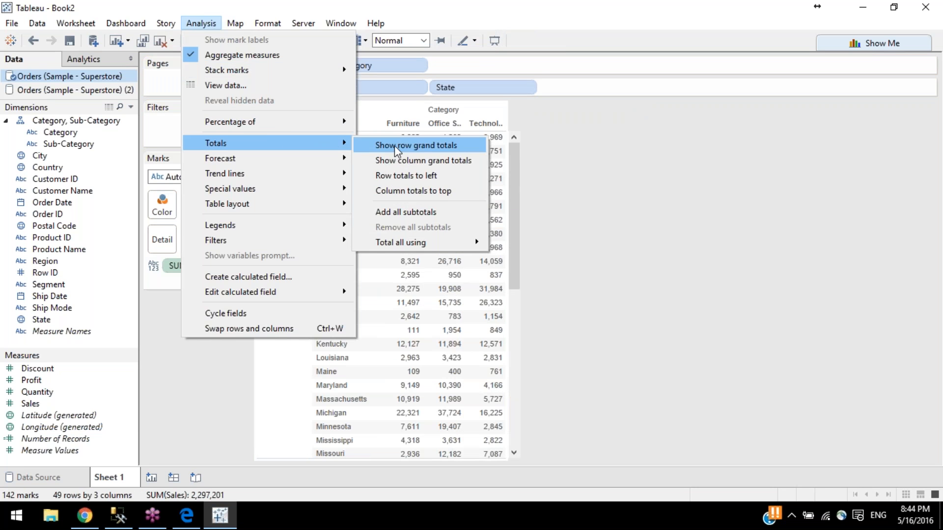
click(394, 145)
Step: Sort the states by total sales in descending order and switch the sort to ascending
mouse_move(535, 263)
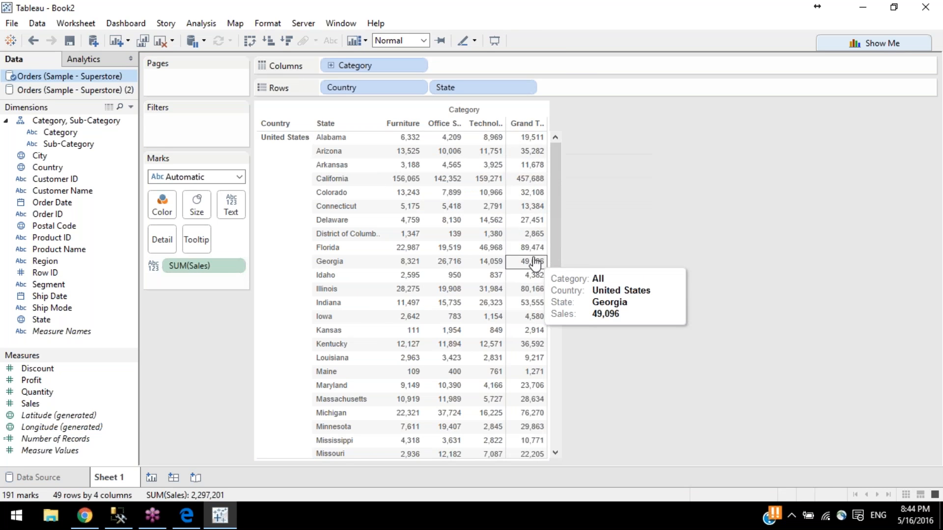
click(293, 44)
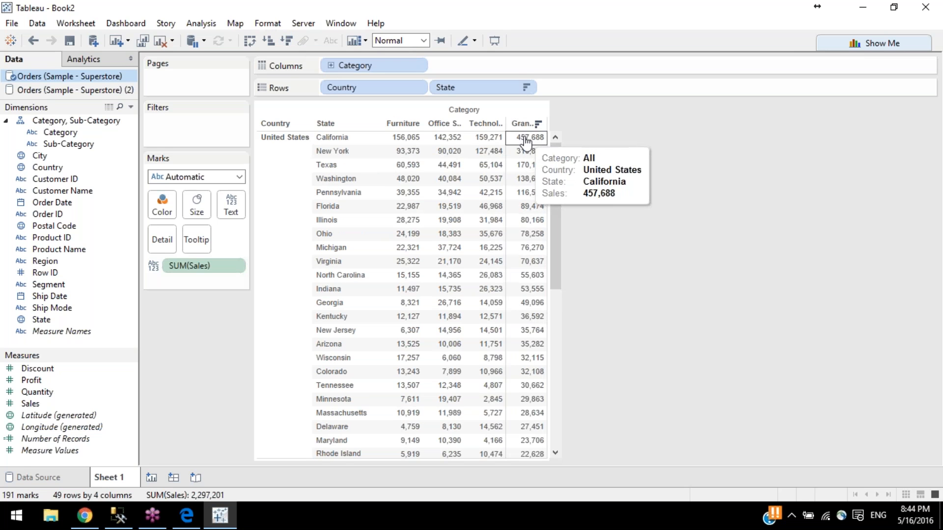
mouse_move(536, 280)
mouse_move(528, 375)
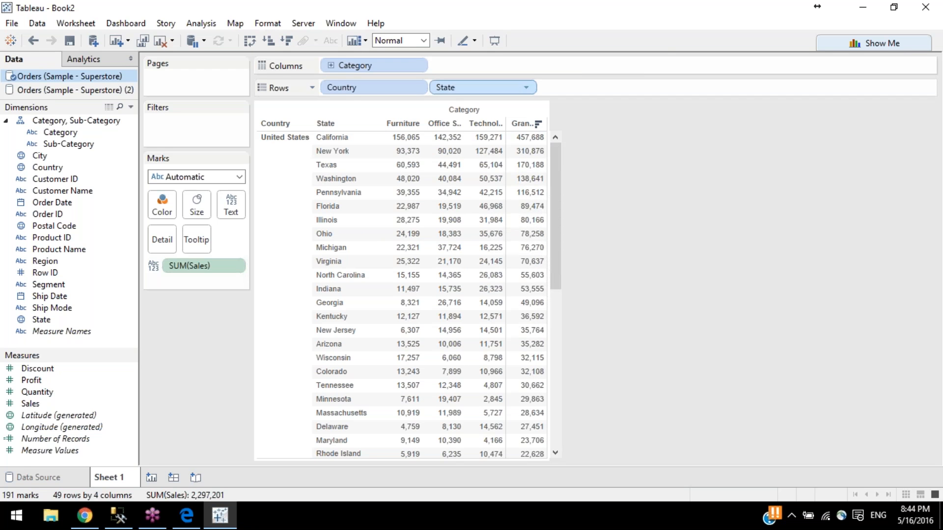
click(290, 43)
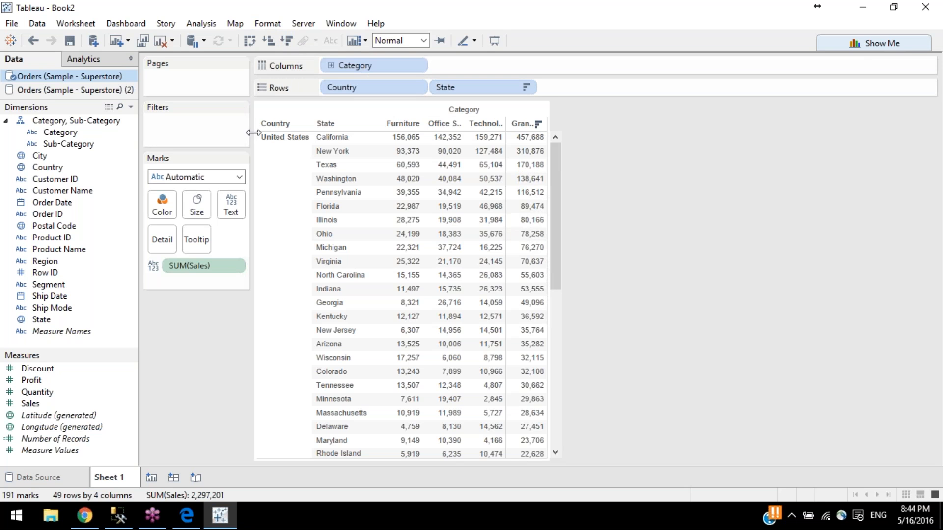
click(268, 43)
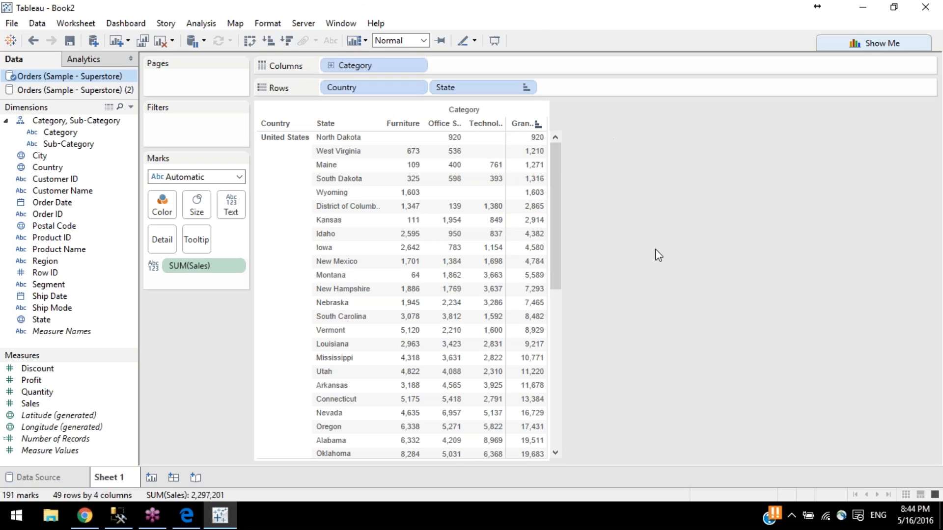
Step: Cycle the Grand Total column's sort through cleared, descending and ascending, and clear it again
click(538, 126)
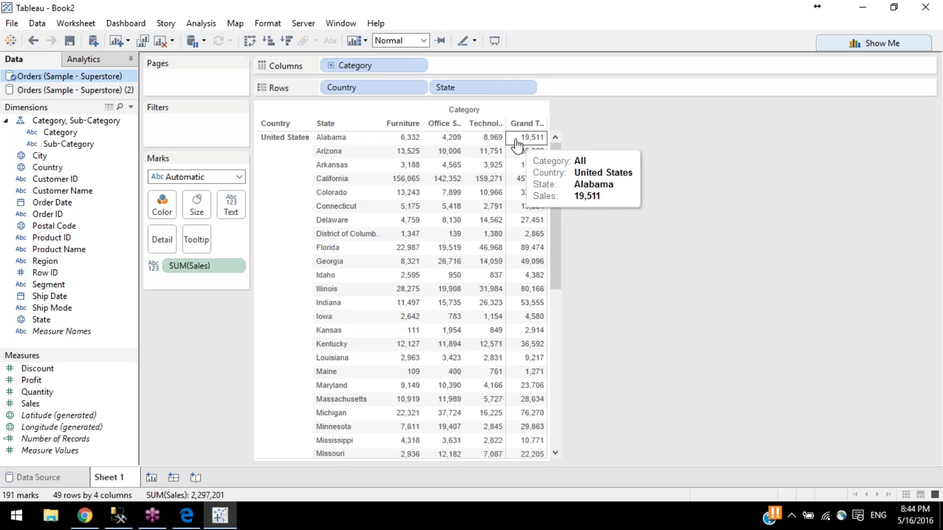
click(538, 123)
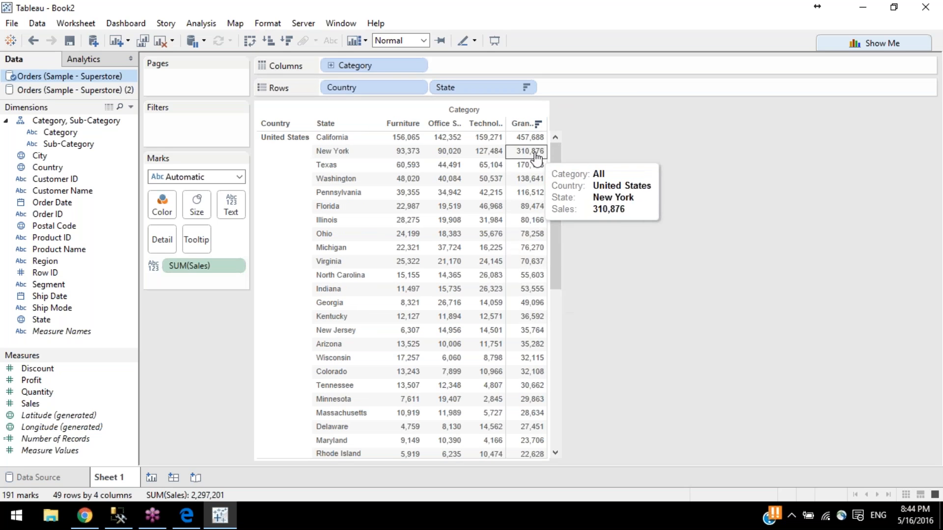
click(537, 124)
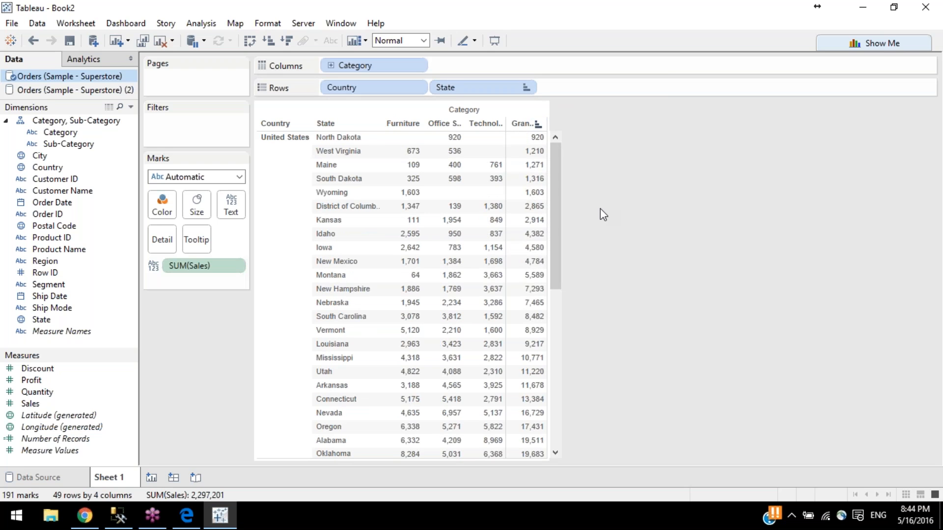
click(538, 124)
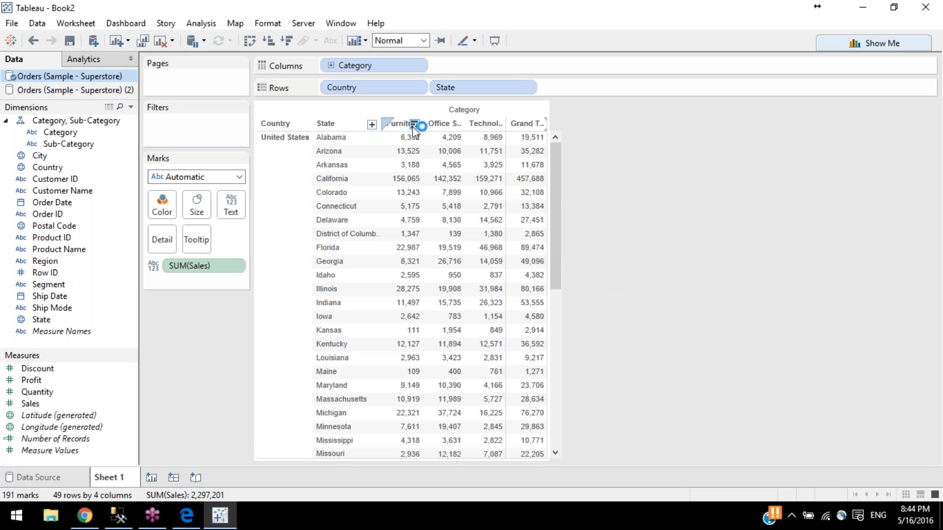
Step: Sort the states in descending order by their Furniture sales
mouse_move(475, 140)
mouse_move(417, 129)
click(415, 124)
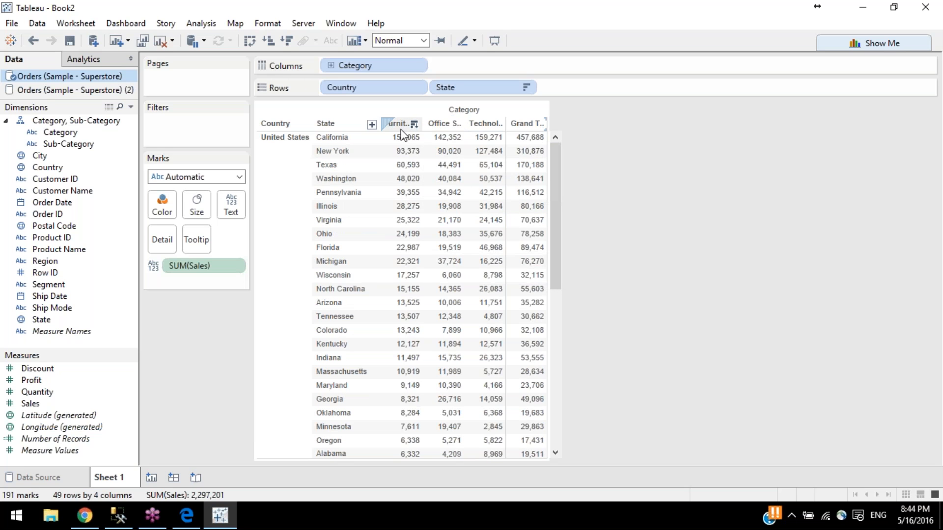
Step: Switch the states' sort by Furniture sales to ascending order and clear it
mouse_move(405, 176)
mouse_move(539, 221)
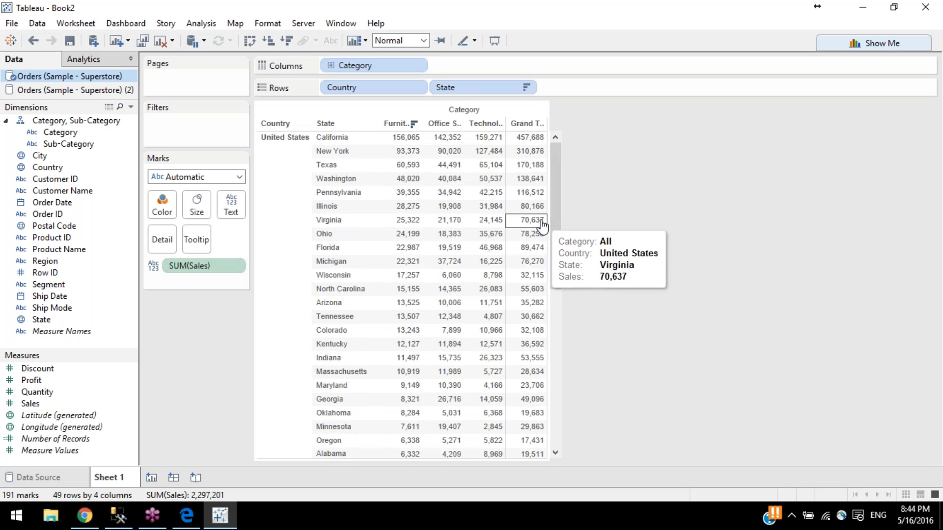
mouse_move(530, 241)
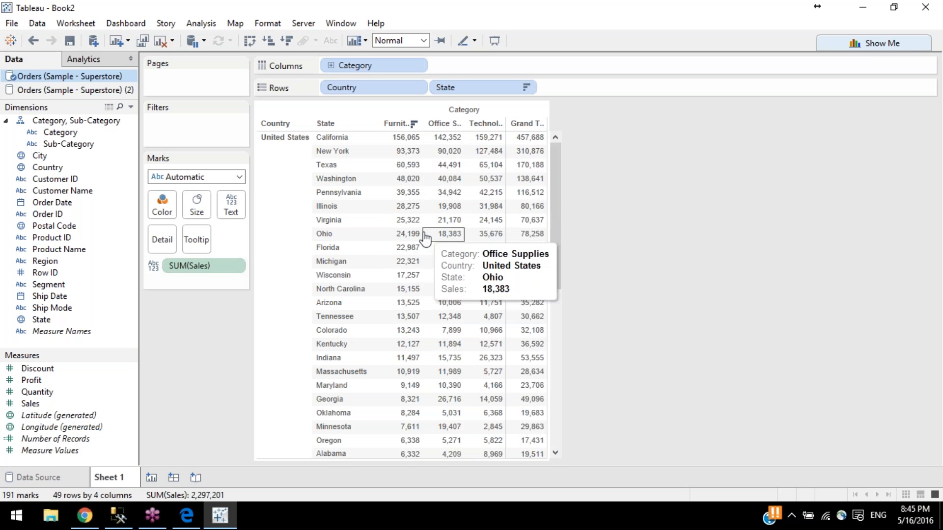
click(415, 125)
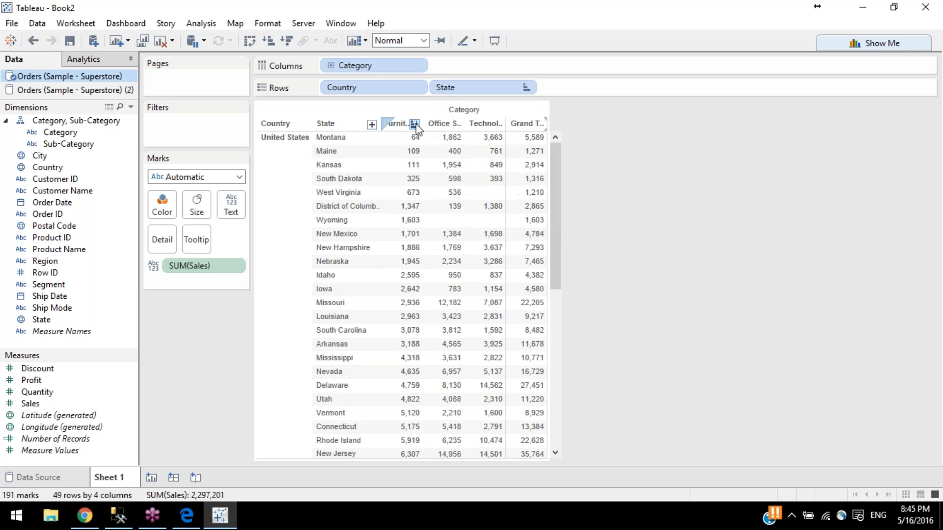
click(413, 123)
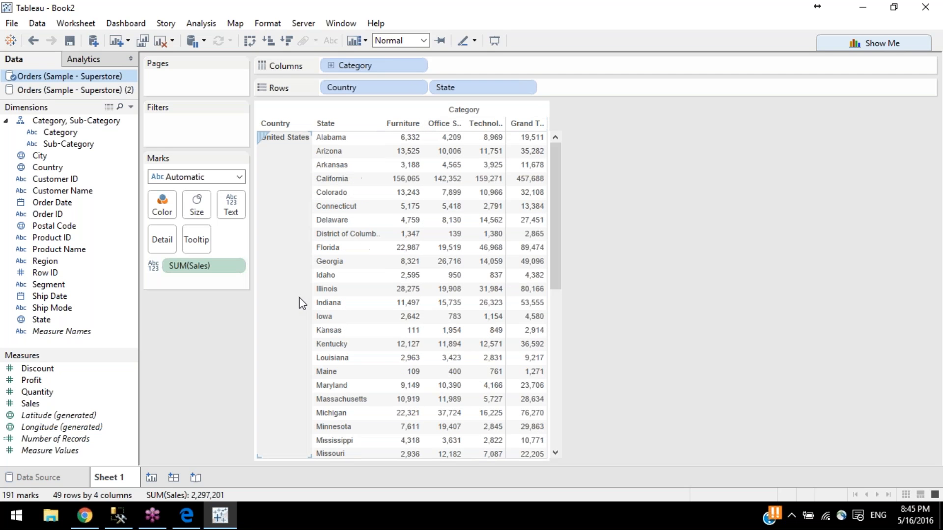
Step: Cycle the Office Supplies column's sort through descending and ascending, and clear it again
click(455, 124)
click(455, 125)
click(455, 125)
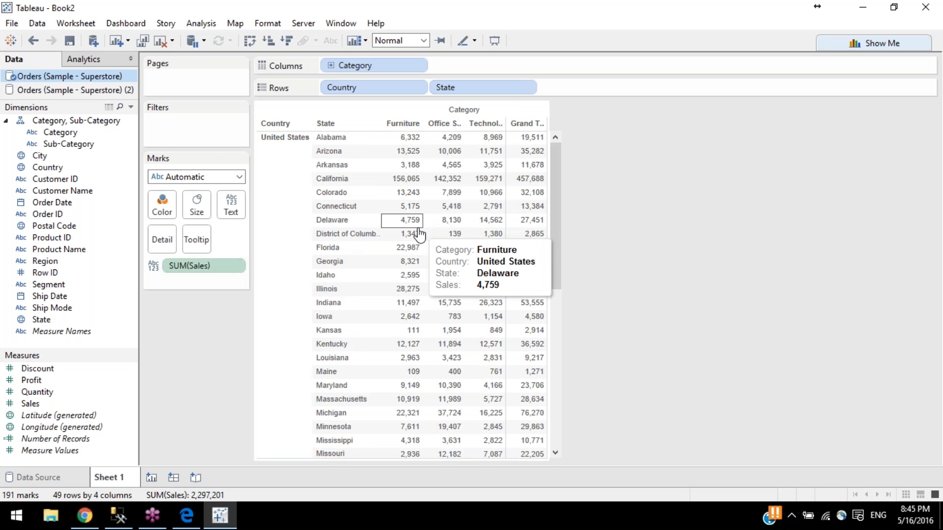
Step: Sort the states in descending order by Furniture sales, and replace that with a descending sort by Office Supplies sales
click(414, 124)
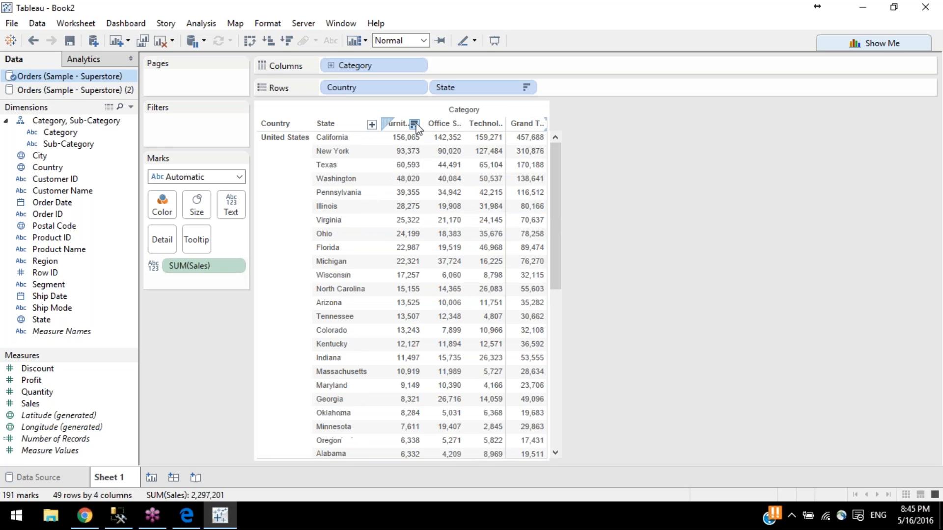
click(456, 124)
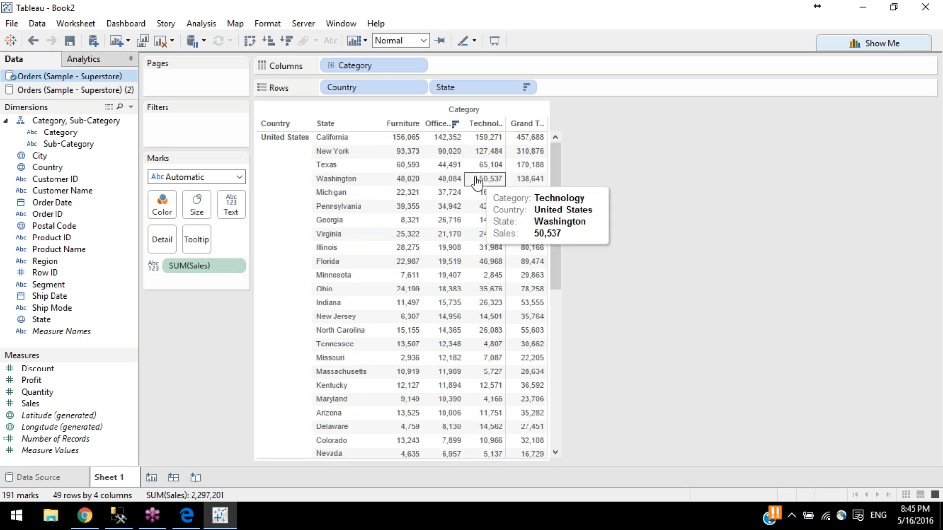
Step: Sort the states in descending order by Technology sales, cycle the sort through ascending, and clear it
click(498, 124)
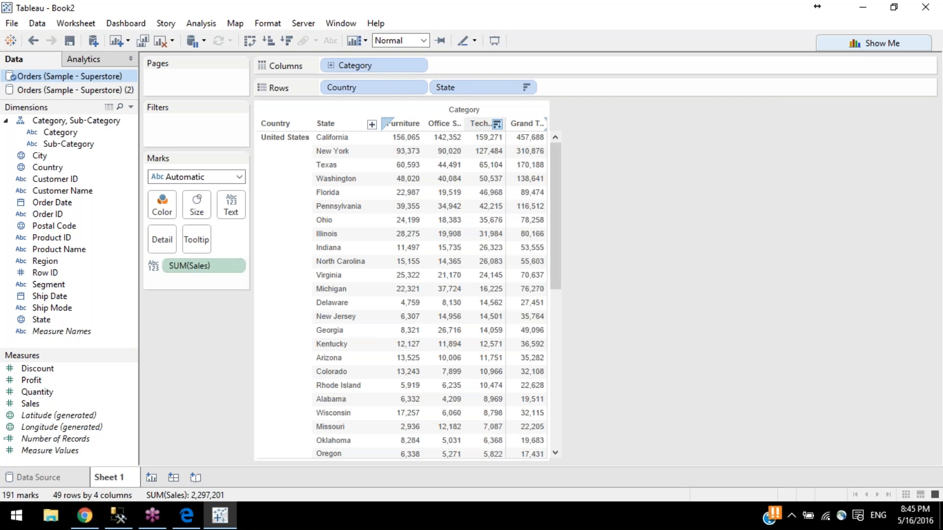
click(497, 124)
click(497, 124)
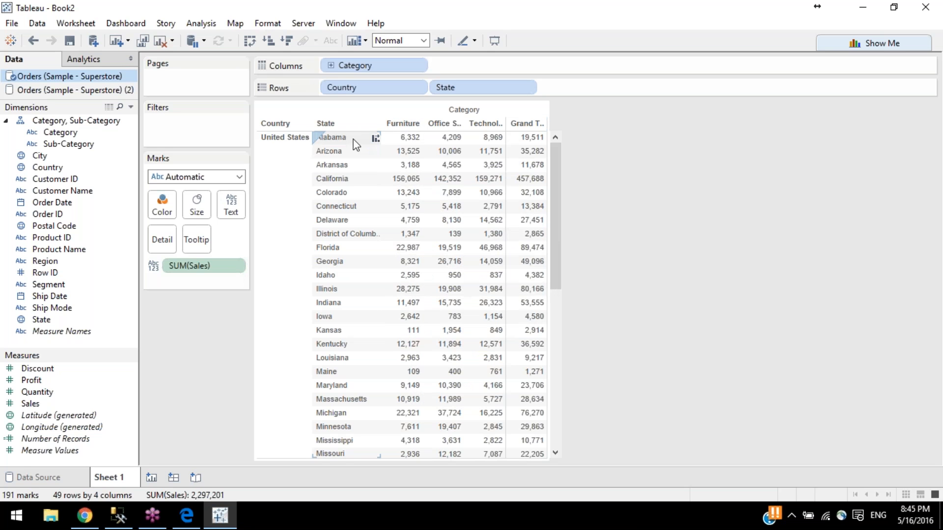
Step: Cycle the category column order by Alabama's sales through descending, ascending and cleared, two times over
click(376, 139)
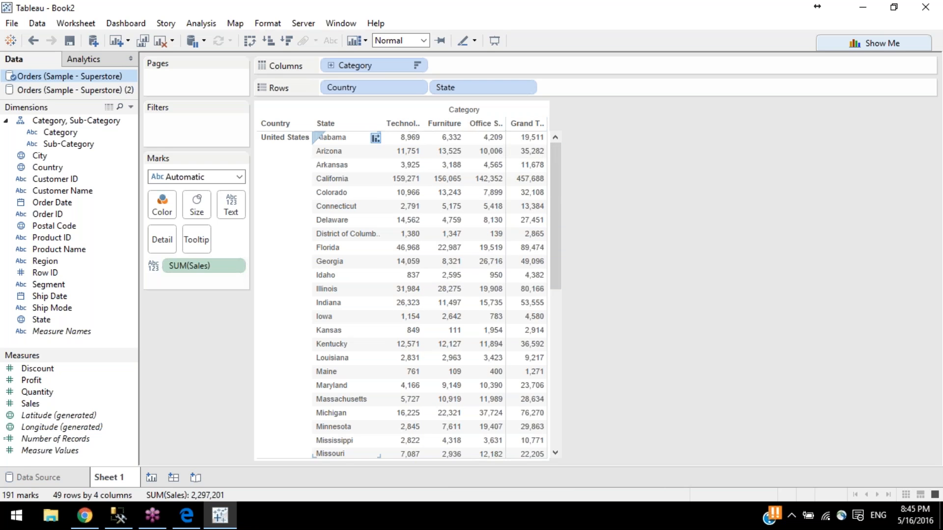
click(375, 138)
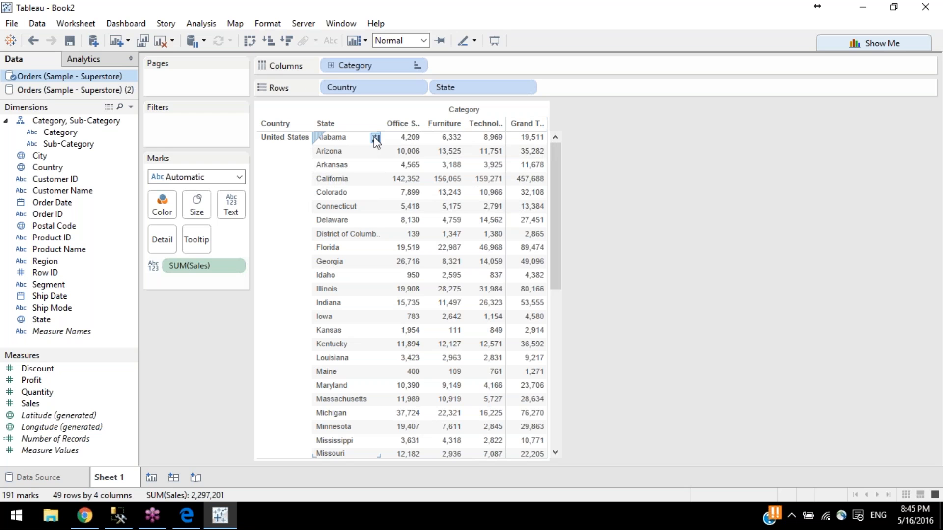
click(376, 138)
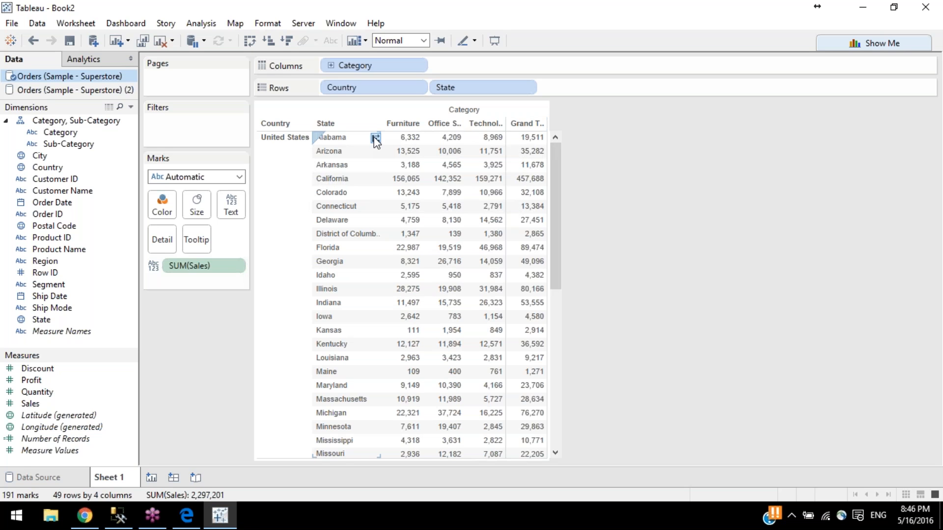
click(375, 138)
click(375, 138)
click(375, 138)
mouse_move(403, 197)
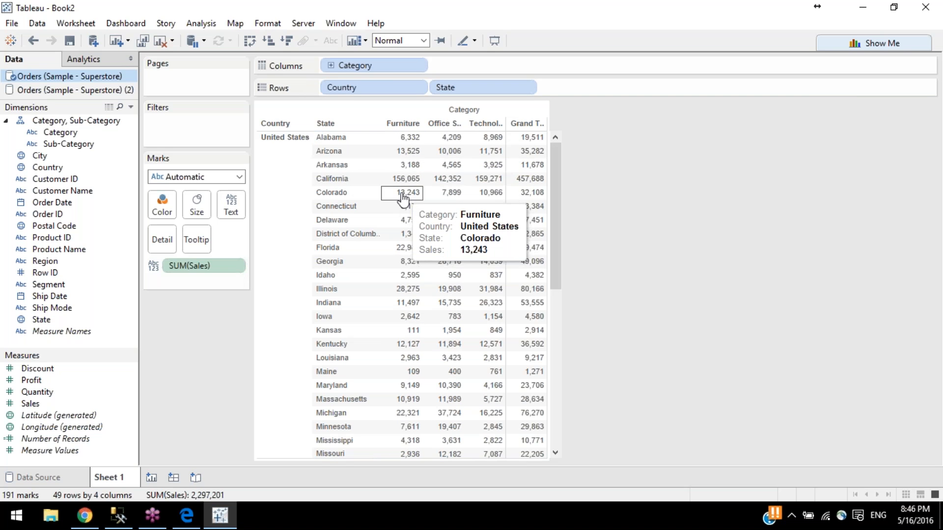
scroll(445, 247, down, 8)
scroll(411, 295, up, 8)
scroll(411, 294, down, 8)
scroll(445, 247, up, 8)
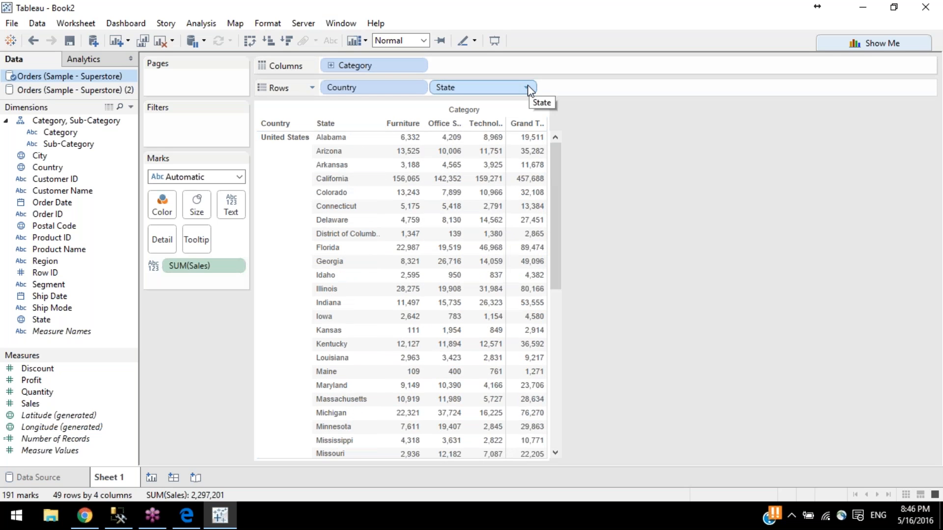
click(418, 87)
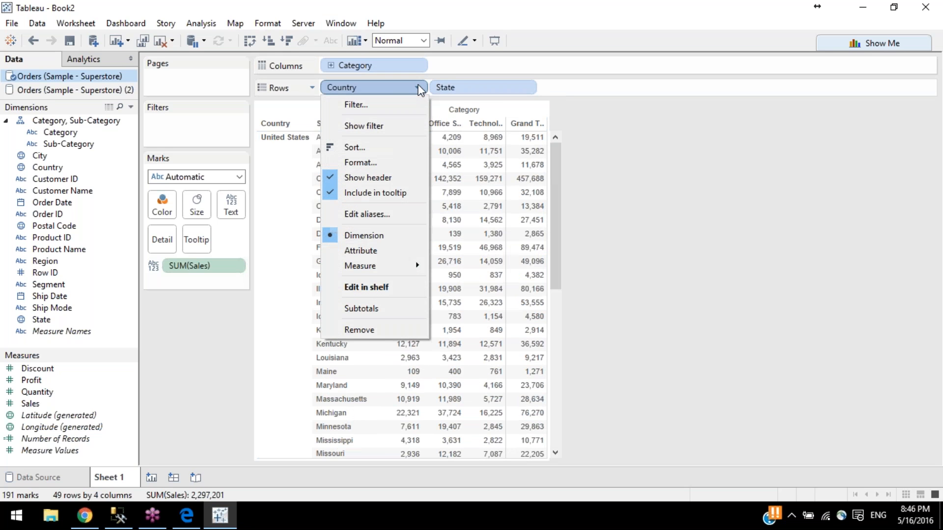
click(528, 87)
double_click(529, 87)
click(608, 121)
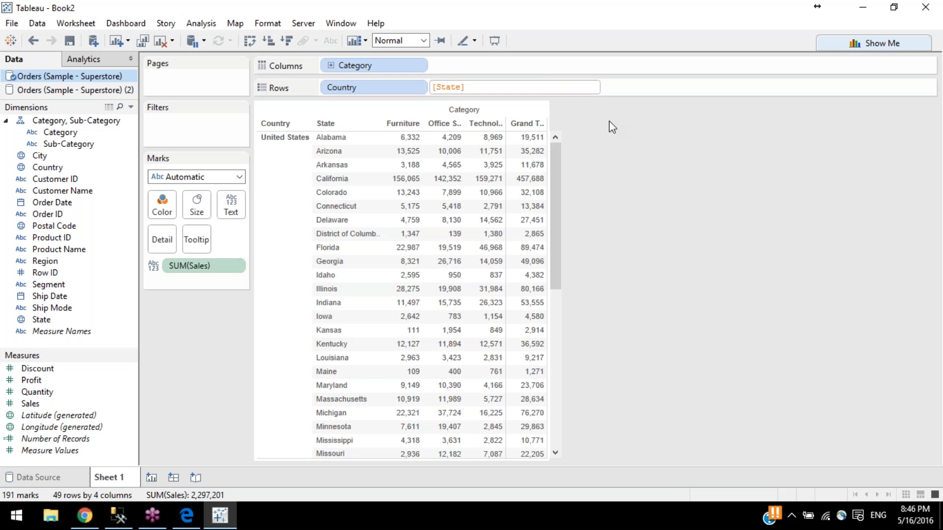
Step: Open the sort settings of the State field and choose alphabetic order
click(526, 87)
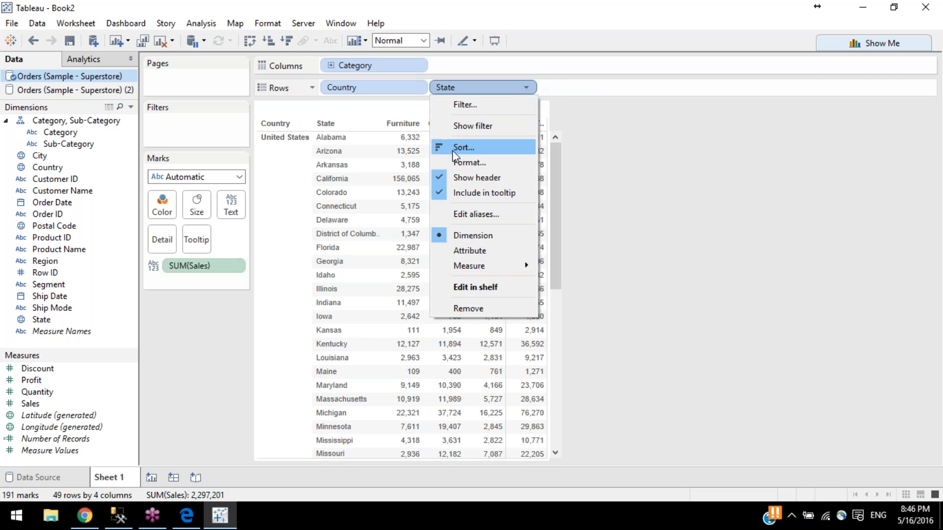
click(452, 150)
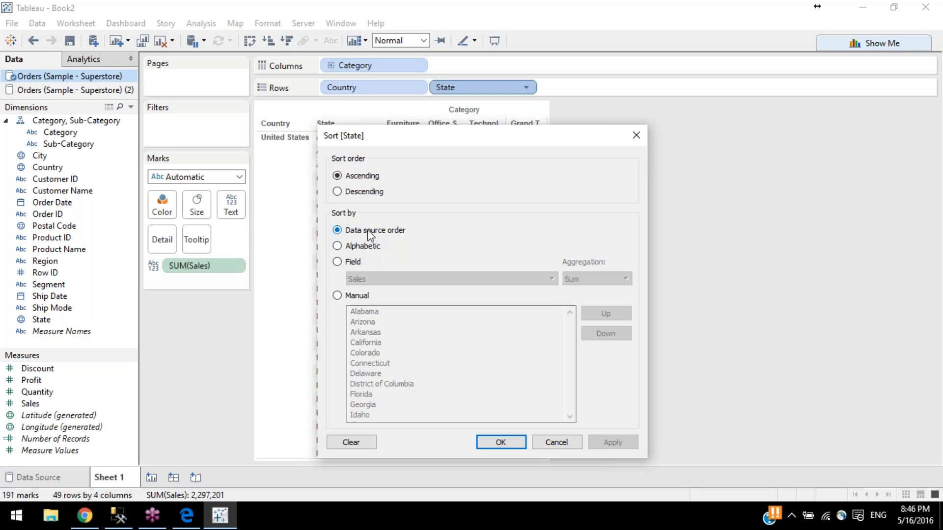
click(349, 247)
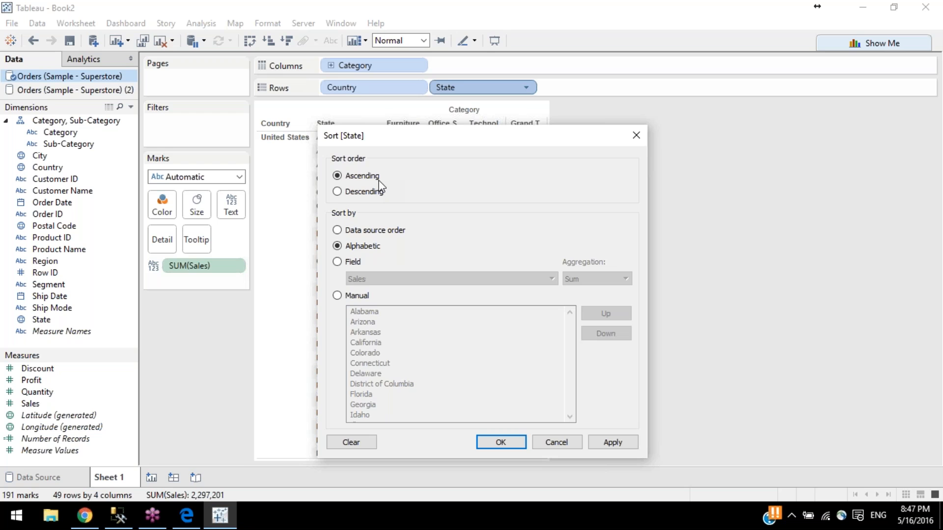
Step: Try a manual sort order for State, moving Colorado up one place and back down
click(337, 296)
scroll(378, 362, down, 11)
scroll(378, 362, up, 11)
mouse_move(375, 354)
mouse_down()
mouse_move(385, 332)
mouse_move(383, 361)
mouse_up()
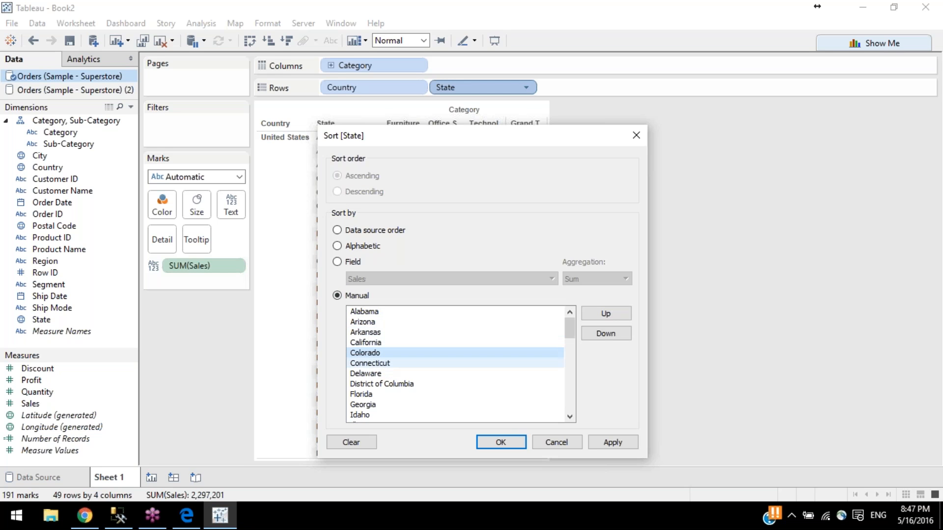
click(607, 313)
click(603, 336)
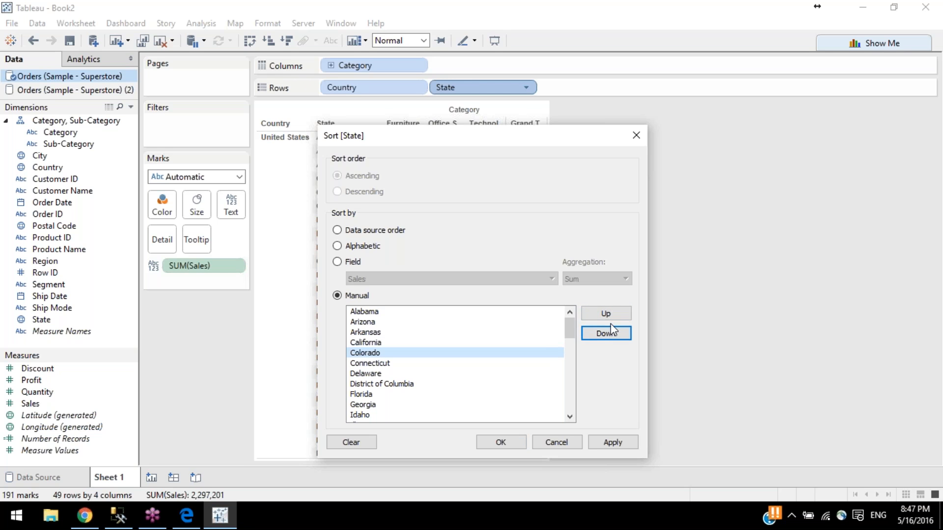
Step: Sort the states in ascending order by the Sales field with Sum aggregation and review the sorted table
click(338, 262)
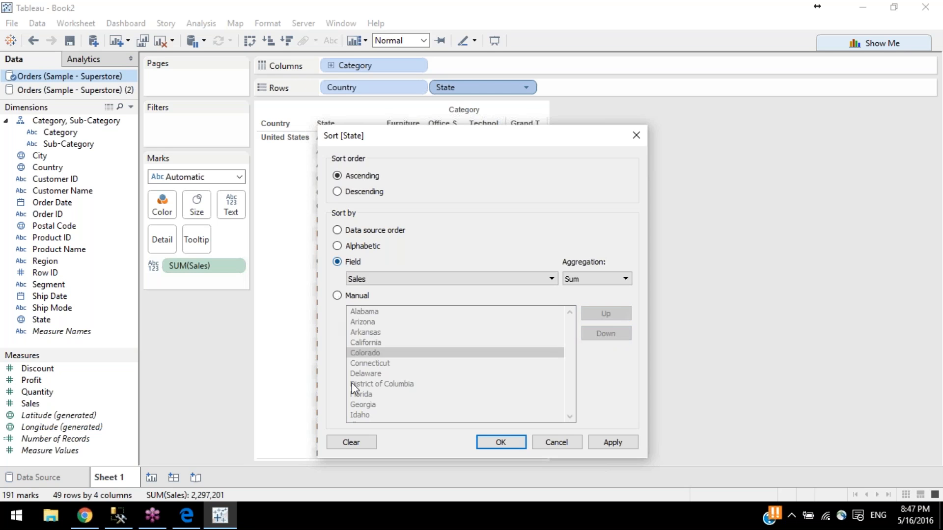
drag(417, 139, 616, 62)
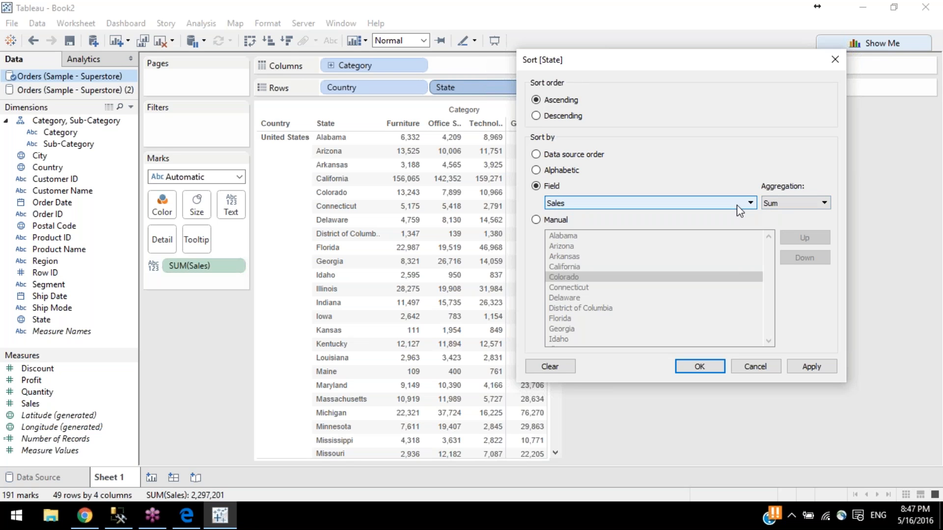
click(813, 367)
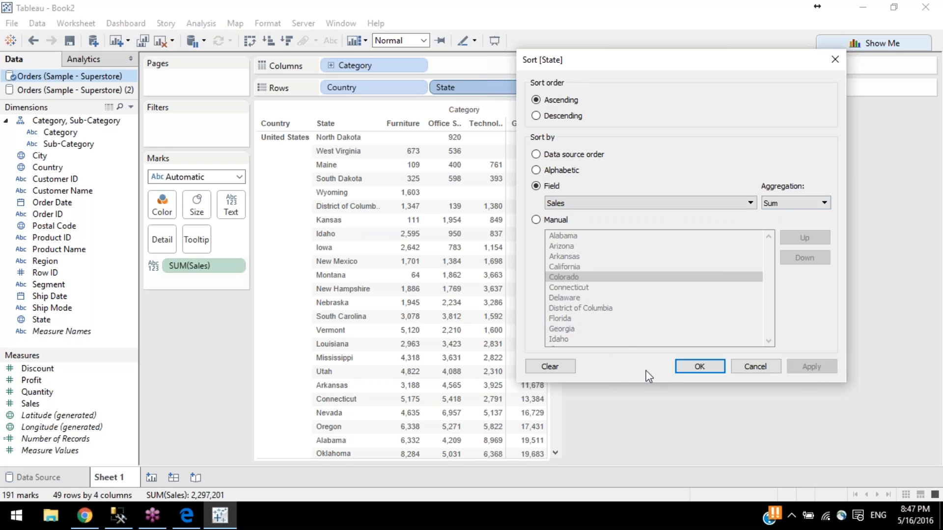
click(680, 364)
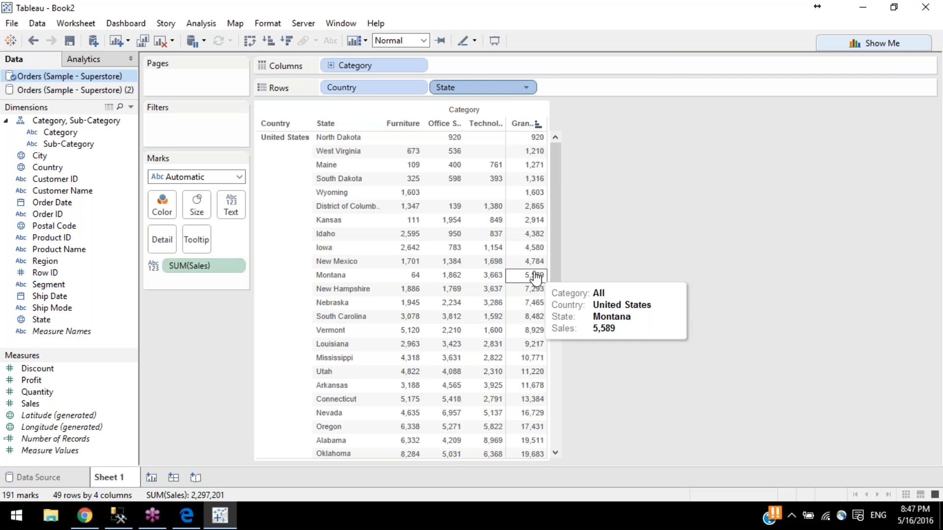
scroll(535, 288, down, 2)
scroll(535, 288, up, 2)
scroll(535, 288, down, 8)
scroll(535, 288, up, 8)
Step: Change the State sort to ascending order by the Profit field with Sum aggregation
click(525, 88)
click(470, 158)
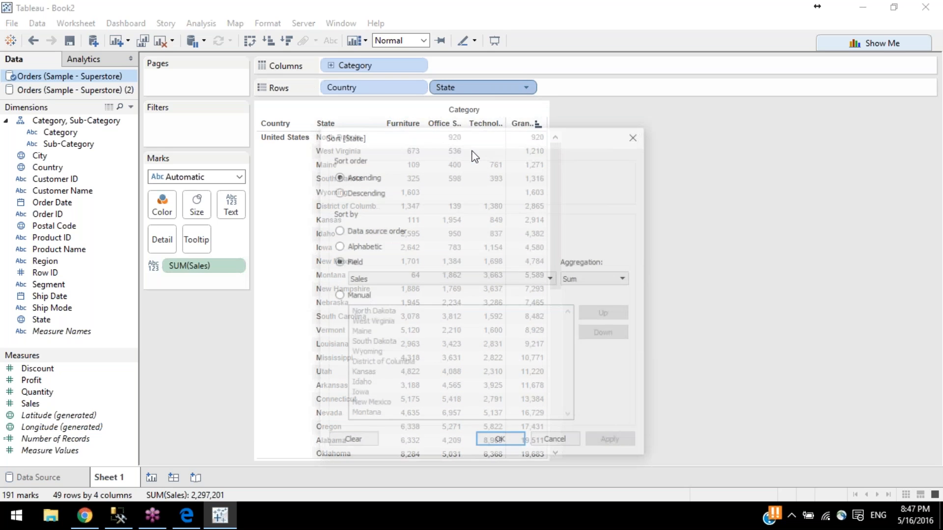
click(498, 276)
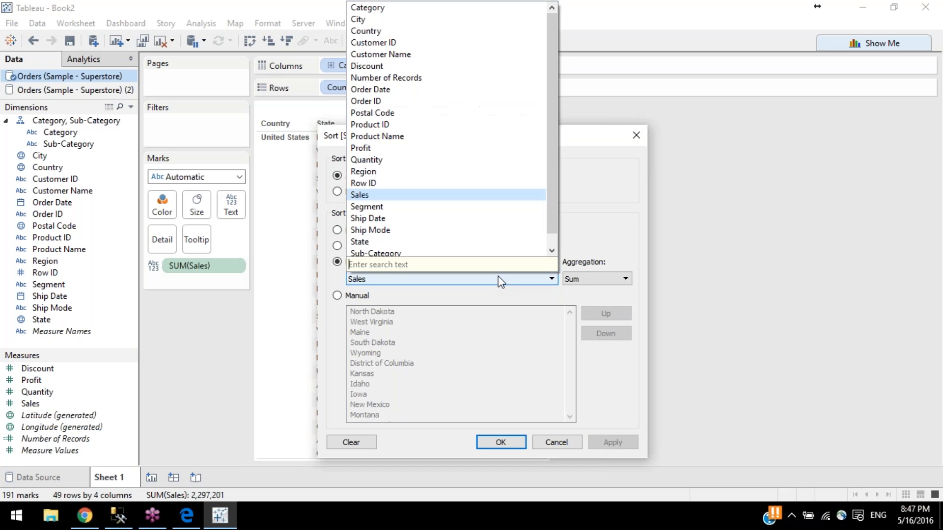
click(465, 150)
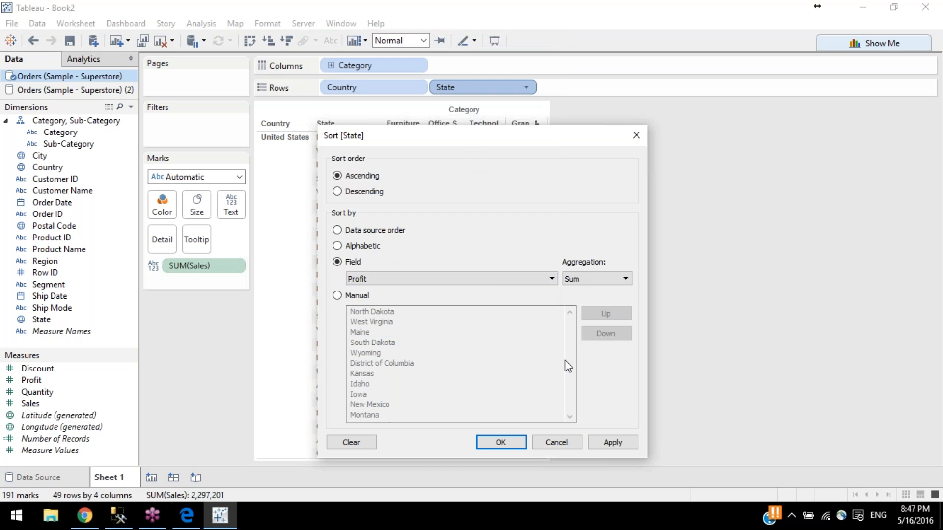
click(620, 444)
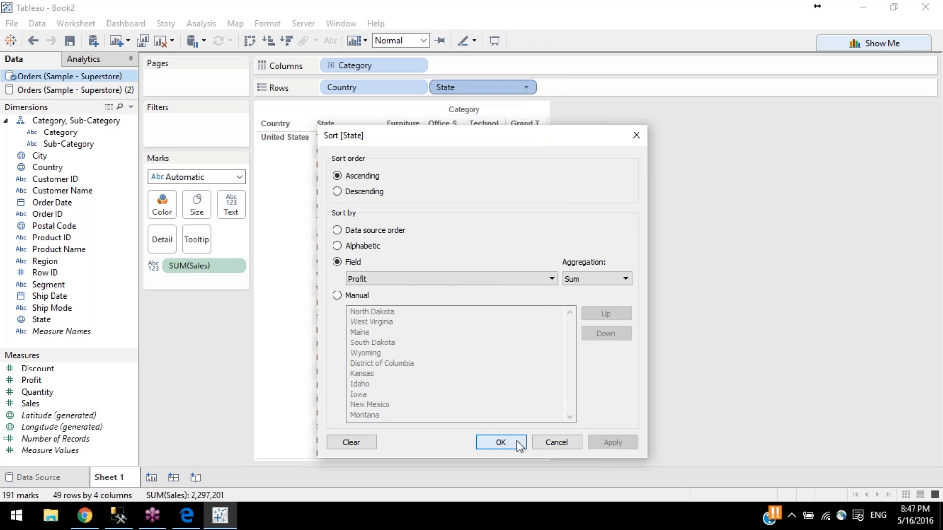
click(500, 442)
Step: Add the Profit measure to the table's marks as text alongside Sales
mouse_move(521, 162)
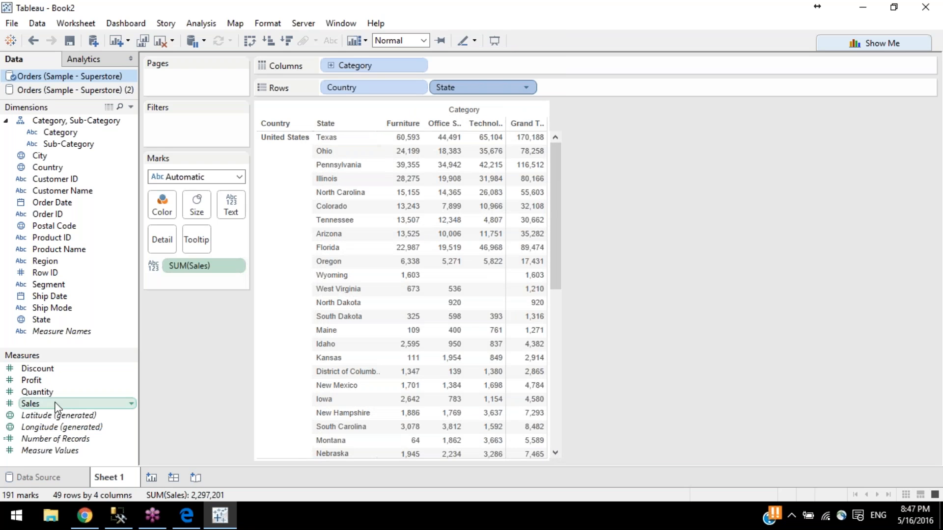
drag(34, 381, 238, 197)
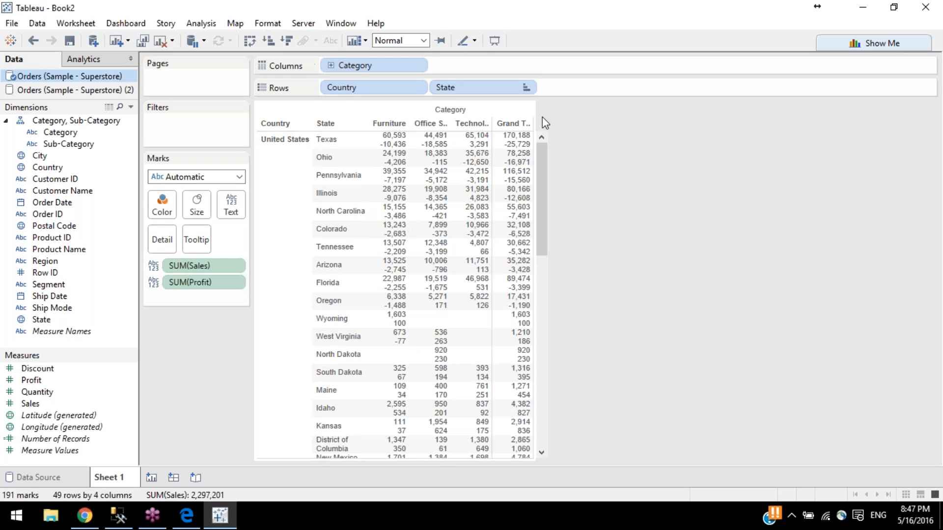
mouse_move(515, 151)
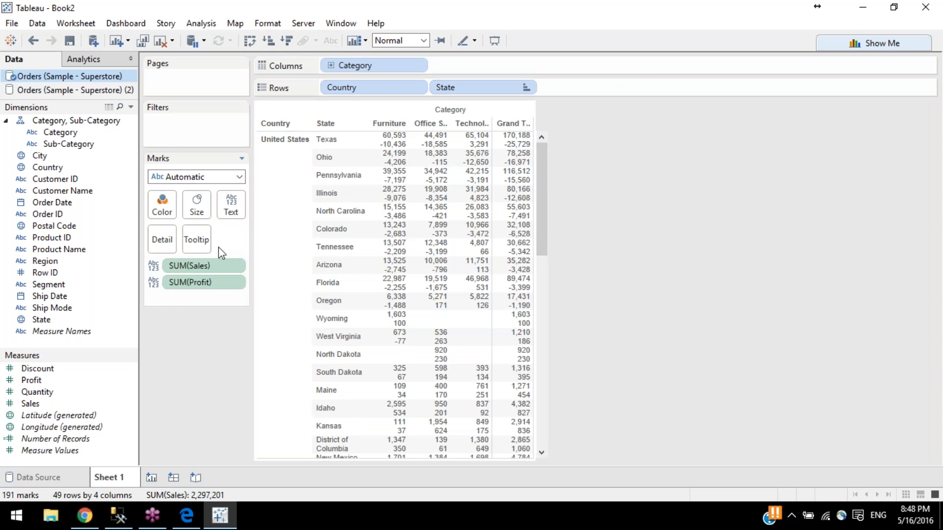
Step: Move SUM(Profit) and SUM(Sales) from the marks to Columns as bar charts, and remove Category from the view
drag(197, 281, 522, 69)
drag(182, 268, 617, 64)
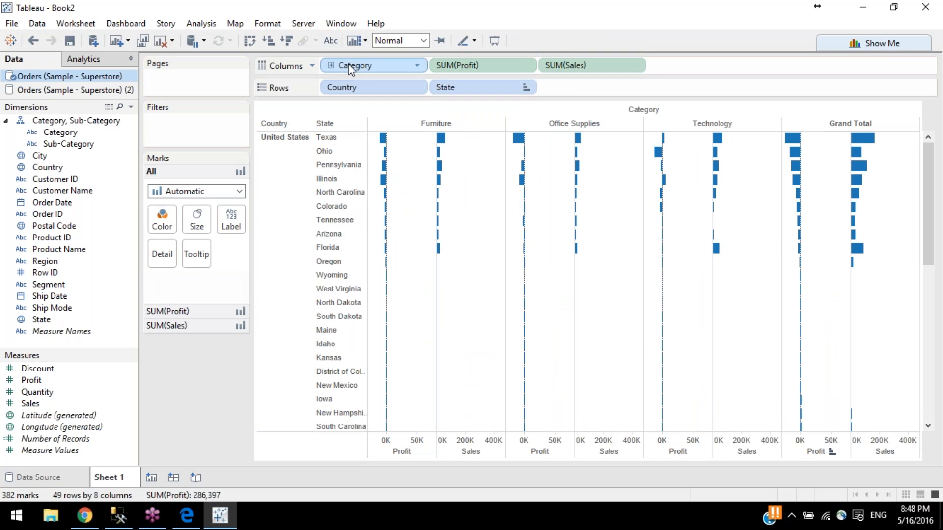
drag(349, 63, 464, 308)
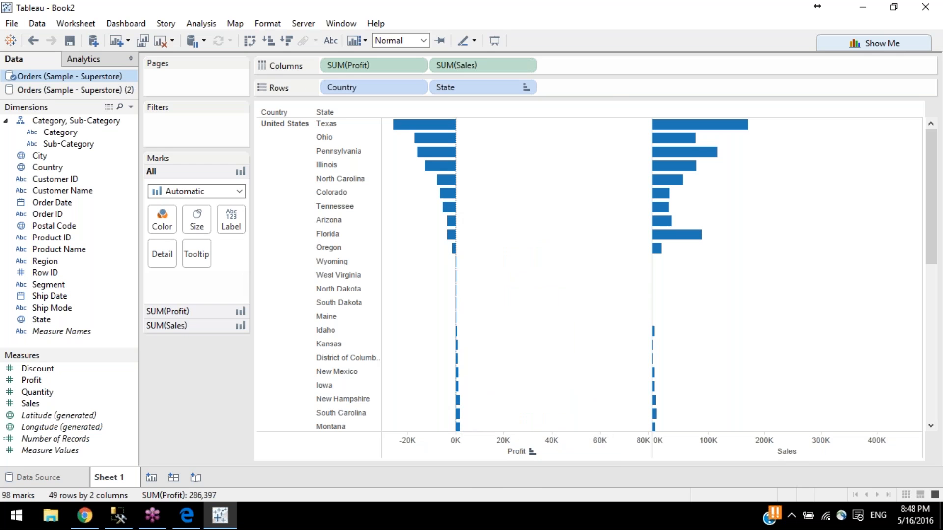
Step: Inspect the aggregation options for sorting State by the Profit field, and leave the sort unchanged
click(526, 87)
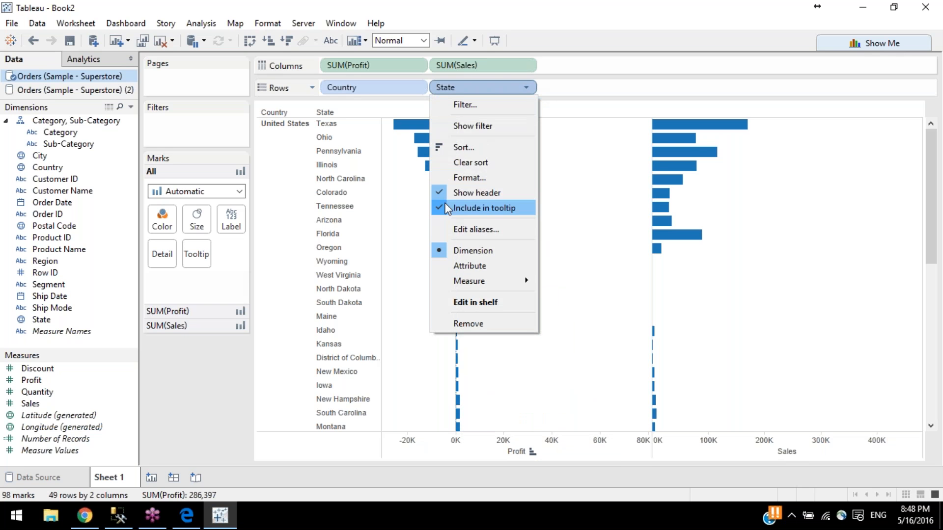
click(473, 147)
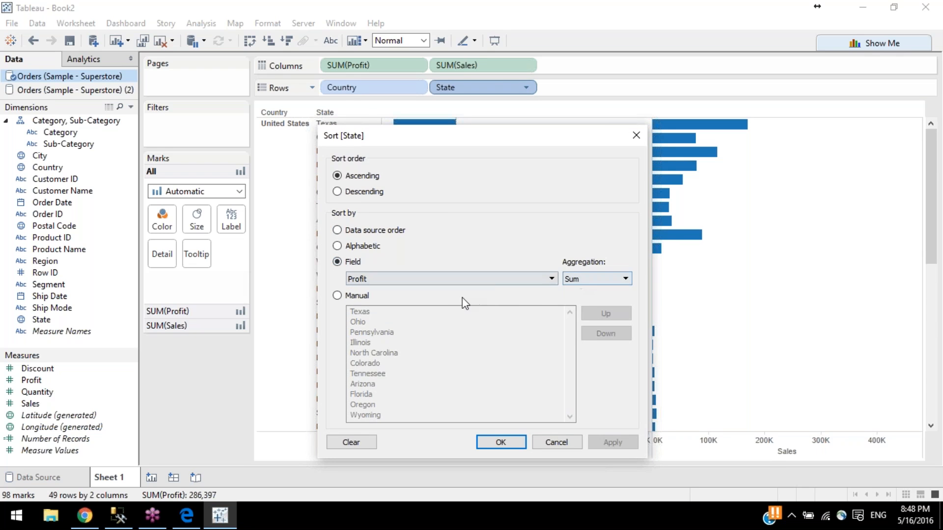
click(599, 279)
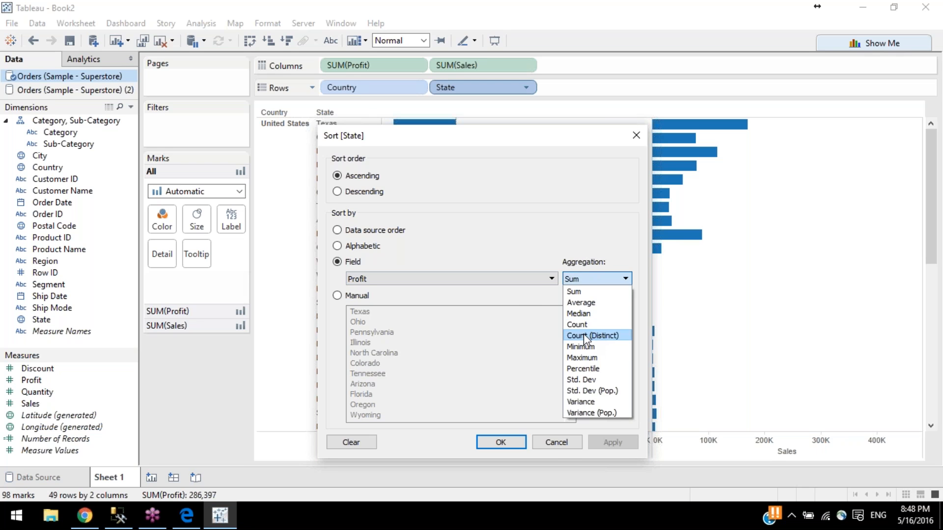
click(514, 300)
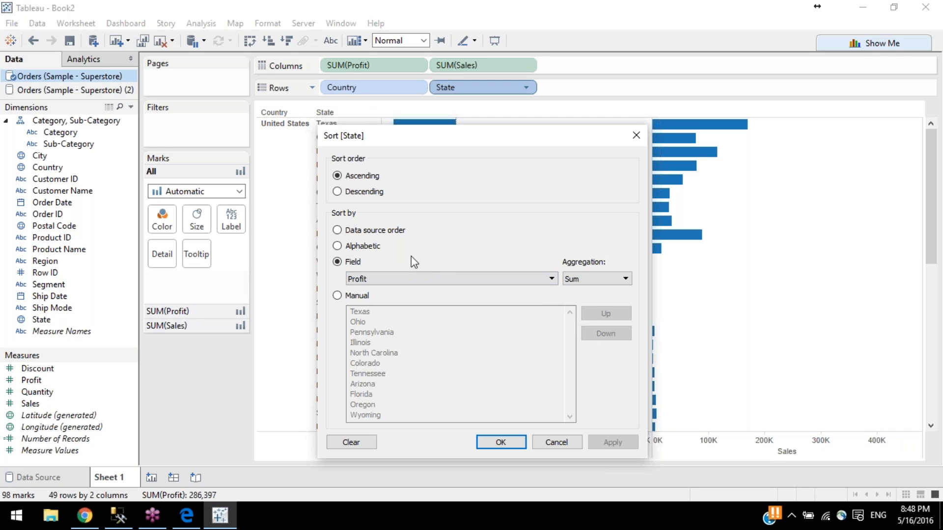
click(558, 443)
Step: Look through the states in the bar chart and sort them in descending order by Sales
scroll(500, 308, down, 9)
scroll(500, 307, up, 5)
scroll(500, 308, up, 3)
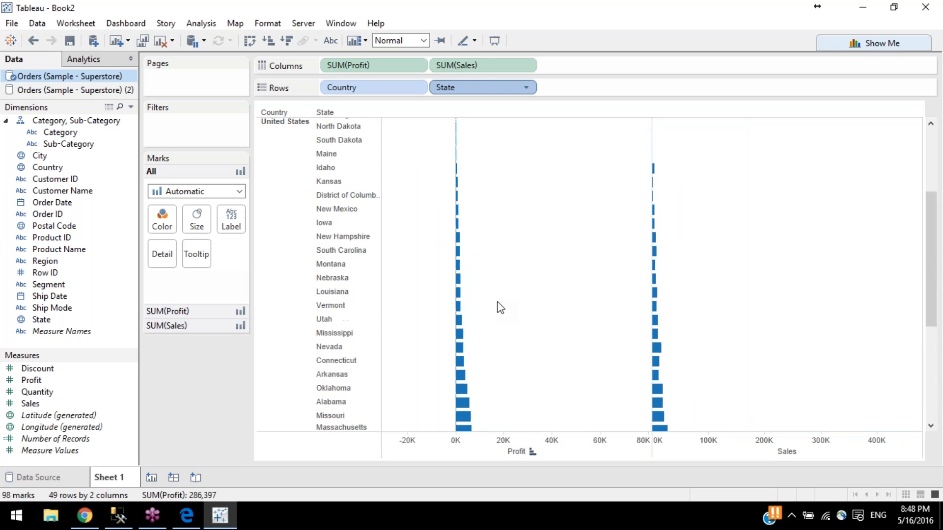
scroll(500, 308, up, 1)
scroll(500, 307, down, 8)
scroll(499, 308, up, 8)
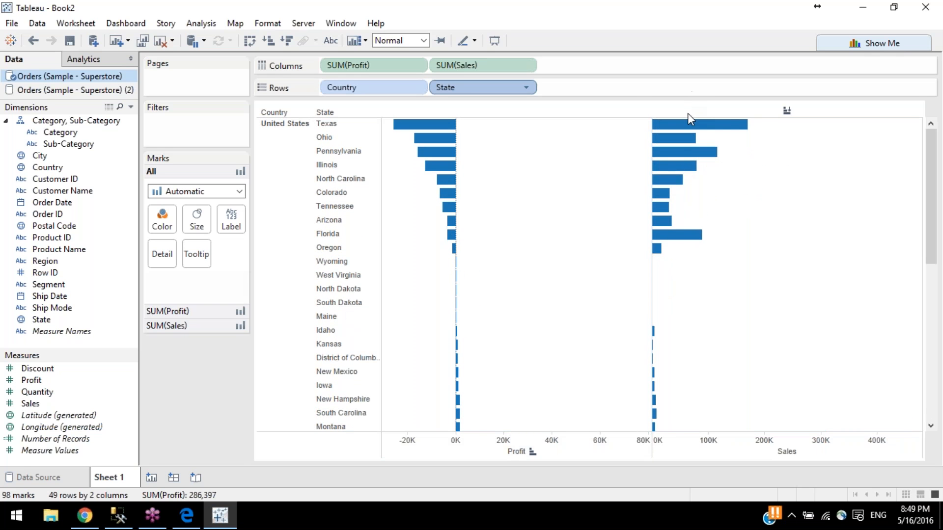
click(789, 114)
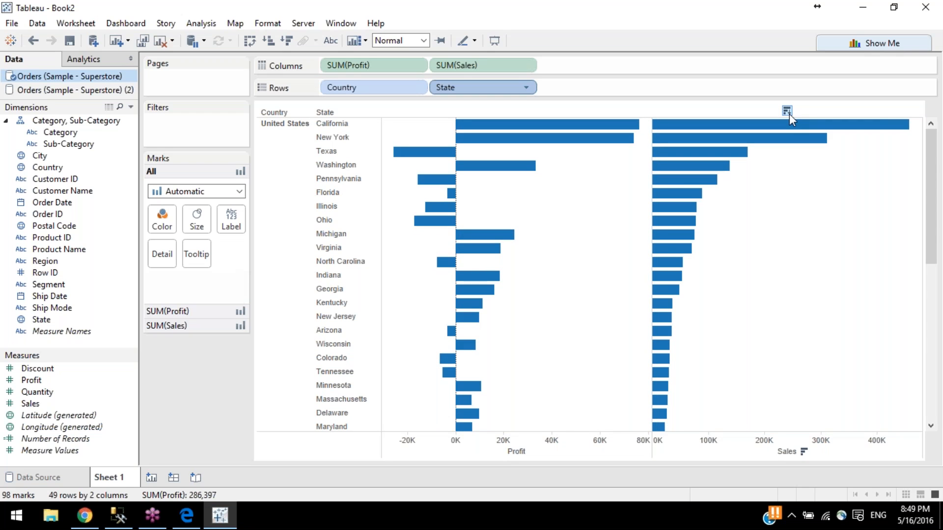
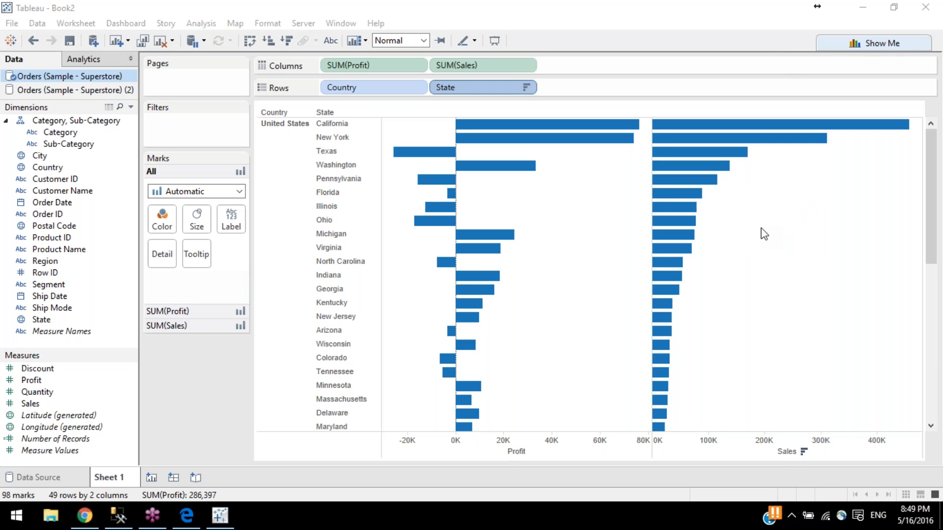
Step: Switch to the Tableau training plan PDF in Edge and highlight the "What is grouping?" question in item 21
click(582, 289)
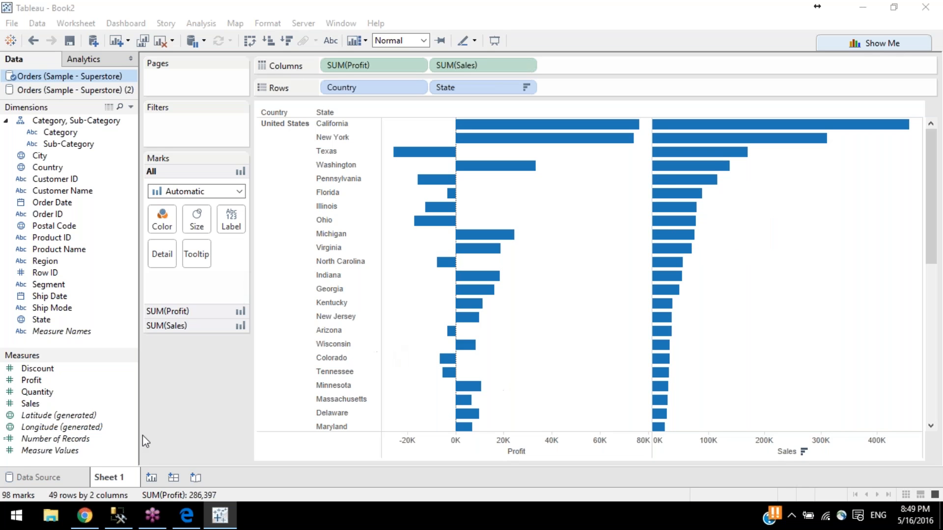
click(141, 411)
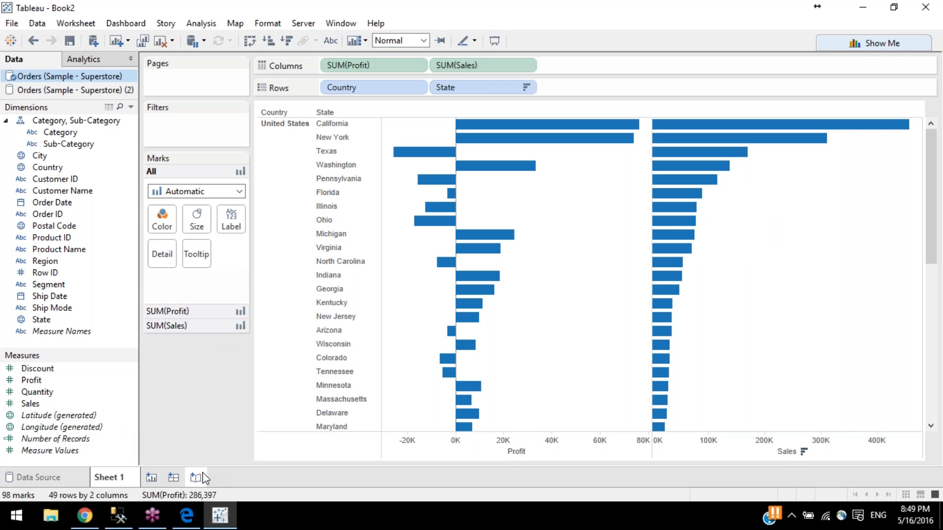
click(187, 515)
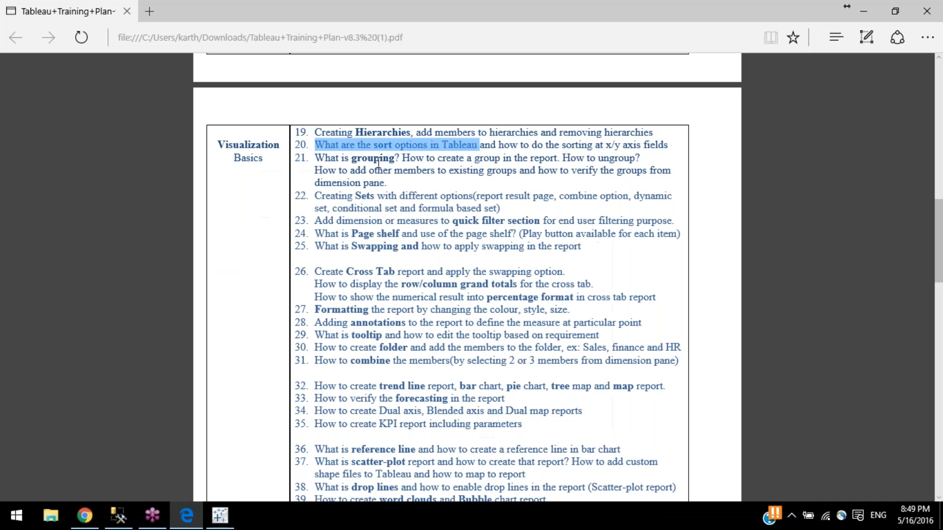
drag(313, 157, 408, 160)
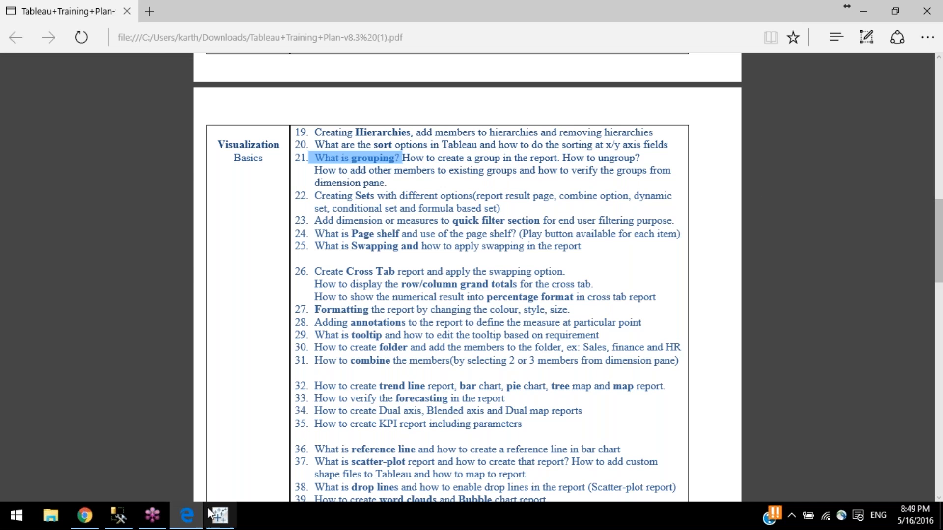
Step: Switch back to Tableau, sort the states in ascending order by Sales, and clear that sort
click(218, 516)
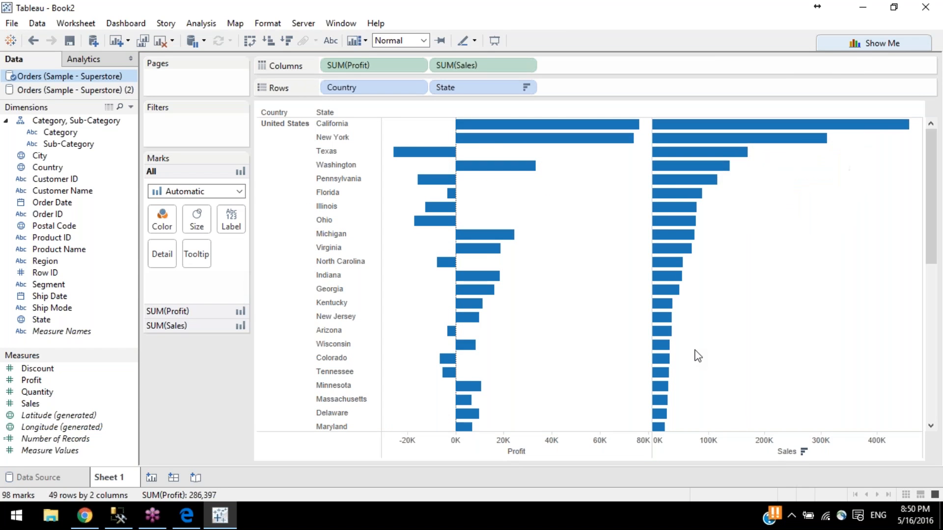
click(802, 452)
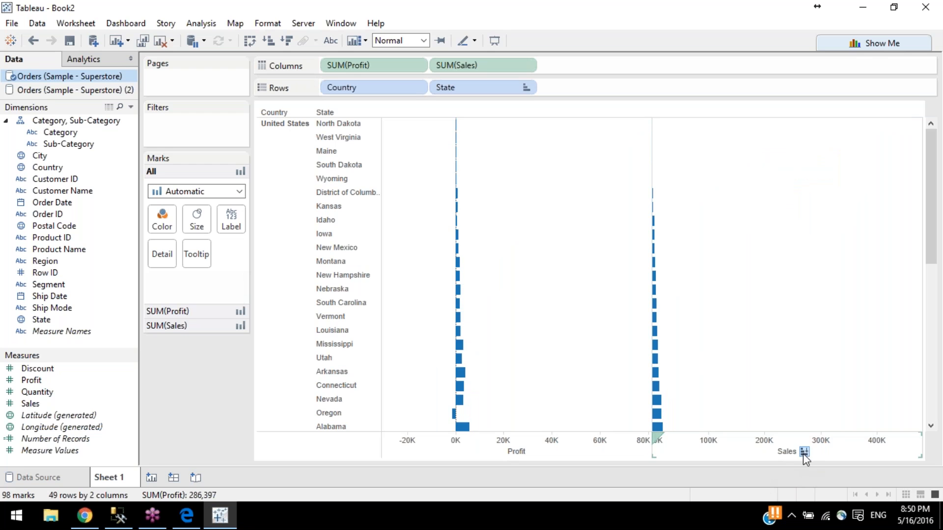
click(803, 452)
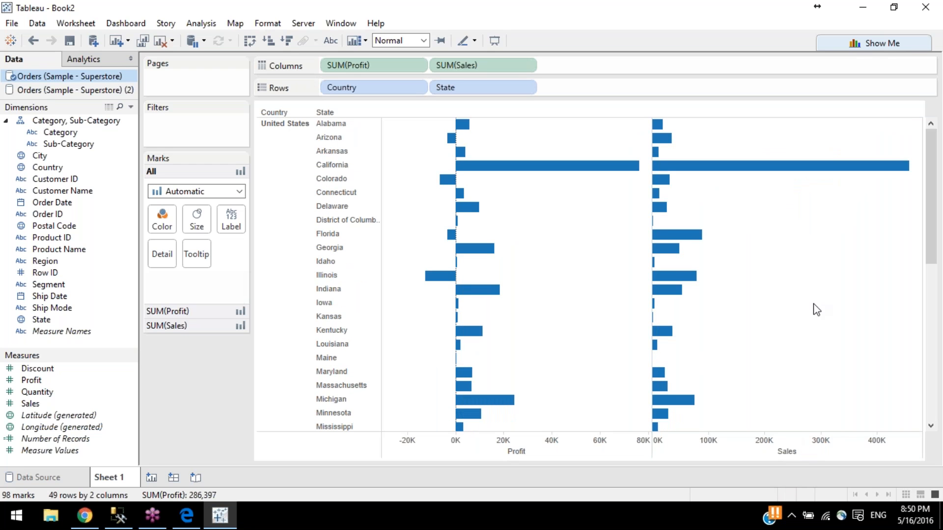
scroll(623, 253, down, 5)
scroll(622, 252, up, 5)
Step: Review the training plan's questions on creating groups, ungrouping and adding members to groups, and return to the Tableau worksheet
click(187, 515)
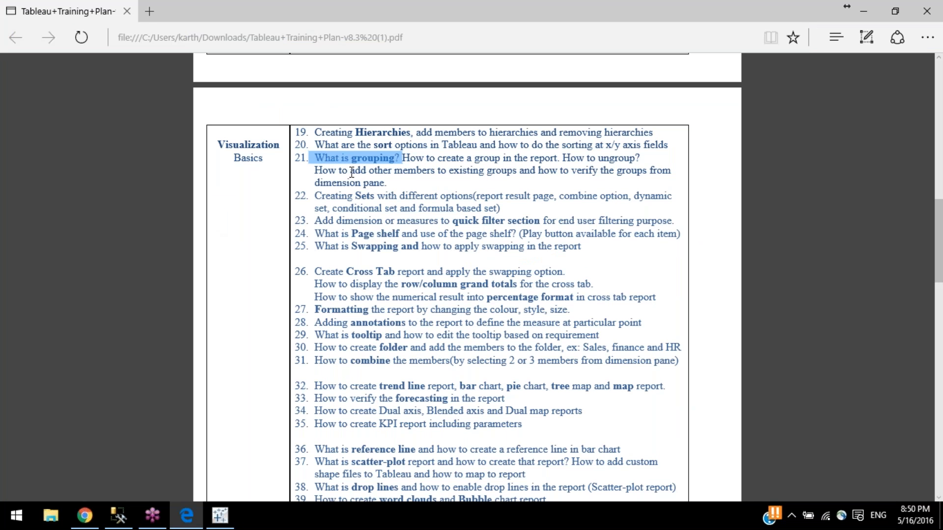
drag(402, 157, 603, 185)
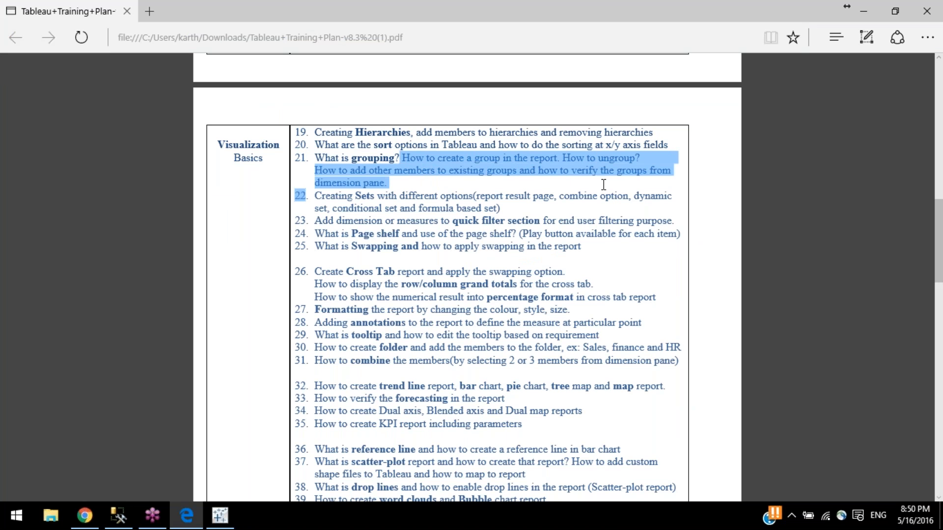
click(603, 184)
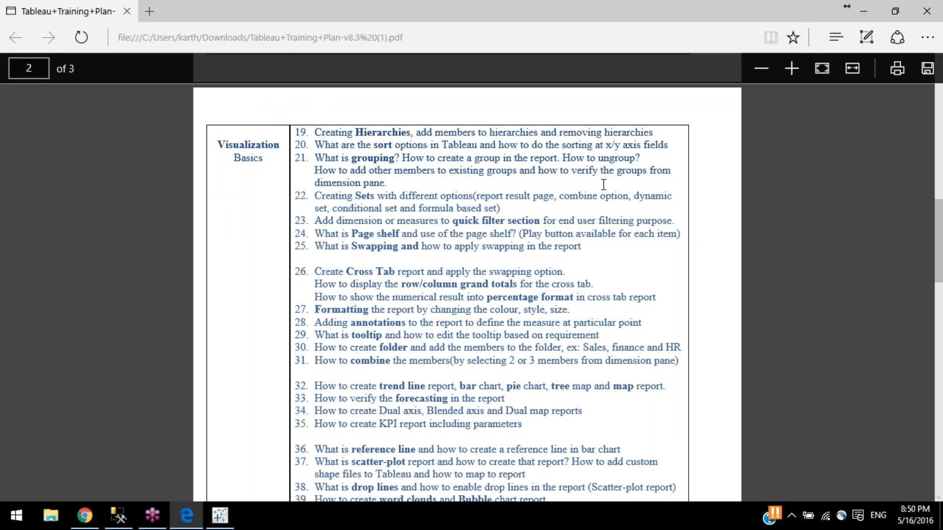
click(871, 6)
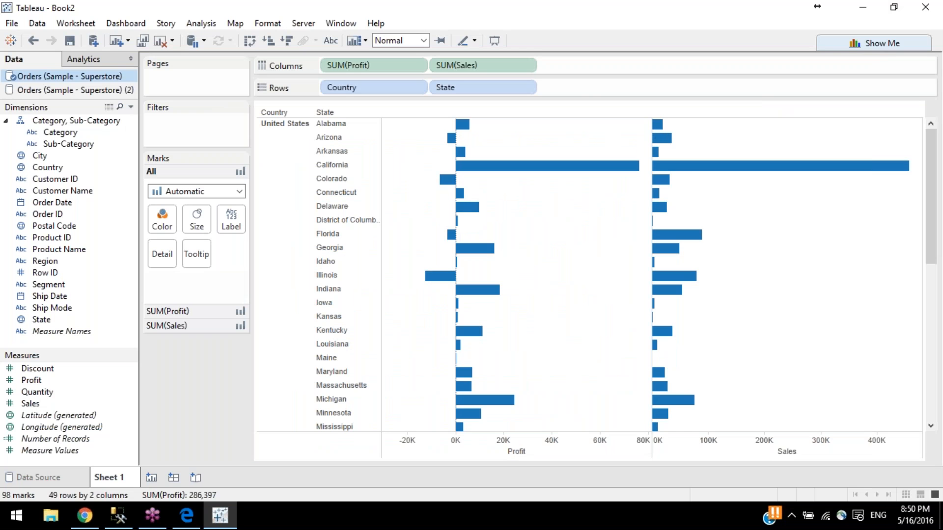
Step: Group all states from Colorado through Wyoming into a single member
scroll(378, 140, down, 2)
scroll(378, 140, up, 2)
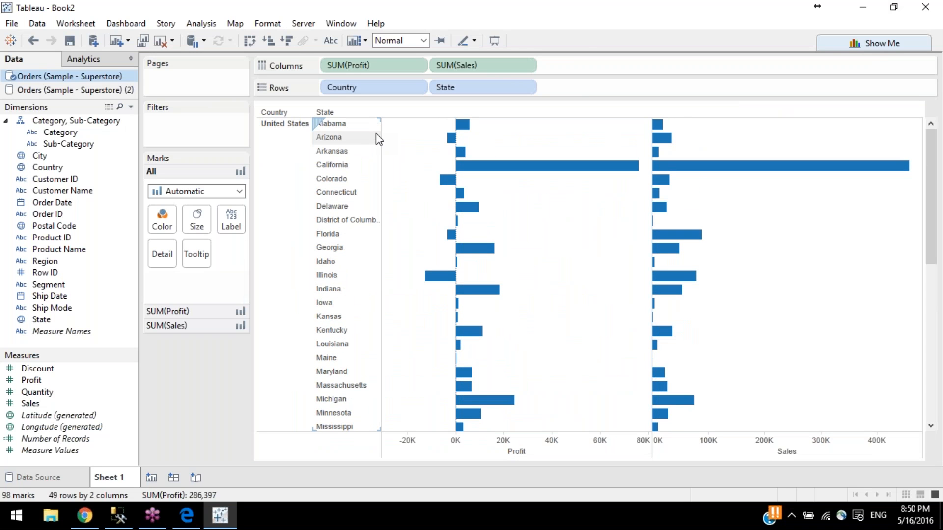
click(355, 165)
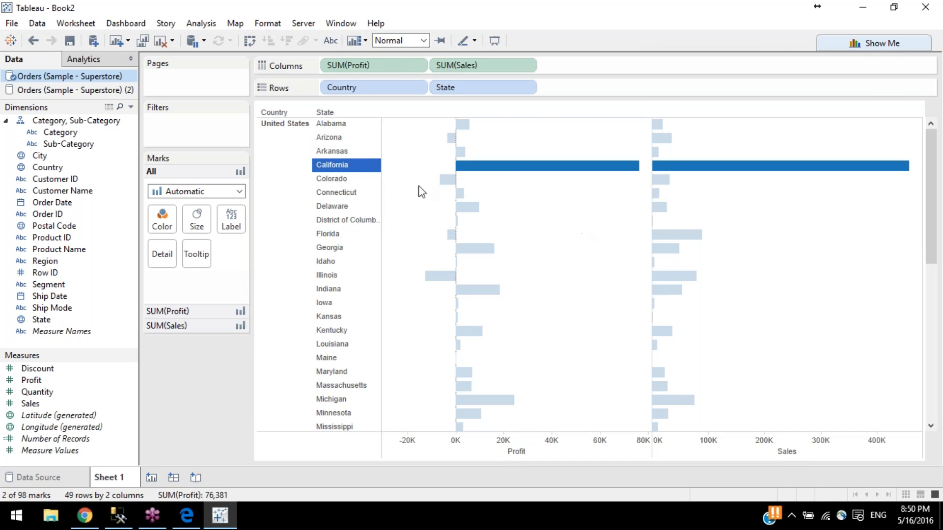
click(340, 181)
scroll(339, 181, down, 5)
shift+click(353, 425)
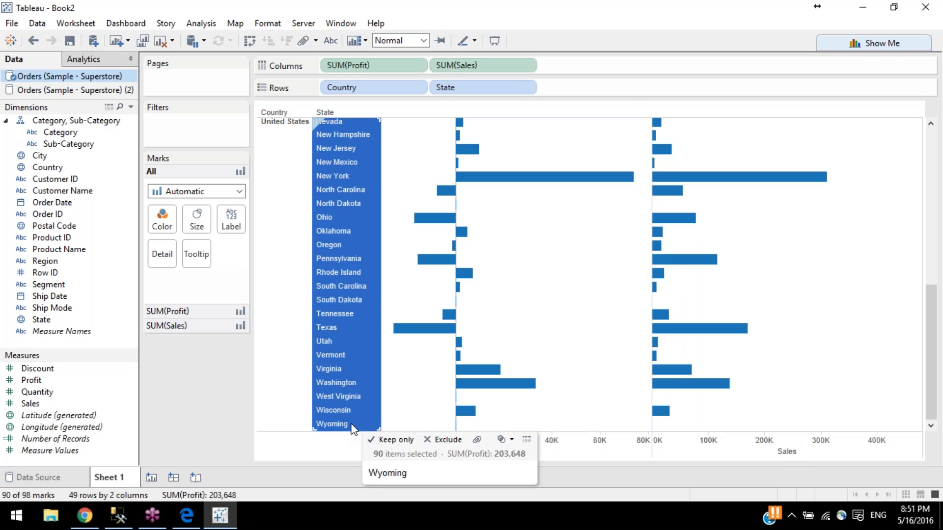
click(476, 440)
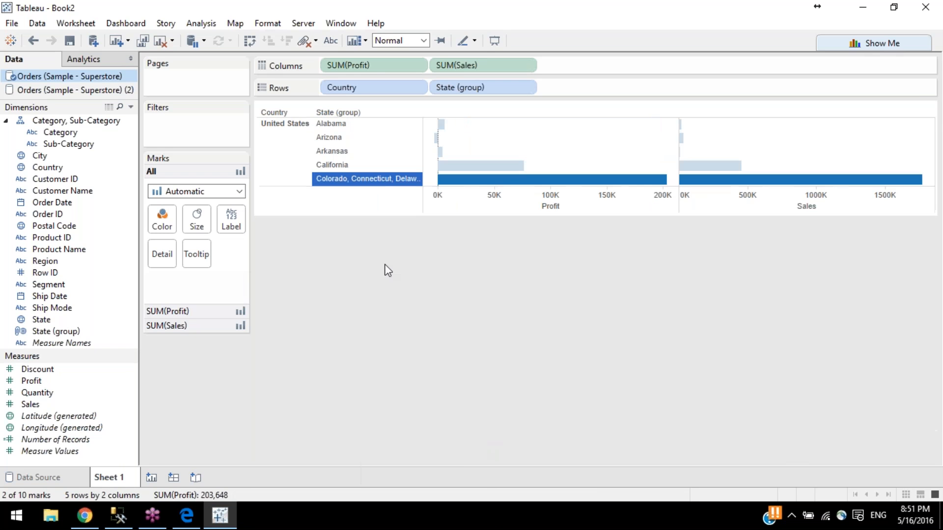
Step: Group Alabama, Arizona and Arkansas together, and merge that group with the Colorado-to-Wyoming group
click(375, 215)
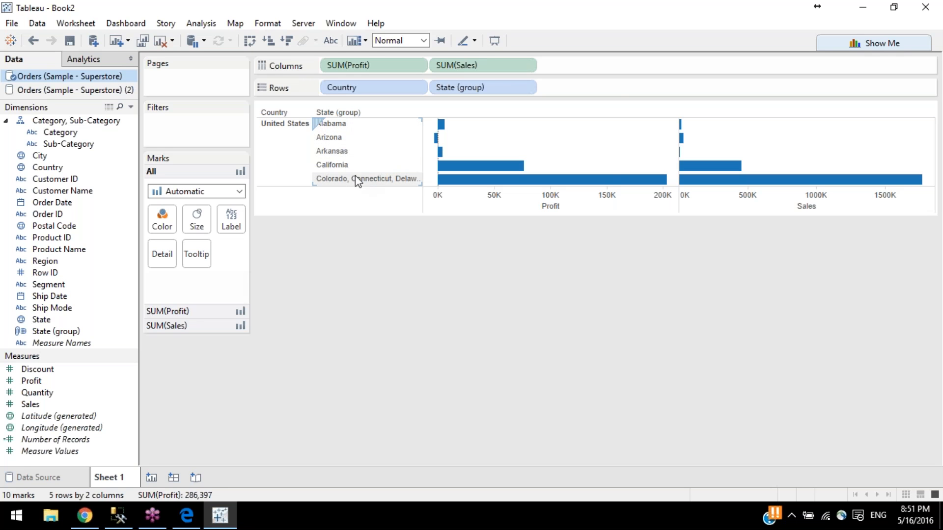
click(356, 152)
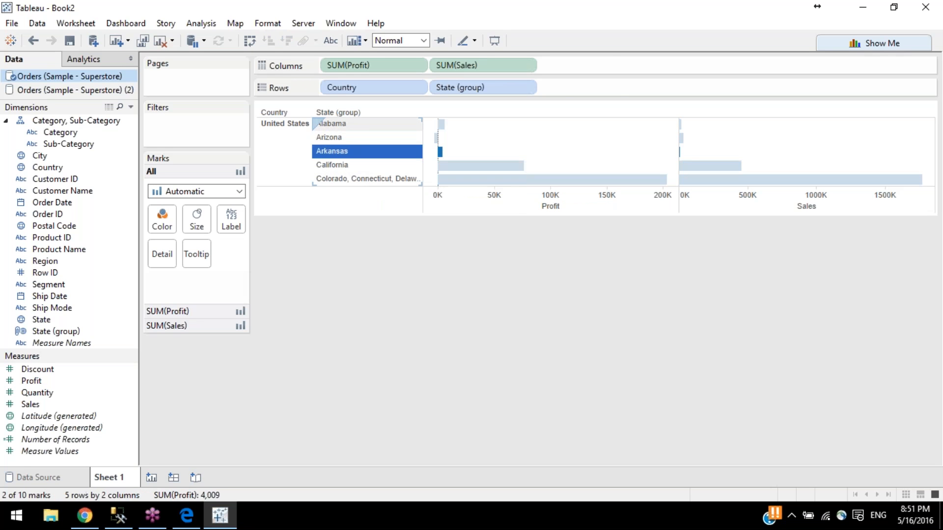
shift+click(355, 125)
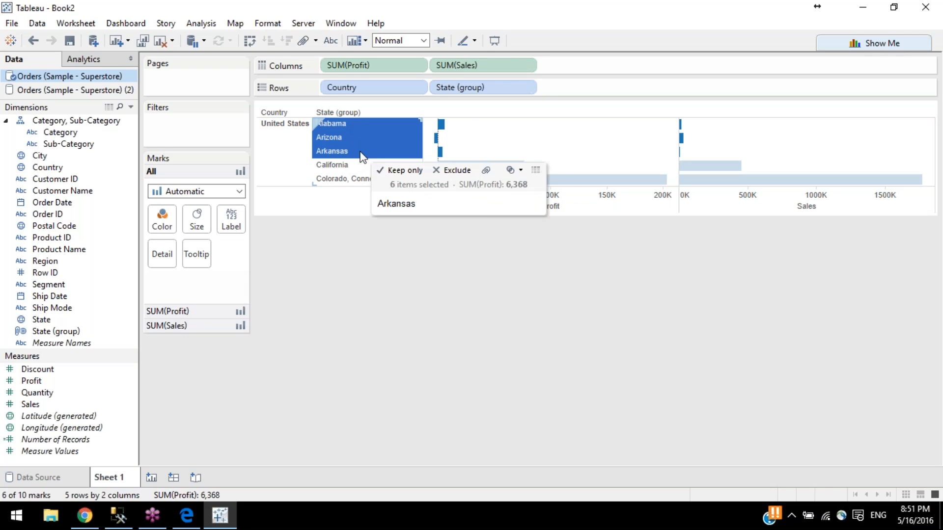
drag(366, 171, 366, 172)
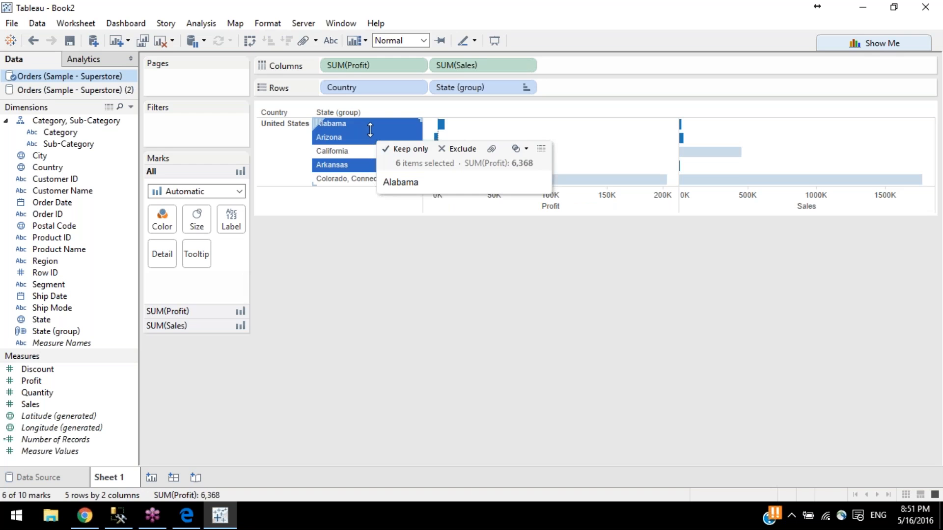
click(491, 148)
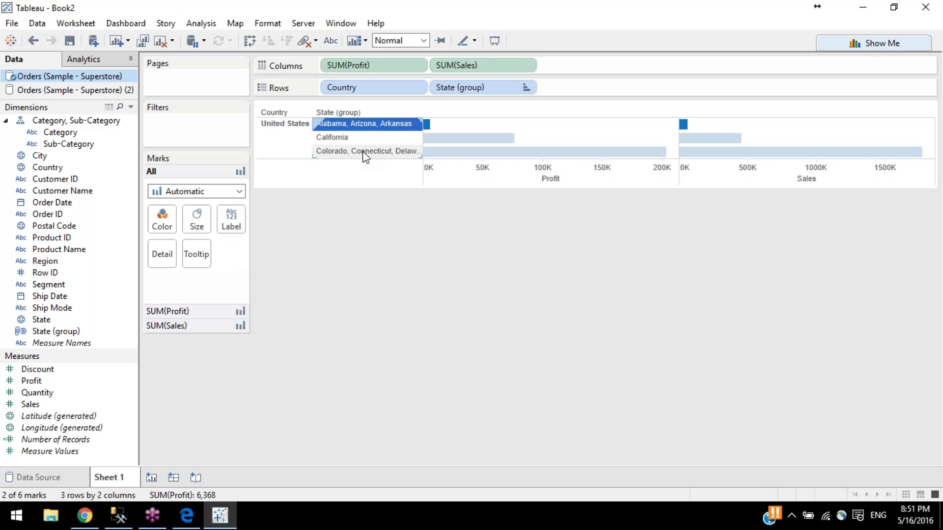
ctrl+click(367, 151)
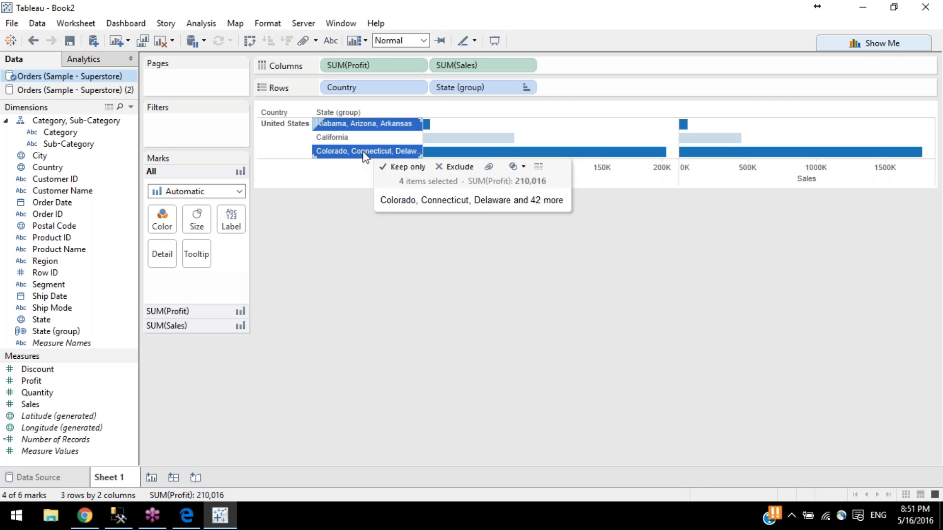
click(488, 167)
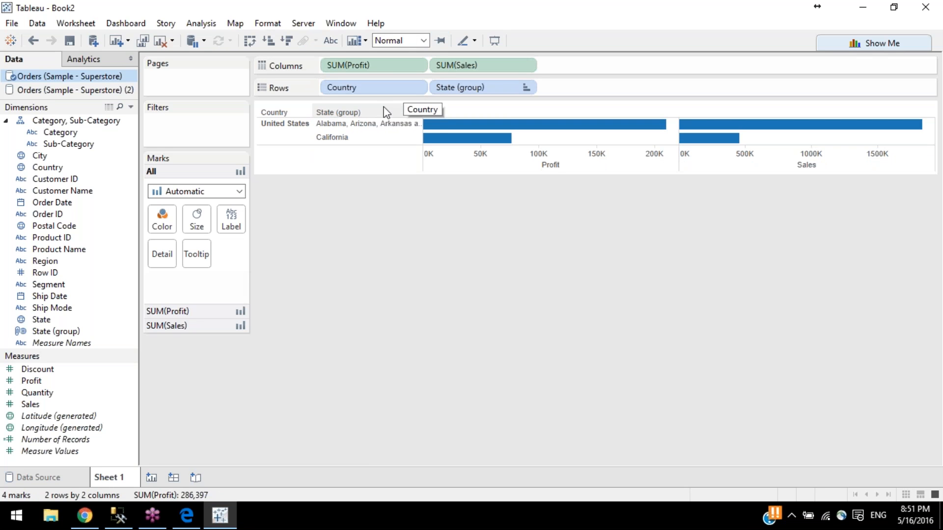
Step: Ungroup the combined member that starts with Alabama, Arizona and Arkansas, and check the individual states
click(375, 125)
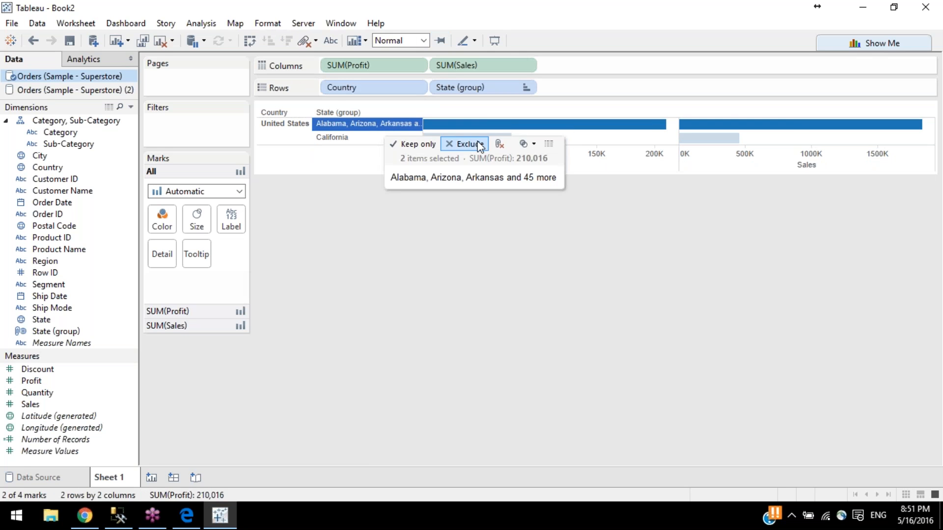
click(497, 143)
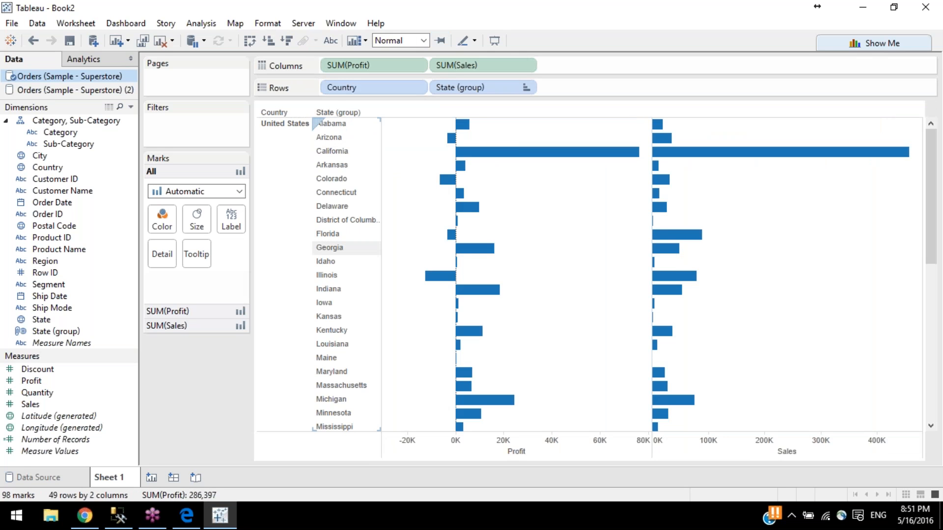
scroll(344, 248, down, 10)
scroll(589, 275, up, 10)
scroll(589, 275, down, 3)
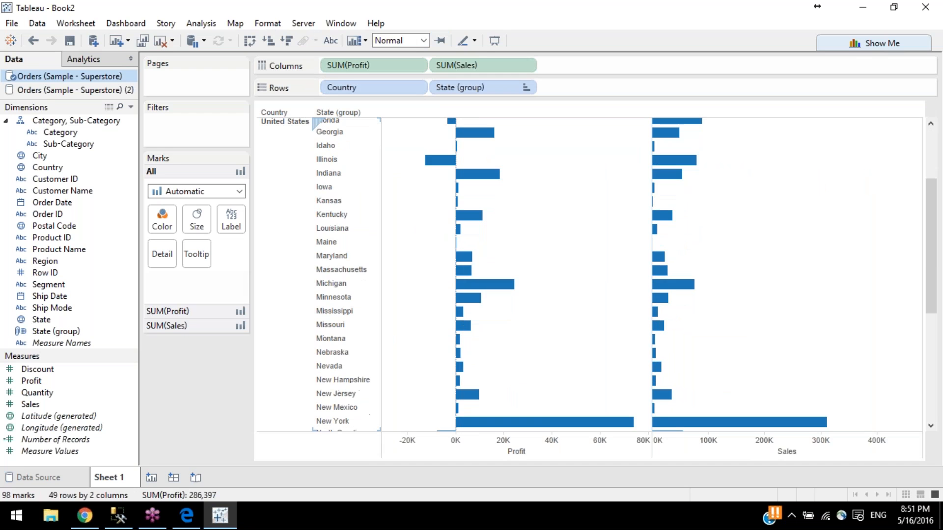
scroll(589, 275, down, 6)
scroll(589, 275, up, 9)
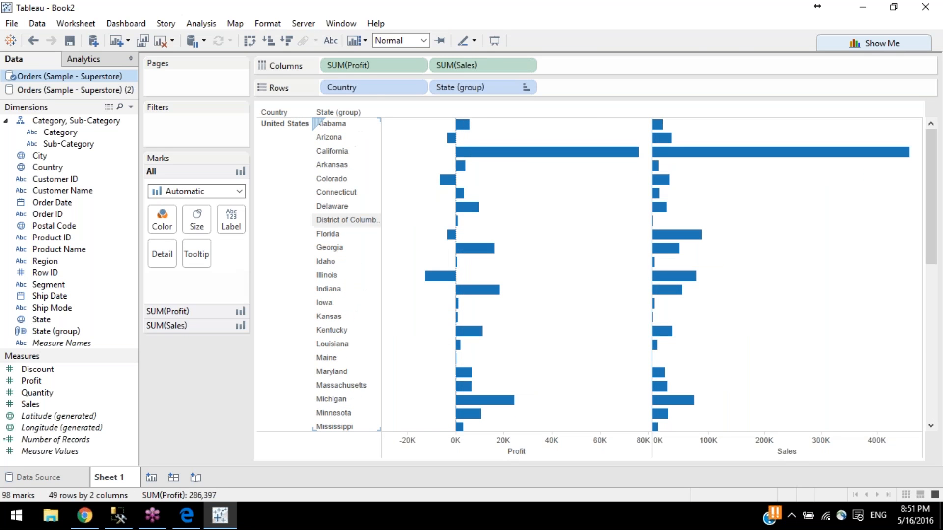
Step: Group every state except California, from Alabama through Wyoming, into a single member
click(357, 126)
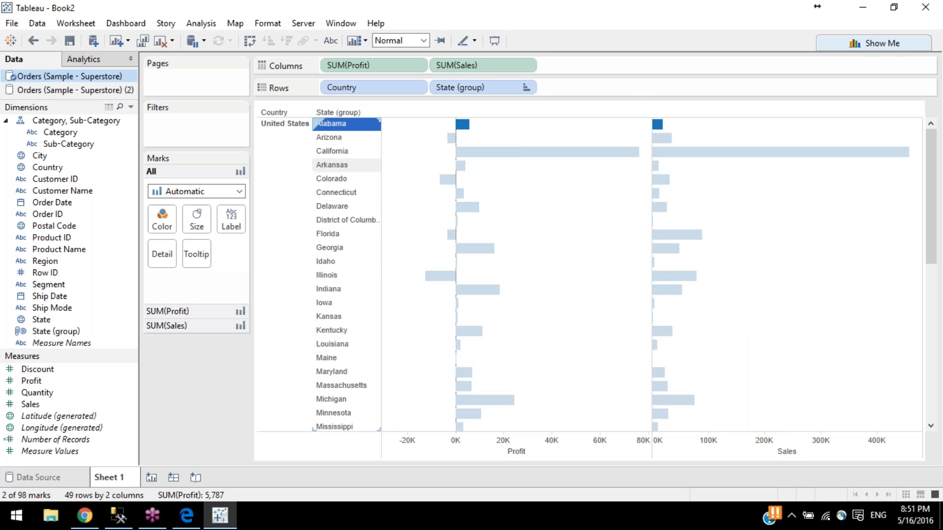
click(343, 167)
scroll(332, 269, down, 5)
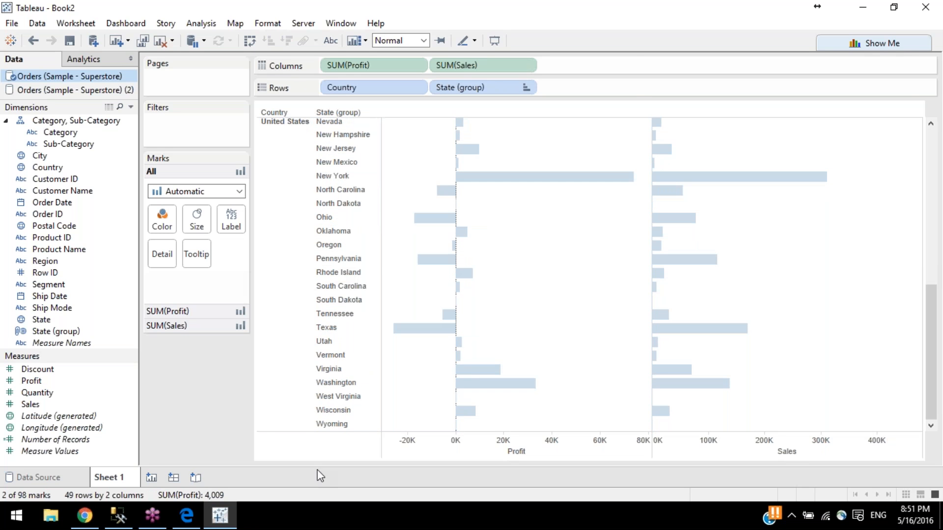
shift+click(347, 423)
scroll(364, 244, up, 5)
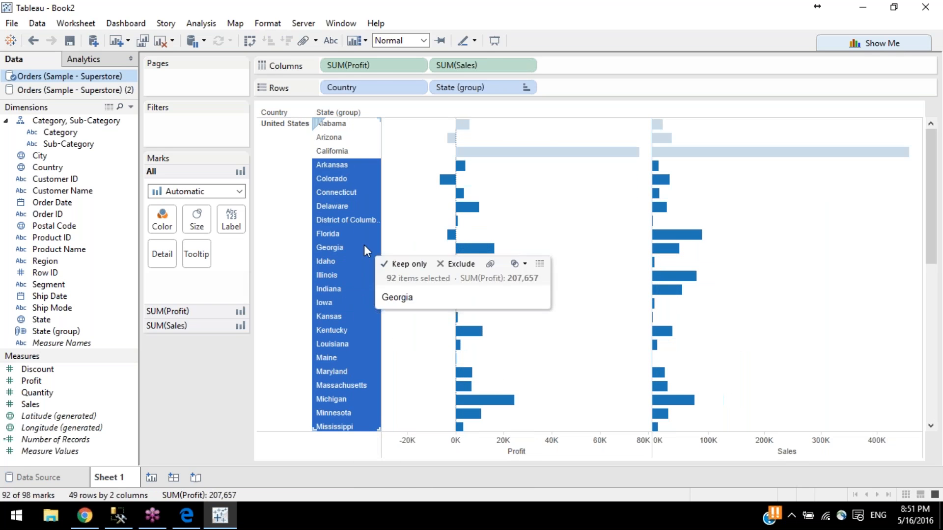
ctrl+click(340, 124)
ctrl+click(339, 137)
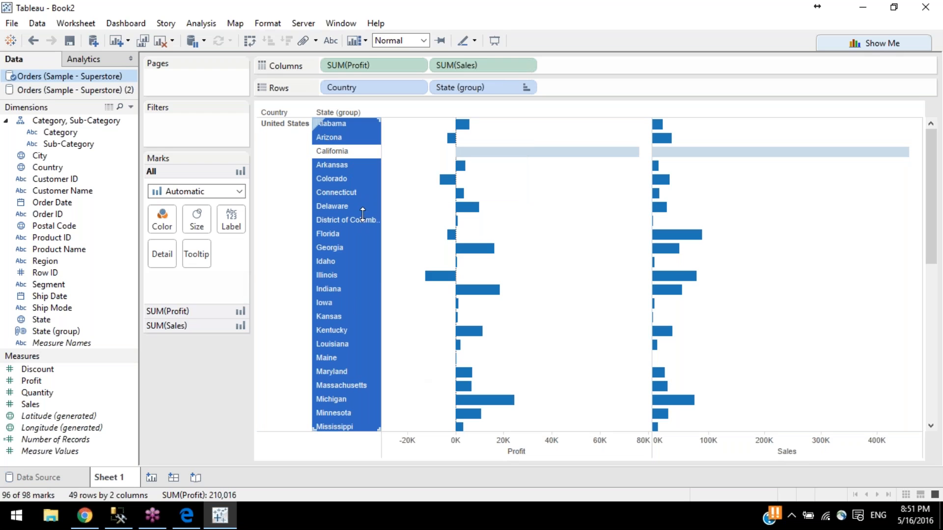
mouse_move(362, 214)
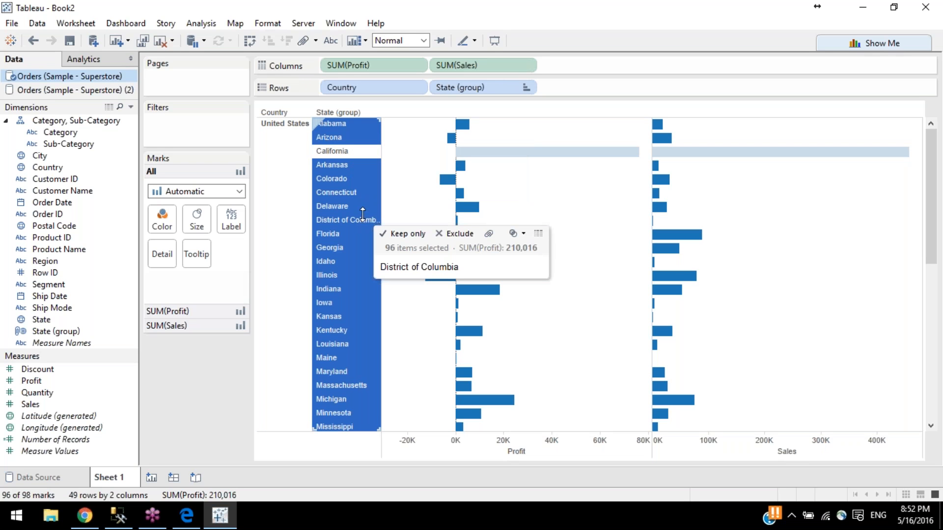
click(494, 237)
click(494, 237)
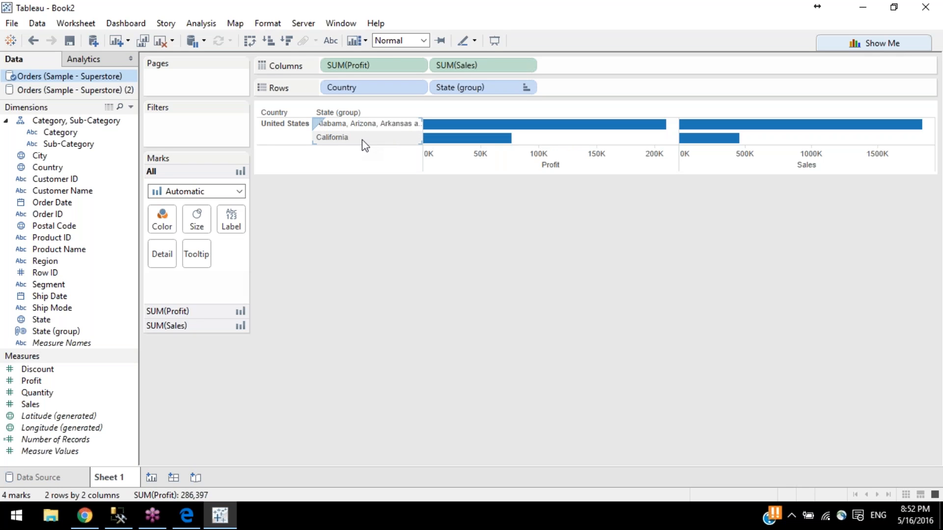
Step: Undo the last grouping and check the list of individual states
click(34, 41)
scroll(374, 243, down, 5)
scroll(373, 243, up, 5)
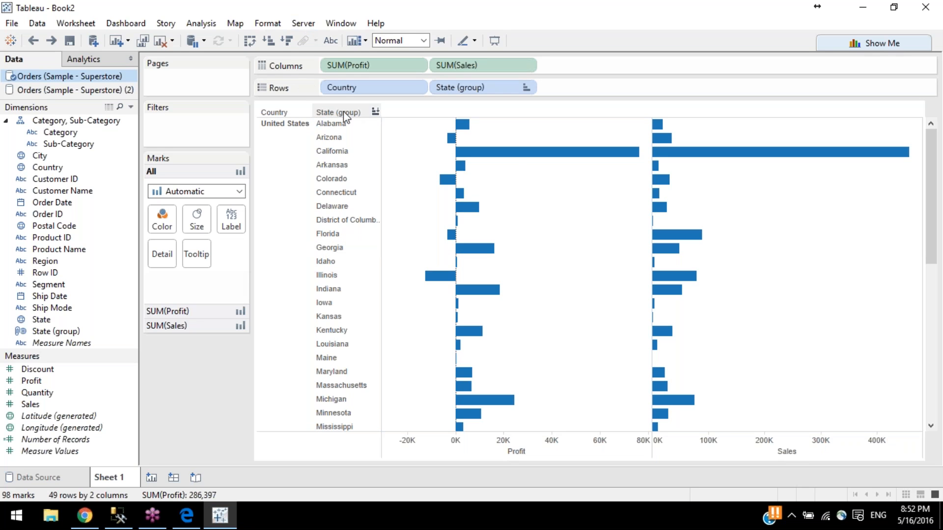
Step: Select all the states in the worksheet from Alabama through Wyoming
click(352, 125)
scroll(344, 275, down, 10)
shift+click(344, 425)
mouse_move(357, 244)
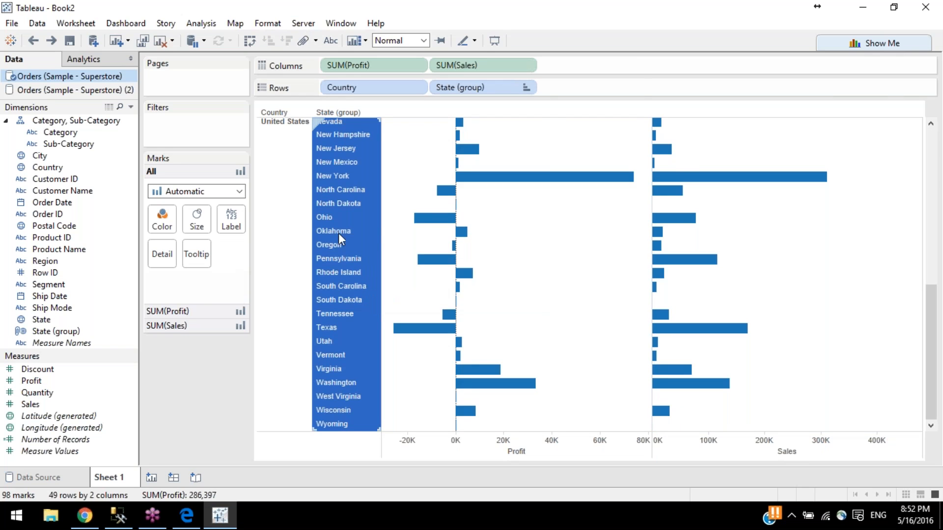
Step: Select only the consecutive states from Delaware through Indiana for grouping
scroll(338, 233, up, 10)
click(339, 206)
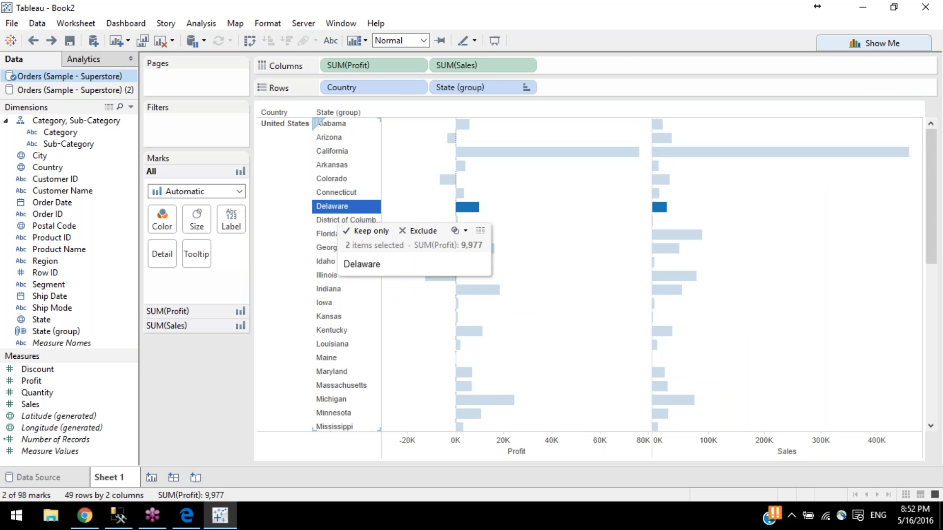
shift+click(325, 287)
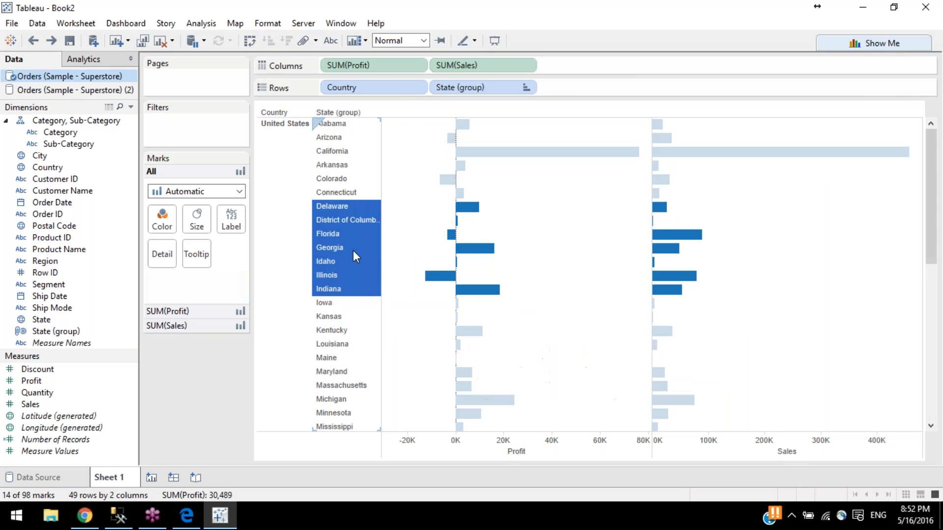
mouse_move(352, 251)
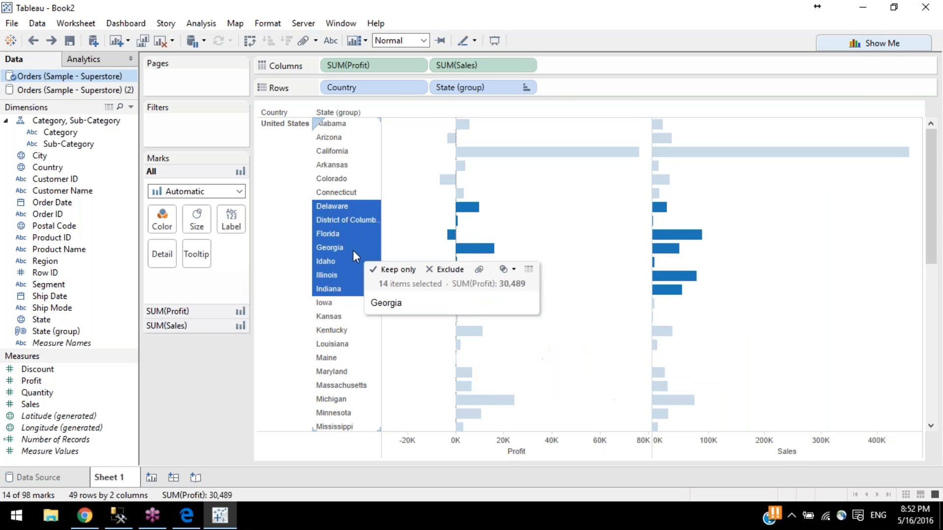
Step: Group the selected states from Delaware through Indiana in the view, and ungroup them again
click(480, 269)
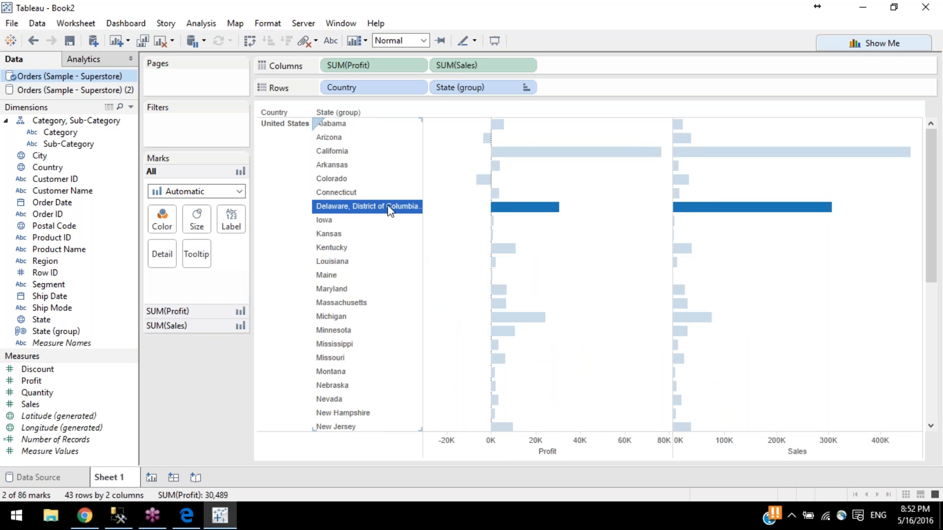
mouse_move(389, 210)
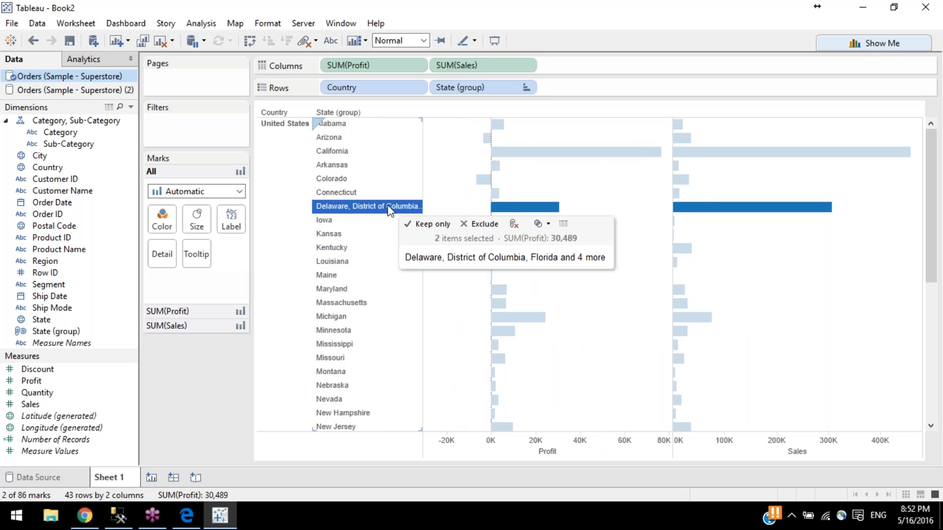
click(514, 225)
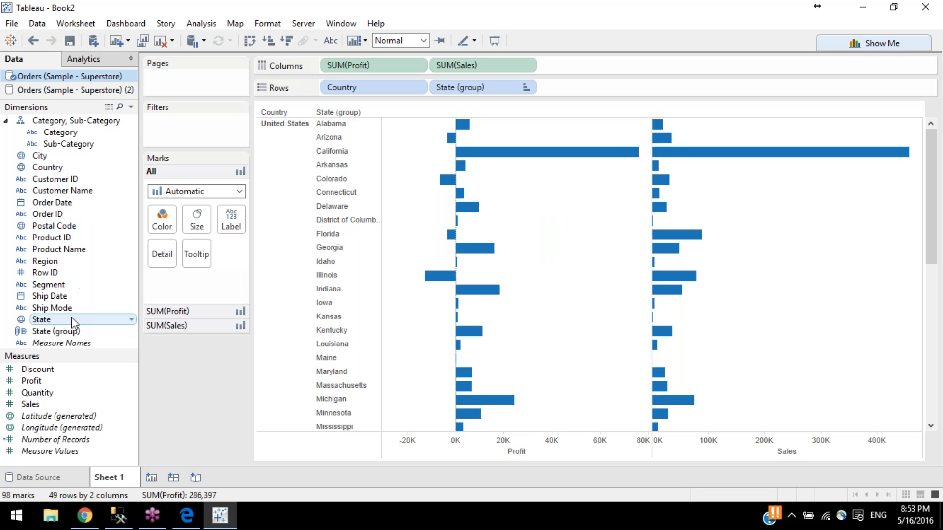
Step: Create a group field from the State dimension, grouping Alabama, Arizona, Arkansas and California as "Group 1"
click(68, 285)
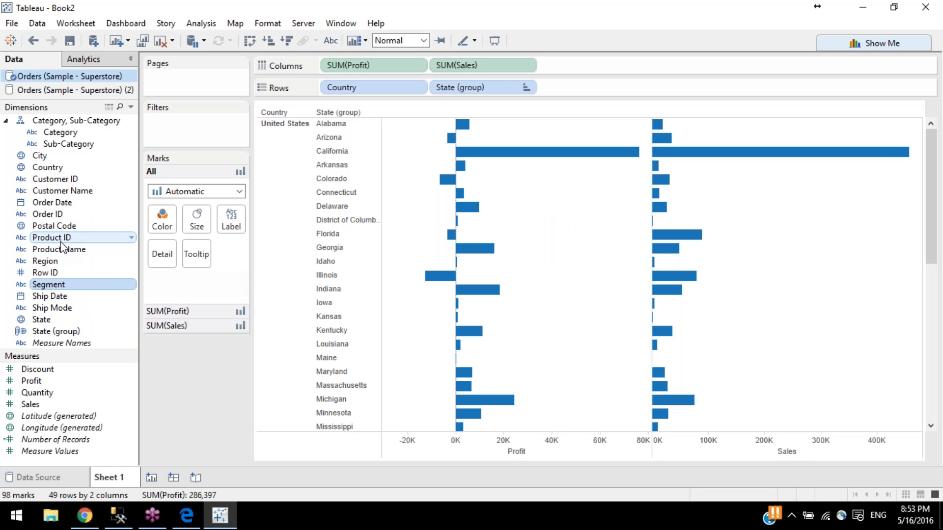
right_click(53, 322)
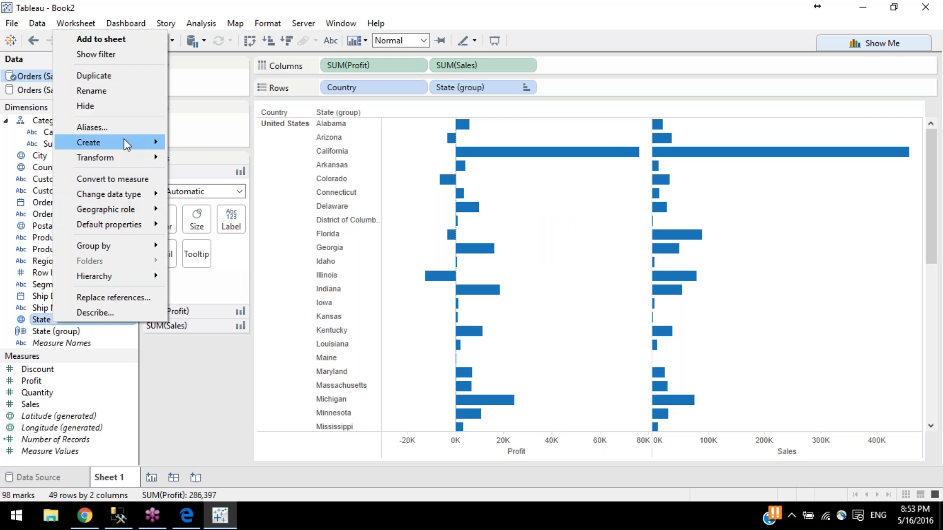
mouse_move(123, 138)
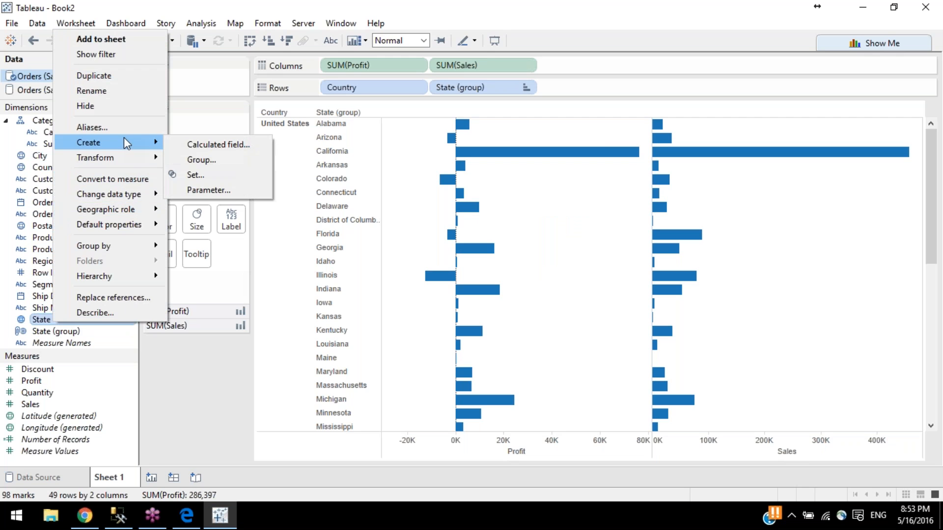
click(198, 162)
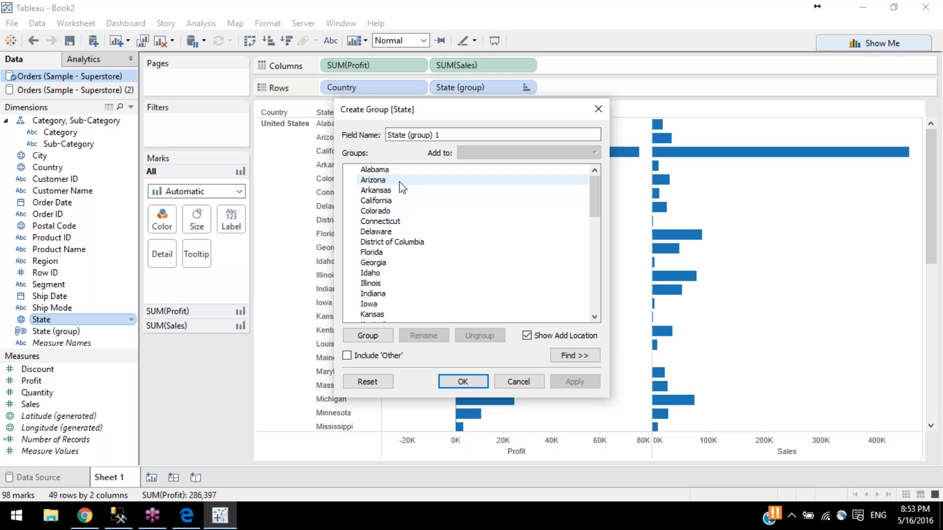
click(390, 169)
shift+click(385, 202)
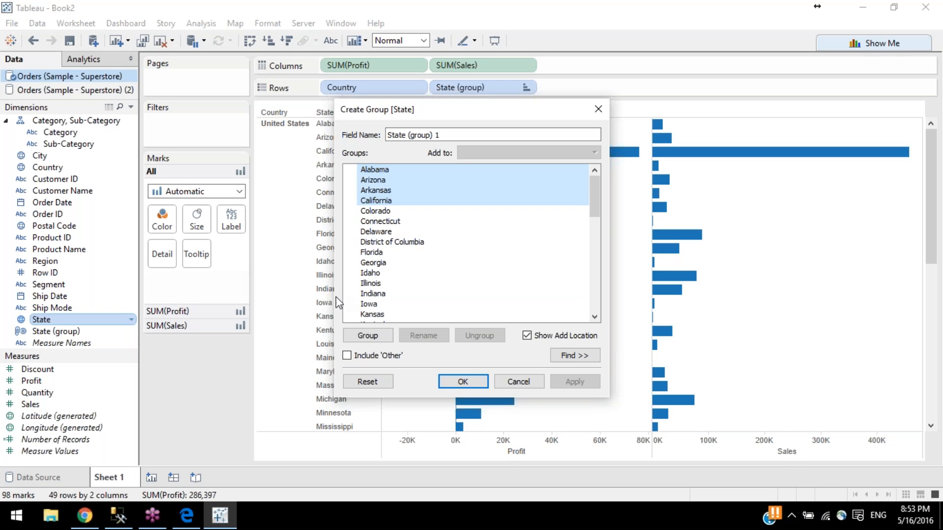
click(369, 338)
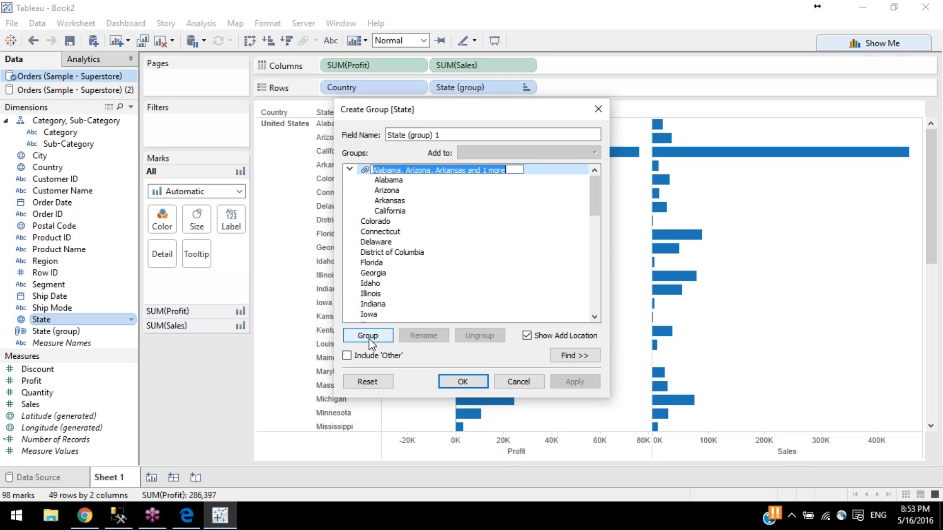
text(Group 1)
key(Return)
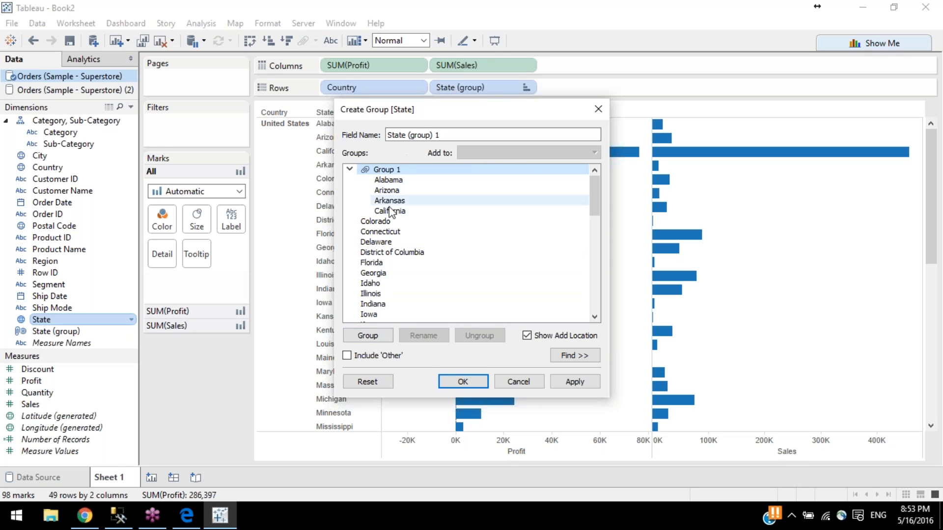
Step: Group Colorado, Connecticut, Delaware and District of Columbia as "Group 2"
click(385, 222)
scroll(384, 272, down, 10)
scroll(385, 273, up, 8)
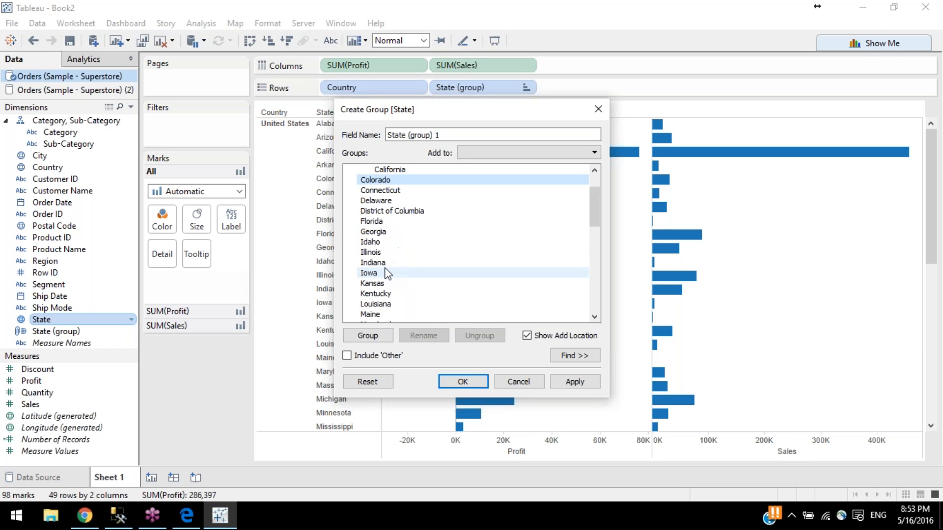
shift+click(404, 210)
click(368, 335)
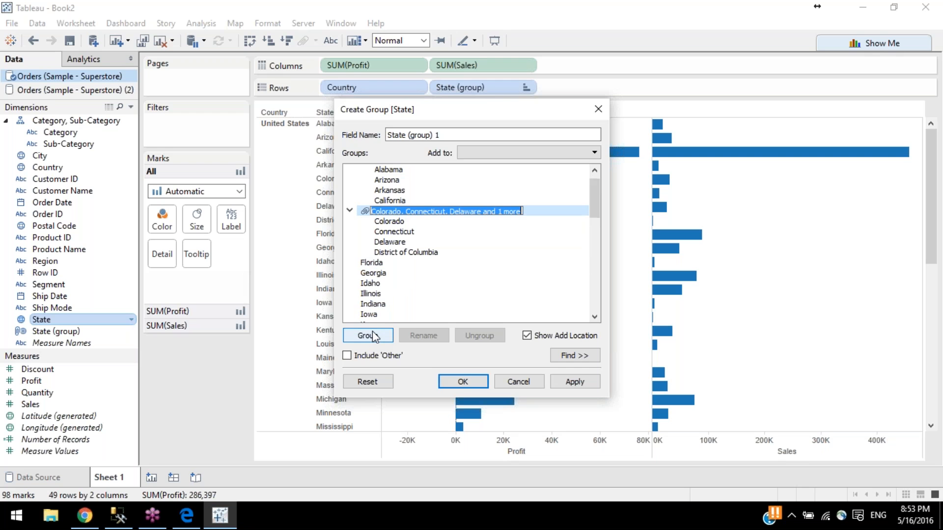
text(Group 2)
key(Return)
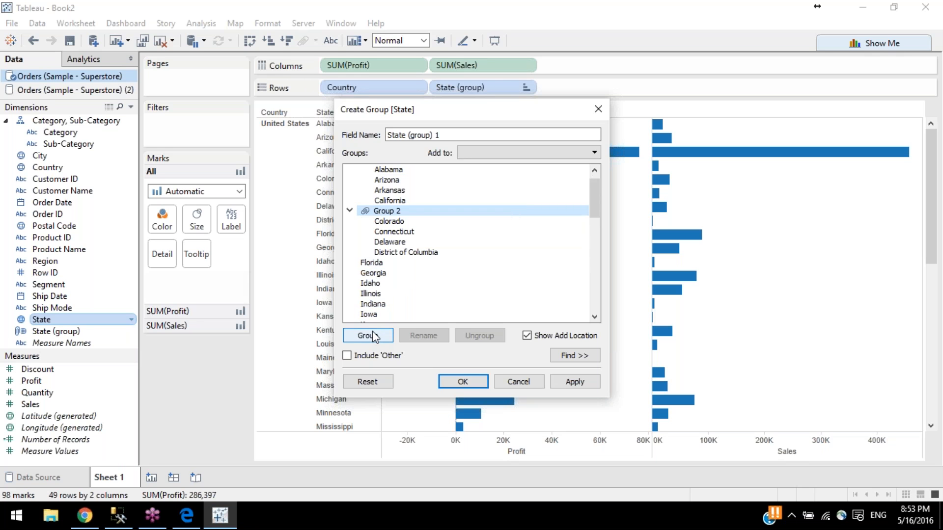
Step: Group all remaining states from Florida through Wyoming as "Group 3" and accept the new group field
click(392, 263)
scroll(396, 264, down, 8)
scroll(395, 264, down, 1)
scroll(395, 264, down, 2)
shift+click(391, 314)
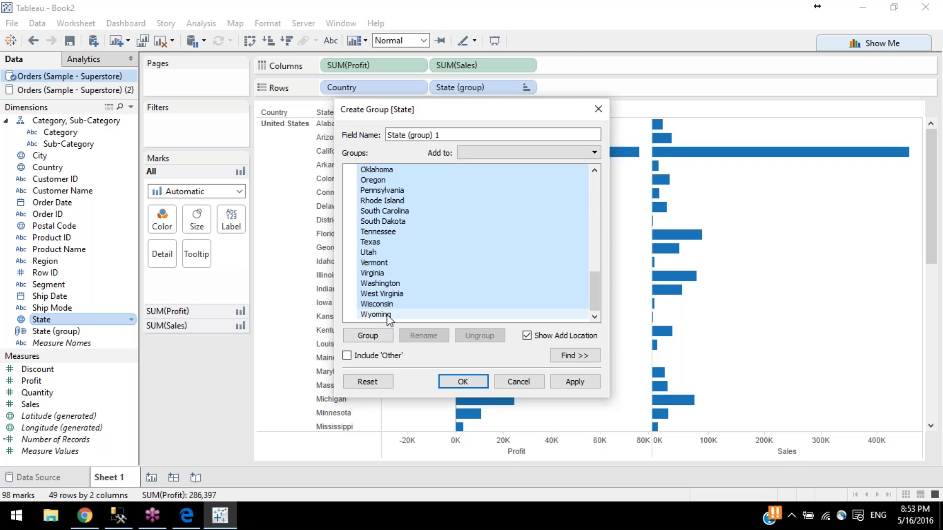
click(382, 333)
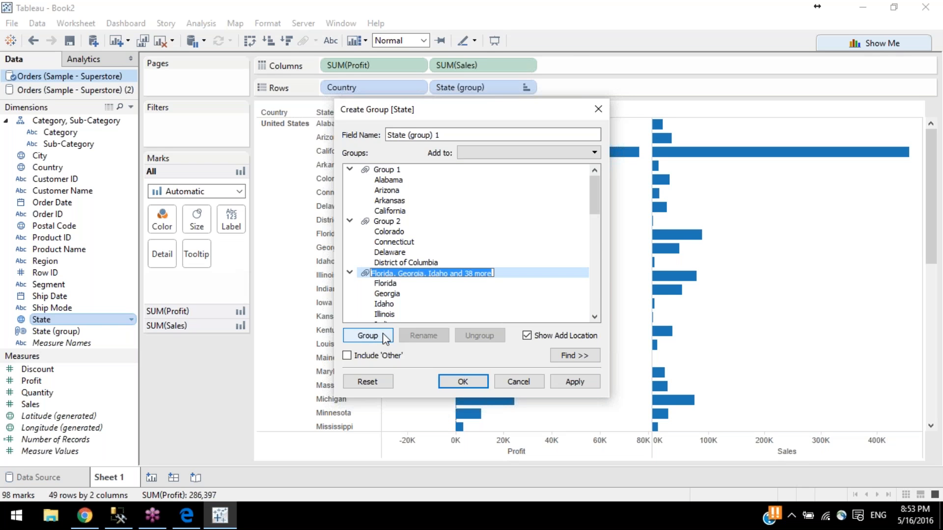
text(Group 3)
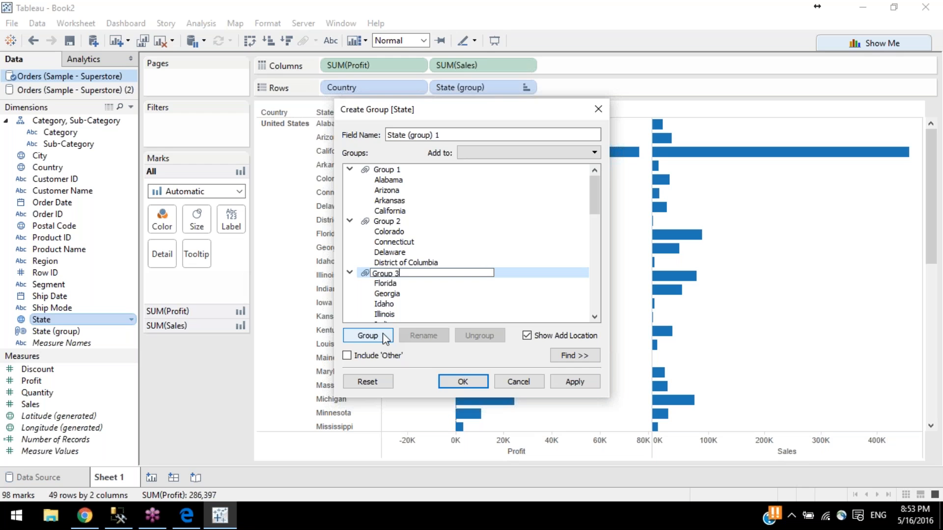
click(472, 386)
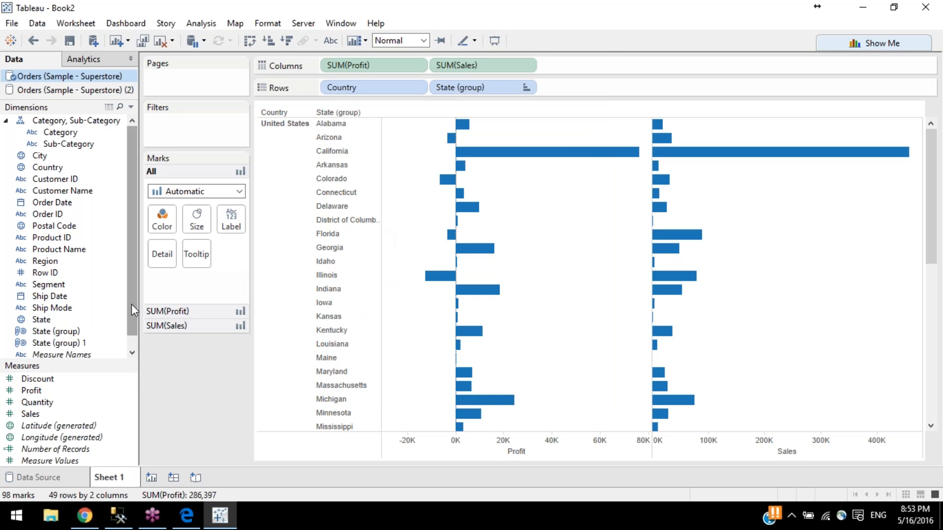
Step: Replace State (group) on Rows with the State (group) 1 field
click(48, 346)
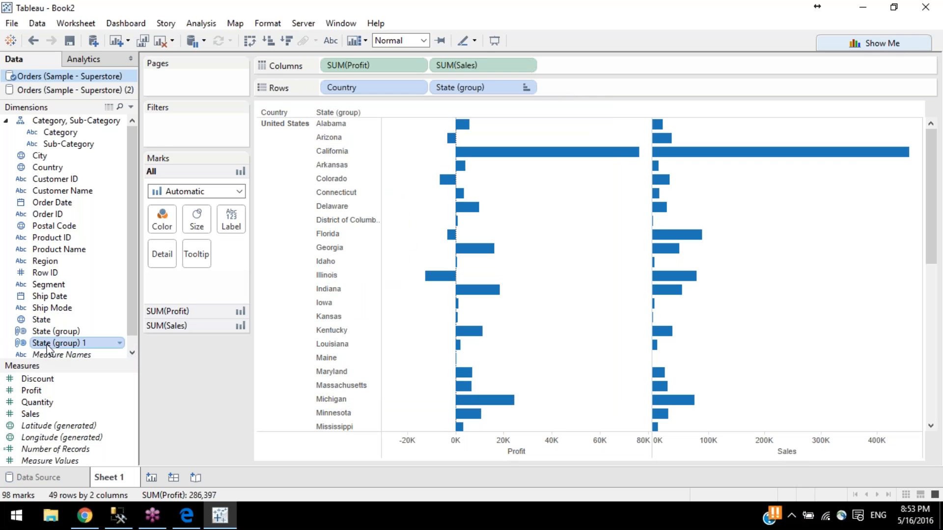
drag(47, 345, 479, 88)
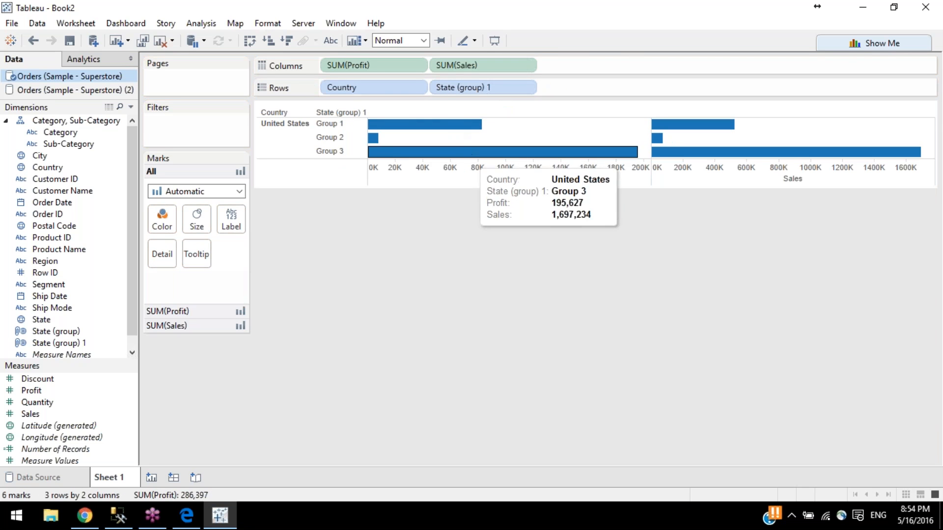
Step: Ungroup Group 2 in the view into its individual states
click(342, 152)
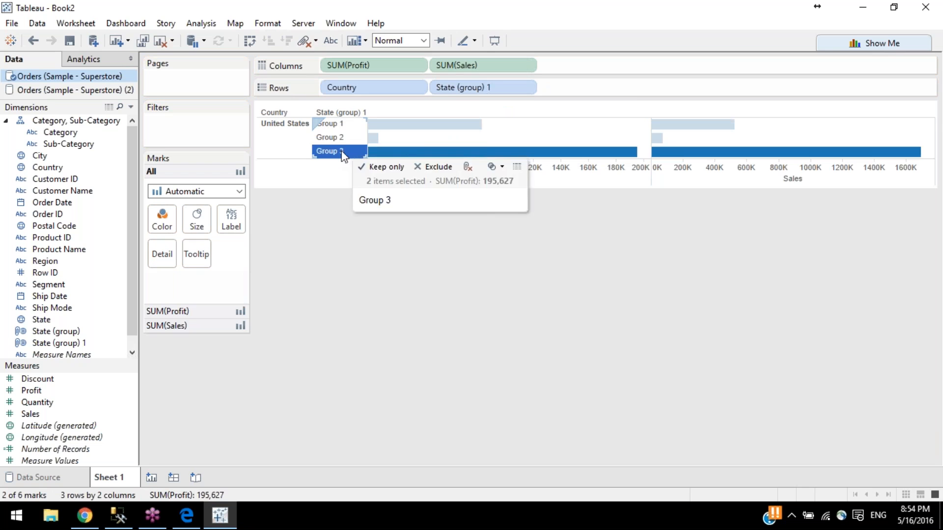
click(342, 139)
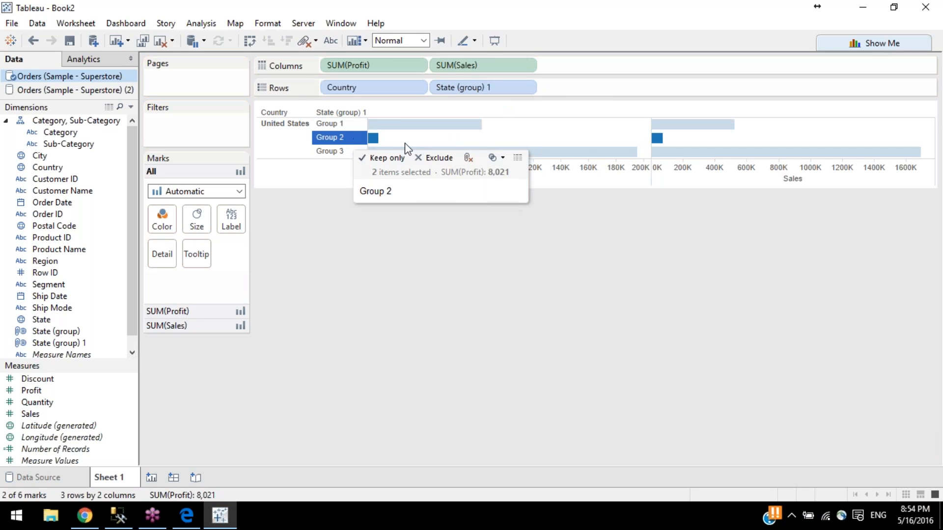
click(468, 157)
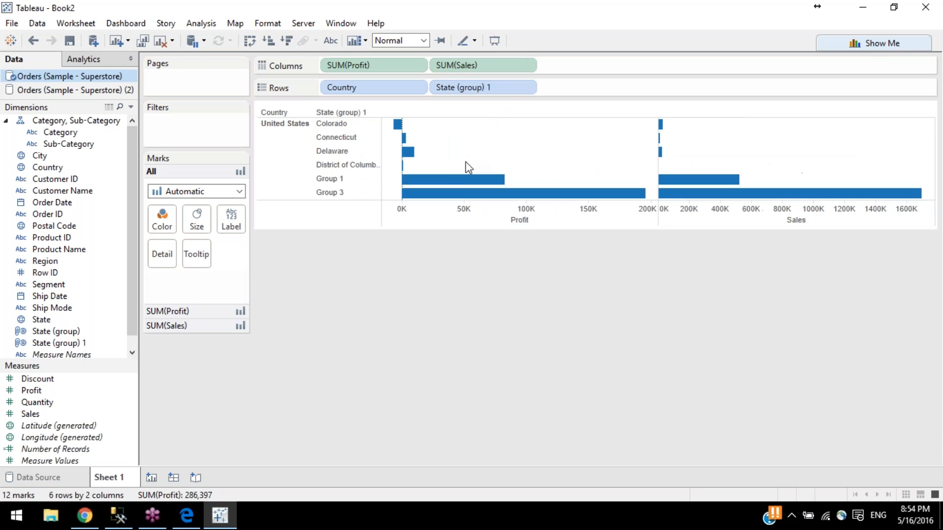
Step: Regroup Colorado, Connecticut, Delaware and District of Columbia directly from their row headers in the view
click(345, 166)
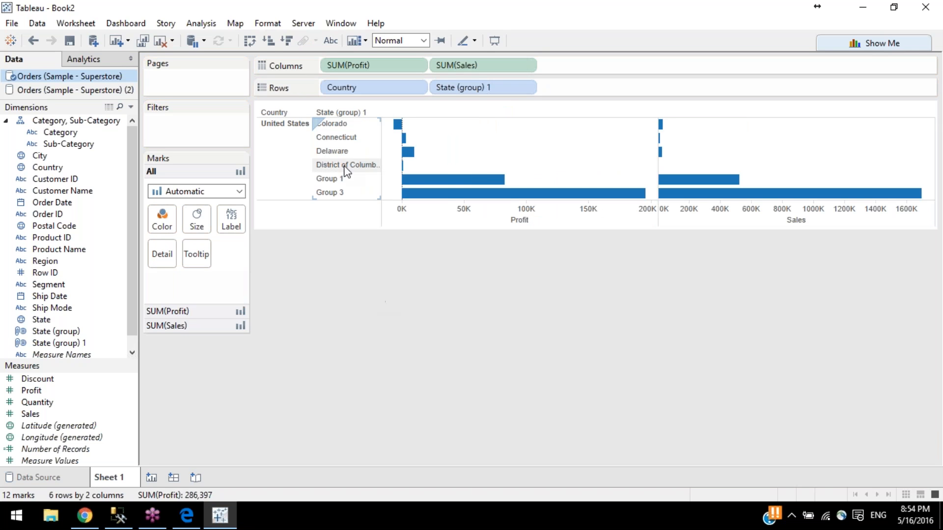
shift+click(350, 124)
click(477, 144)
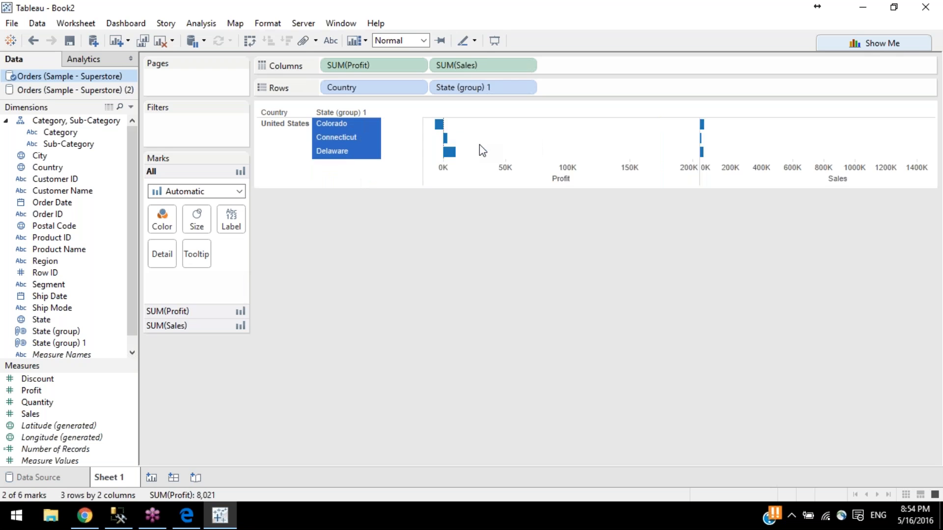
click(383, 281)
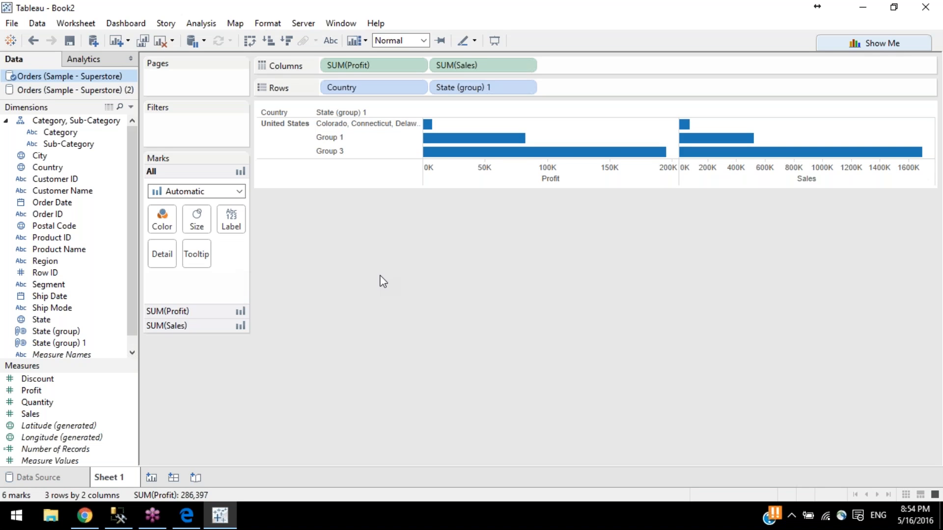
Step: Edit the State (group) 1 field, moving Florida, Georgia, Idaho, Illinois and Indiana from Group 3 into the Colorado, Connecticut, Delaware group
click(343, 126)
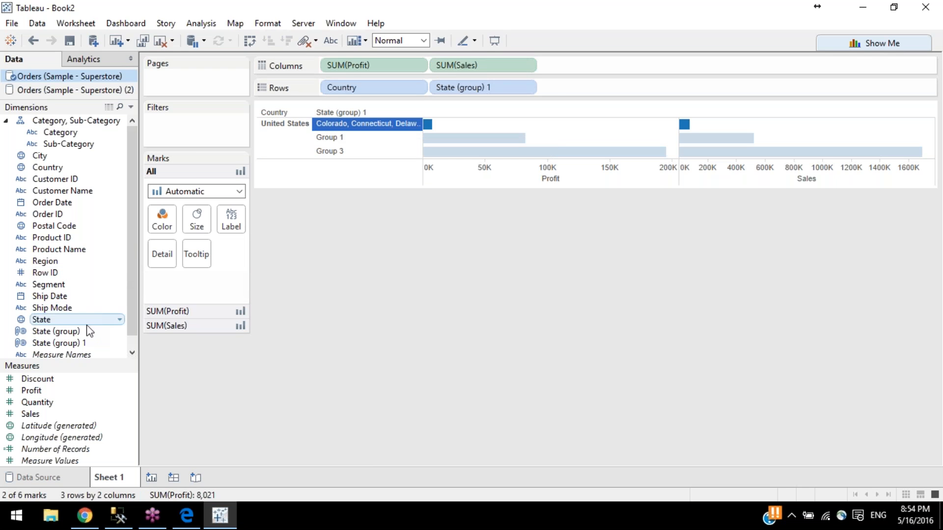
right_click(81, 343)
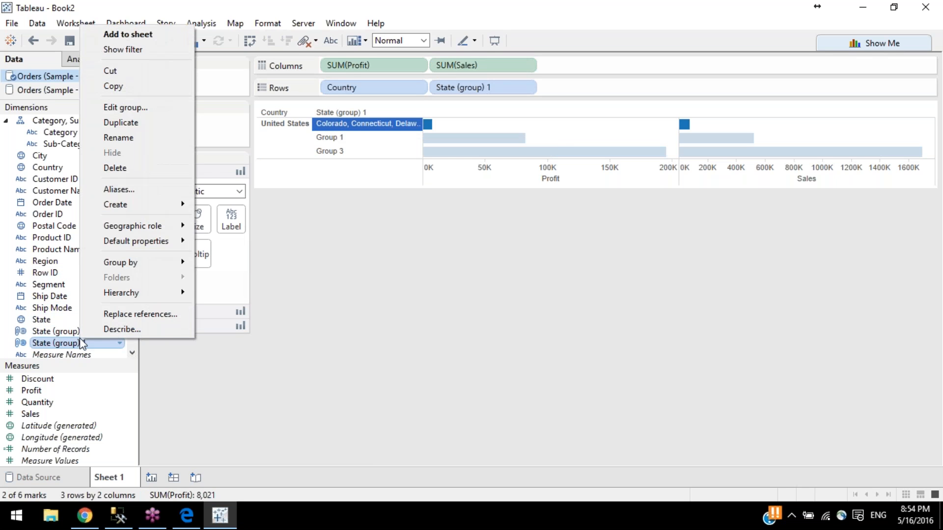
click(154, 107)
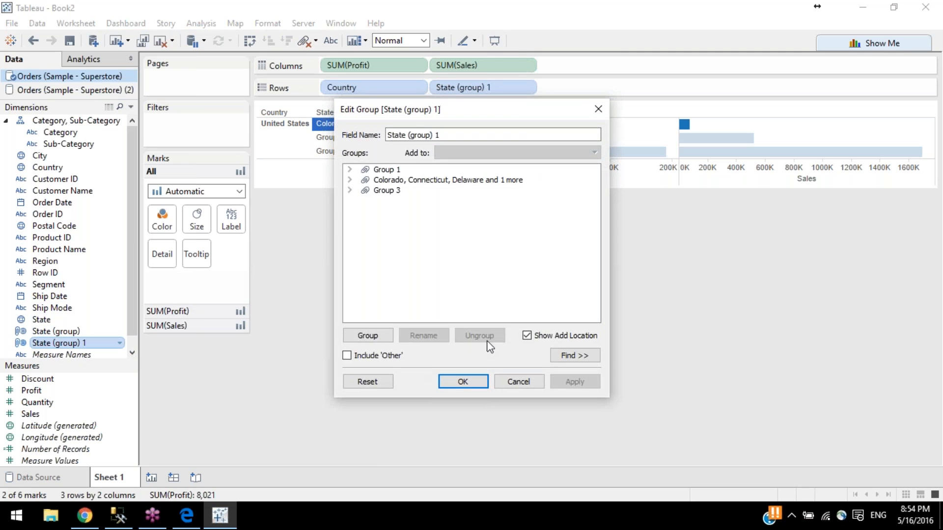
click(349, 180)
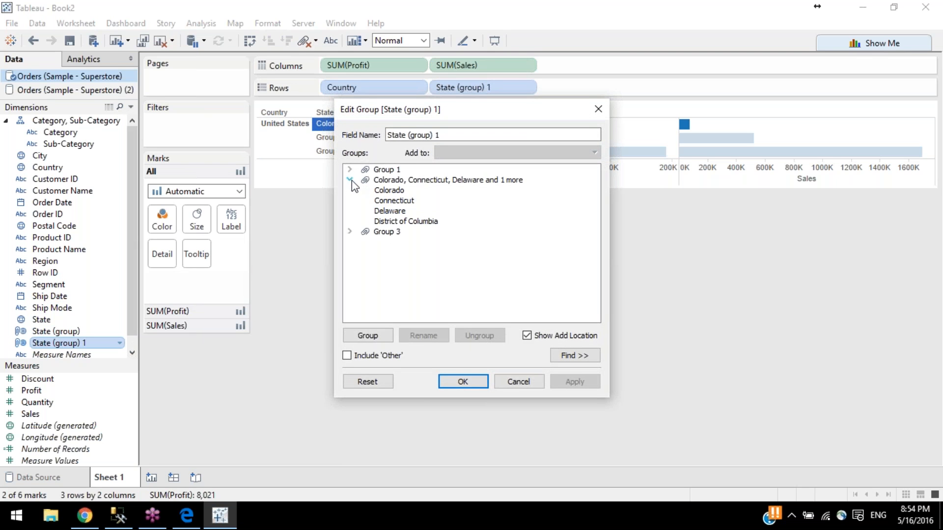
click(349, 231)
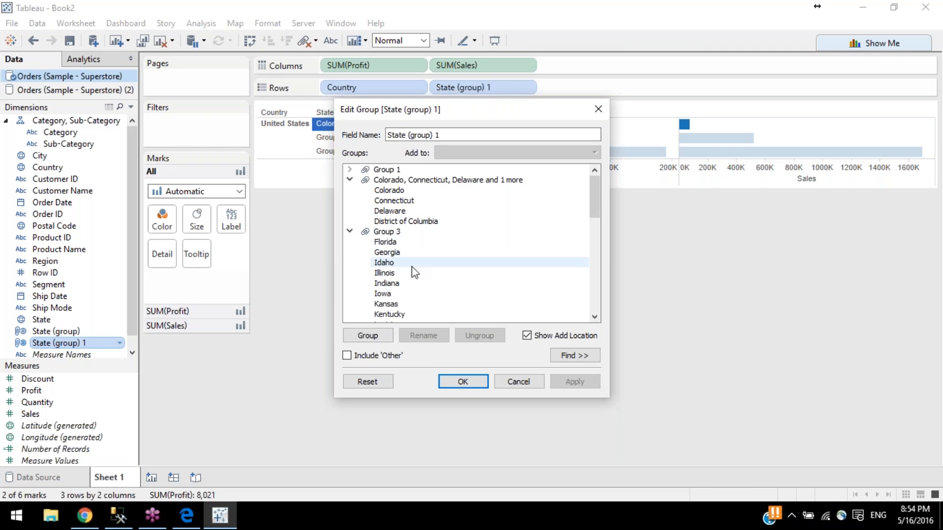
click(387, 242)
shift+click(408, 284)
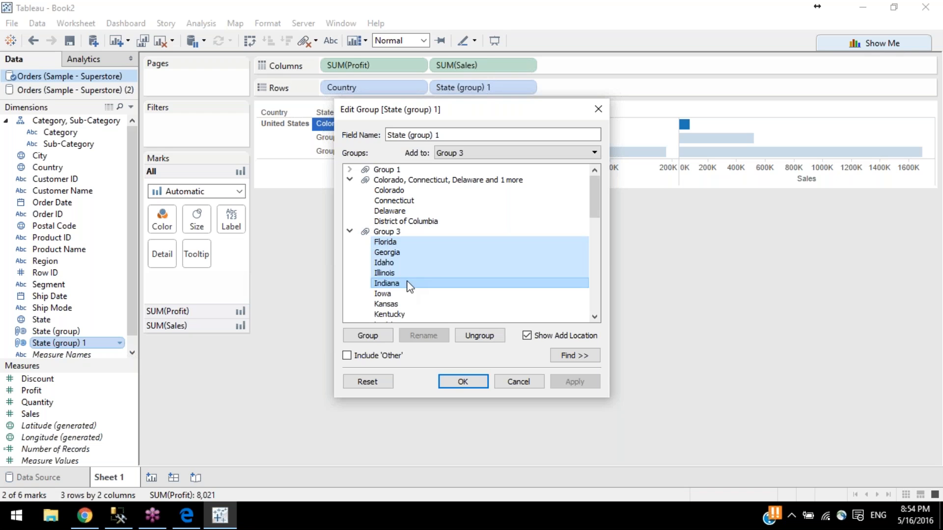
drag(399, 259, 416, 208)
Step: Check the states left in Group 3, collapse the expanded groups and move the Edit Group dialog clear of the row headers
click(406, 284)
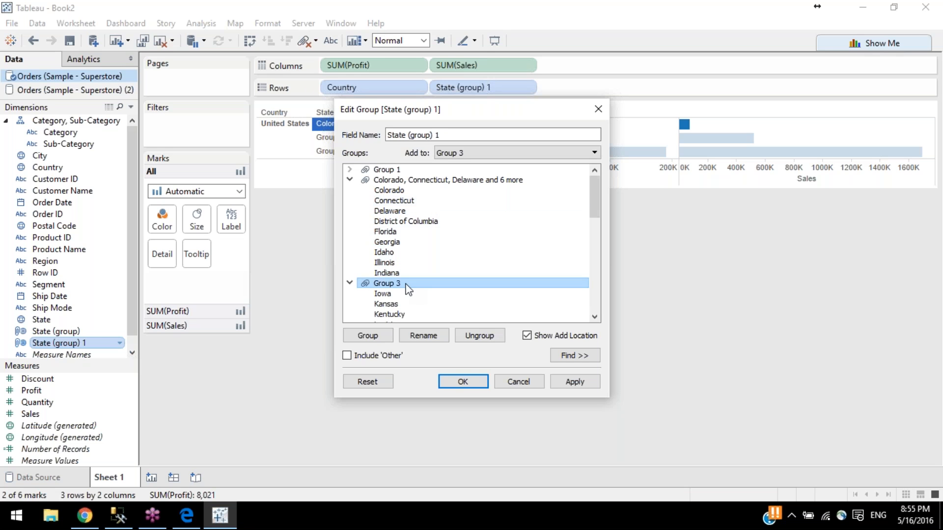
scroll(406, 288, down, 11)
scroll(407, 289, up, 12)
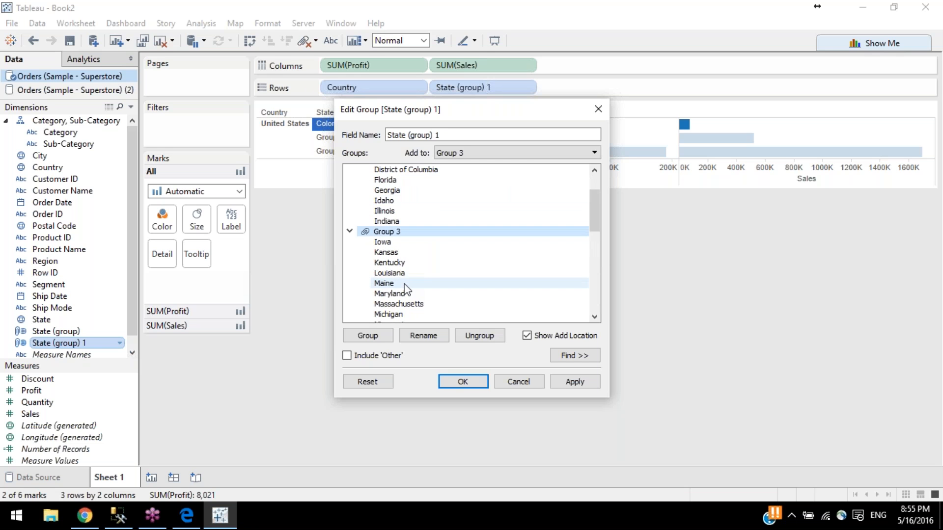
click(349, 231)
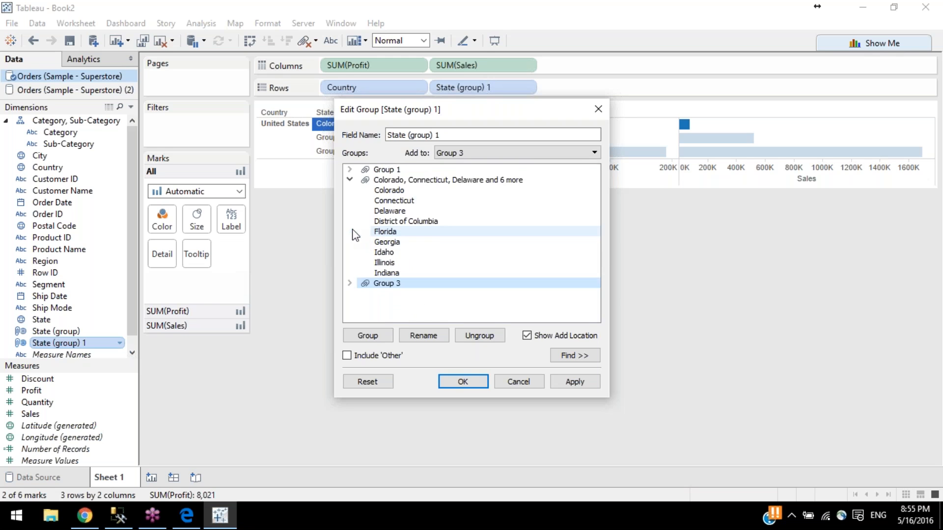
click(350, 180)
drag(407, 113, 615, 51)
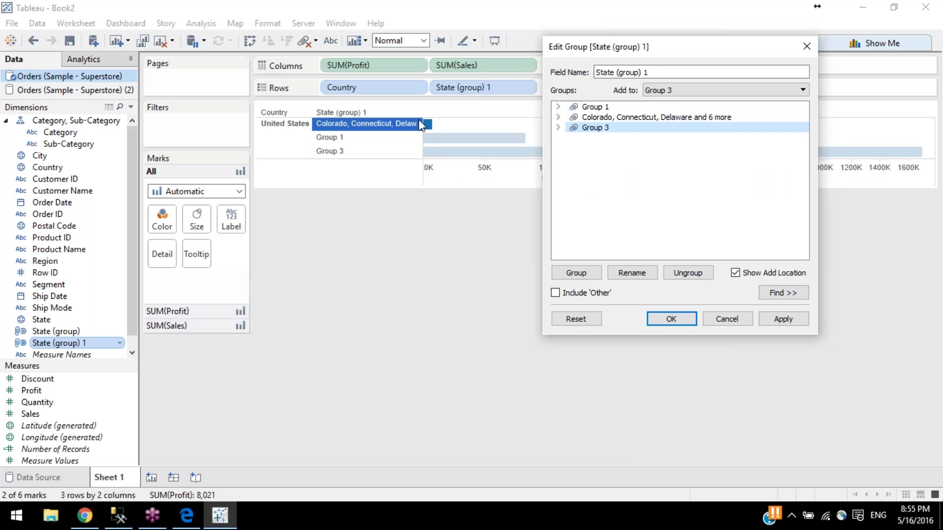
Step: Apply the group changes to the chart, close the group editor, and reopen the State (group) 1 field for editing
click(769, 322)
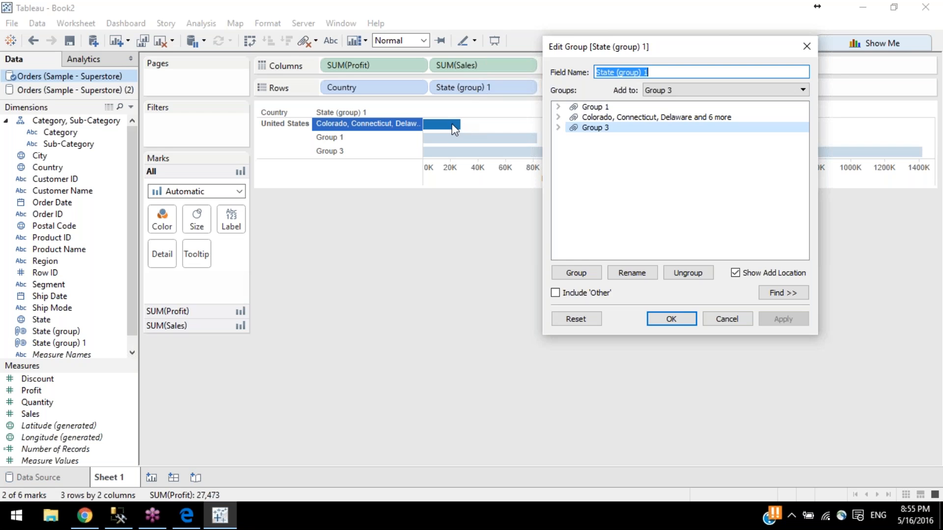
click(679, 317)
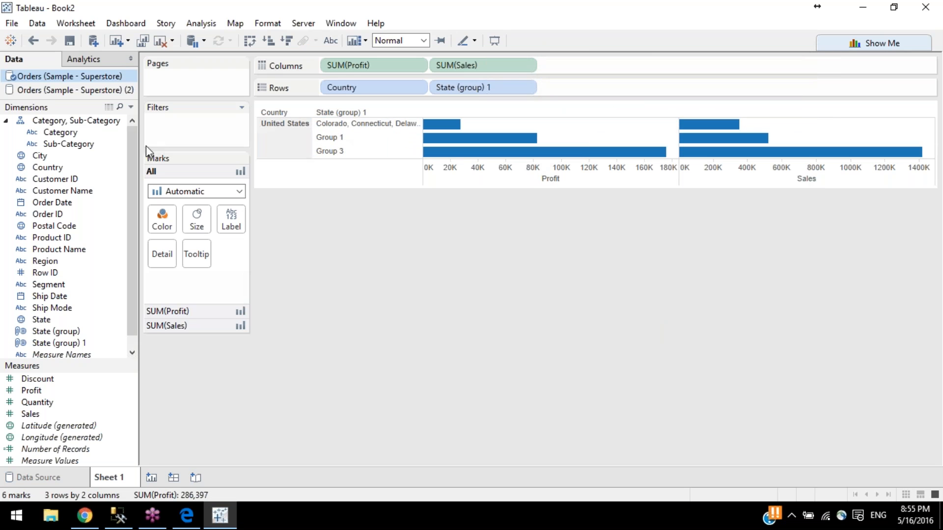
right_click(71, 342)
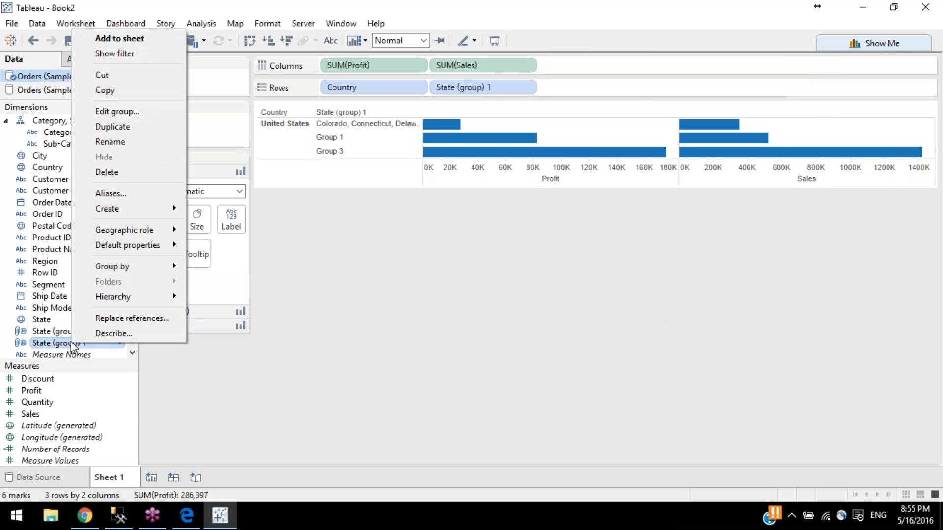
click(134, 109)
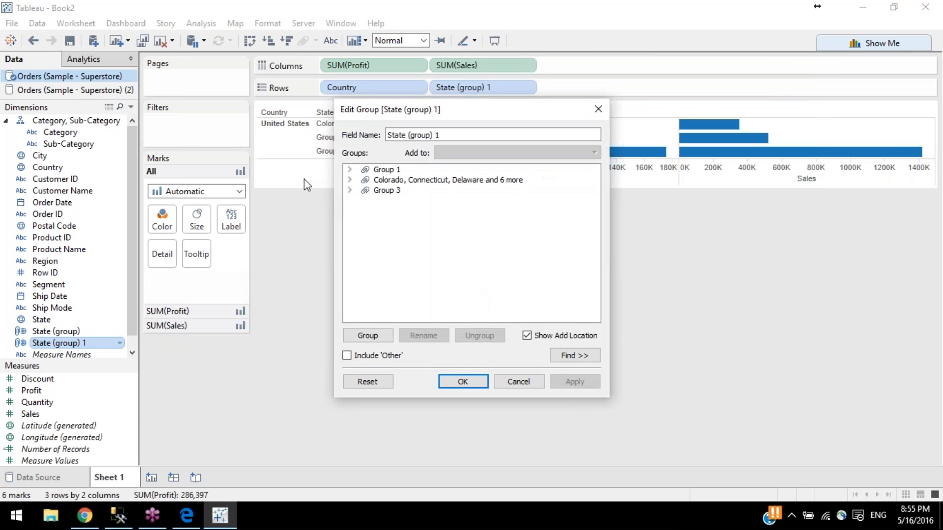
Step: Move Florida from the Colorado, Connecticut, Delaware group into Group 1 and return it to its original group
click(350, 180)
click(397, 233)
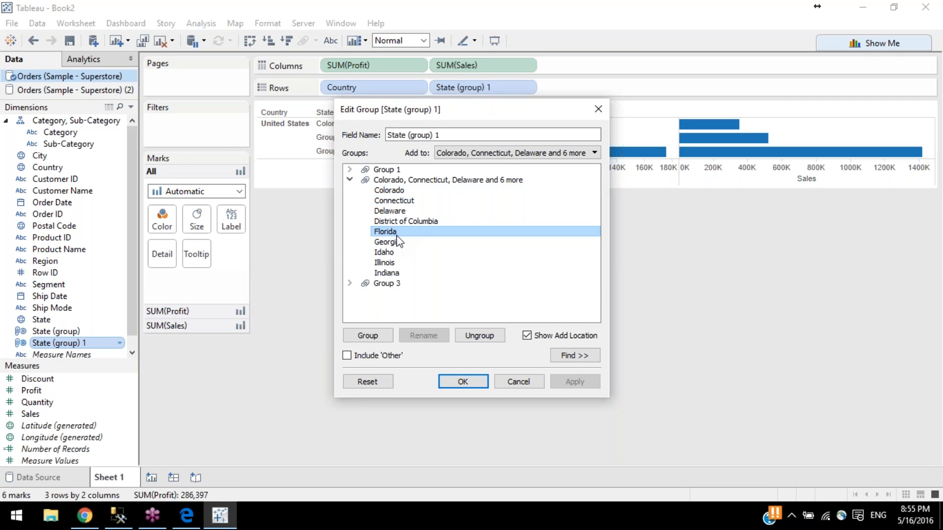
drag(392, 228, 416, 180)
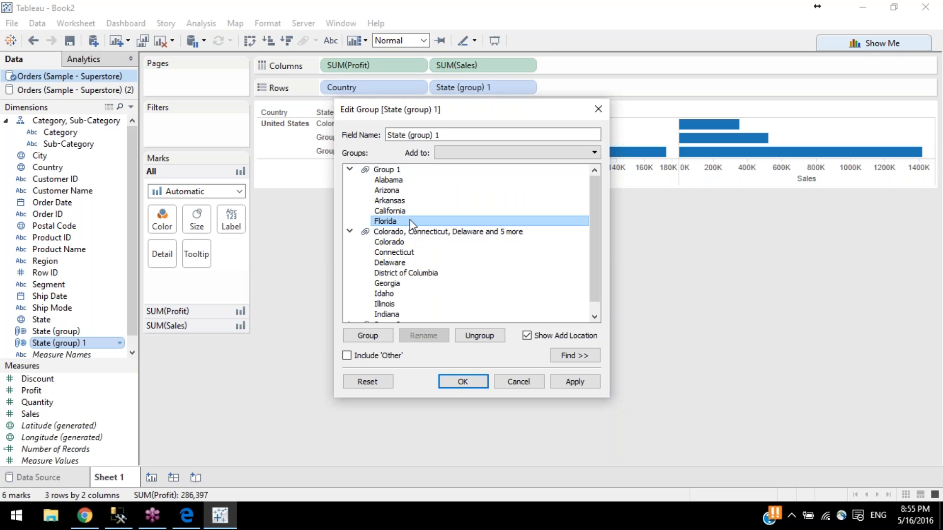
drag(406, 252, 413, 267)
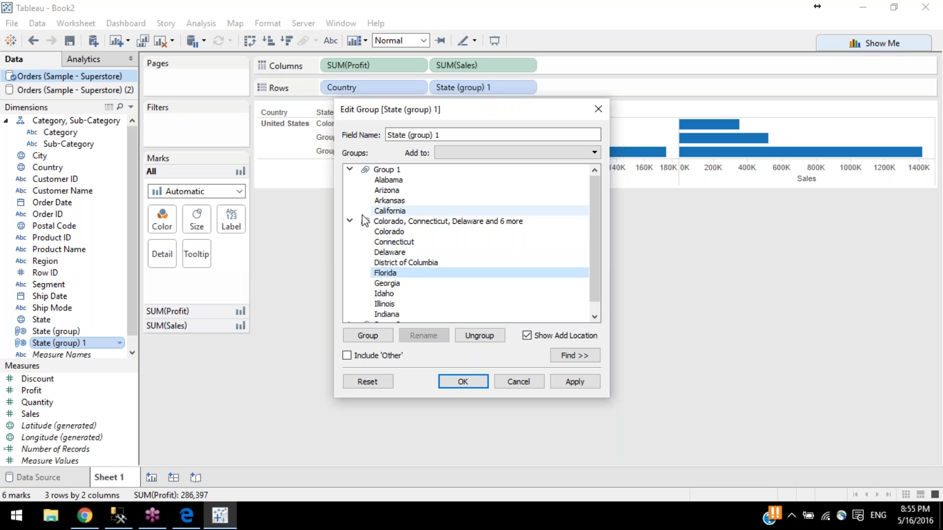
click(349, 168)
Step: Move Indiana into Group 3, remove Iowa from Group 3 by ungrouping it, and collapse the expanded groups
mouse_move(407, 274)
mouse_down()
mouse_move(414, 297)
mouse_move(394, 283)
mouse_up()
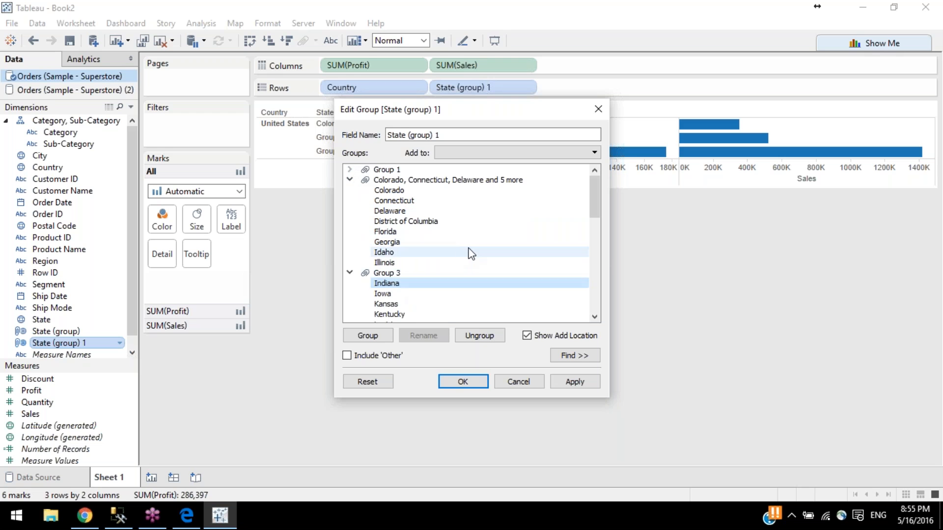
click(435, 293)
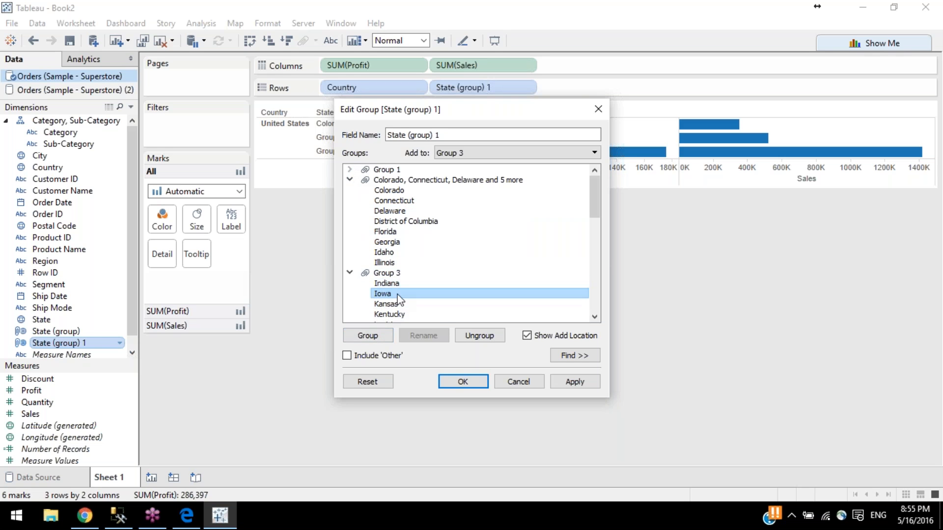
click(473, 337)
click(472, 294)
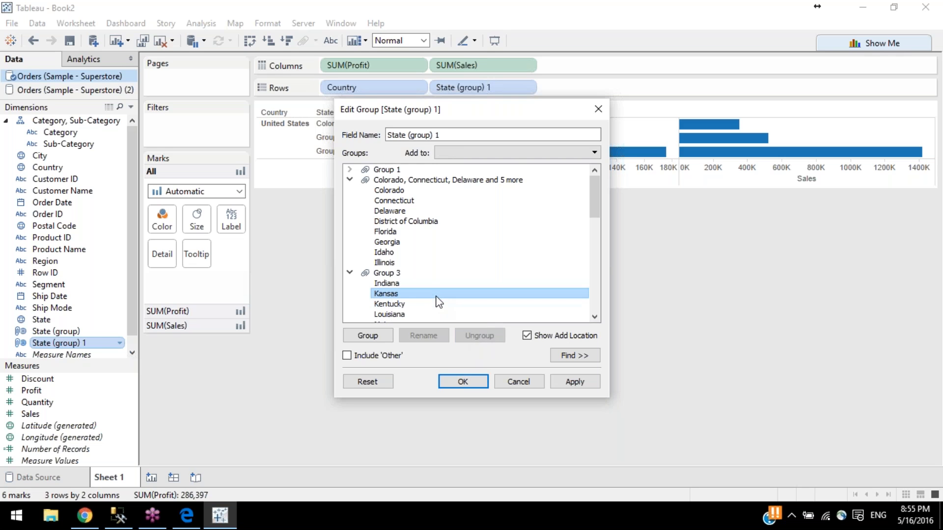
click(350, 180)
click(350, 190)
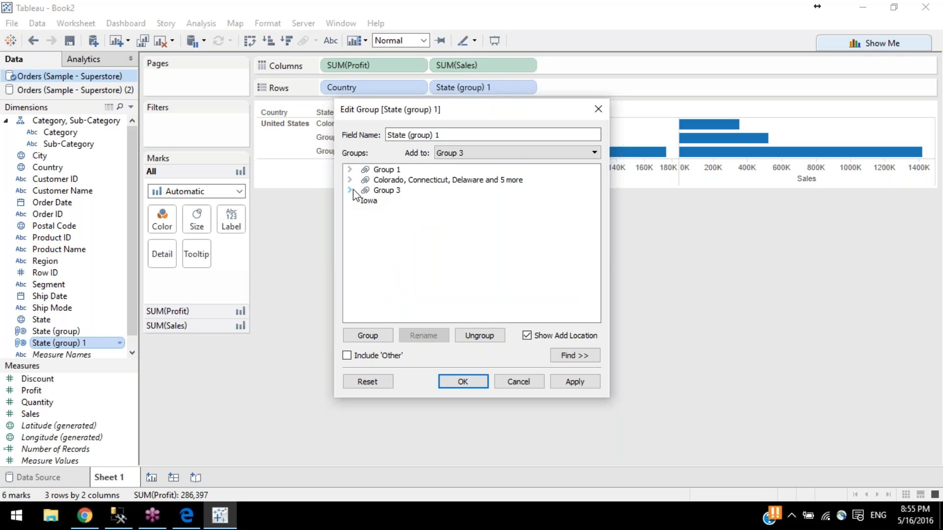
Step: Ungroup Colorado from the Colorado, Connecticut, Delaware group and put it back into that group
click(350, 179)
click(388, 190)
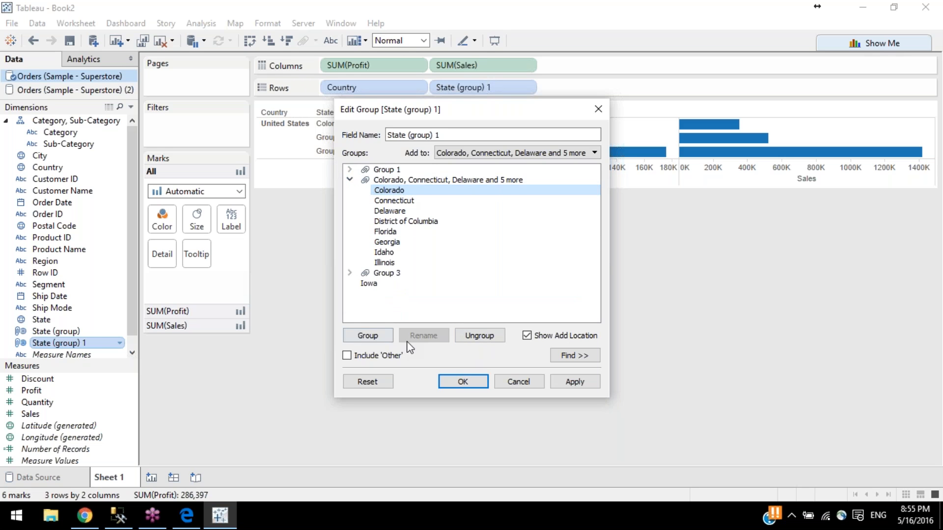
click(475, 335)
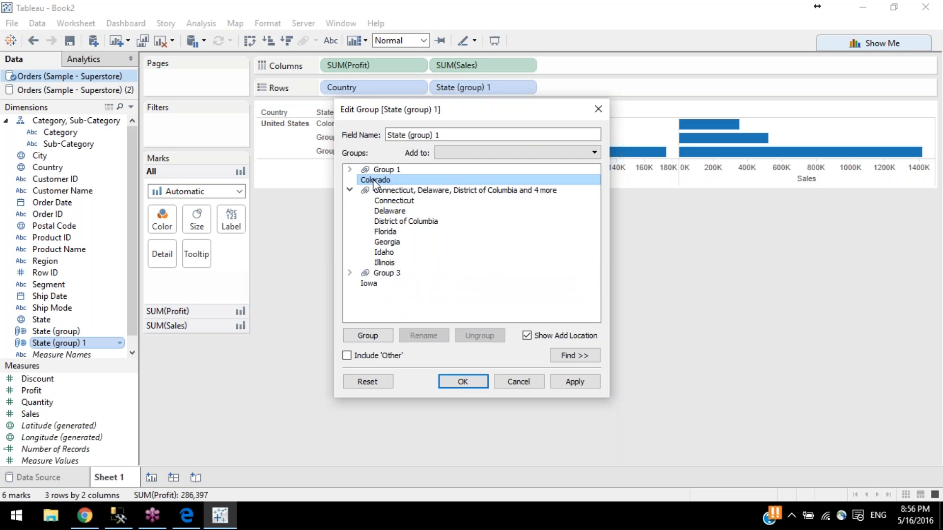
drag(373, 184, 429, 219)
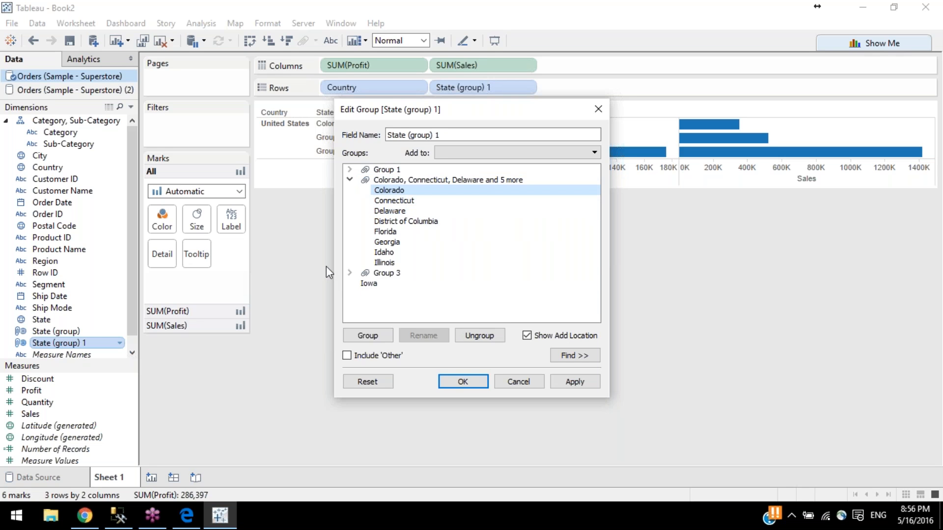
Step: Rename the Colorado, Connecticut, Delaware group as Group 2
click(400, 263)
click(402, 252)
click(452, 180)
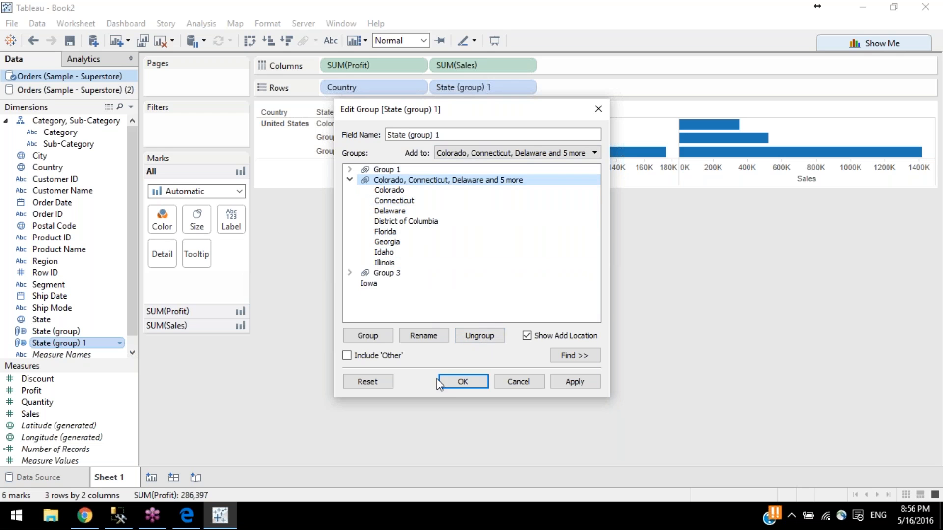
click(429, 335)
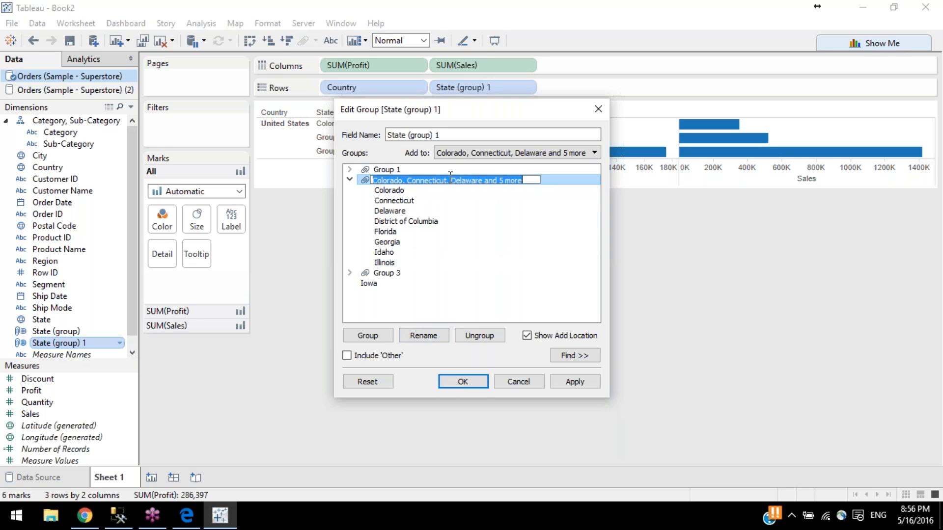
text(Group 2)
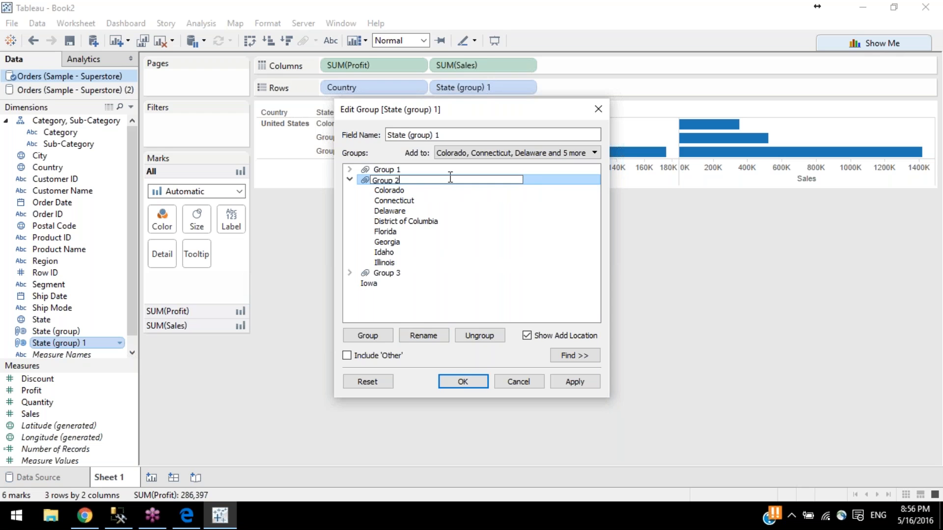
key(Return)
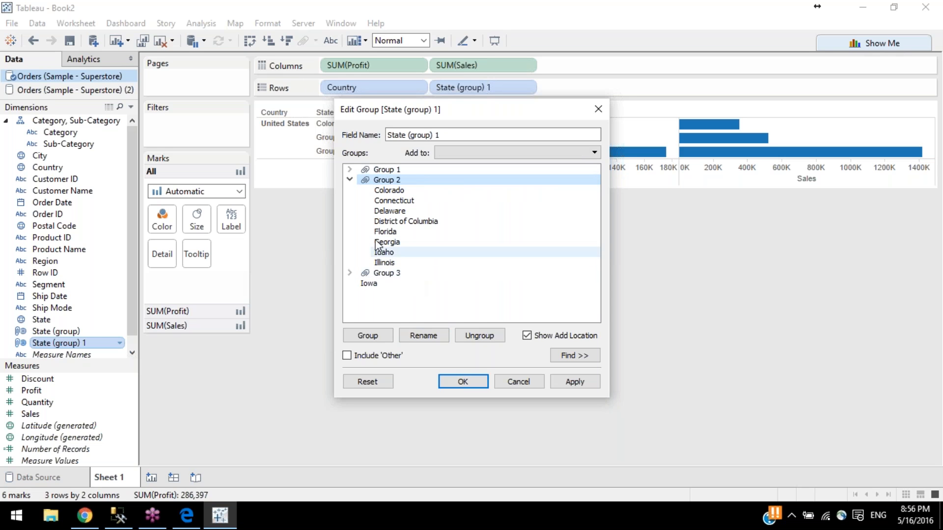
Step: Ungroup Group 2 and regroup its states, Colorado through Illinois, under the name Group 2
click(491, 337)
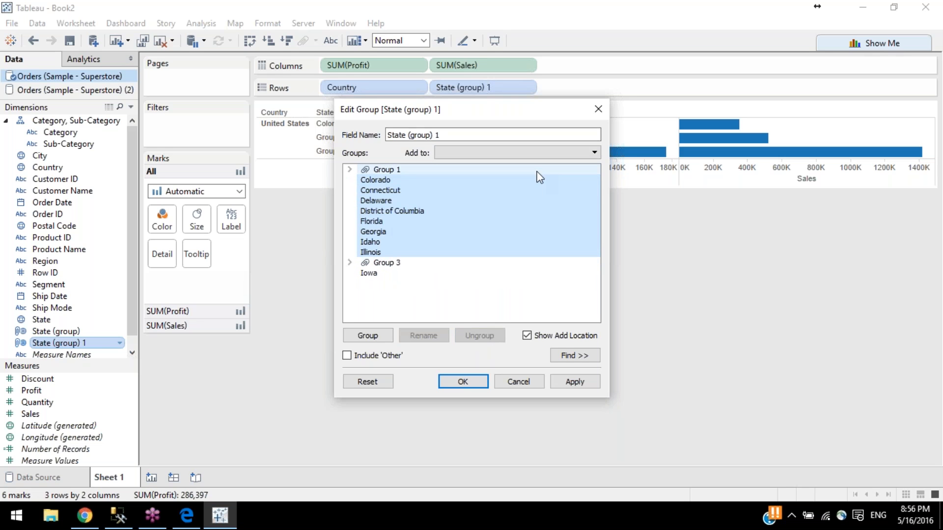
click(368, 337)
text(Group 2)
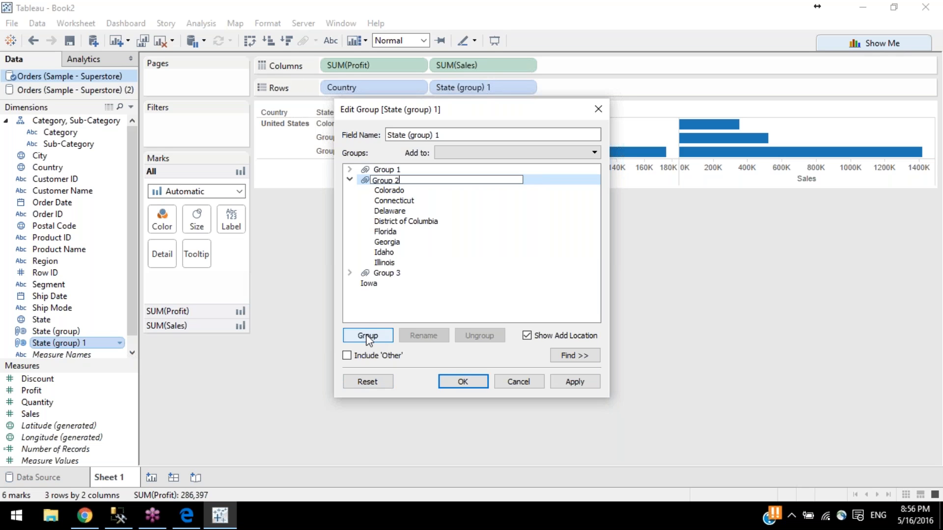
key(Return)
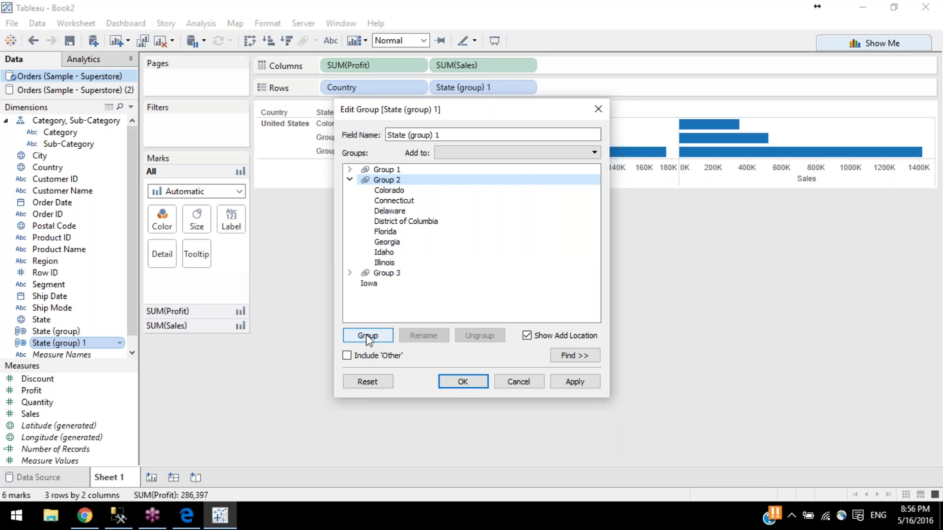
click(349, 180)
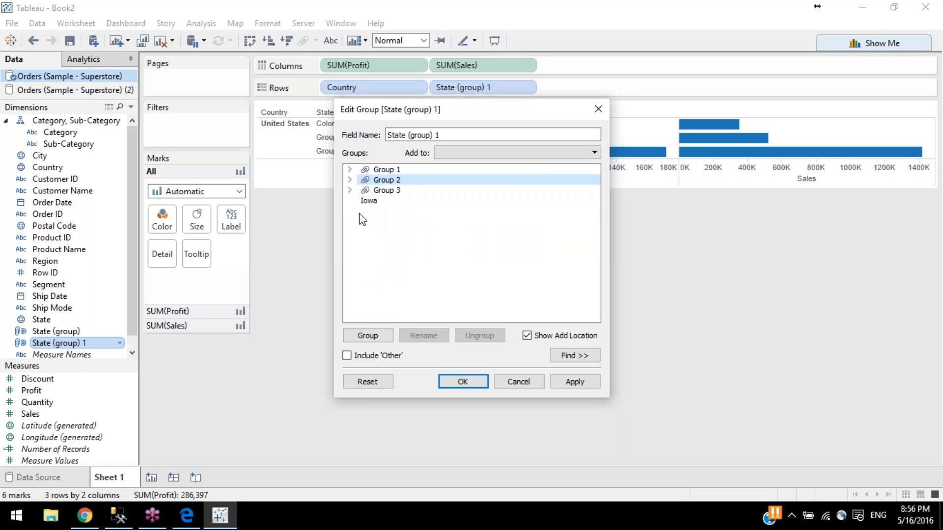
click(397, 240)
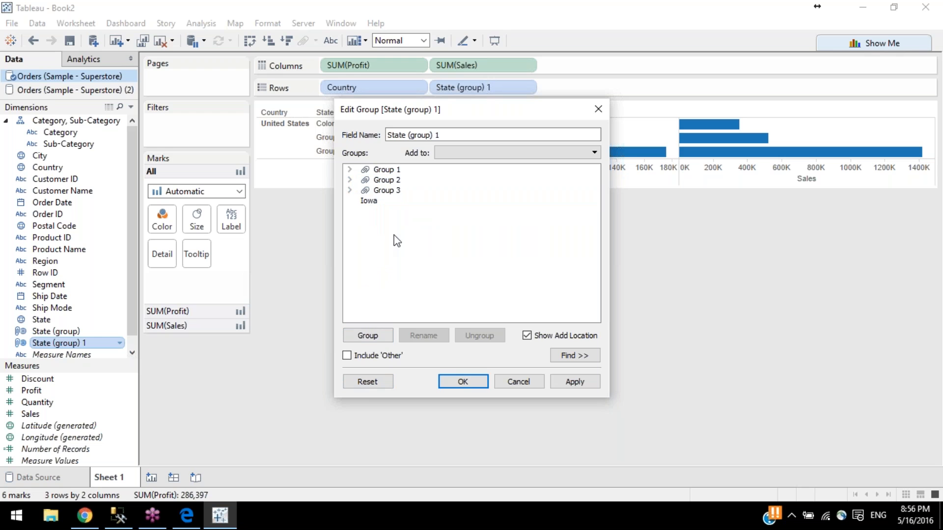
Step: Include an Other group for the ungrouped states, reassign Indiana from Group 3 to Group 2, and confirm the edits
click(347, 355)
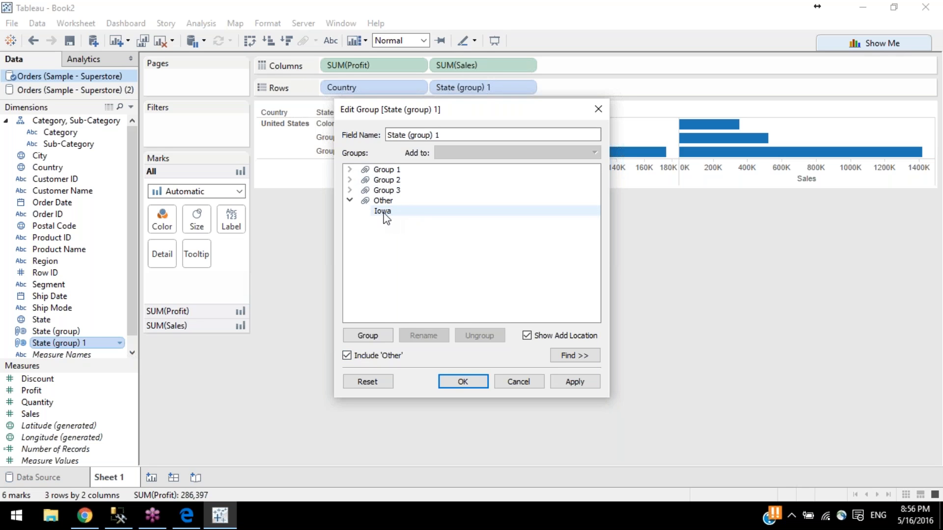
click(350, 190)
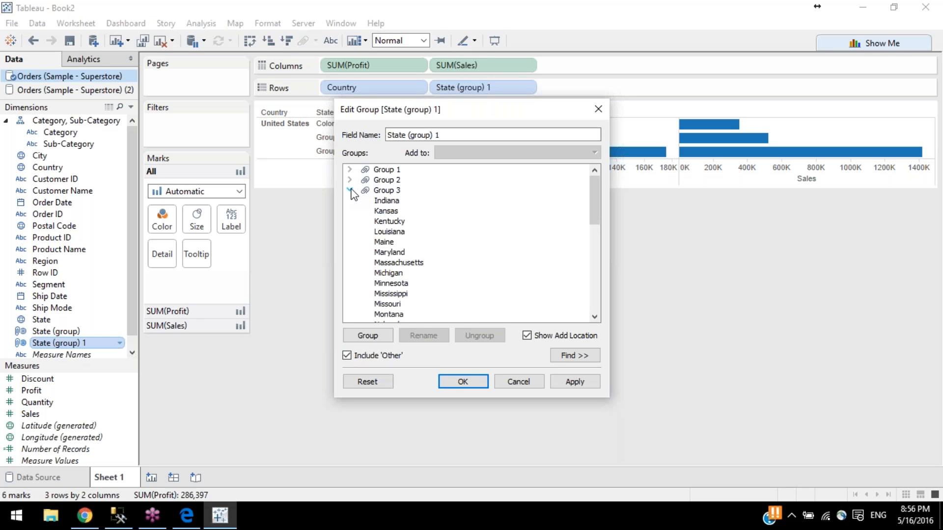
click(391, 200)
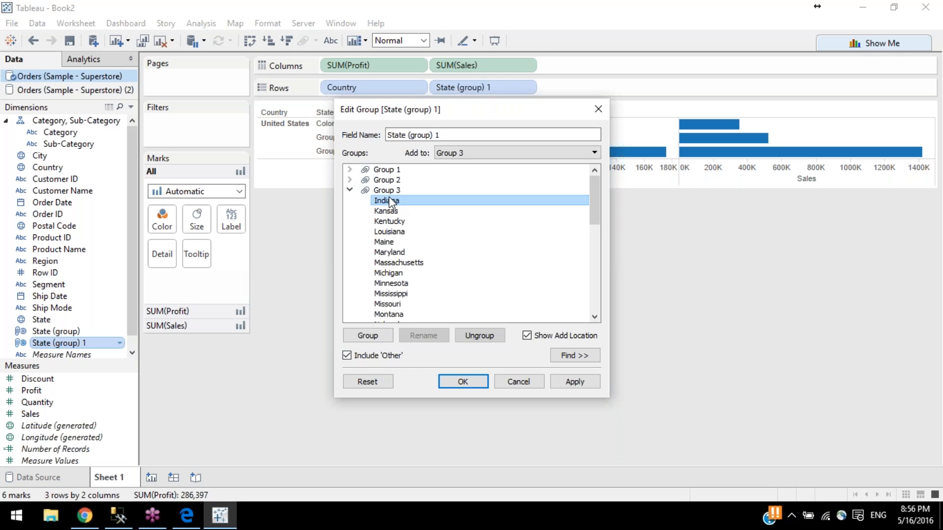
click(467, 155)
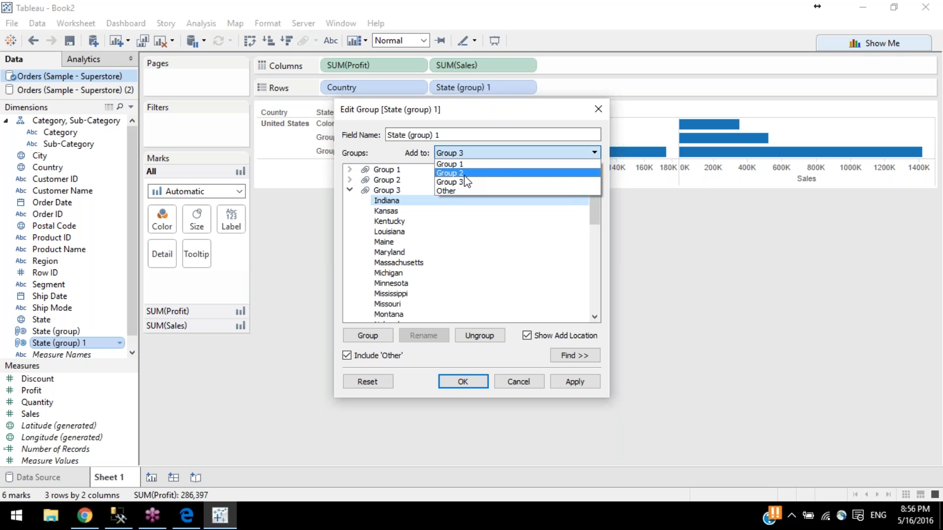
click(465, 174)
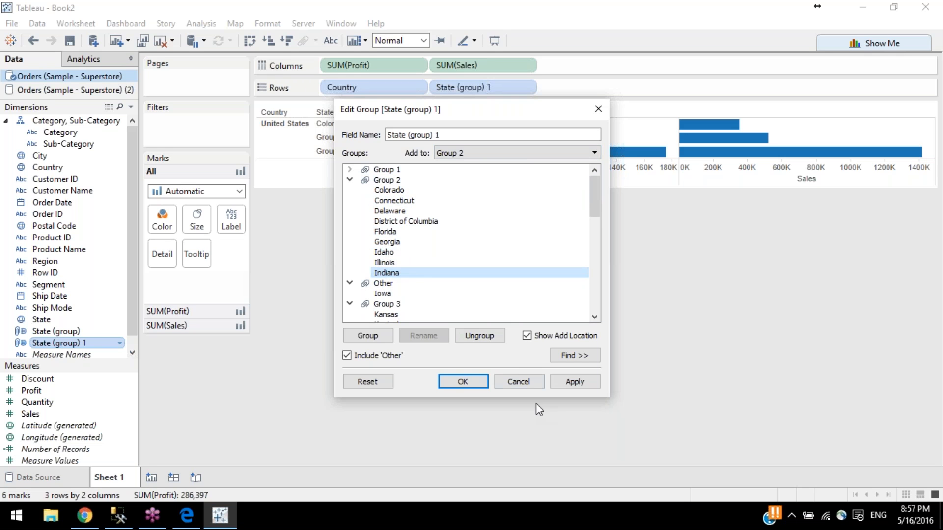
click(463, 381)
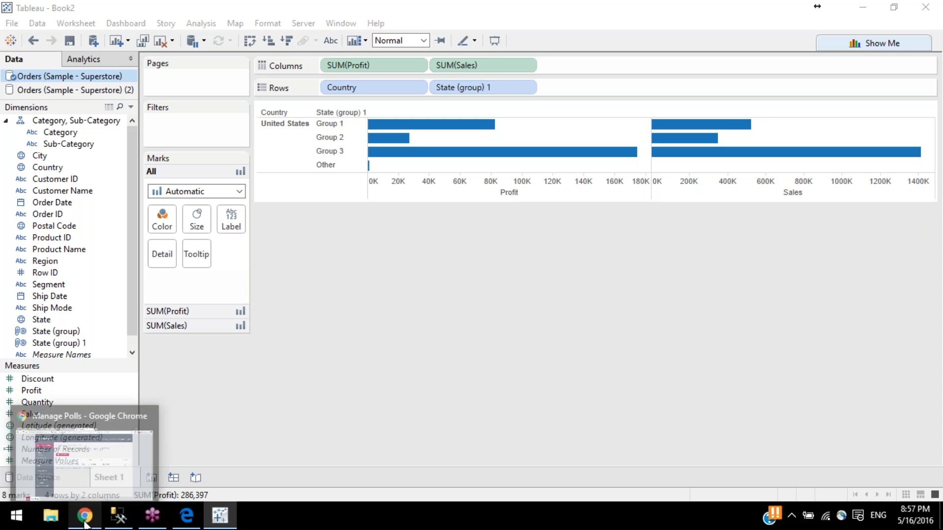
Step: Switch to the Tableau Training Plan PDF in Edge and read topic 22 on creating sets
click(187, 515)
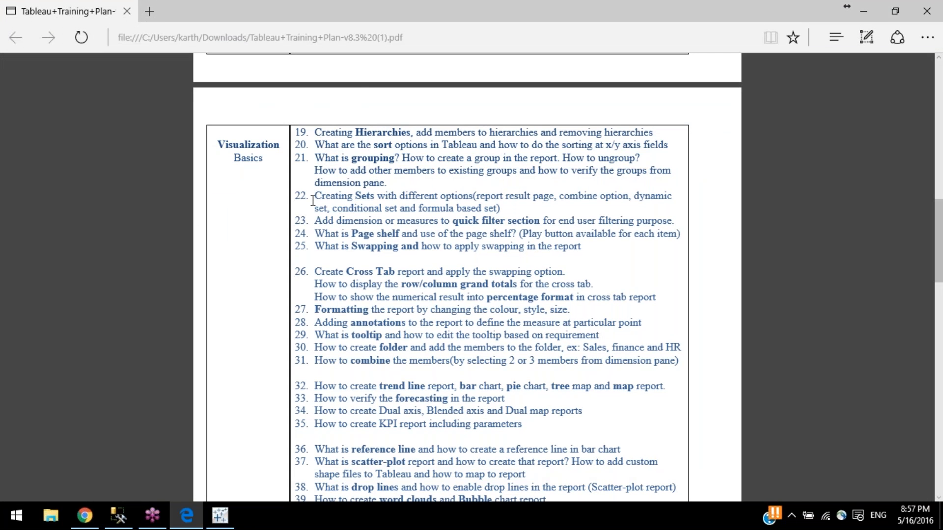
drag(313, 199, 504, 207)
click(504, 207)
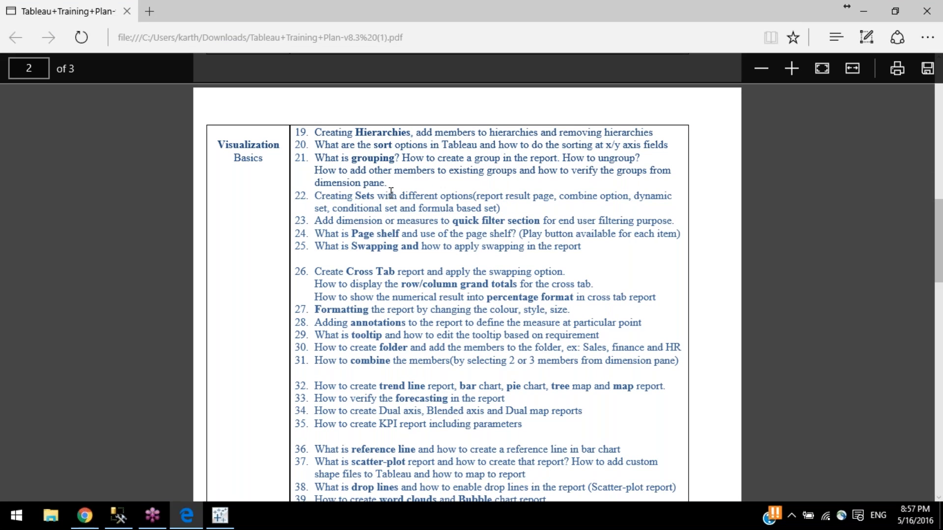
drag(390, 194, 311, 197)
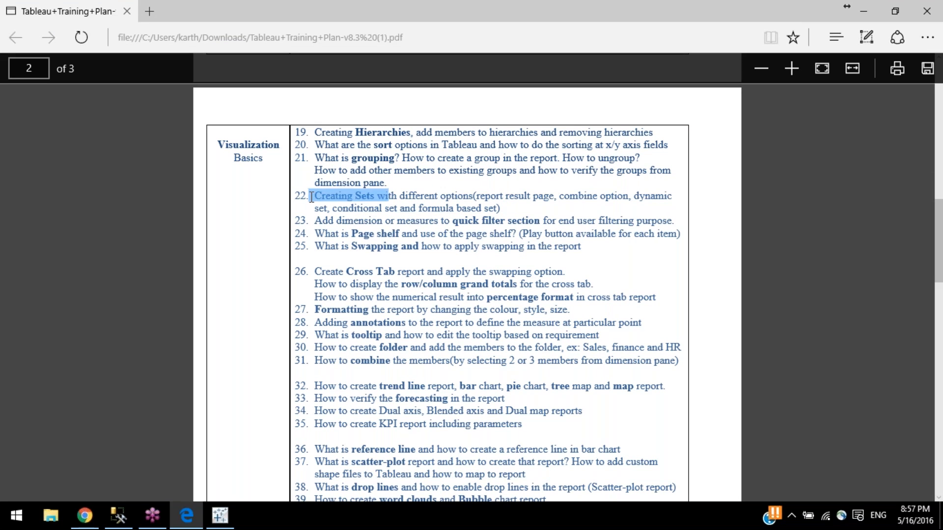
Step: Return to Tableau and replace State (group) 1 on Rows with the State dimension
click(195, 518)
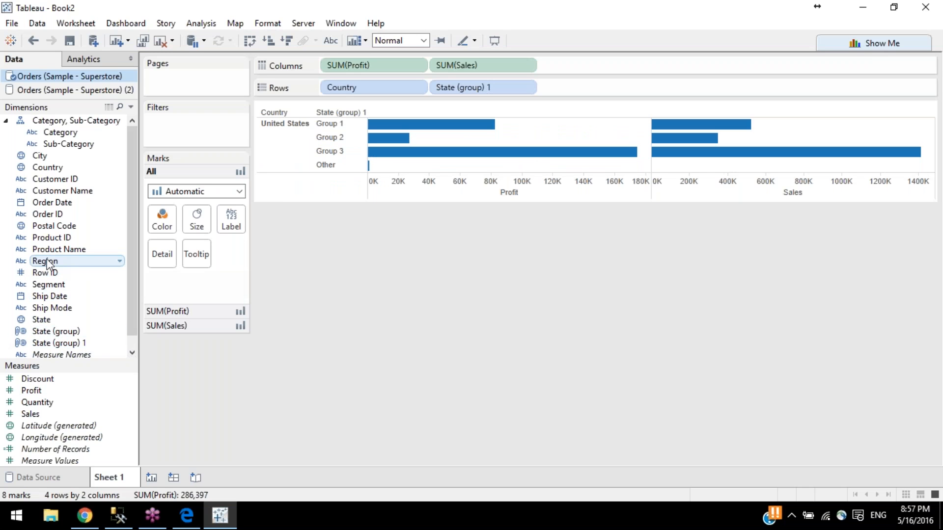
click(41, 320)
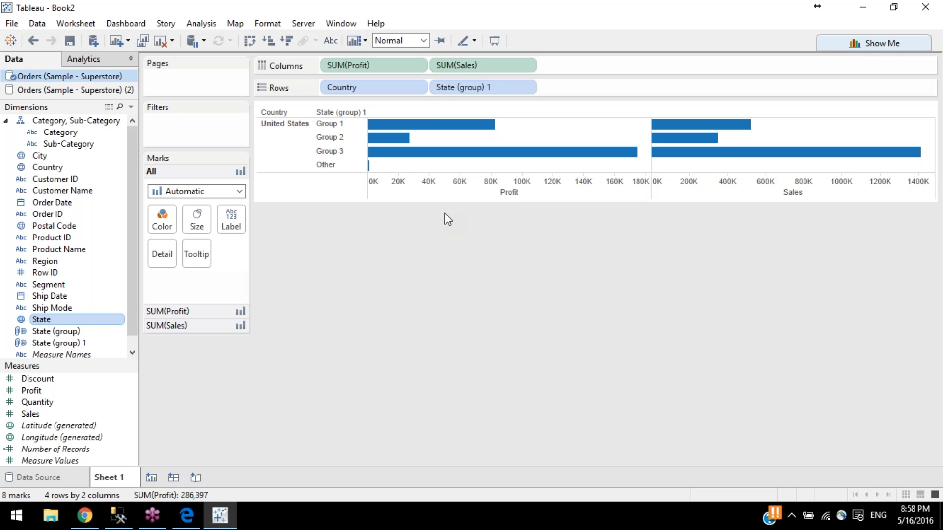
click(335, 125)
drag(40, 321, 516, 90)
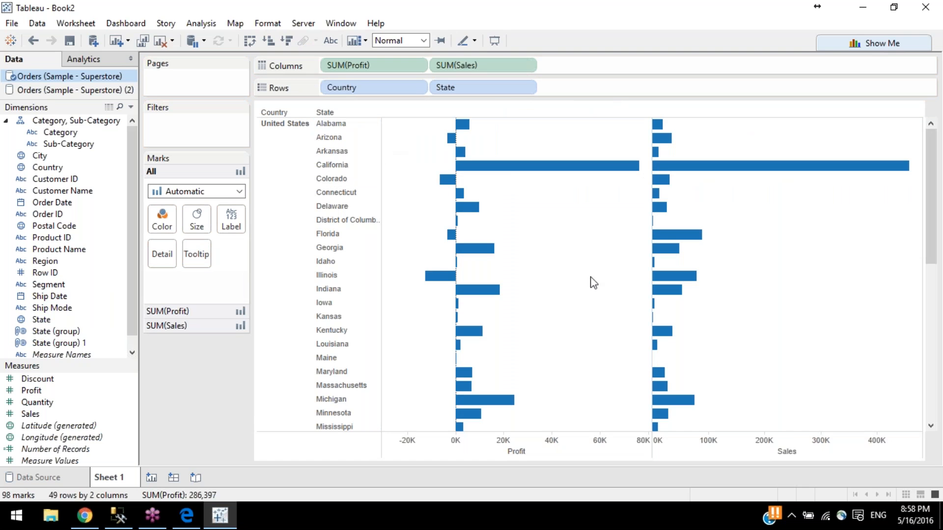
Step: Sort the states by sales in descending order and select California through North Carolina in the chart
click(803, 451)
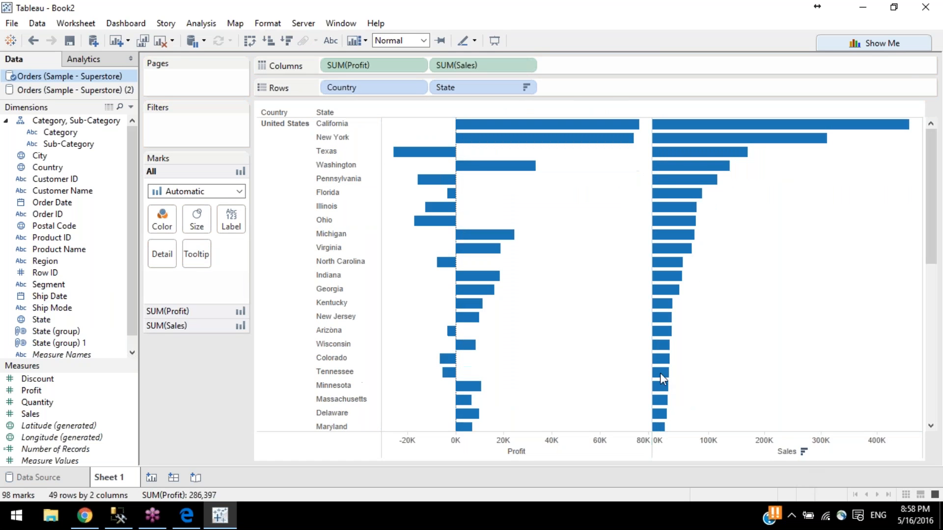
click(326, 125)
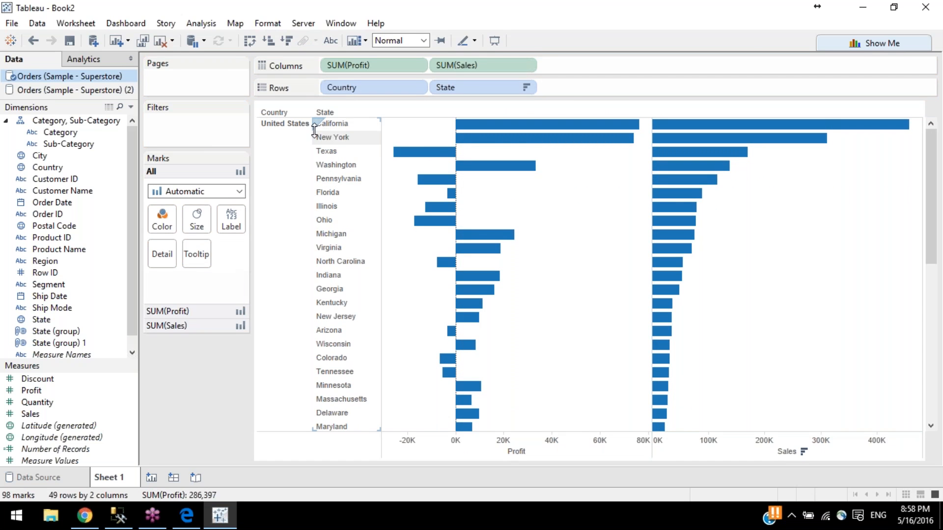
shift+click(346, 263)
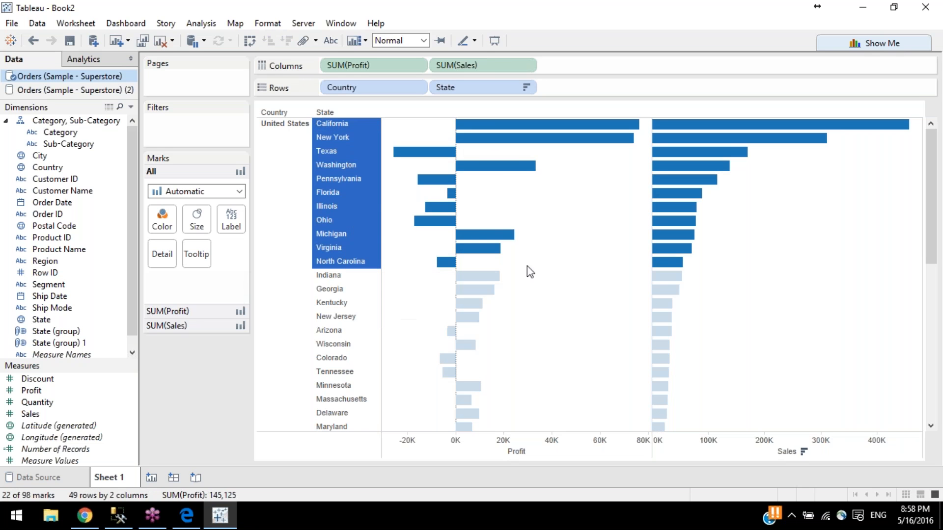
mouse_move(338, 193)
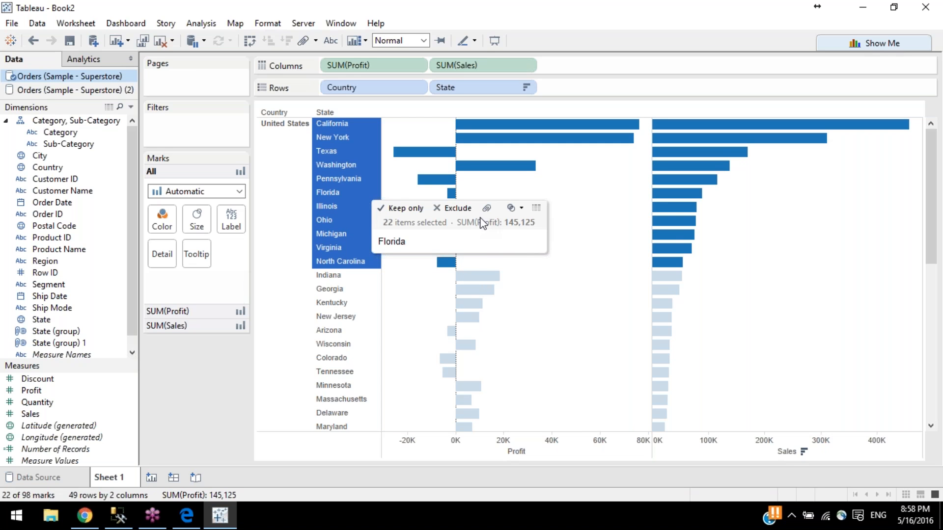
Step: Examine which states belong to Group 1 in State (group) 1 and close the group without changes
right_click(61, 344)
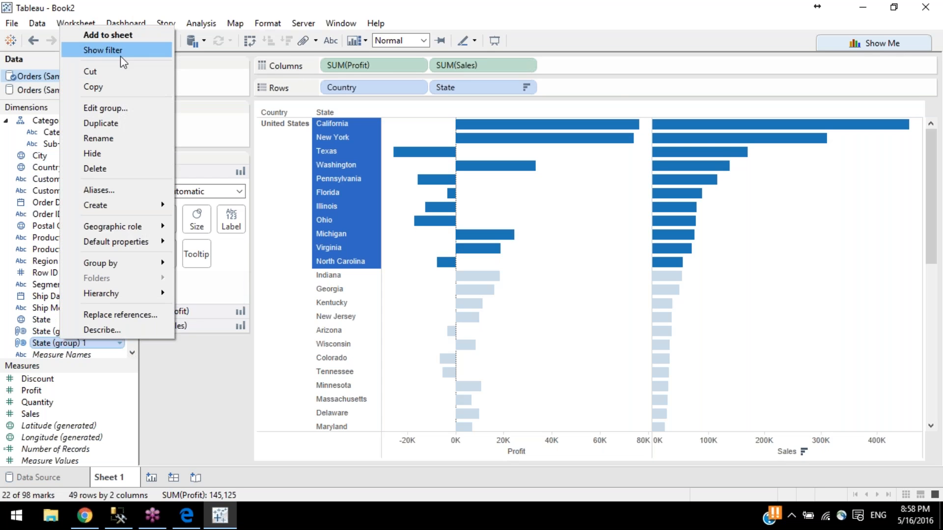
click(119, 106)
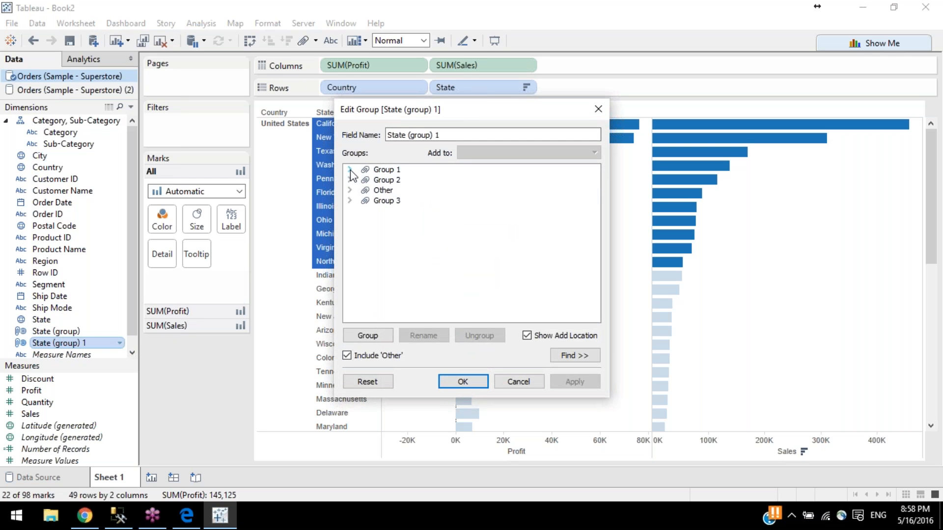
click(350, 170)
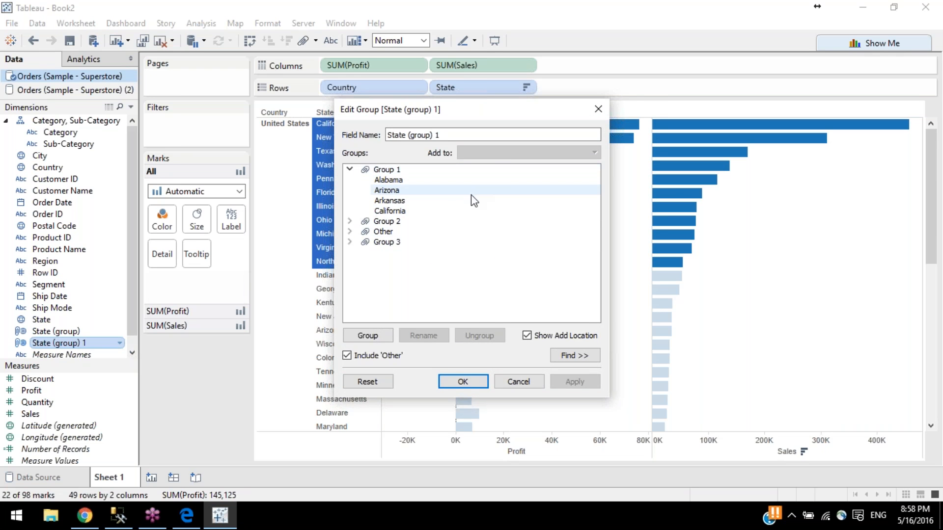
click(605, 105)
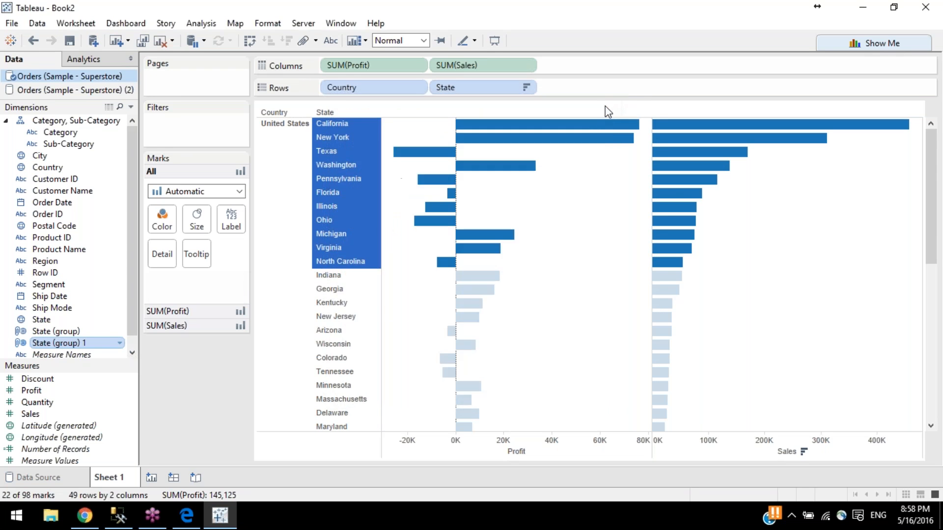
right_click(64, 321)
mouse_move(162, 141)
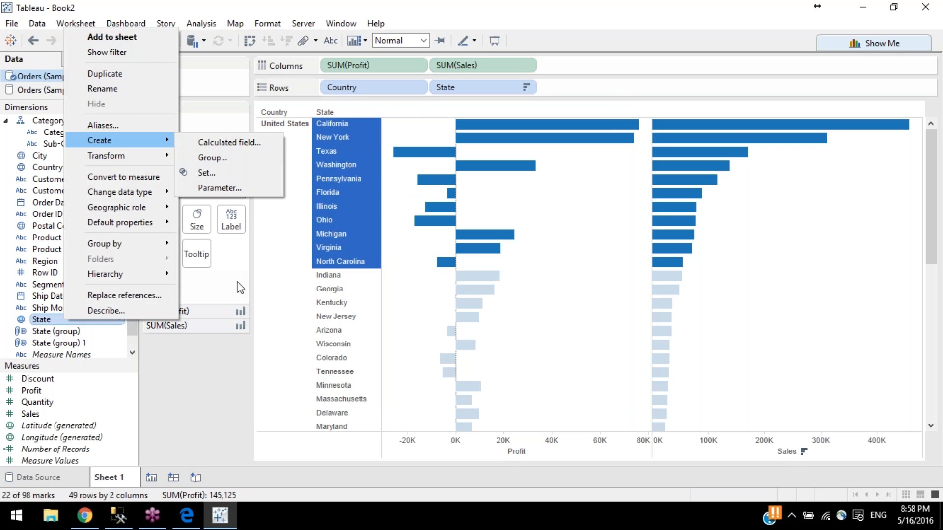
click(225, 272)
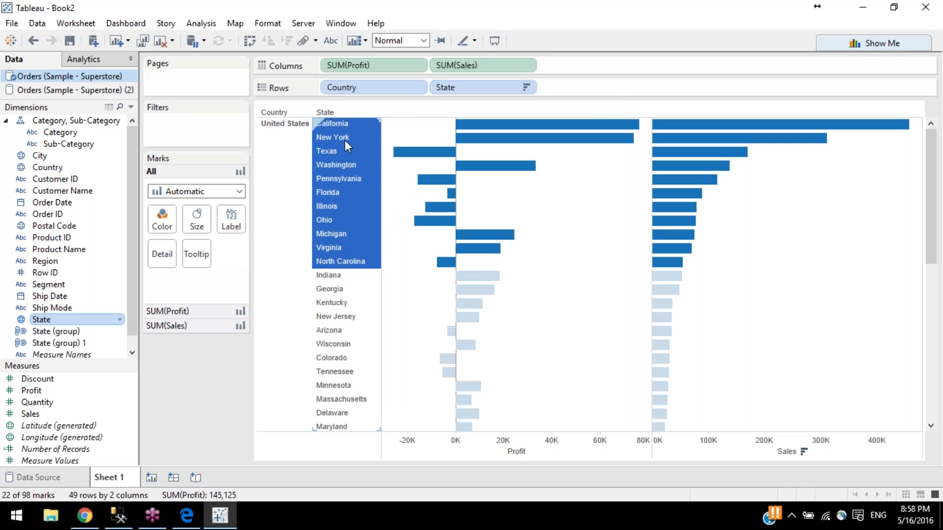
mouse_move(345, 140)
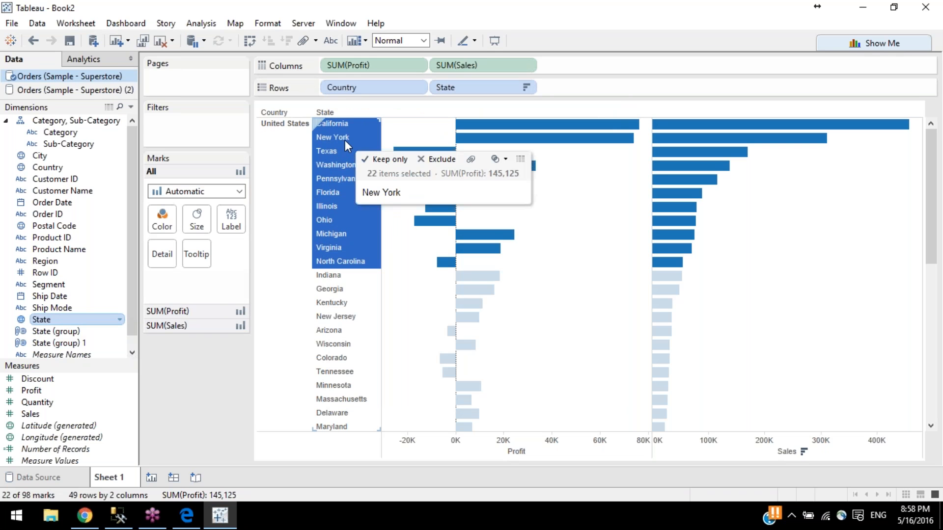
click(496, 163)
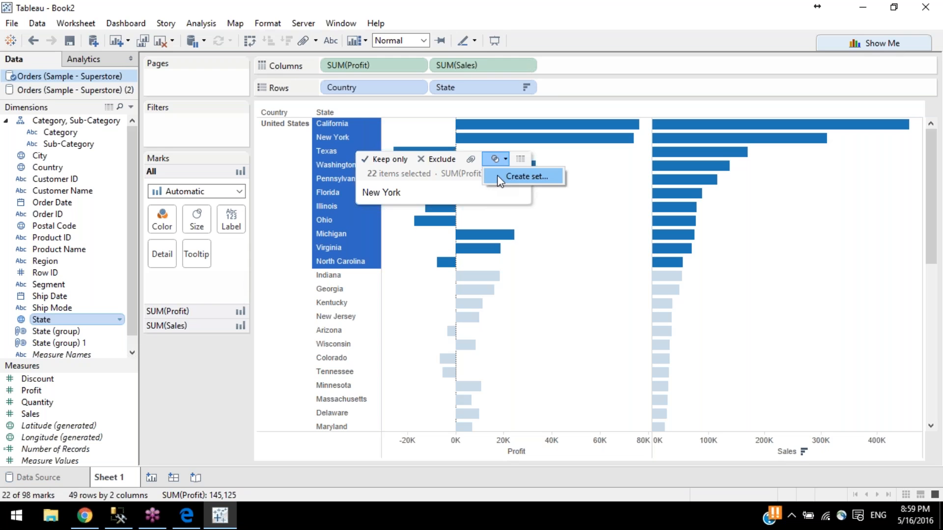
click(499, 178)
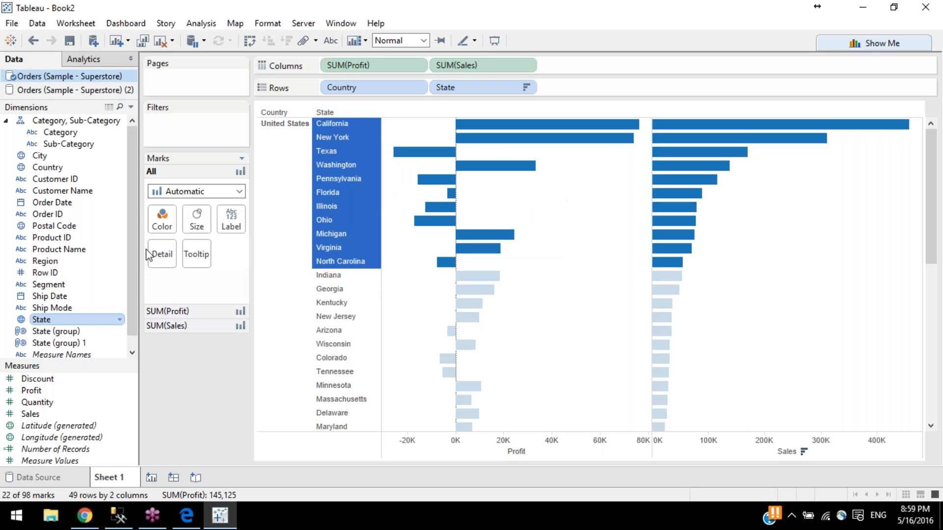
Step: Start a new set from the State dimension and look through its list of states
right_click(63, 319)
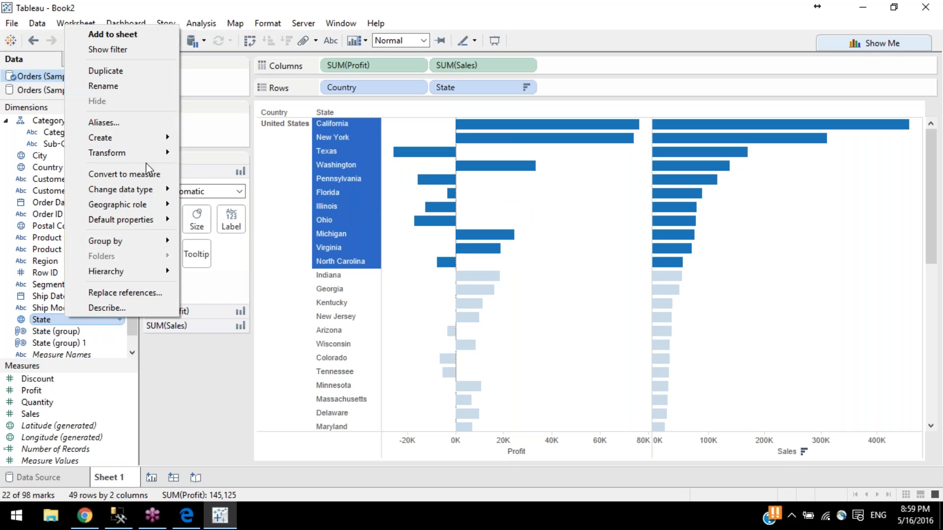
mouse_move(152, 143)
click(213, 164)
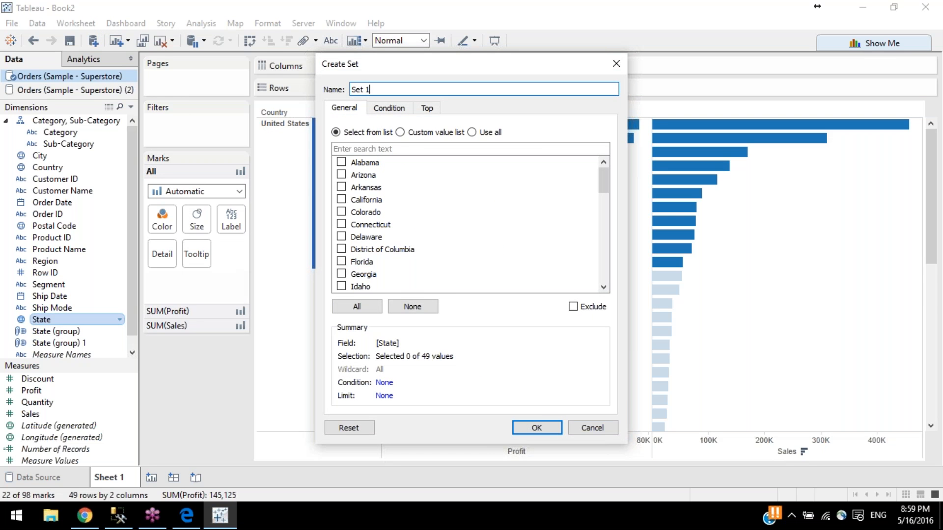
scroll(396, 282, down, 2)
scroll(396, 282, down, 10)
scroll(396, 281, up, 15)
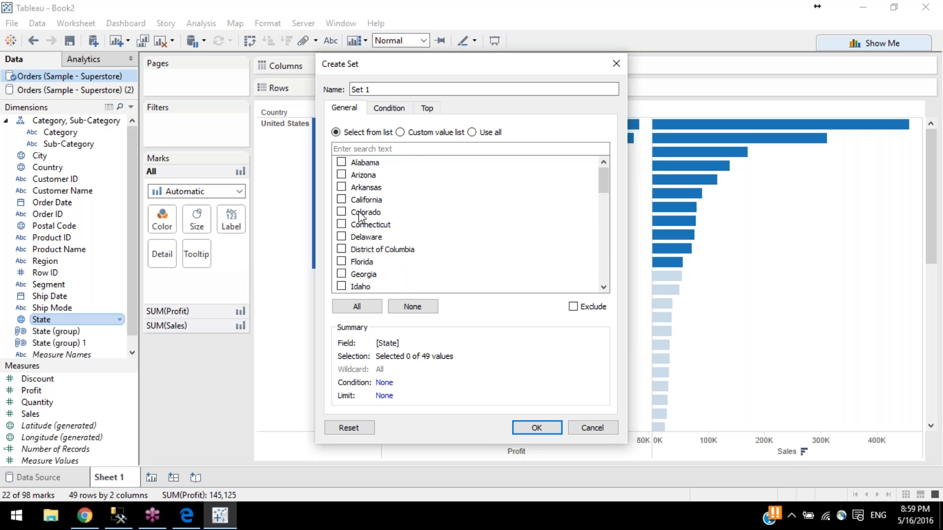
Step: Include Alabama, Arizona and Arkansas in the set as a trial and clear them again
click(342, 163)
click(343, 185)
click(342, 174)
click(342, 187)
click(343, 175)
click(342, 163)
Step: Search for "il" in the set's custom value list, add Illinois, and compare with the selection from the full list
click(419, 132)
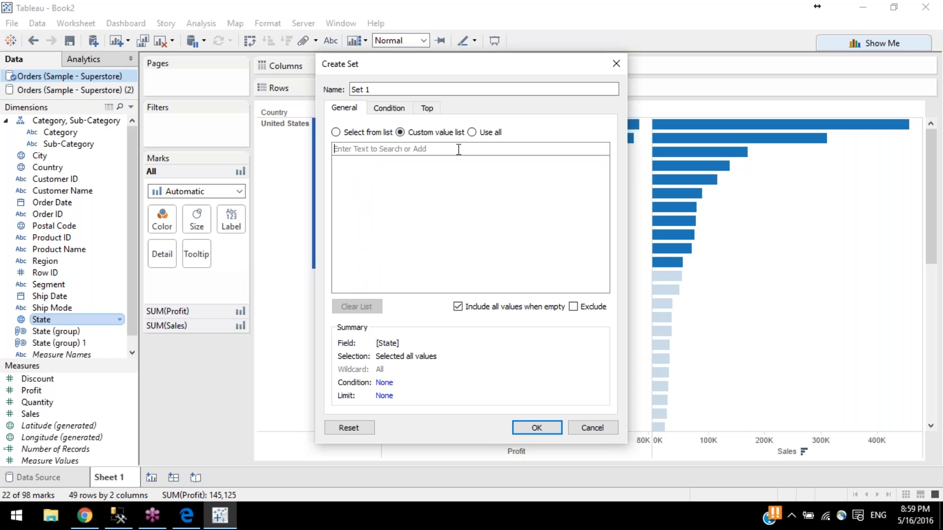
text(il)
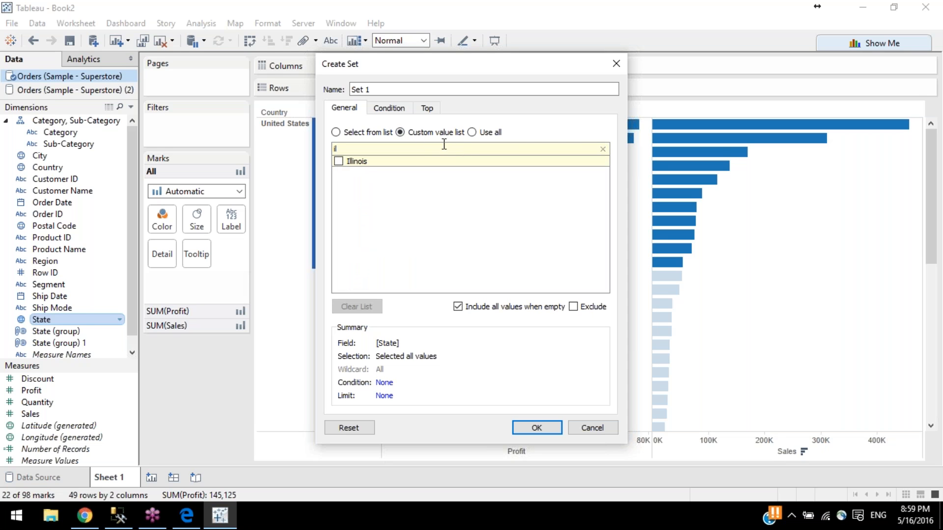
click(339, 161)
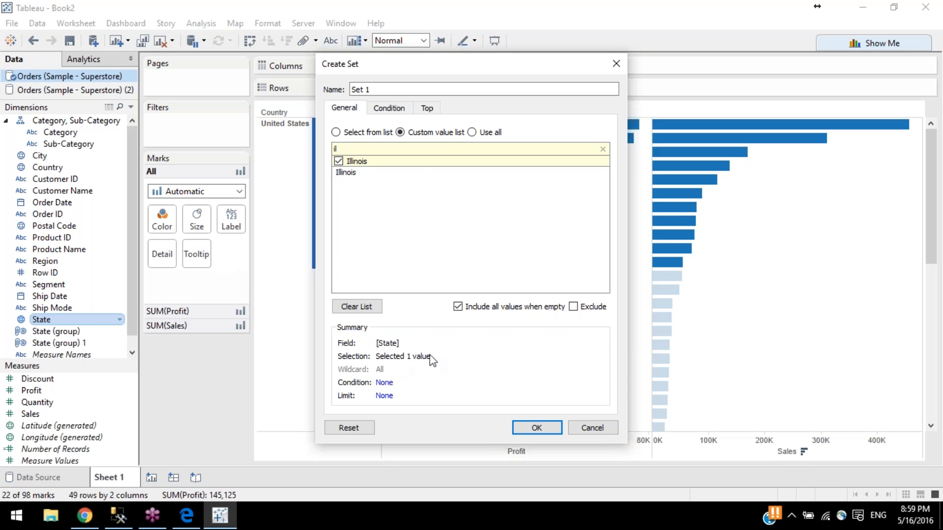
click(349, 134)
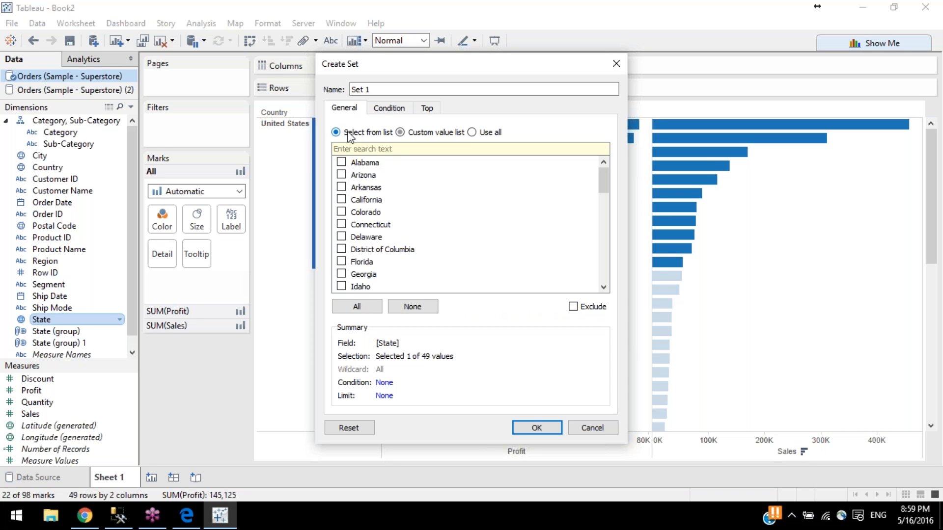
click(406, 138)
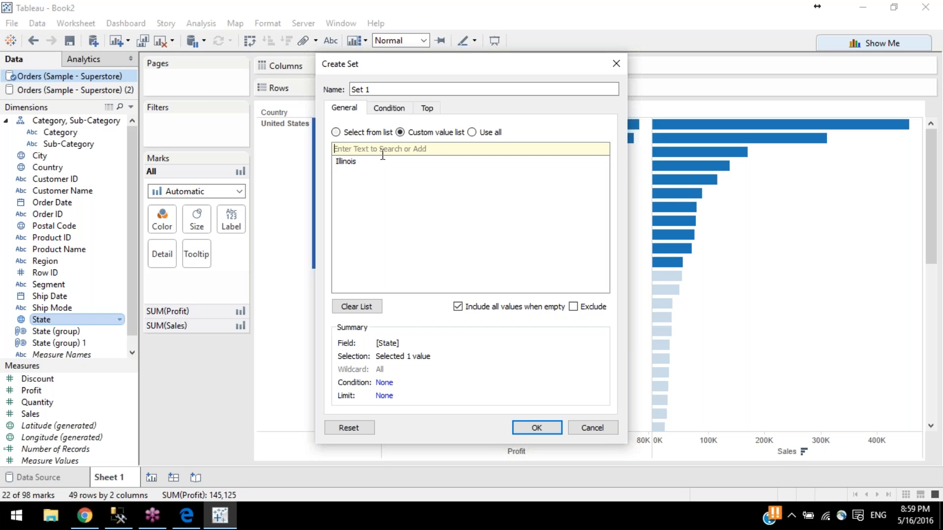
Step: Add Alabama, Arizona, California and Ohio to the set from the full list of states
click(352, 139)
click(342, 162)
click(342, 175)
scroll(344, 267, down, 9)
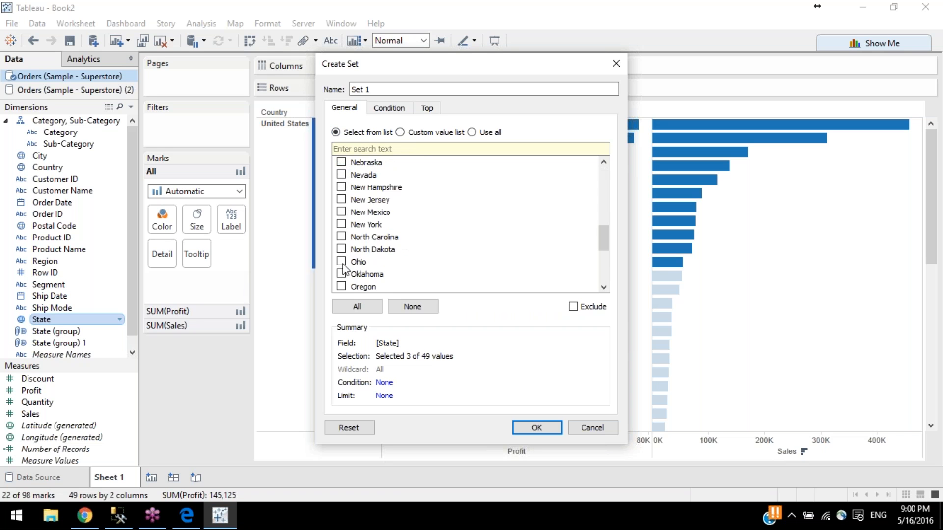
click(341, 224)
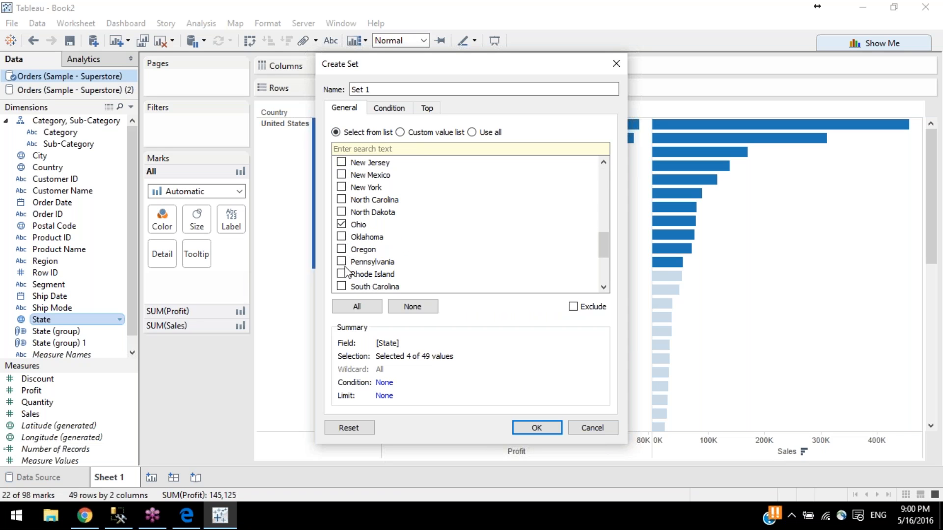
scroll(345, 270, up, 10)
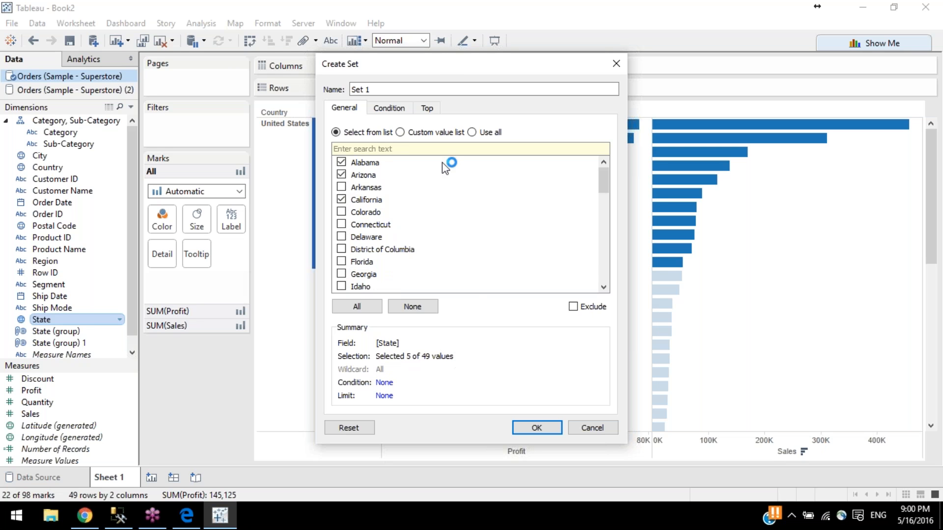
Step: Remove California from the set's custom value list and check the remaining members in both list modes
click(411, 130)
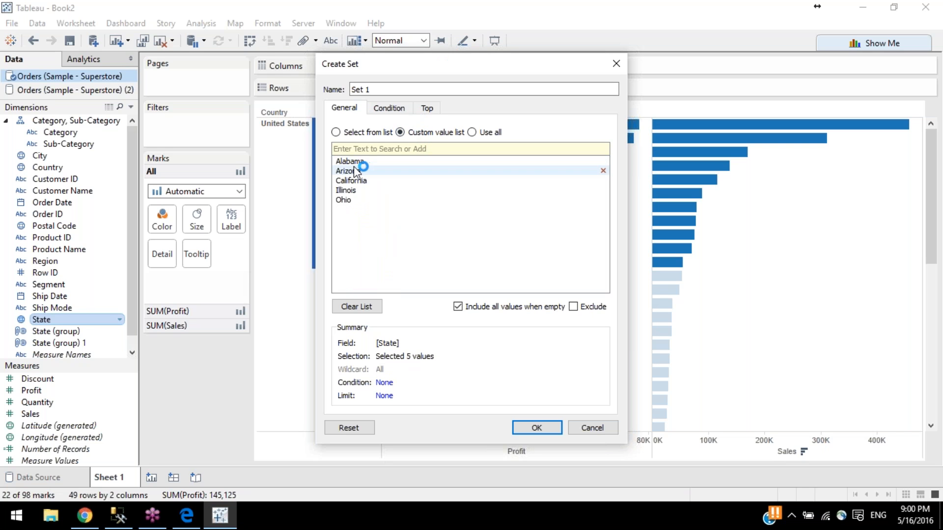
click(602, 180)
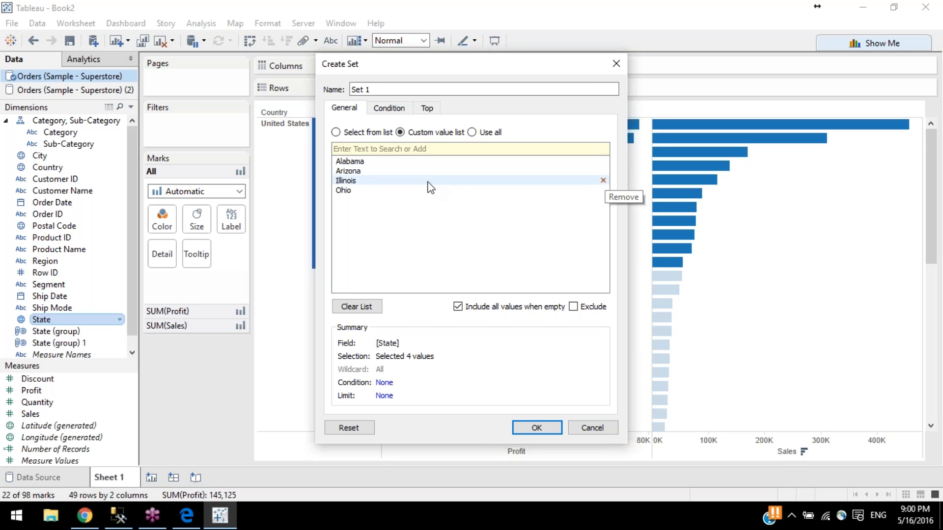
click(356, 135)
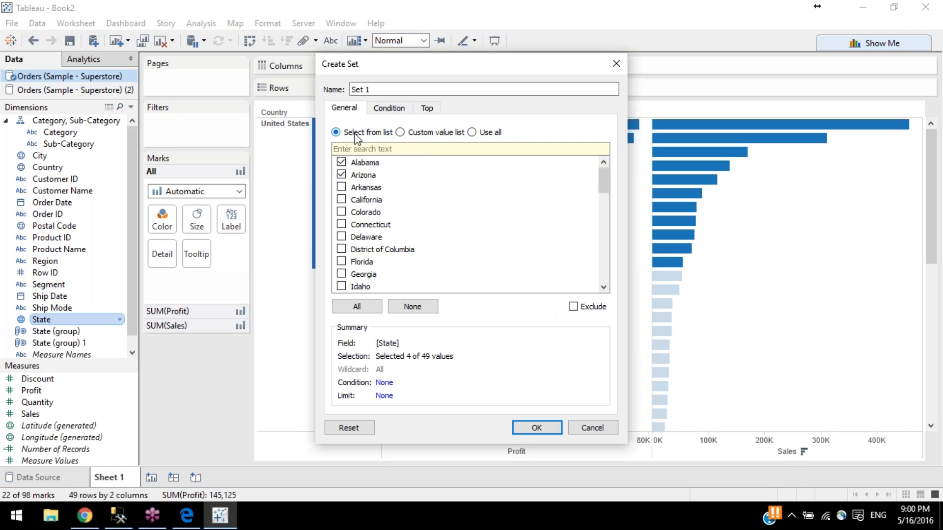
scroll(379, 241, down, 10)
scroll(379, 240, up, 5)
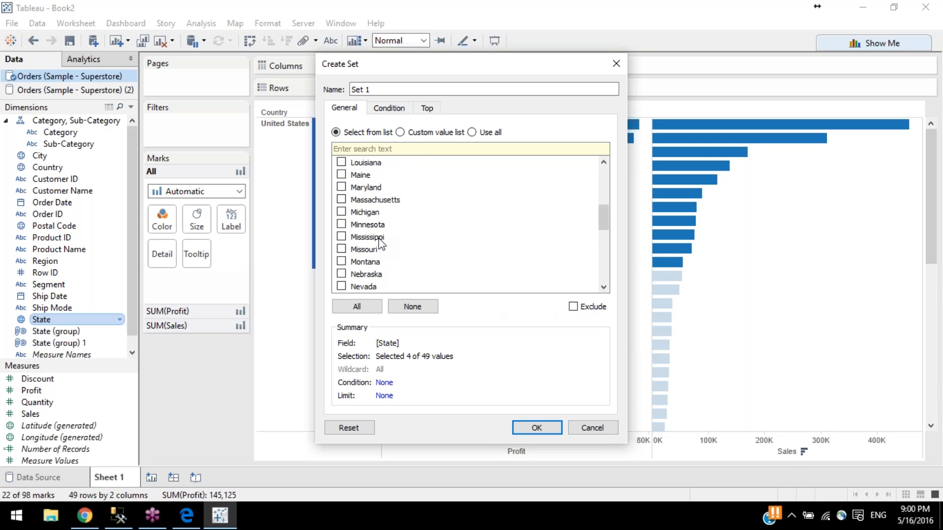
click(428, 133)
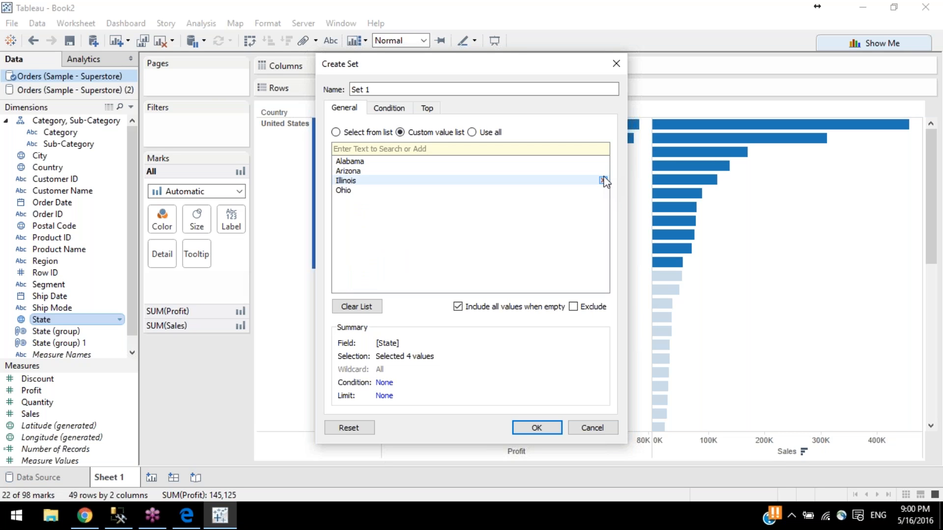
Step: Set the set's membership to use all values, comparing it with the other selection modes
click(472, 132)
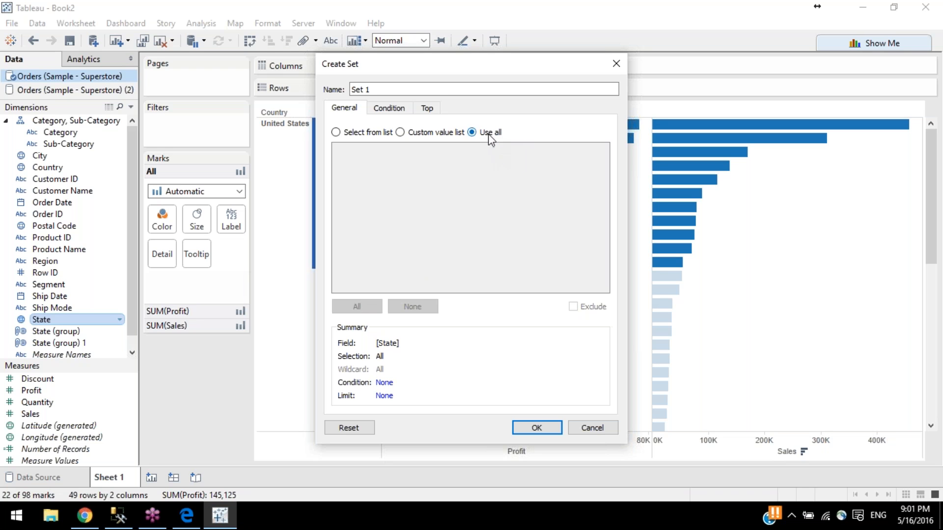
click(363, 133)
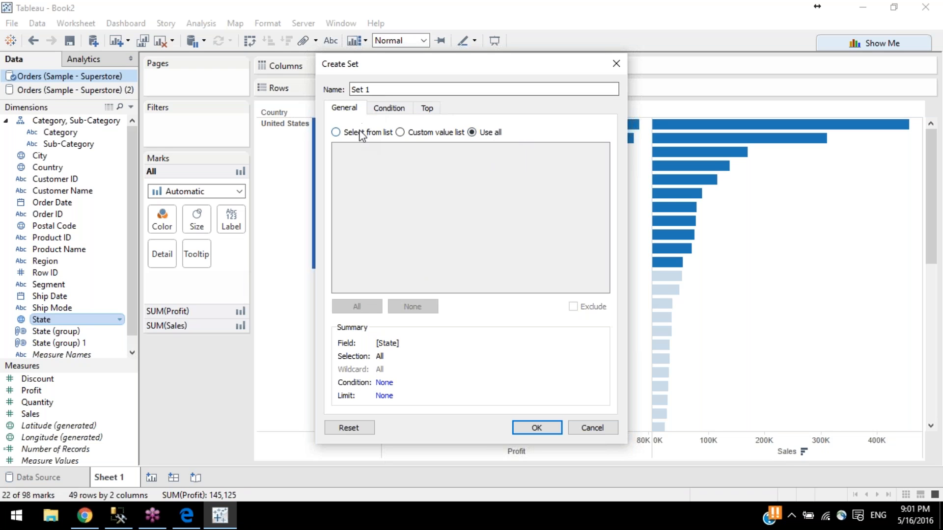
click(410, 138)
click(481, 133)
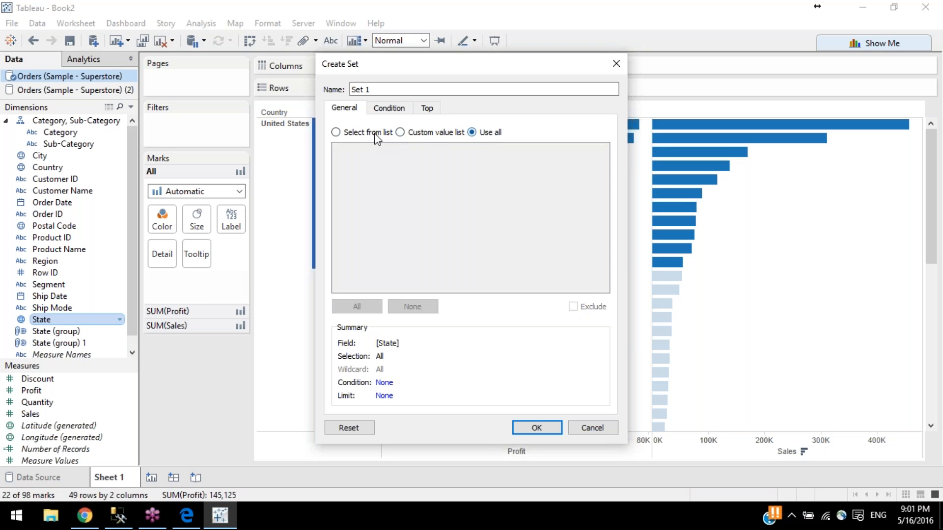
Step: Select all states from the list as set members and open the set's condition settings
click(369, 134)
click(374, 307)
scroll(380, 231, down, 8)
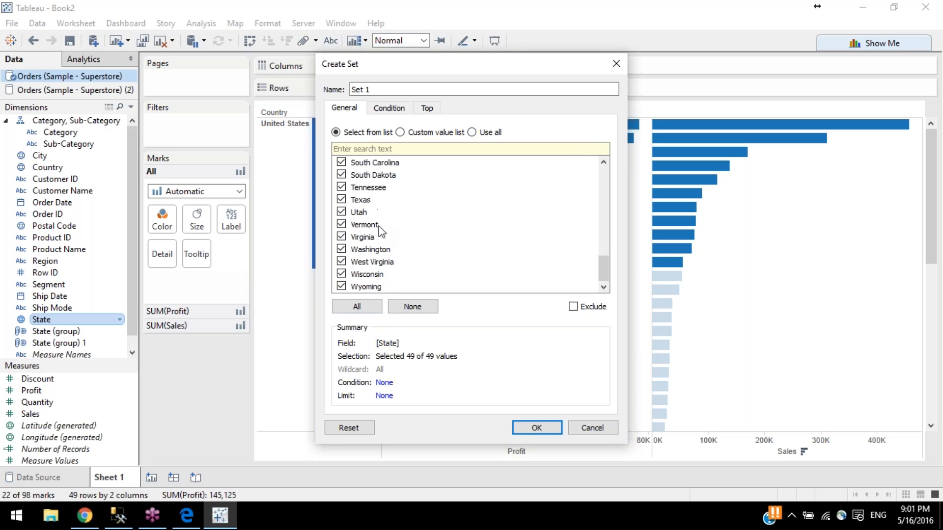
scroll(380, 231, up, 13)
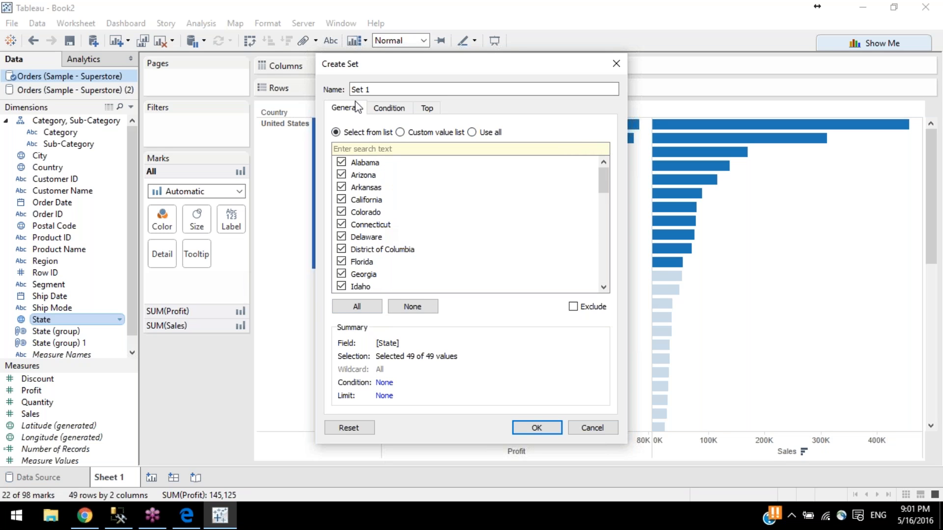
click(399, 110)
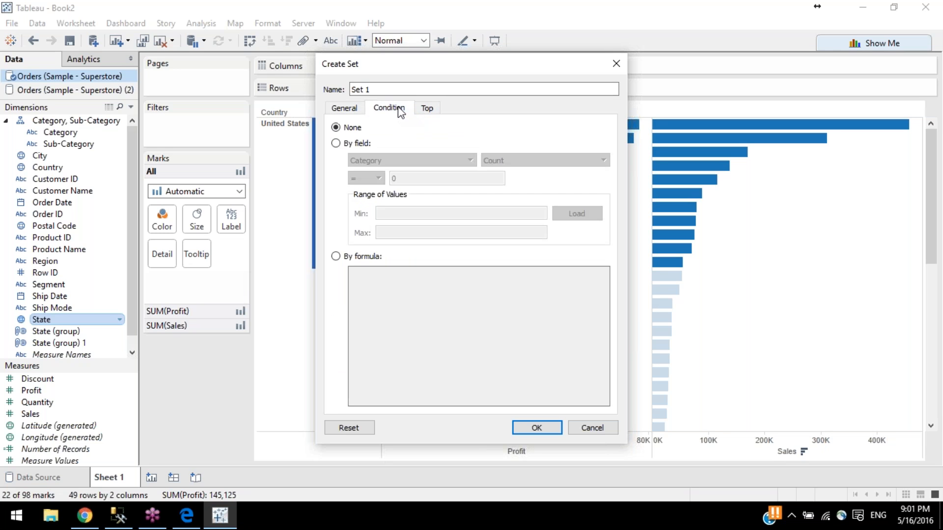
Step: Limit the set to the top 10 states by sum of Sales and create it as Set 1
click(426, 109)
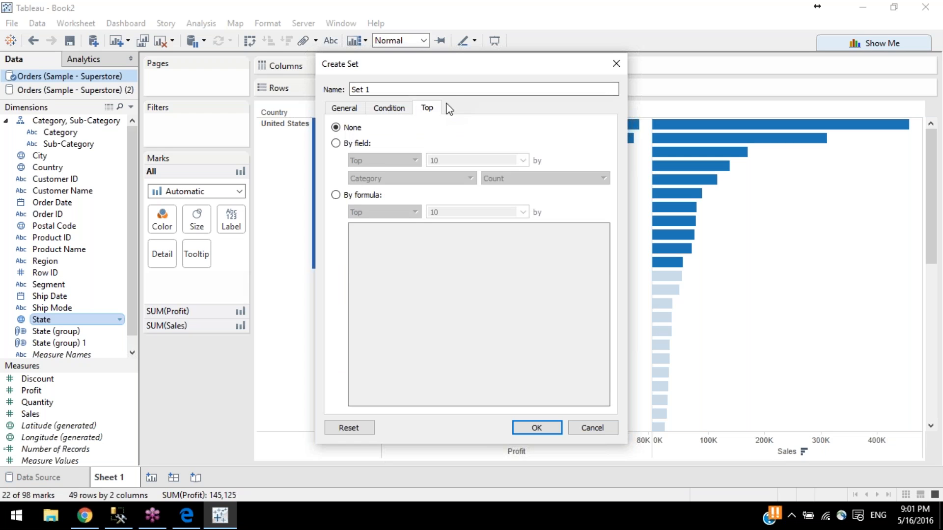
click(337, 147)
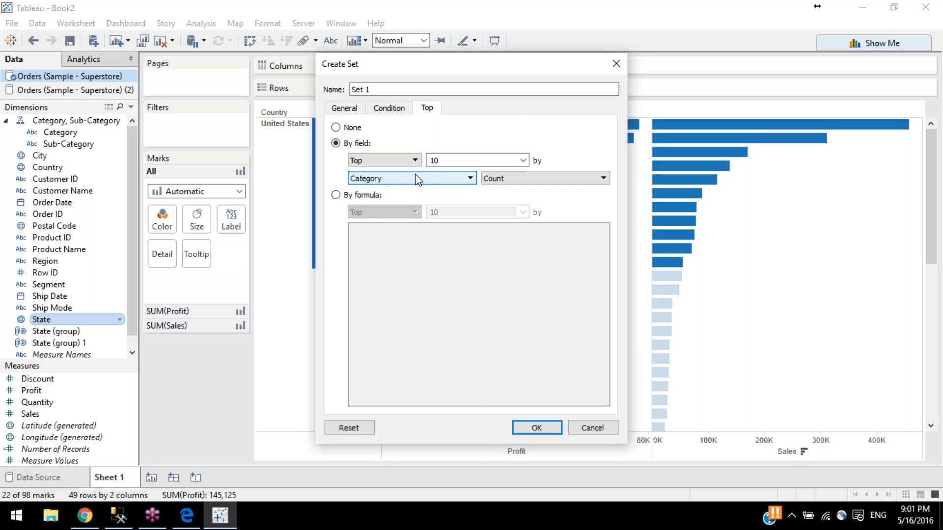
click(417, 180)
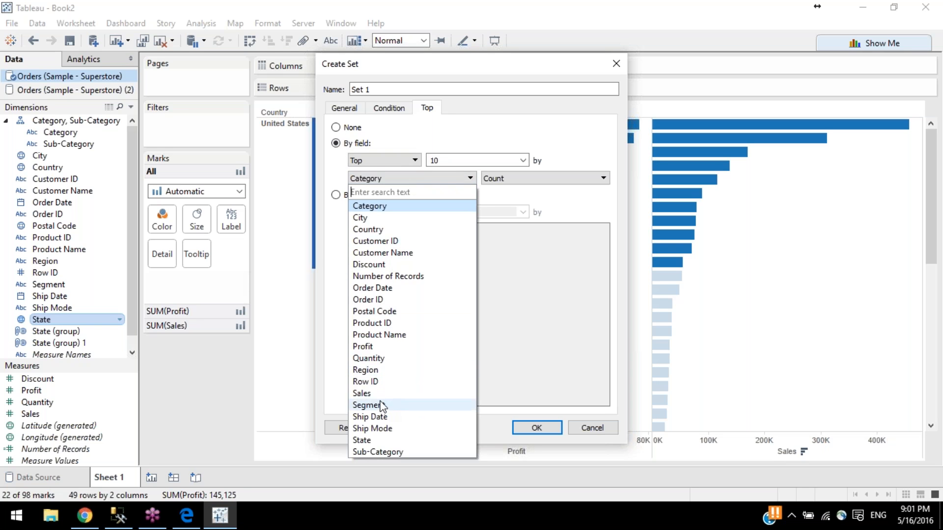
click(365, 394)
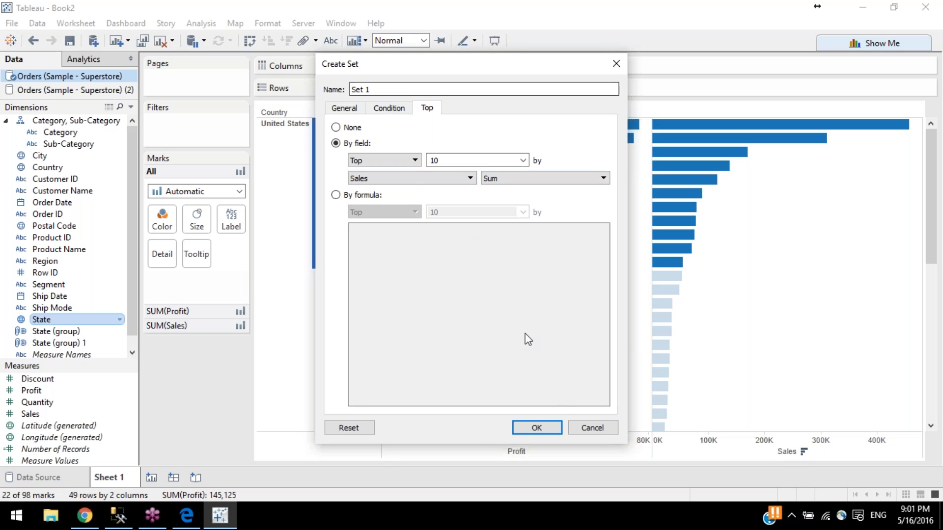
click(530, 430)
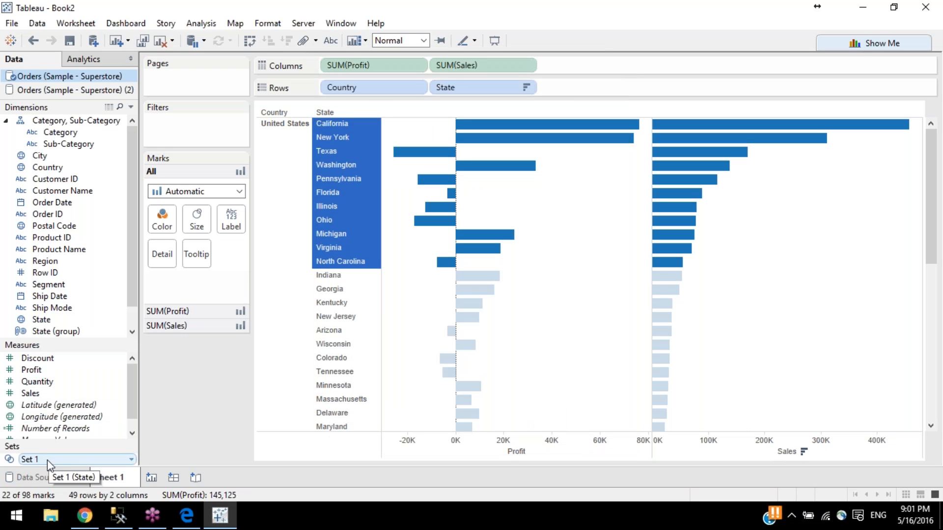
Step: Replace State on the rows with Set 1, try showing the set's members, and return to the in/out display
drag(47, 460, 491, 84)
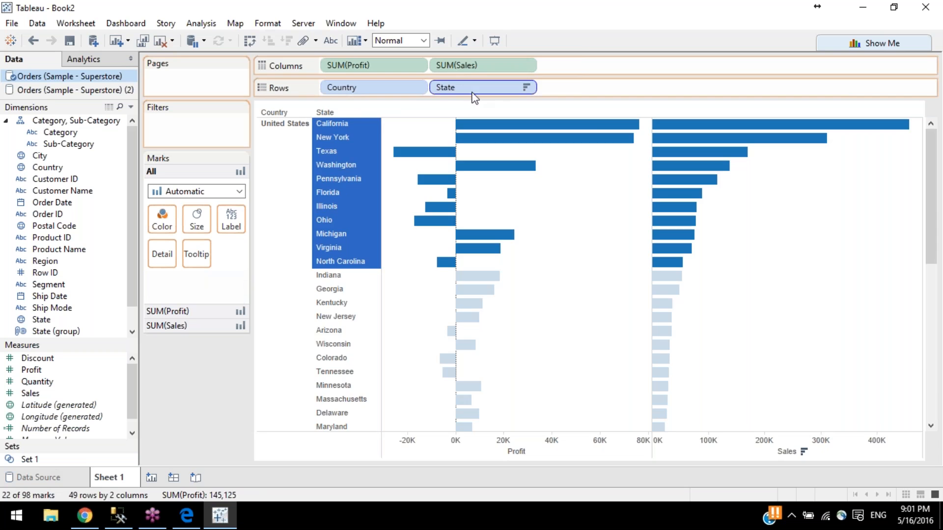
click(526, 87)
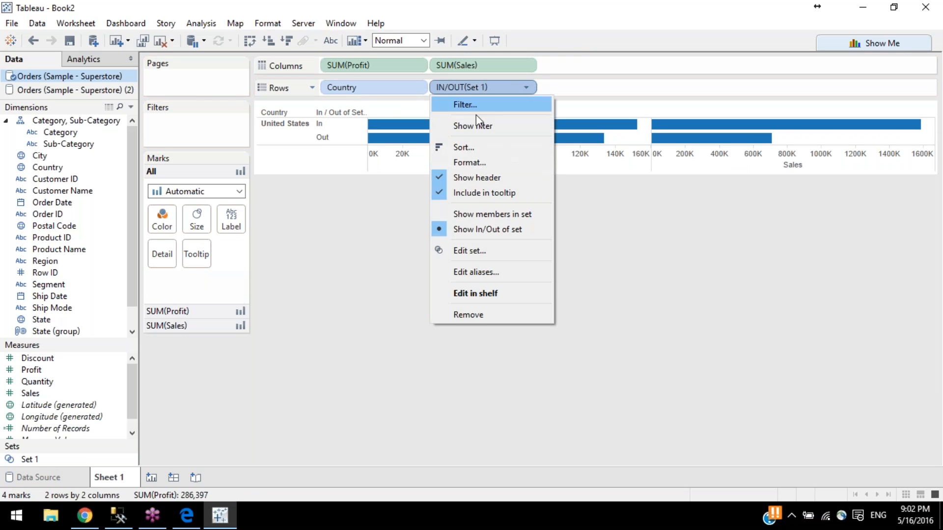
click(473, 213)
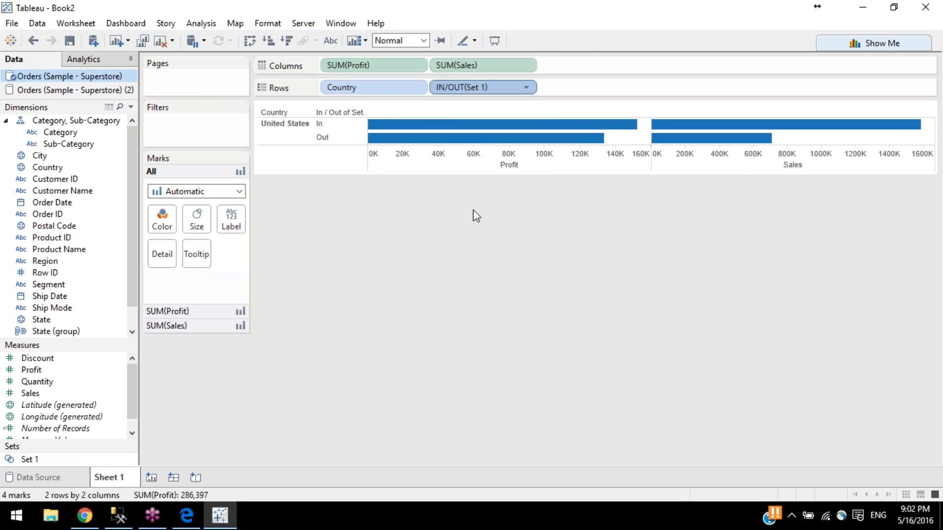
click(33, 41)
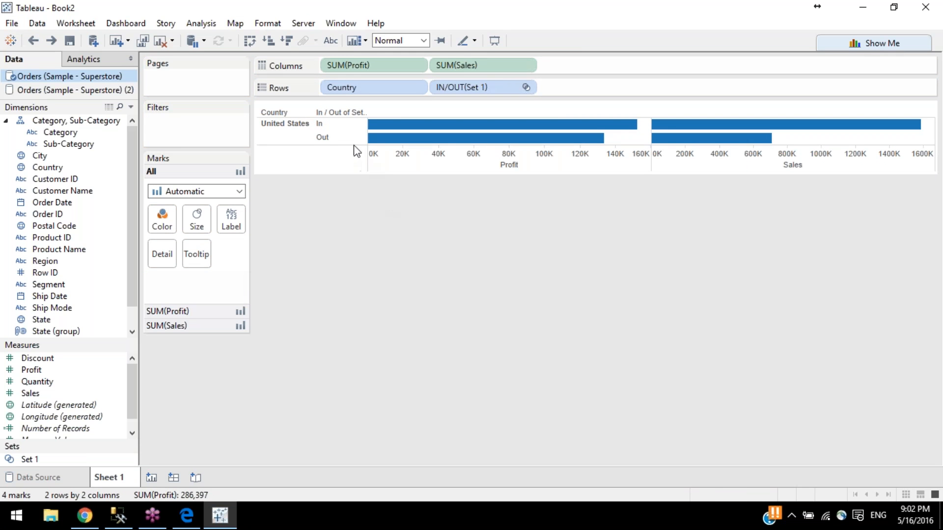
Step: Examine the profit and sales values of the In and Out bars
click(349, 128)
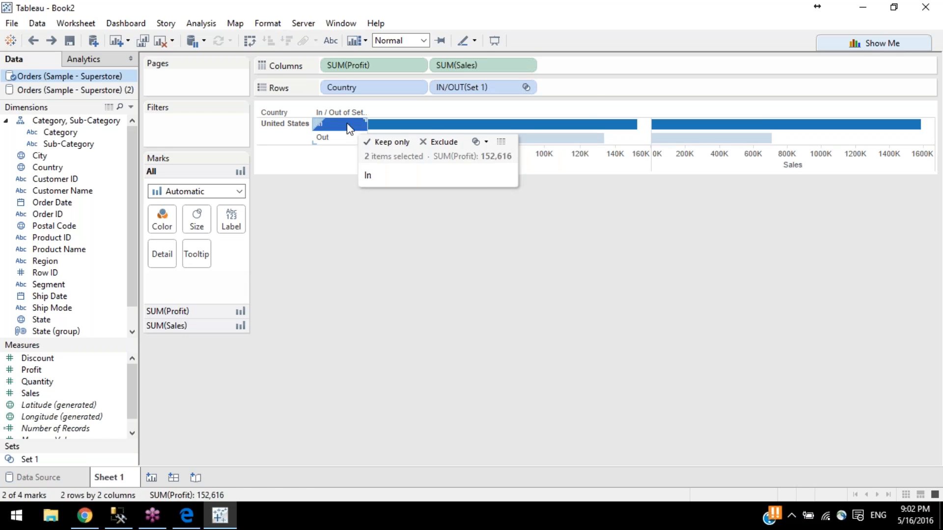
click(348, 126)
mouse_move(766, 126)
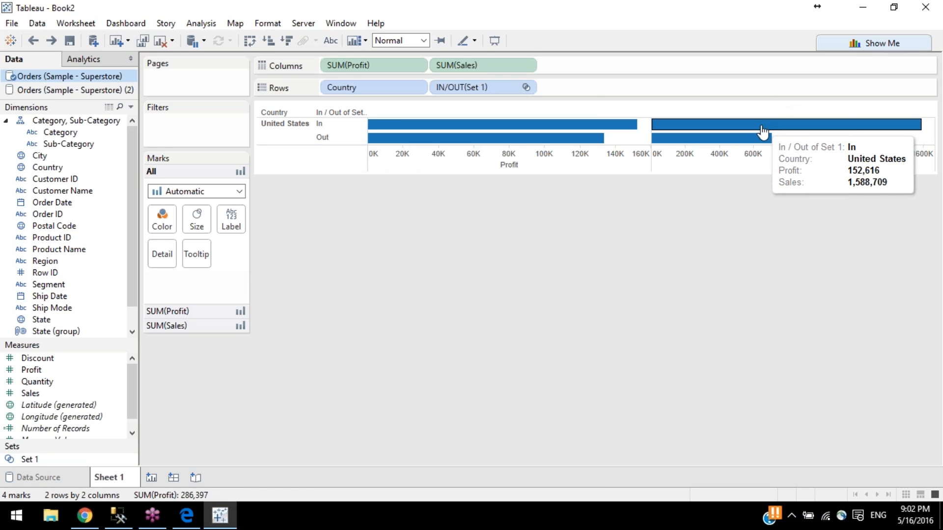
mouse_move(760, 145)
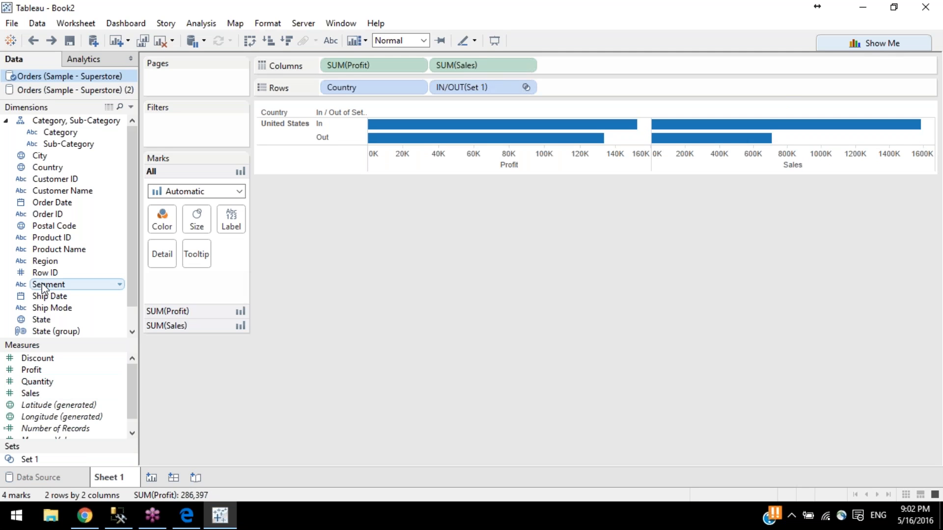
Step: Break the In and Out rows down by State, compare the states in each part, and remove State from the rows again
drag(41, 319, 606, 87)
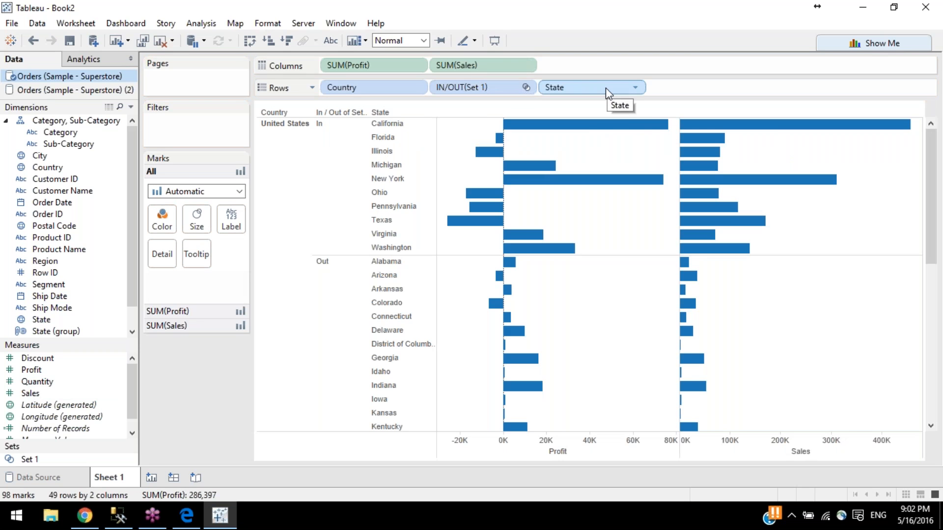
click(337, 152)
click(337, 152)
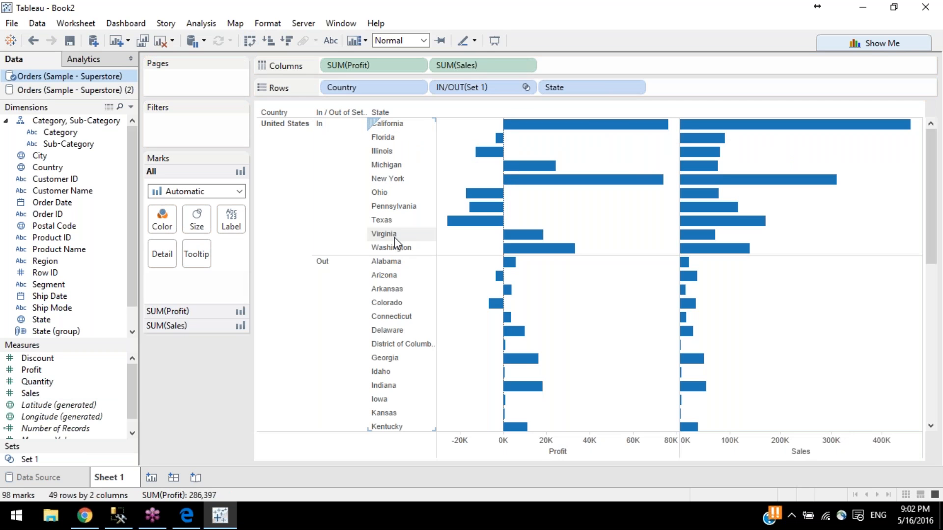
scroll(389, 275, down, 5)
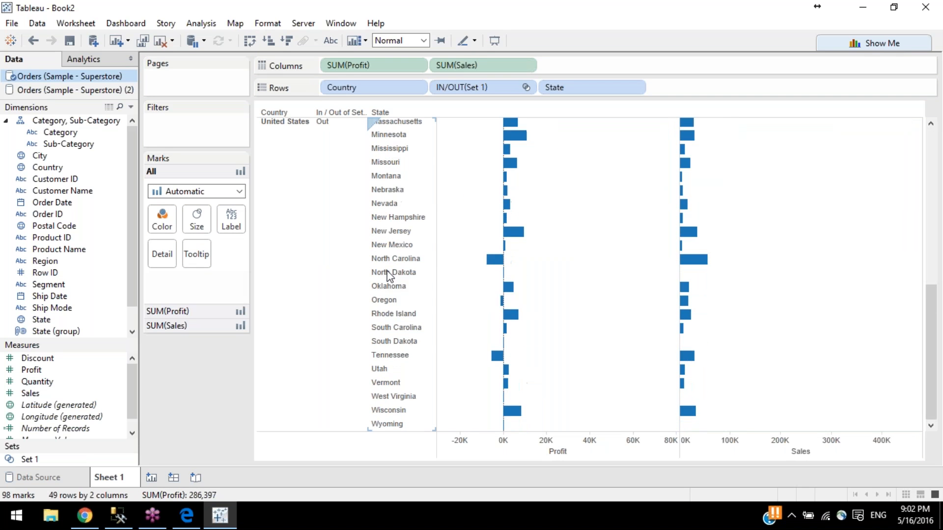
scroll(389, 275, up, 5)
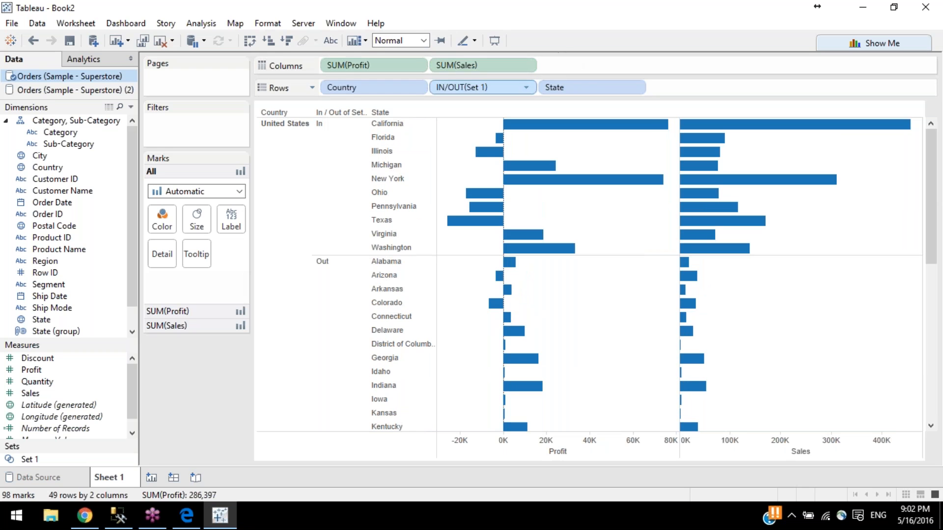
drag(580, 87, 167, 367)
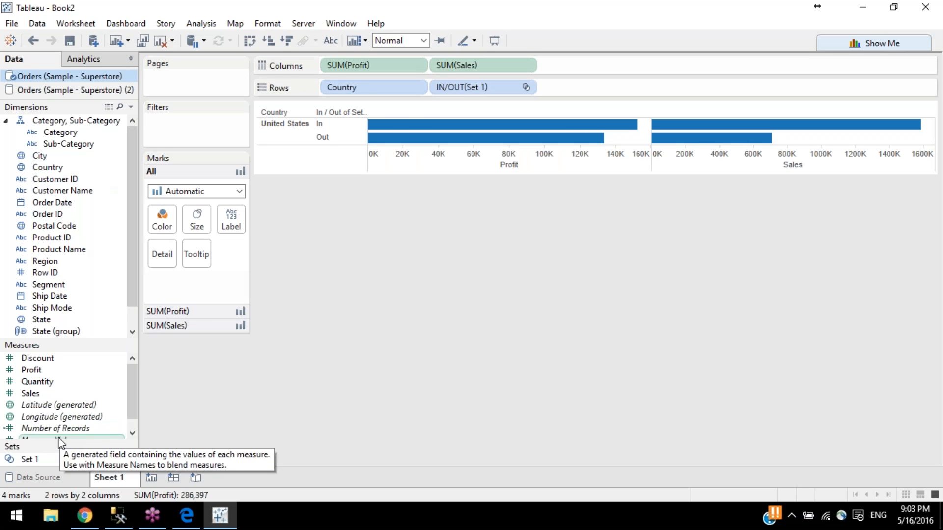
Step: Edit Set 1 and define a by-field condition requiring a distinct count of Category greater than 2
right_click(28, 460)
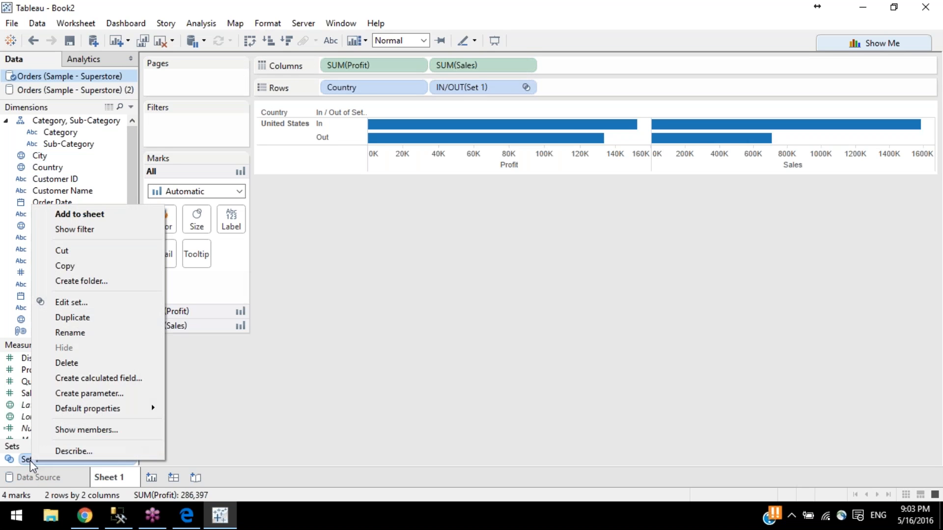
click(99, 302)
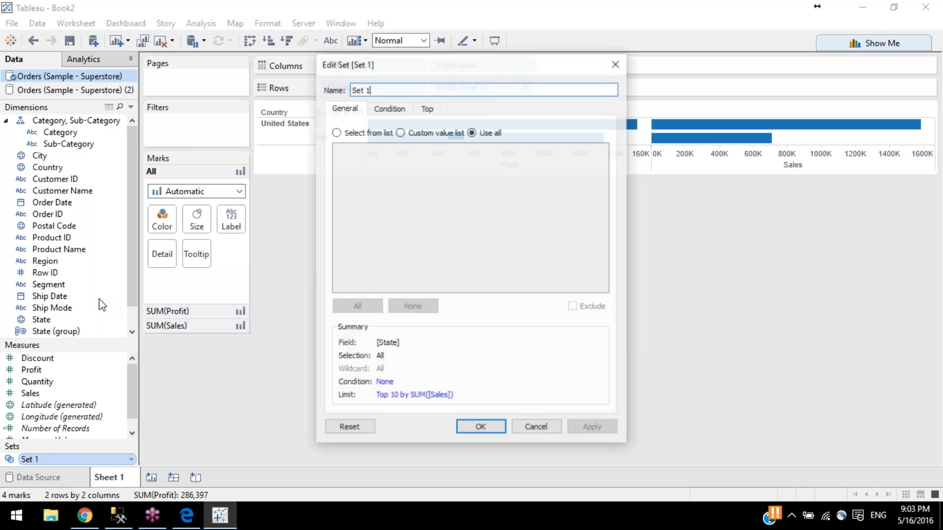
click(428, 111)
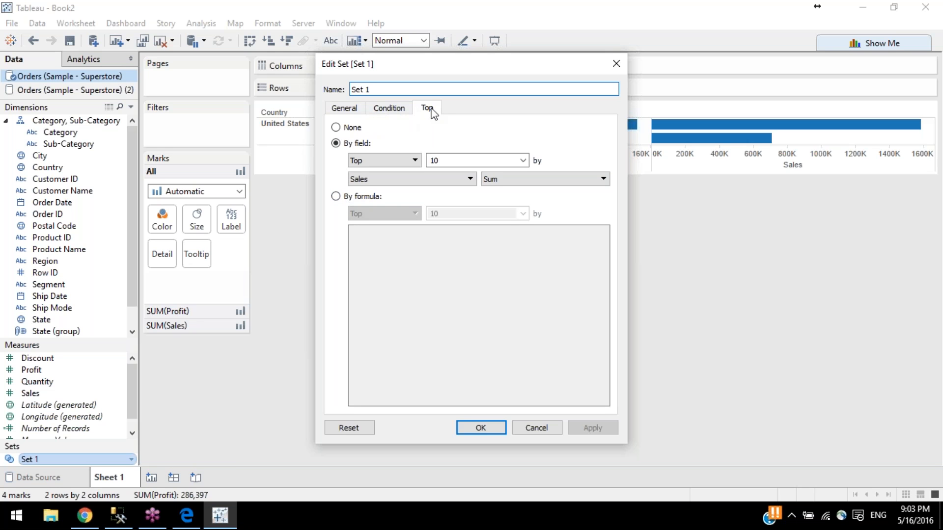
click(400, 115)
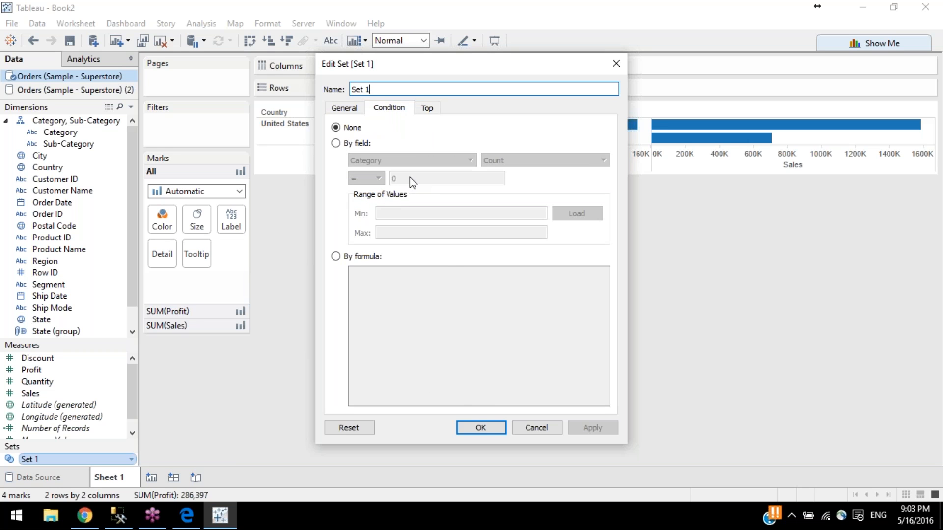
click(351, 143)
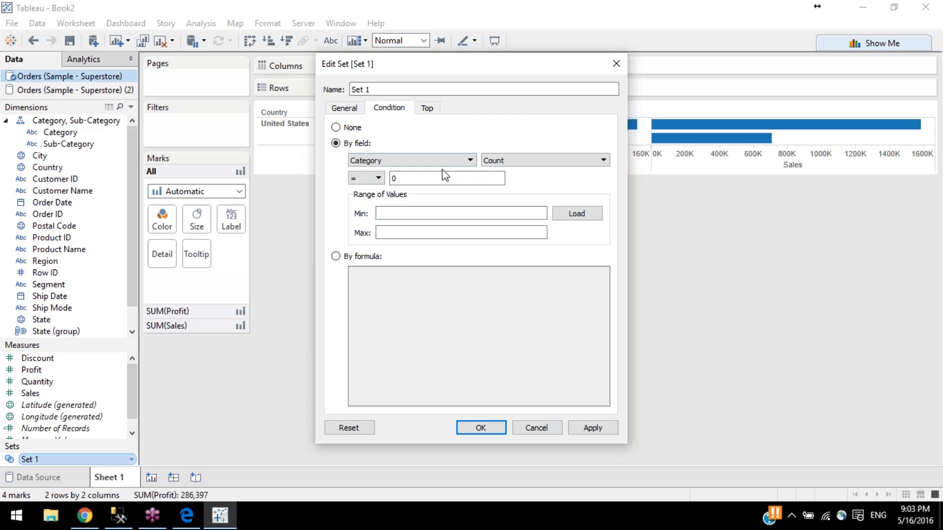
click(491, 160)
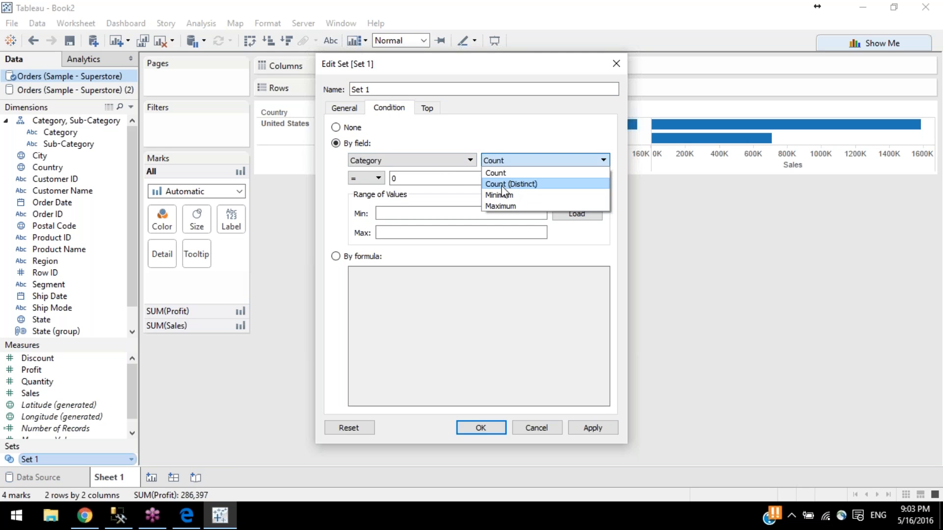
click(503, 185)
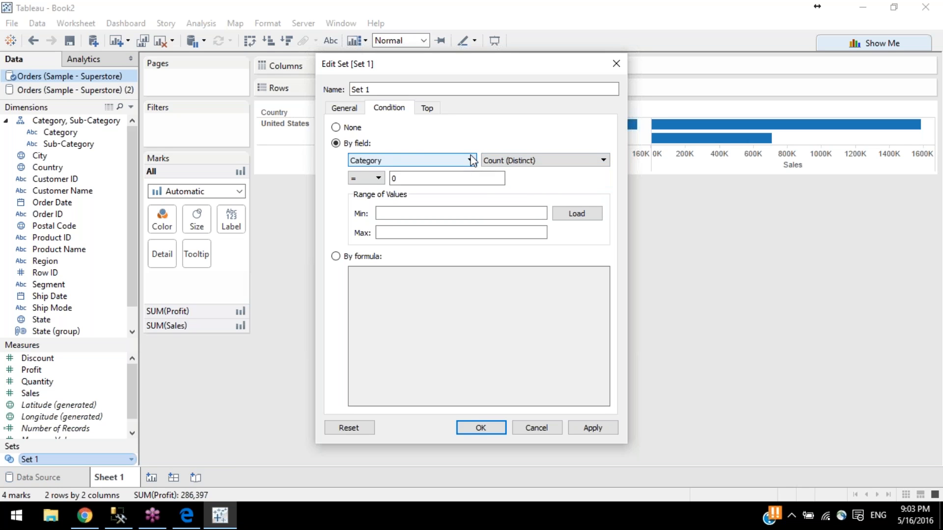
click(377, 178)
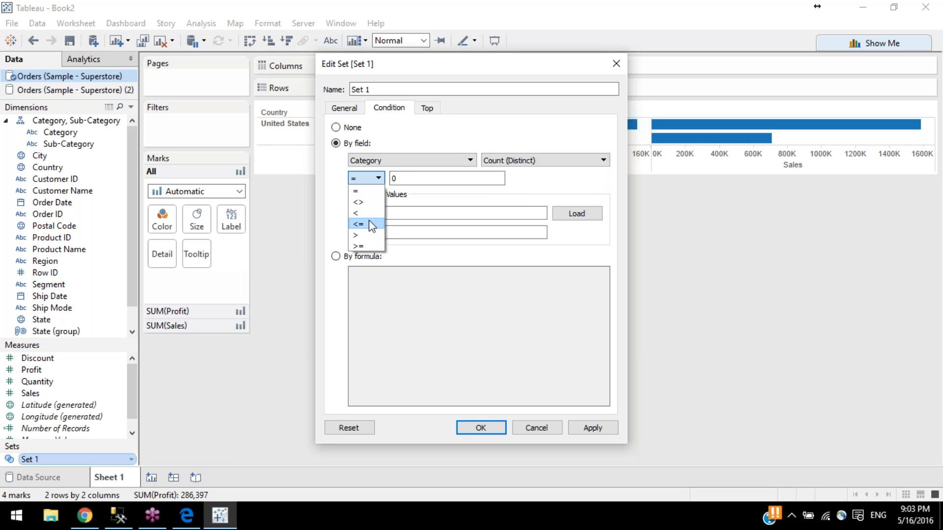
click(371, 236)
key(Tab)
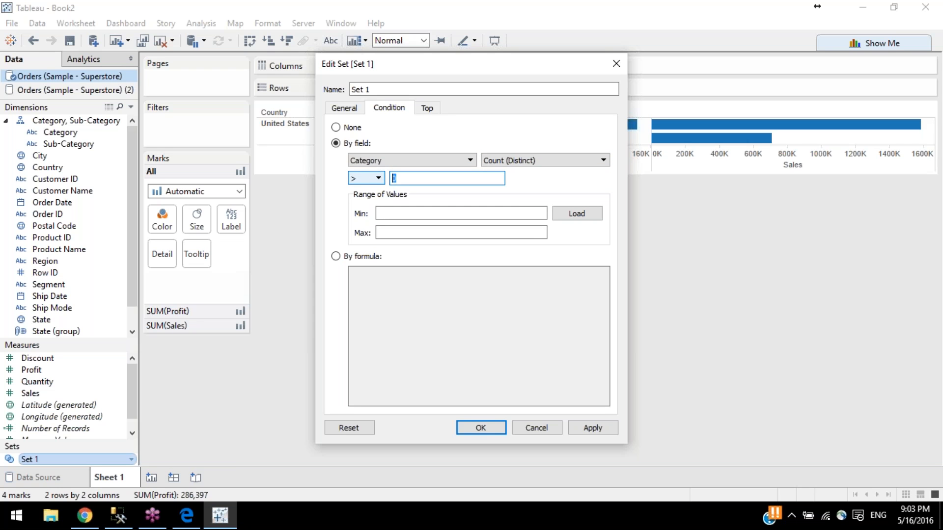
text(2)
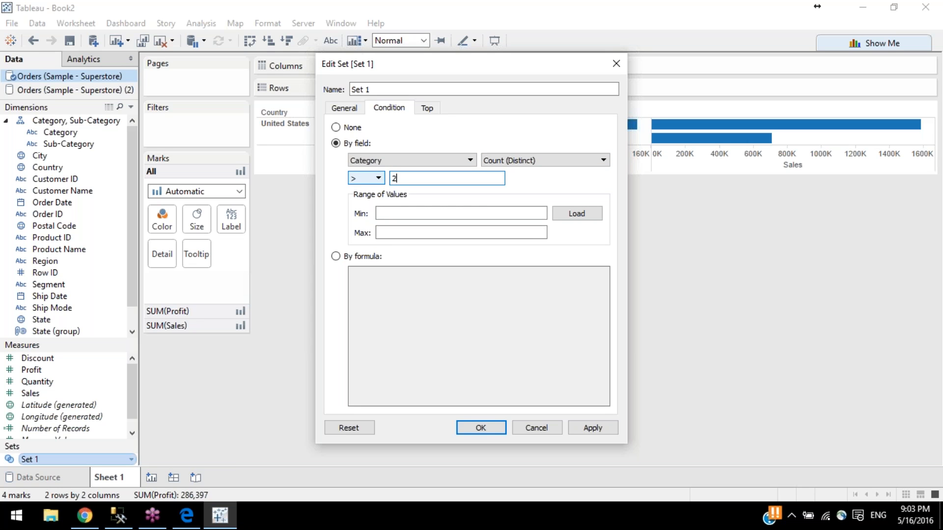
Step: Change the set's condition to sum of Sales greater than 100000 and load the field's range of values
click(444, 163)
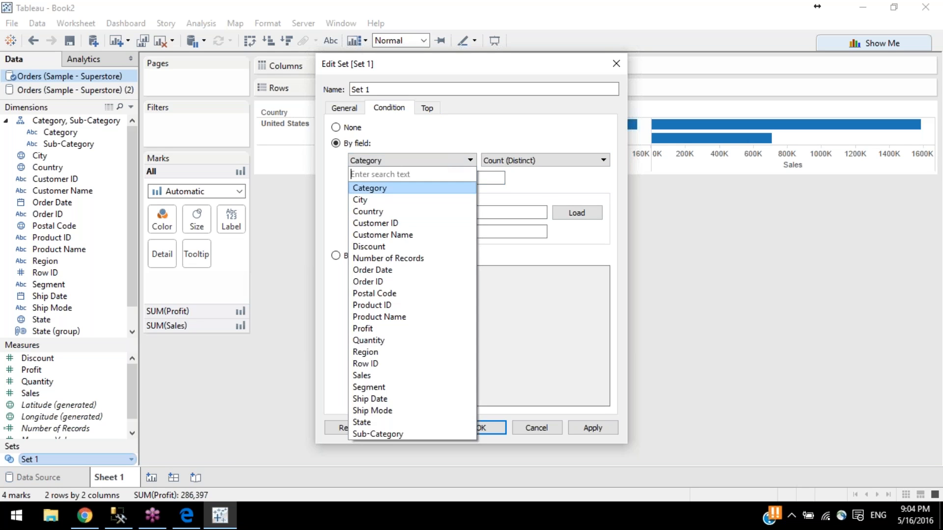
click(375, 375)
drag(416, 182, 363, 179)
text(100000)
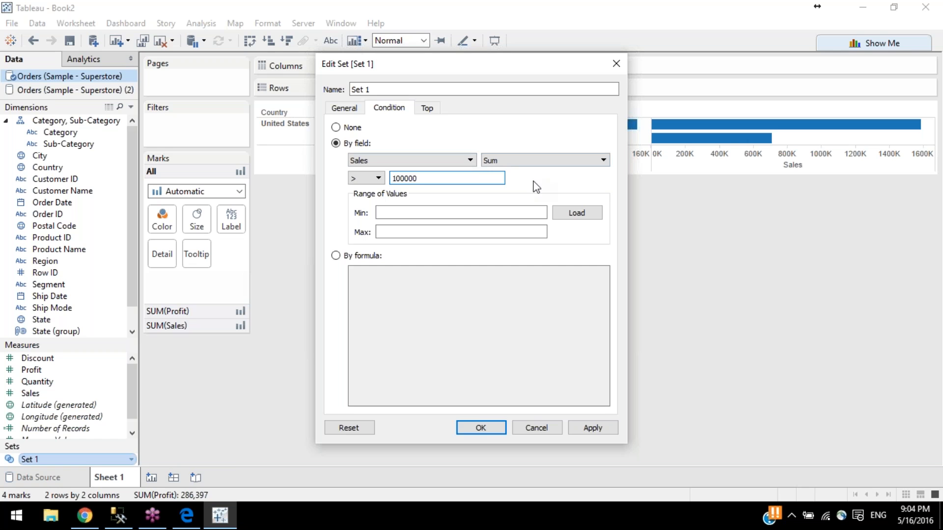
click(570, 214)
drag(398, 215, 342, 234)
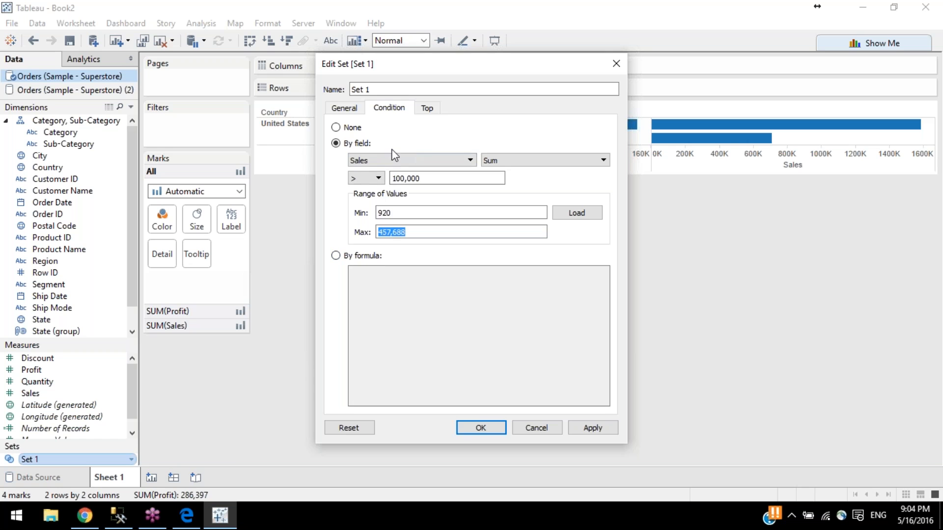
Step: Remove the top limit from Set 1, review its general summary and apply the condition to the chart
click(425, 110)
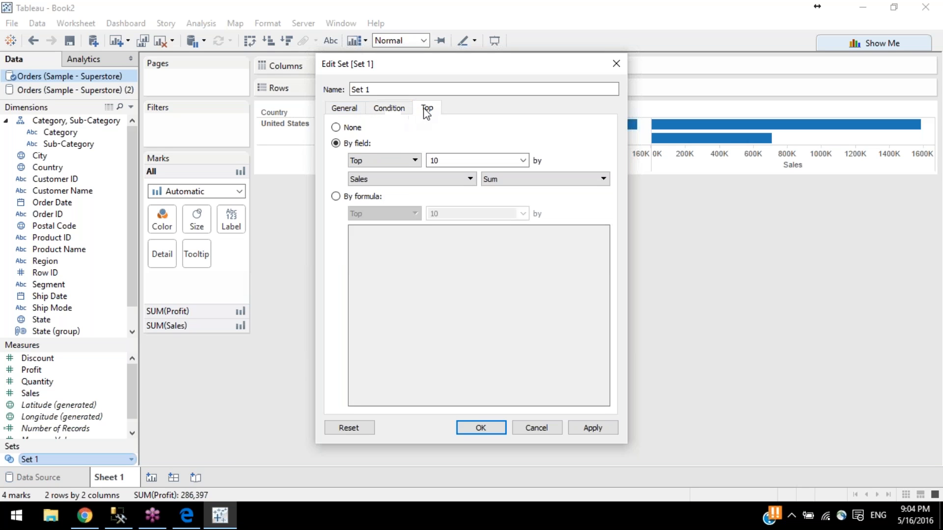
click(358, 127)
click(391, 108)
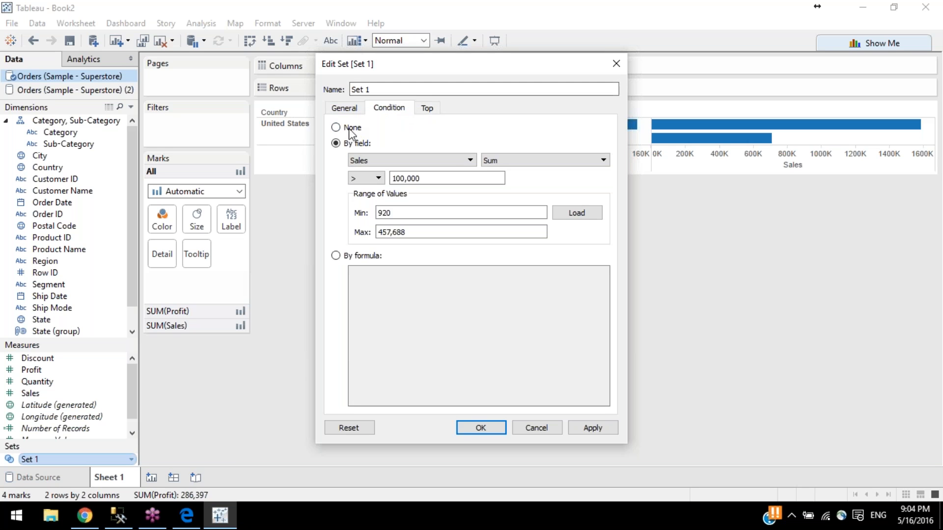
click(346, 109)
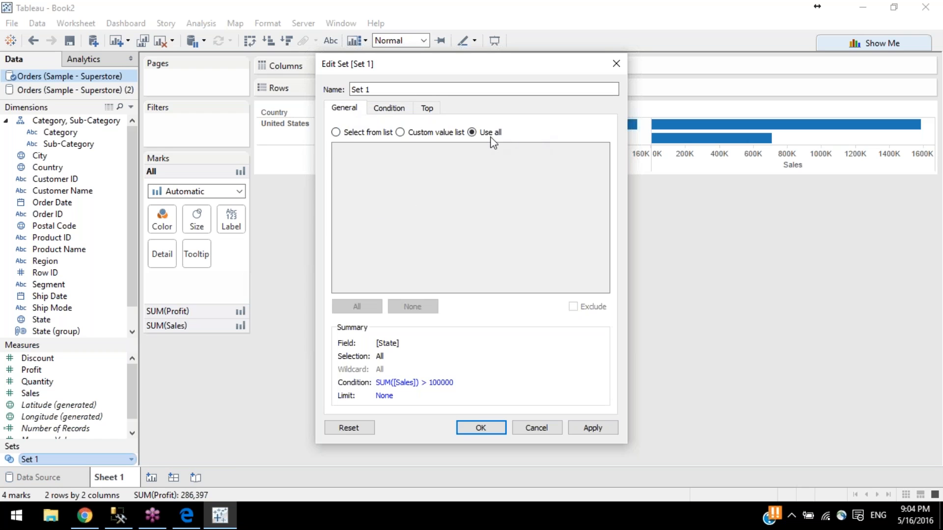
click(402, 108)
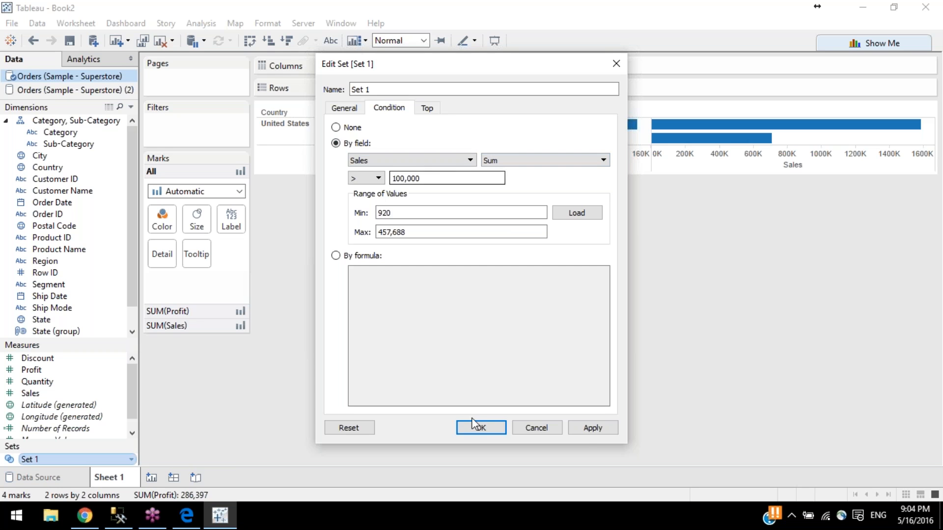
click(588, 430)
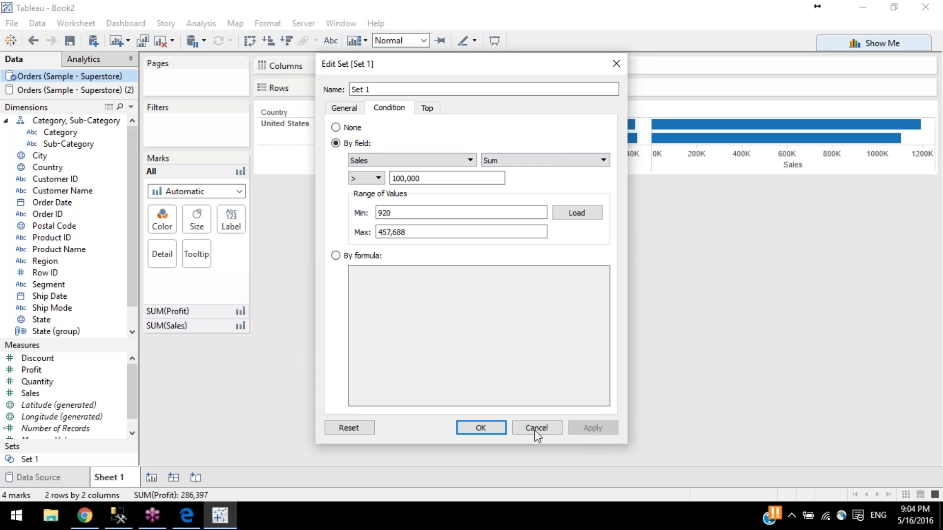
Step: Close the set editor, undo and redo the last set change, and compare the In and Out bars of both versions
click(497, 432)
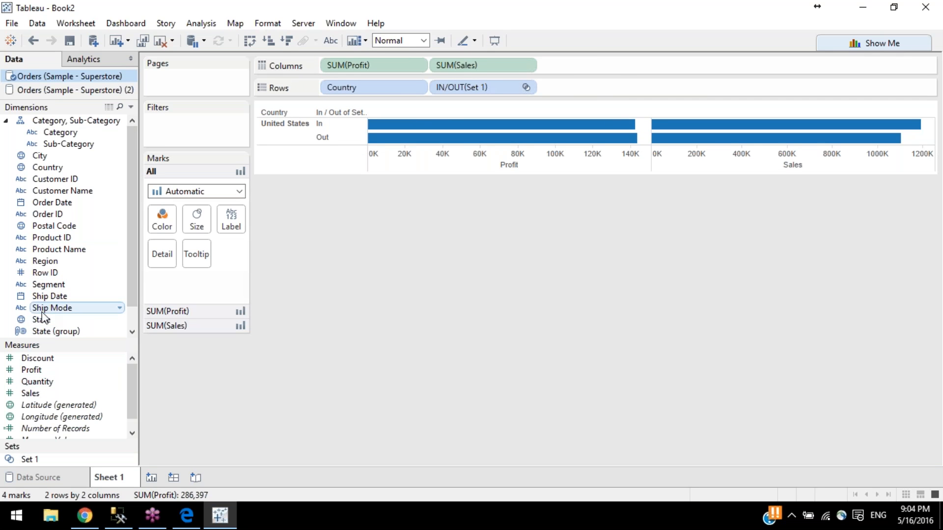
mouse_move(769, 139)
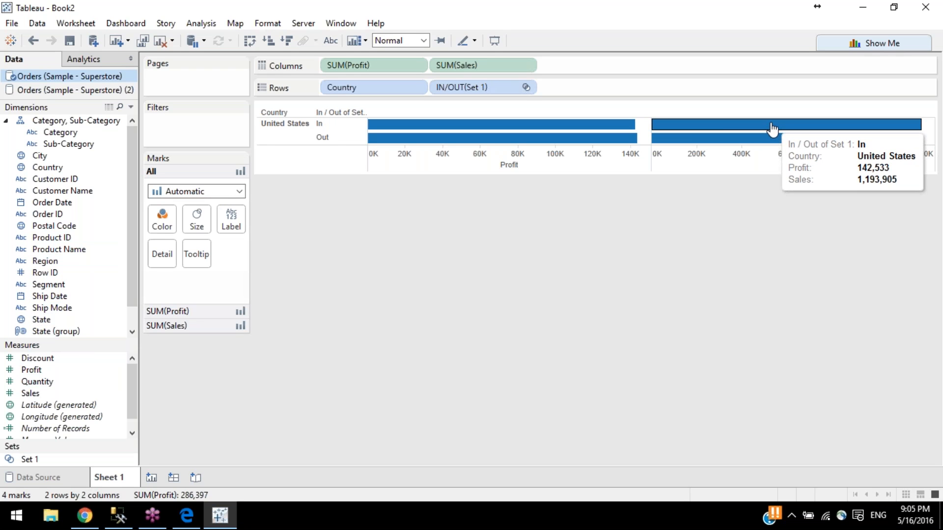
click(34, 41)
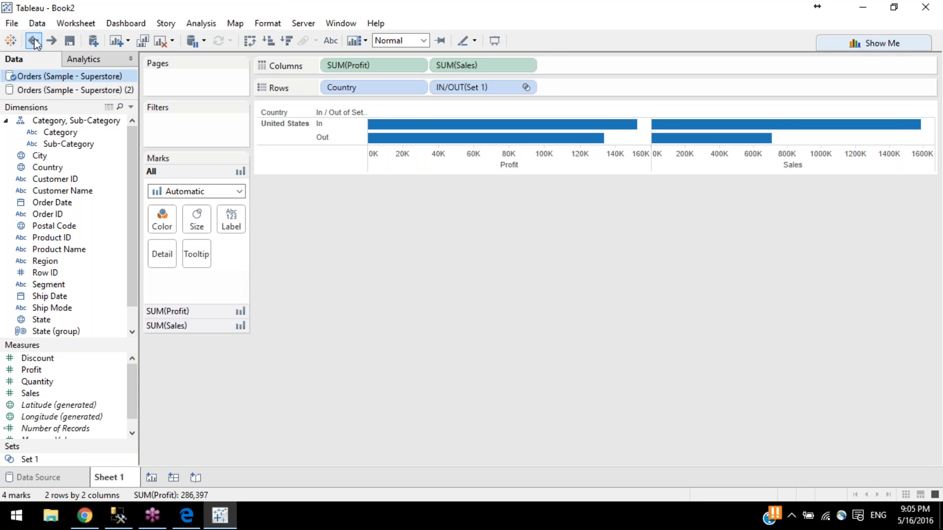
mouse_move(731, 131)
click(56, 40)
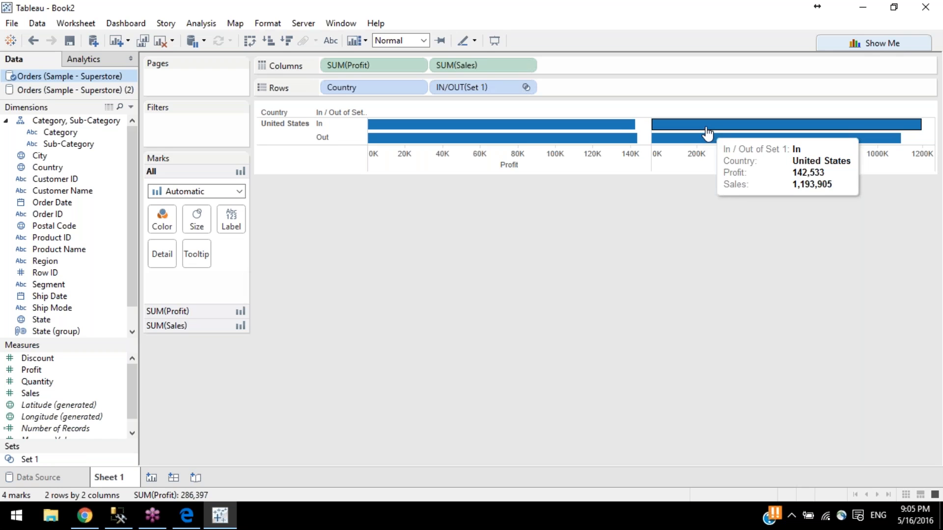
Step: Add State to the rows after the In/Out field and sort the states in descending order by Sales
click(46, 460)
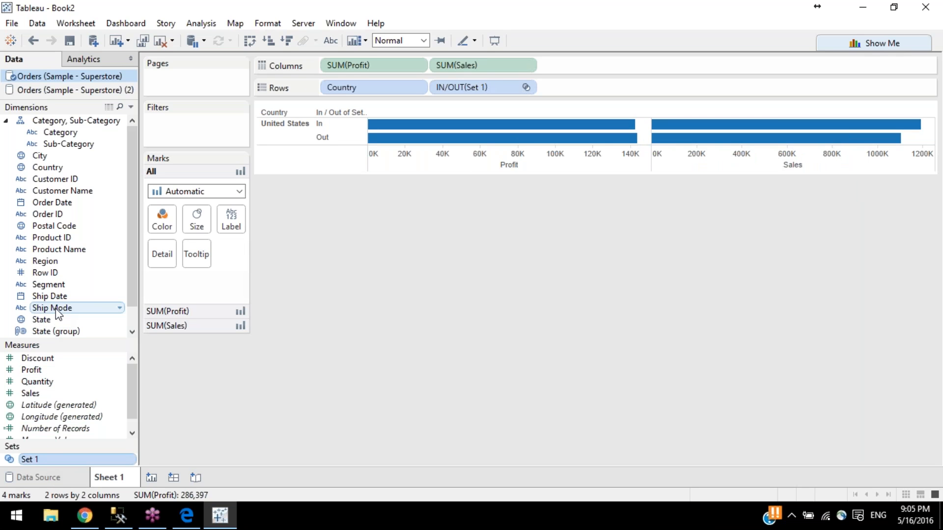
scroll(55, 308, down, 1)
drag(42, 297, 619, 90)
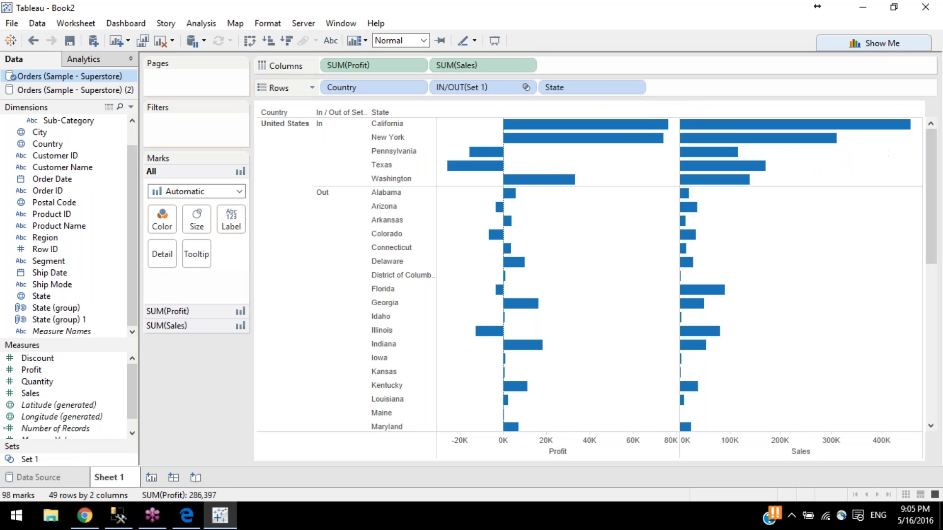
scroll(445, 206, down, 5)
scroll(446, 205, up, 5)
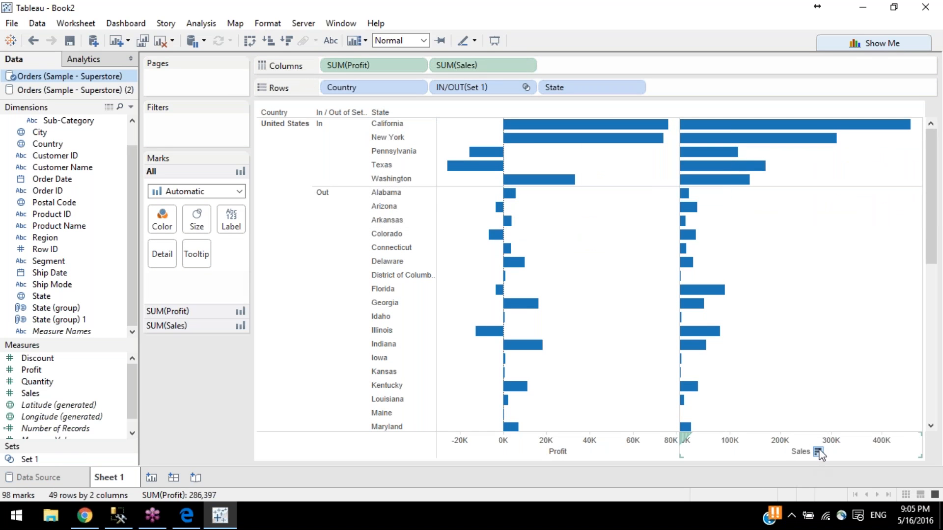
click(818, 452)
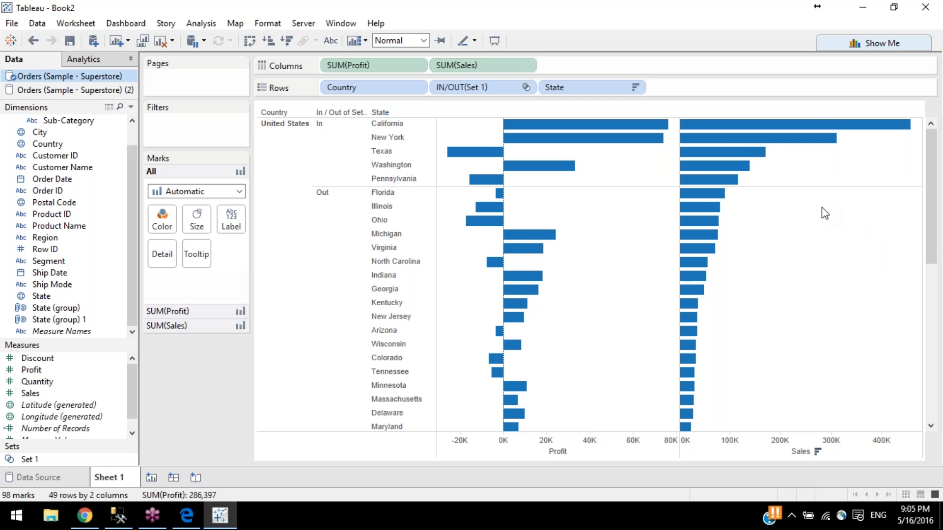
mouse_move(732, 188)
Step: Edit Set 1 to add a by-field limit of top 10 by sum of Profit, check the summary and apply it
right_click(81, 458)
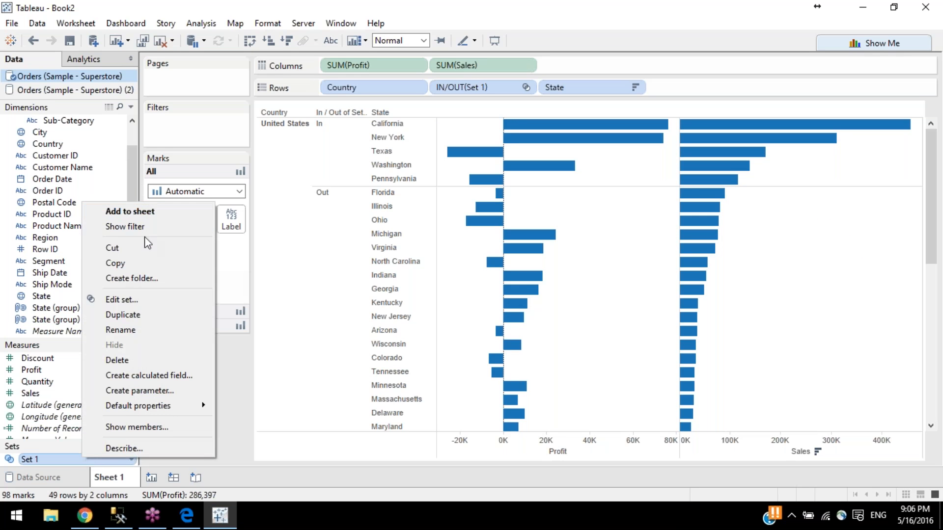
click(141, 303)
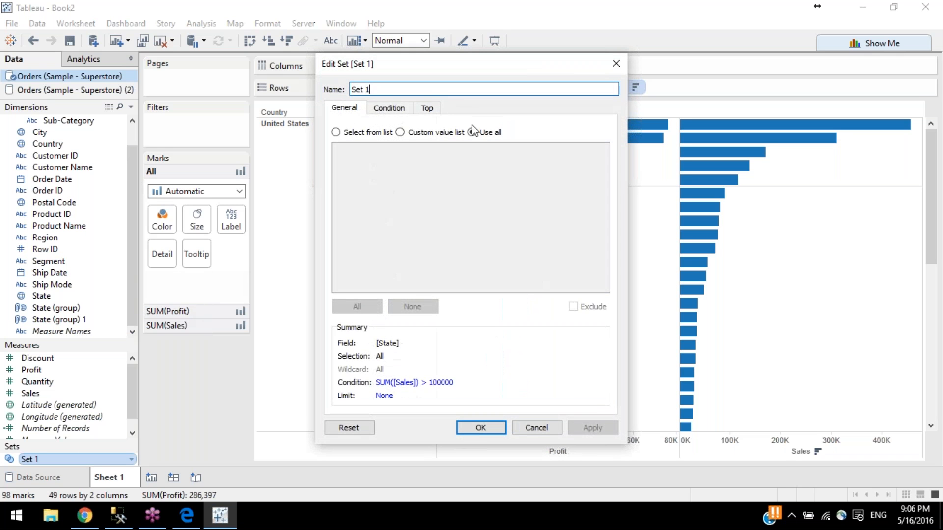
click(387, 109)
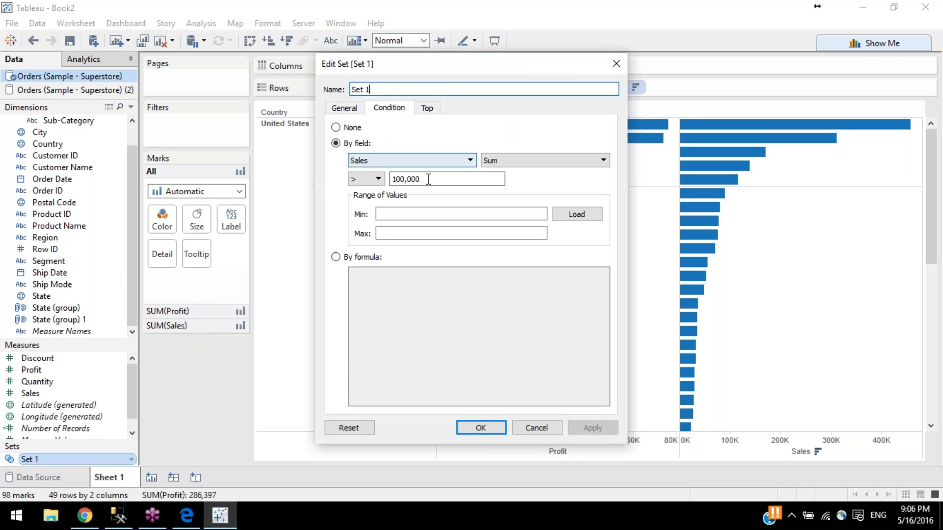
click(426, 108)
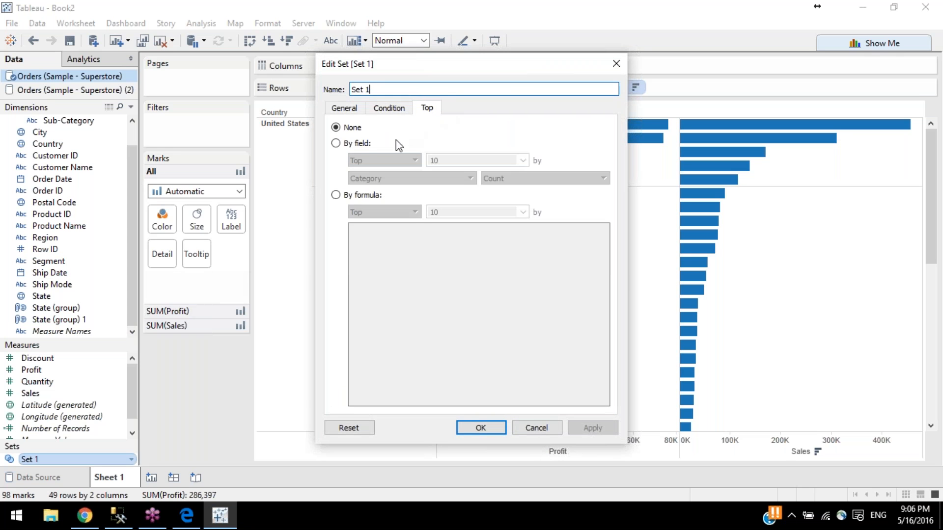
click(357, 143)
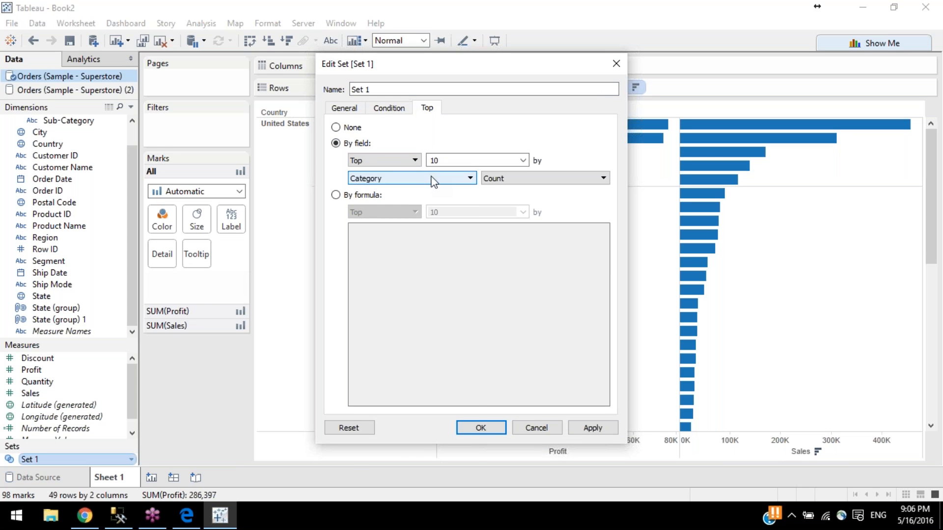
click(432, 178)
click(371, 347)
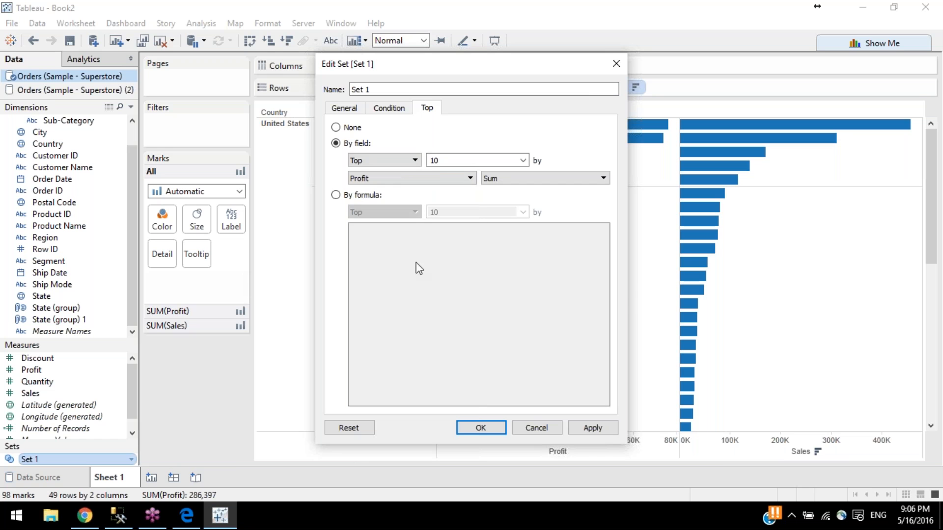
click(592, 428)
click(345, 107)
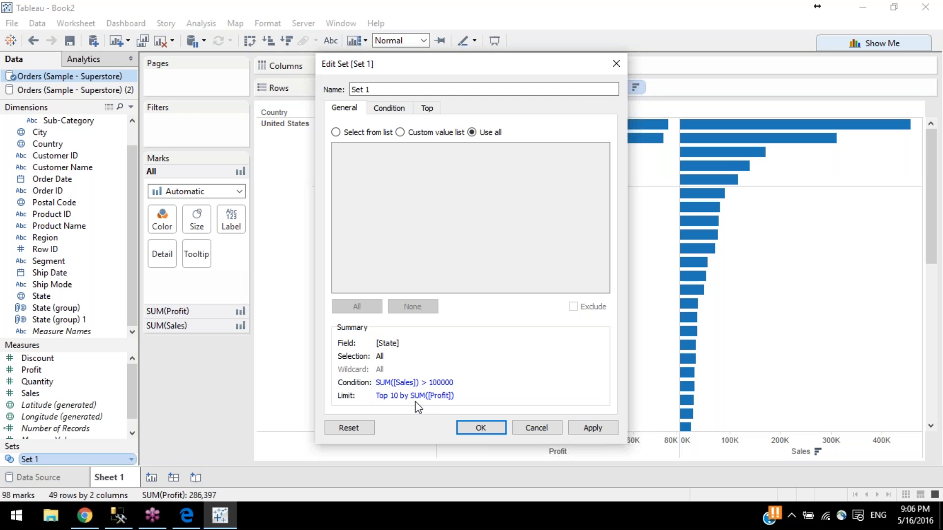
click(591, 428)
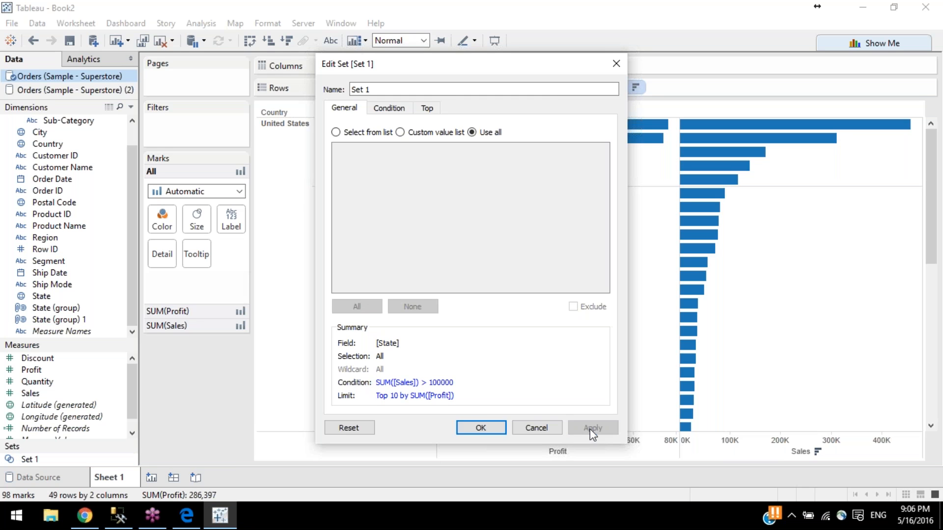
click(482, 428)
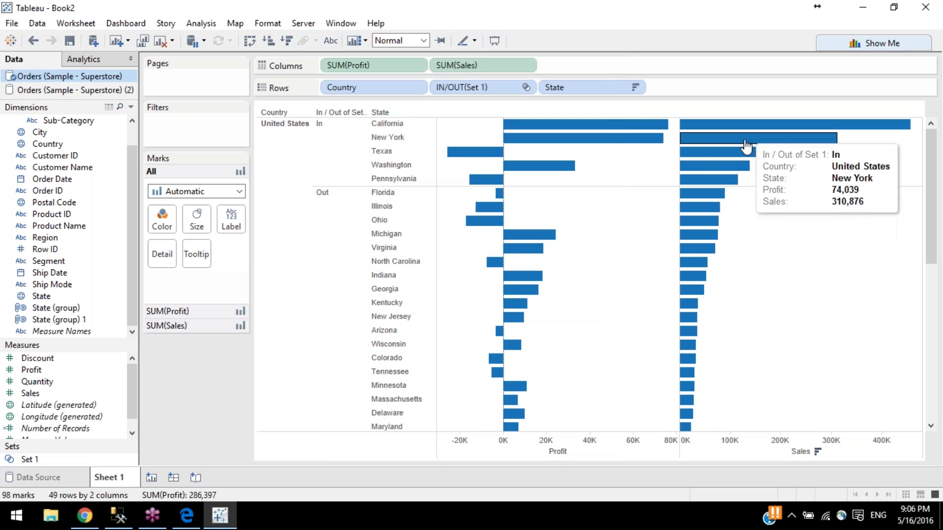
Step: Review Set 1's combined condition and limit without changing them, and remove State from the rows
mouse_move(743, 161)
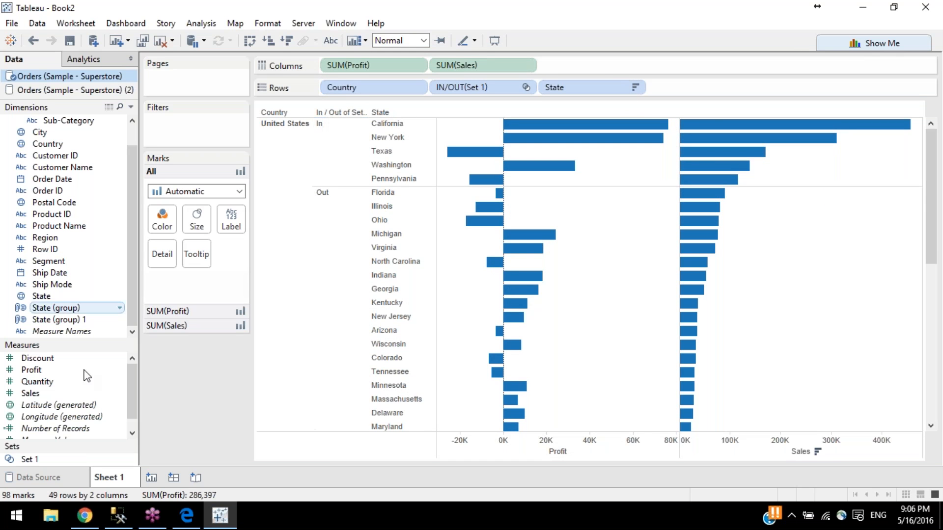
right_click(45, 462)
click(99, 304)
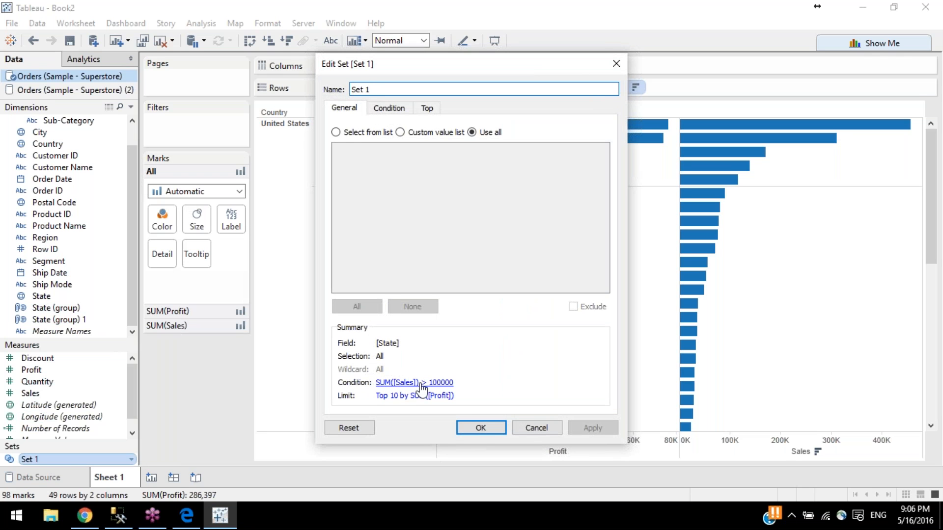
click(550, 431)
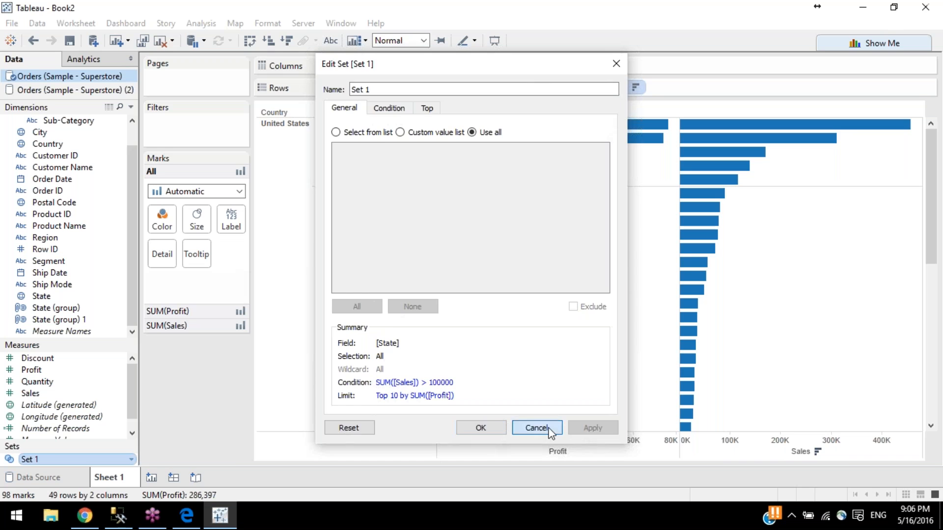
drag(585, 88, 221, 349)
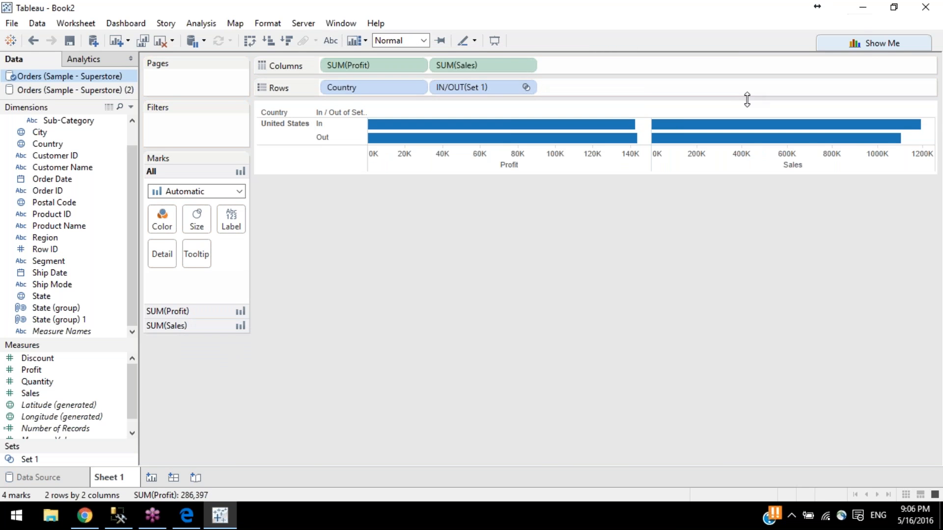
mouse_move(749, 128)
Step: Change Set 1's condition to sum of Sales greater than 50,000, apply it and inspect the In and Out bars
click(25, 463)
right_click(26, 463)
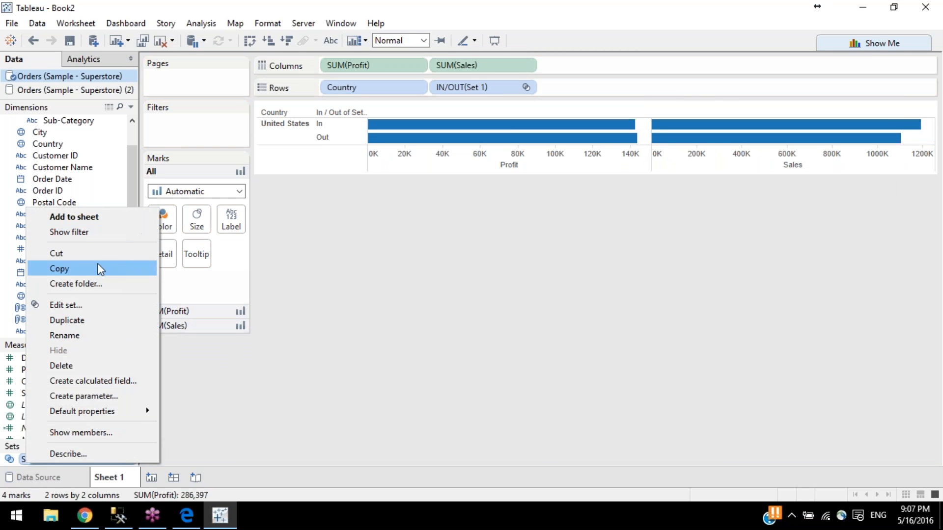
click(92, 304)
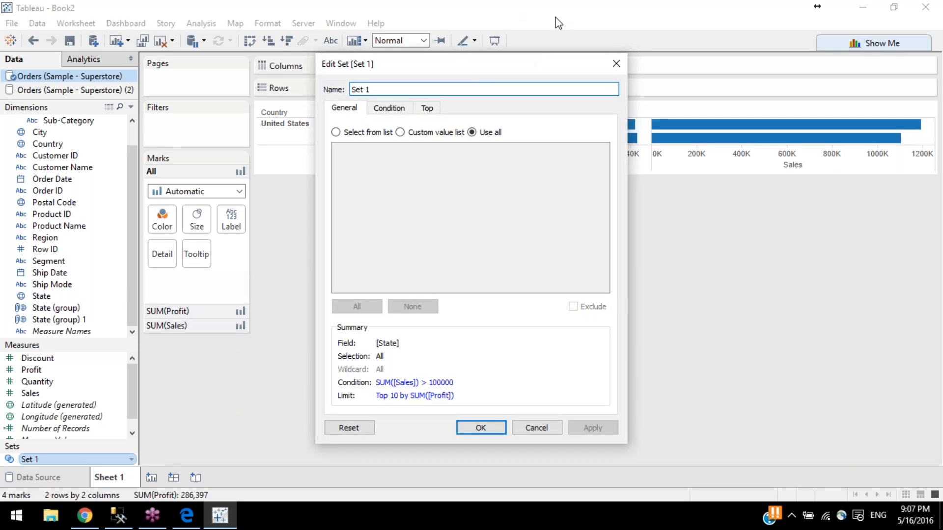
click(412, 106)
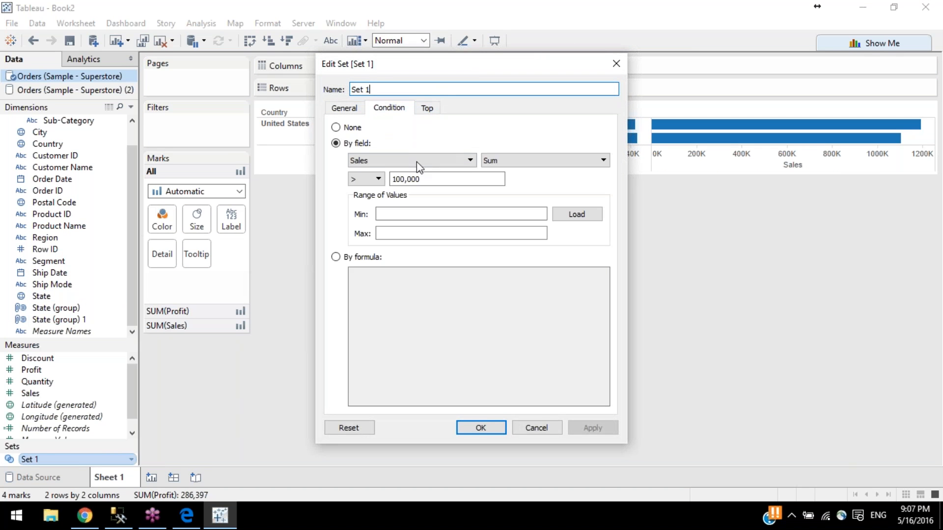
text(80)
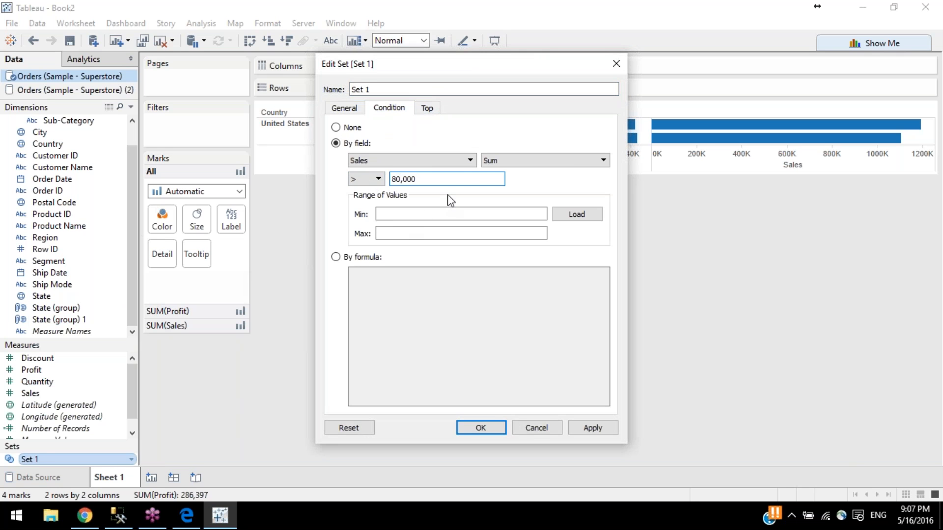
double_click(436, 179)
text(50000)
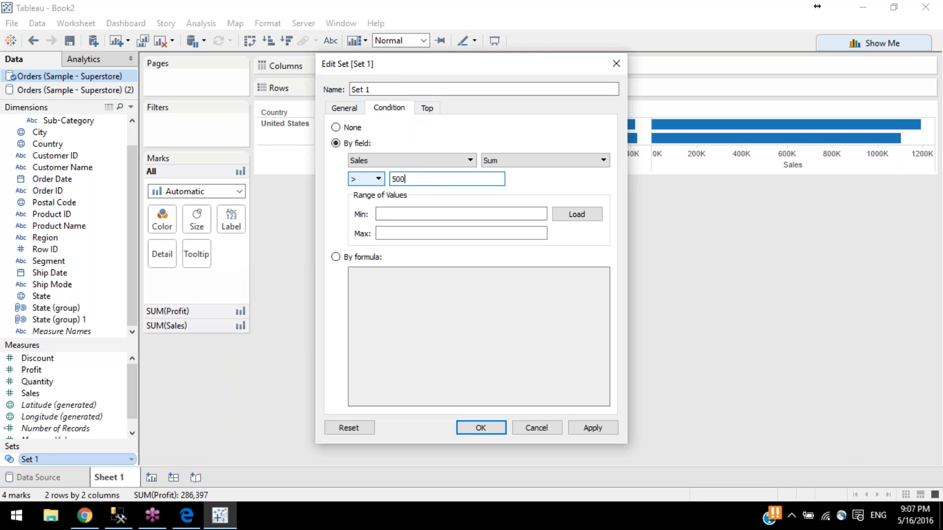
click(593, 427)
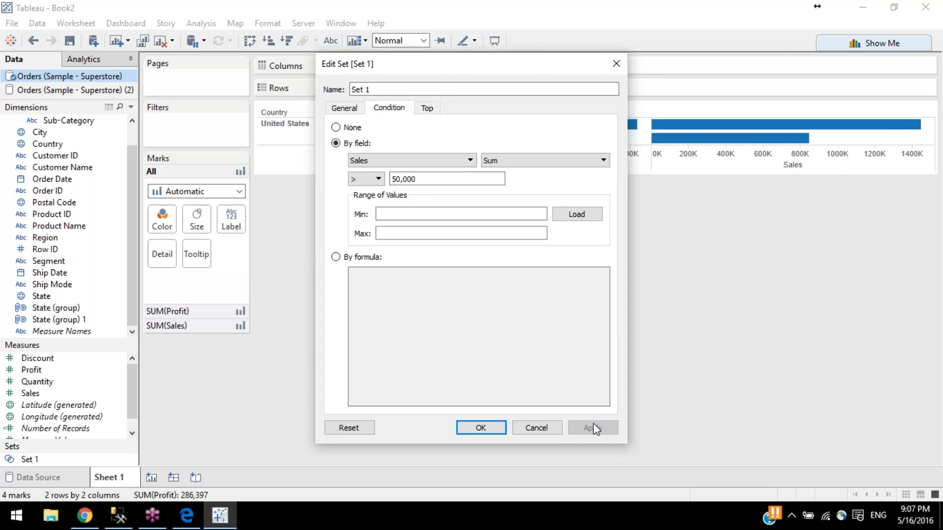
click(476, 428)
mouse_move(769, 127)
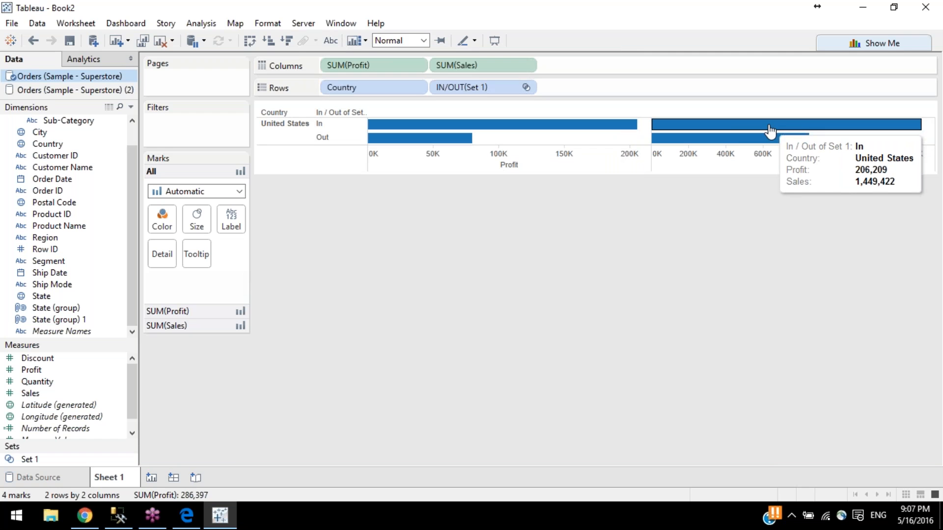
mouse_move(768, 144)
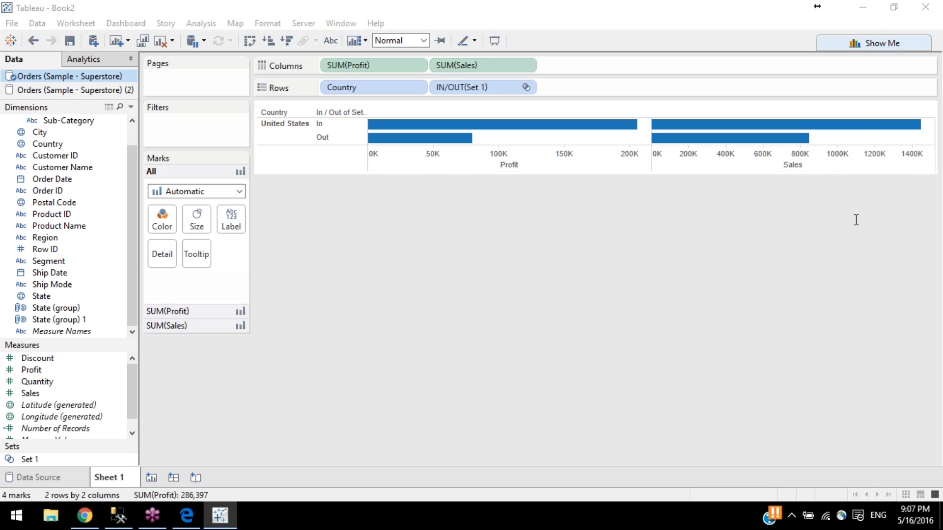
Step: Edit Set 1 and switch its top limit to a by-formula rule using SUM([Sales])
right_click(46, 460)
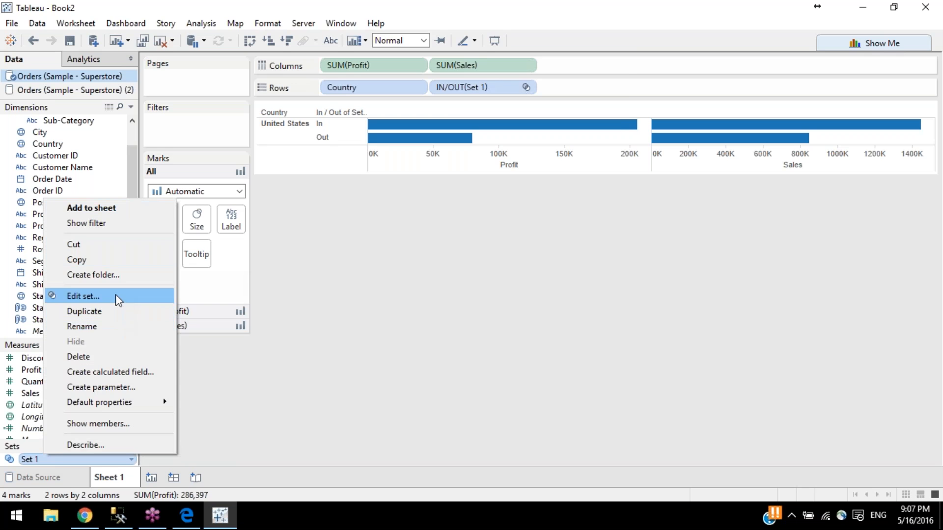
click(116, 296)
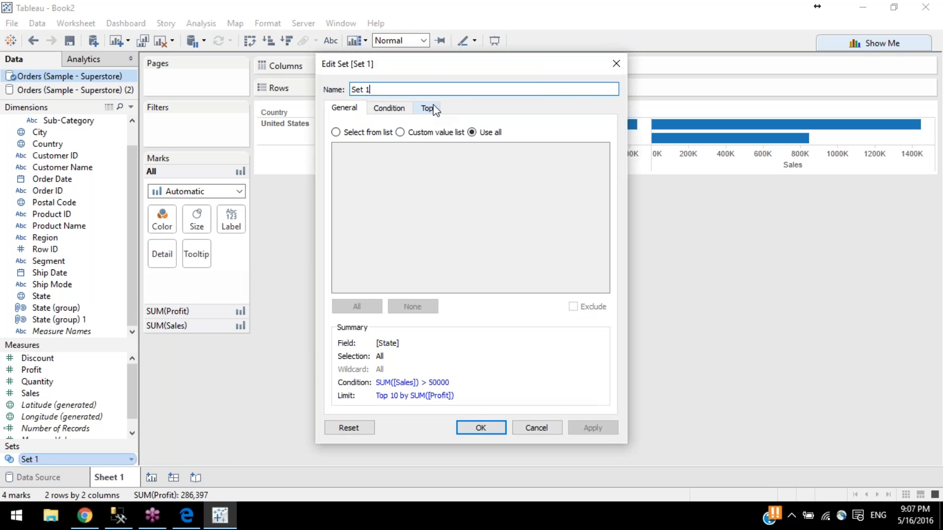
click(434, 109)
click(348, 198)
click(464, 263)
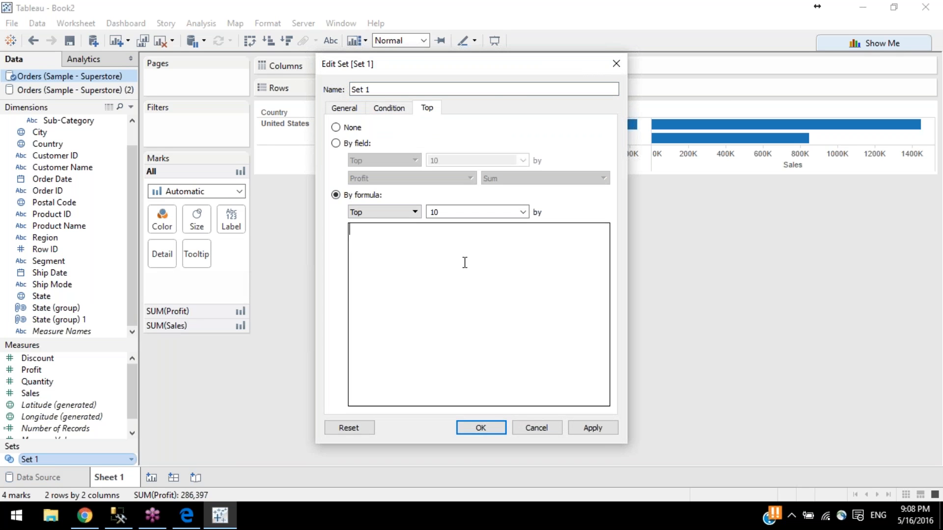
text([sa)
click(408, 240)
key(ctrl+a)
text(su)
key(Down)
key(Return)
text([sa)
key(Return)
drag(467, 236, 327, 221)
Step: Set the formula limit's count to the top 2, check the set's summary and accept the changes
double_click(463, 212)
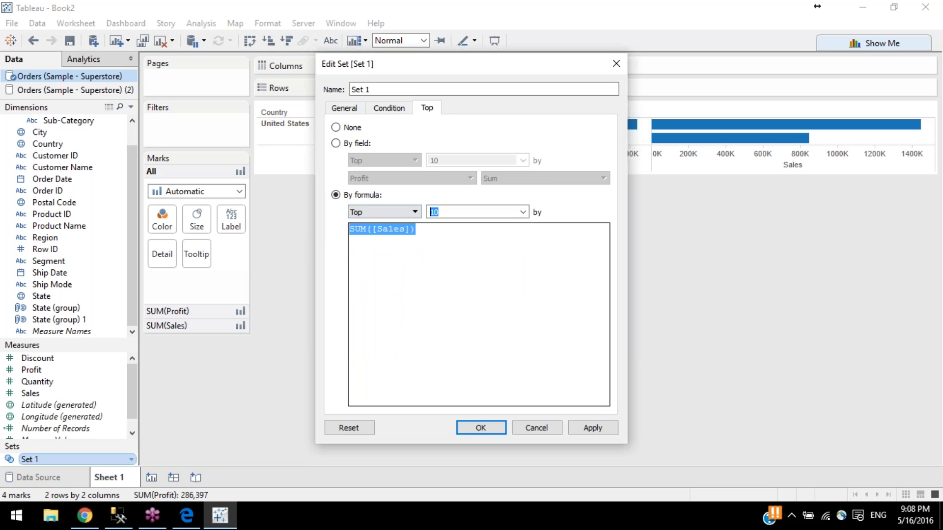
text(2)
click(352, 112)
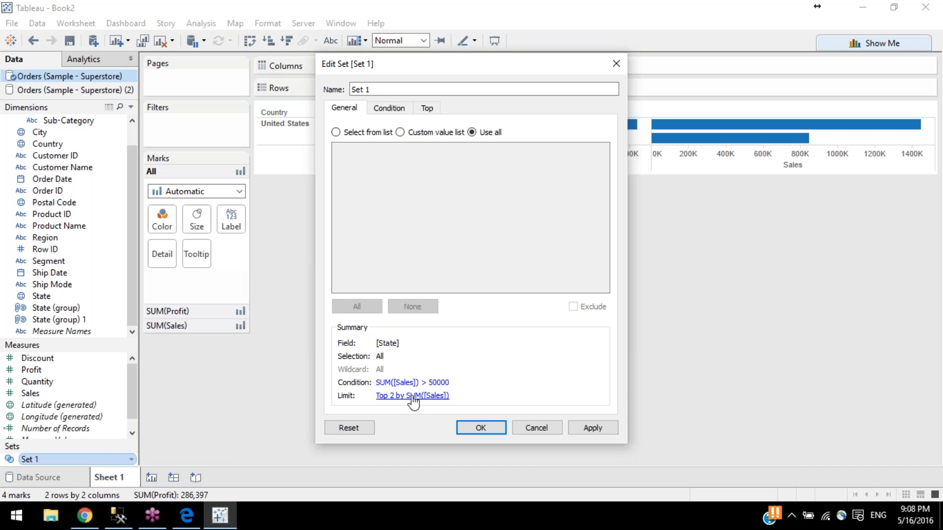
click(483, 430)
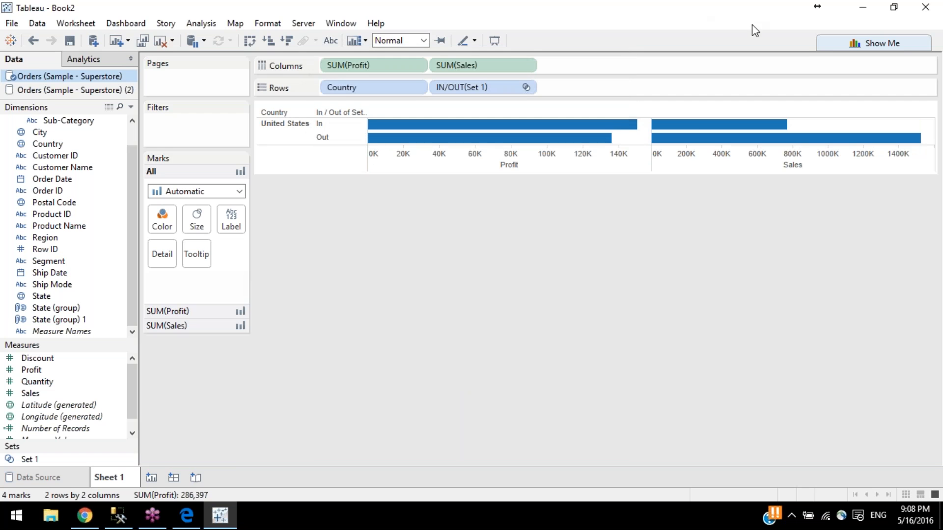
Step: Add State to the rows after the In/Out set field and sort the states by Sales in descending order
mouse_move(695, 126)
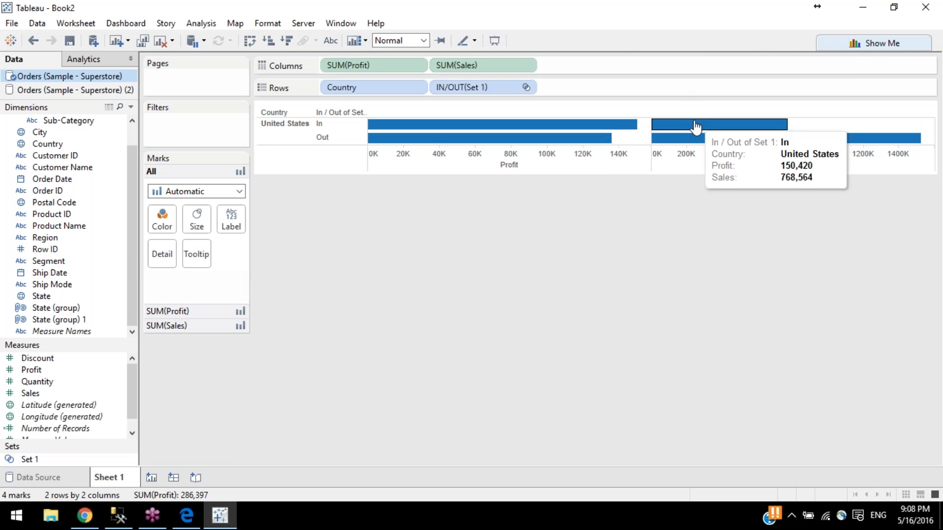
mouse_move(50, 296)
mouse_down()
mouse_move(570, 135)
mouse_move(600, 89)
mouse_move(564, 87)
mouse_up()
mouse_move(768, 178)
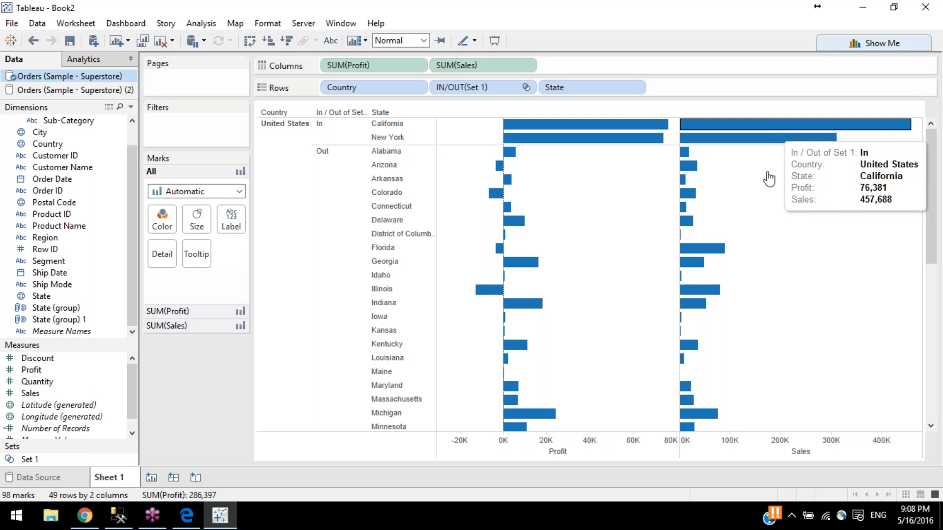
click(815, 452)
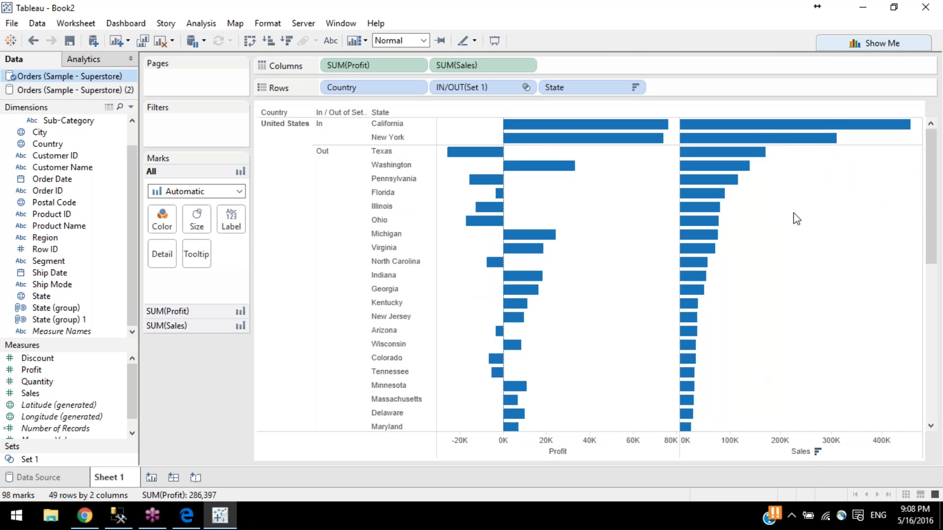
mouse_move(817, 138)
Step: Edit Set 1 to remove its sales condition by choosing None, apply the change and accept it
right_click(78, 461)
click(133, 305)
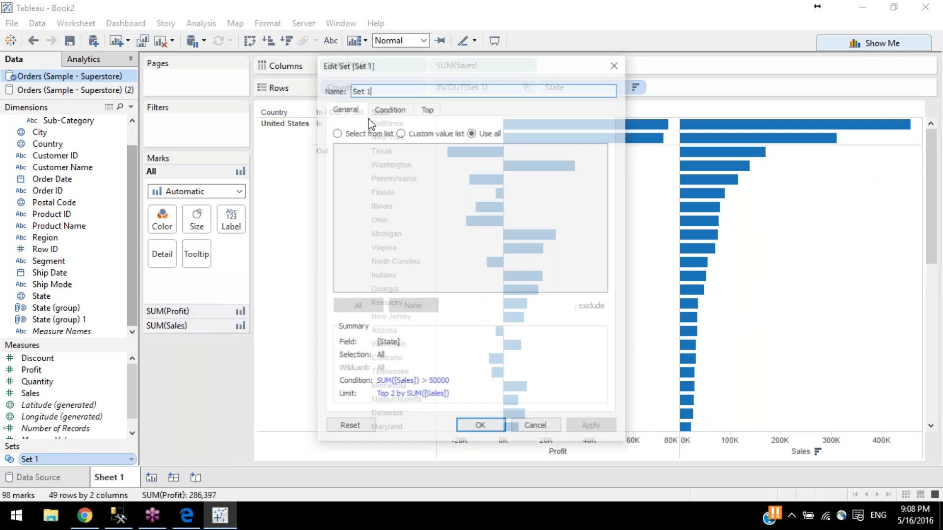
click(405, 110)
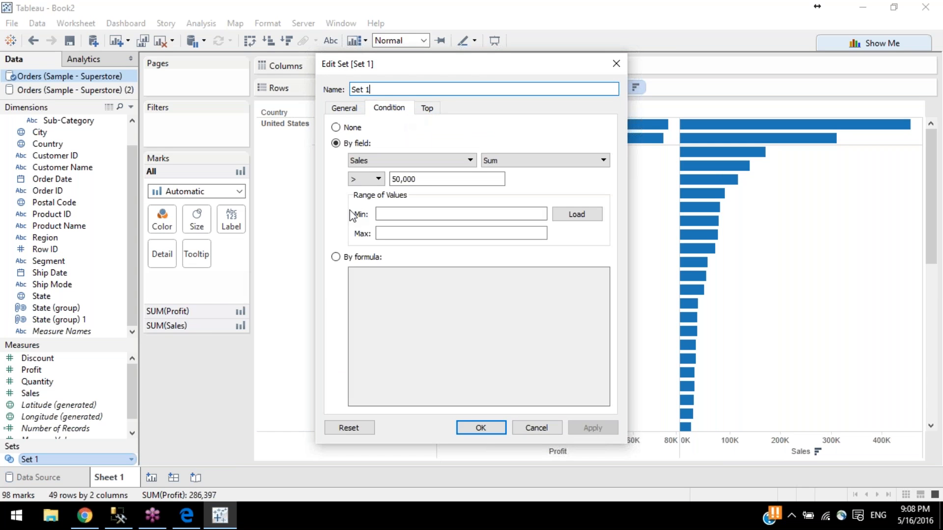
click(348, 128)
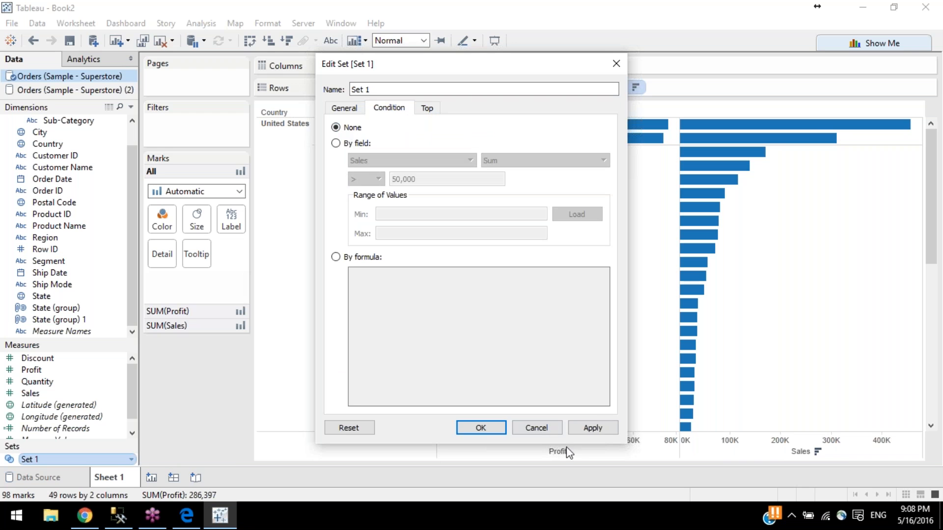
click(598, 425)
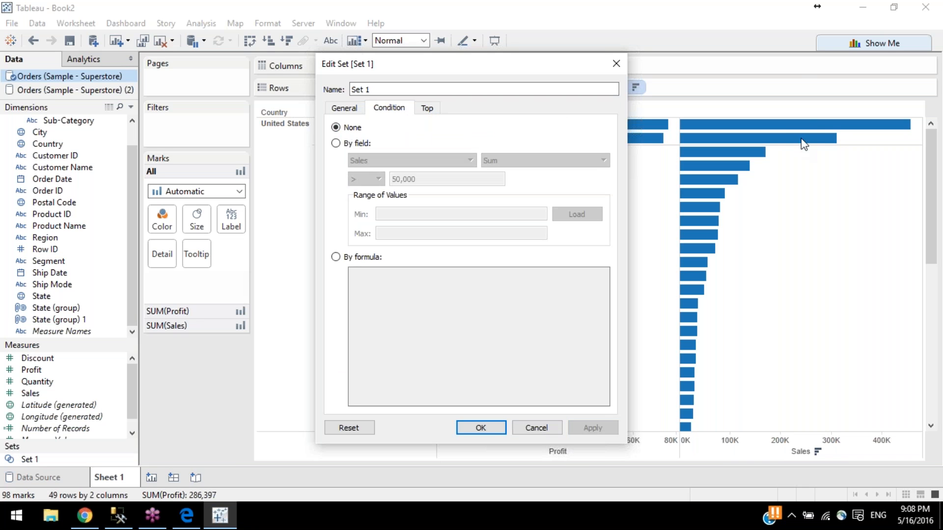
click(480, 429)
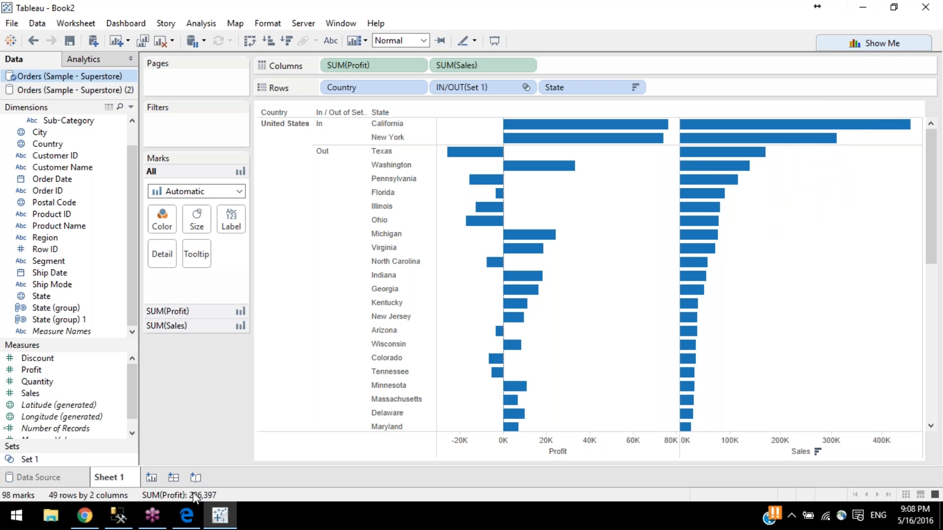
Step: Switch to the Edge browser to check the Creating Sets topic in the training plan PDF, and return to Tableau
click(182, 516)
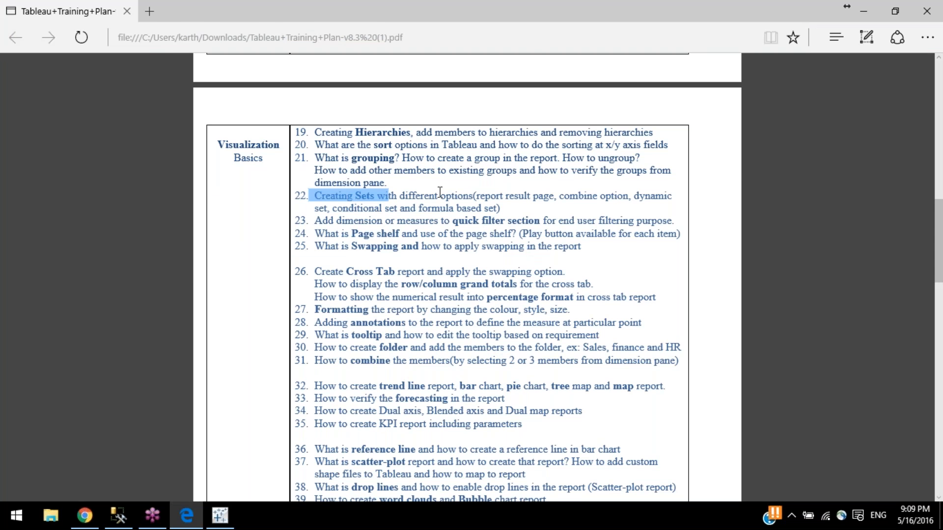
key(alt+Tab)
Step: Try a by-formula condition for Set 1 that requires the sum of Sales to exceed 100000, and close the set without accepting it
click(40, 464)
right_click(40, 462)
click(106, 299)
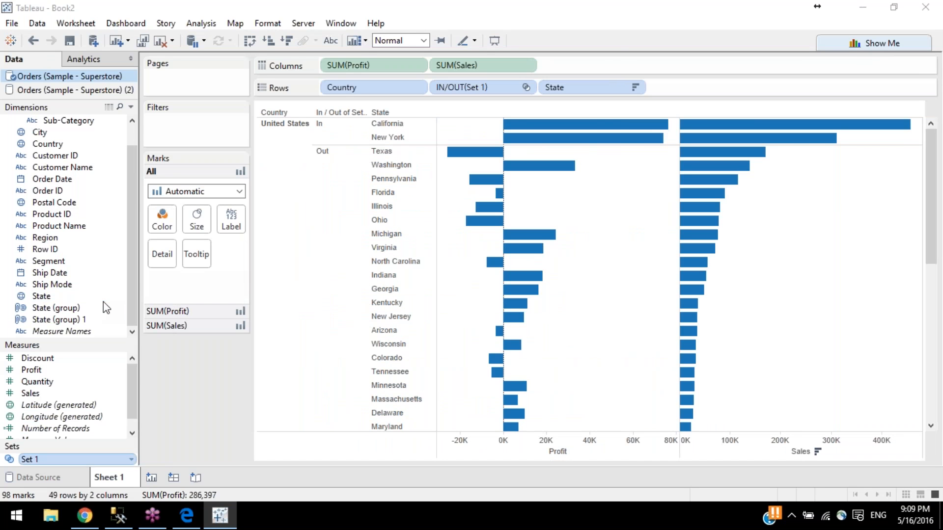
click(427, 108)
click(389, 108)
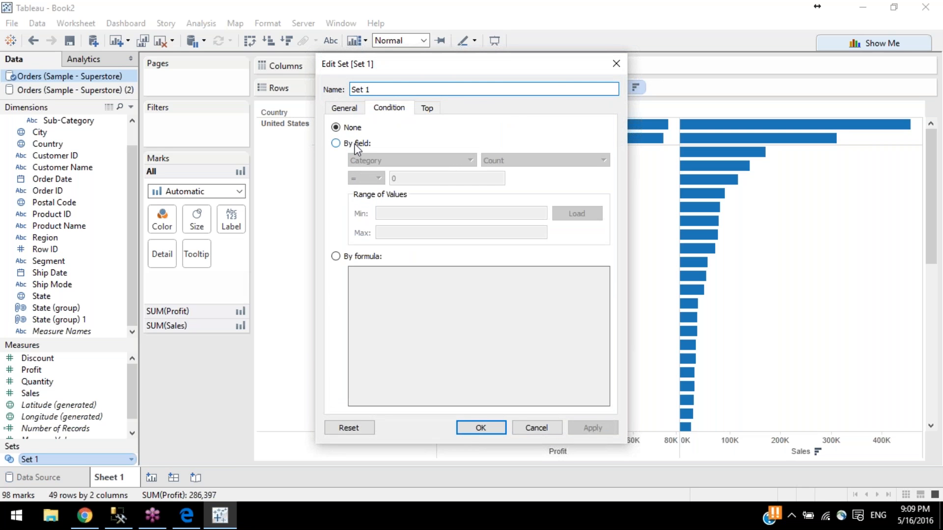
click(335, 255)
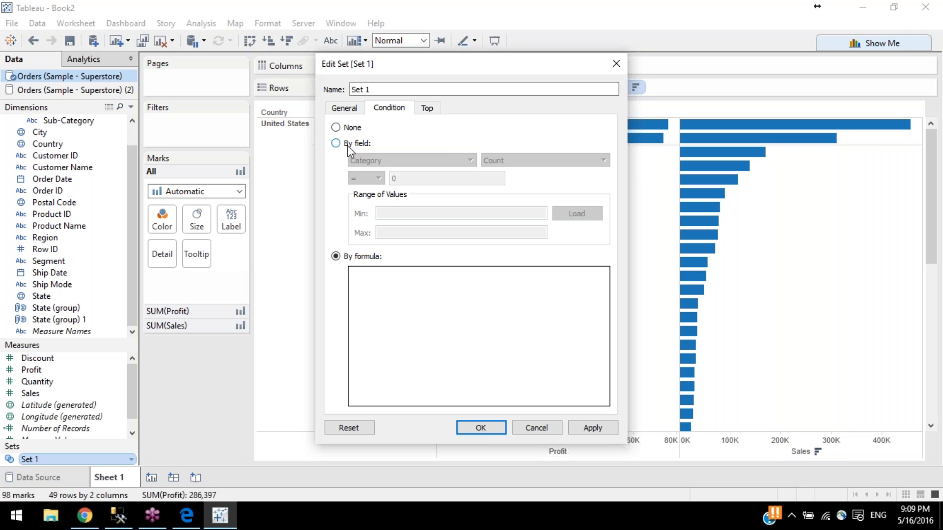
text(sum)
key(Return)
text(sal)
key(Return)
text(>100000)
click(623, 69)
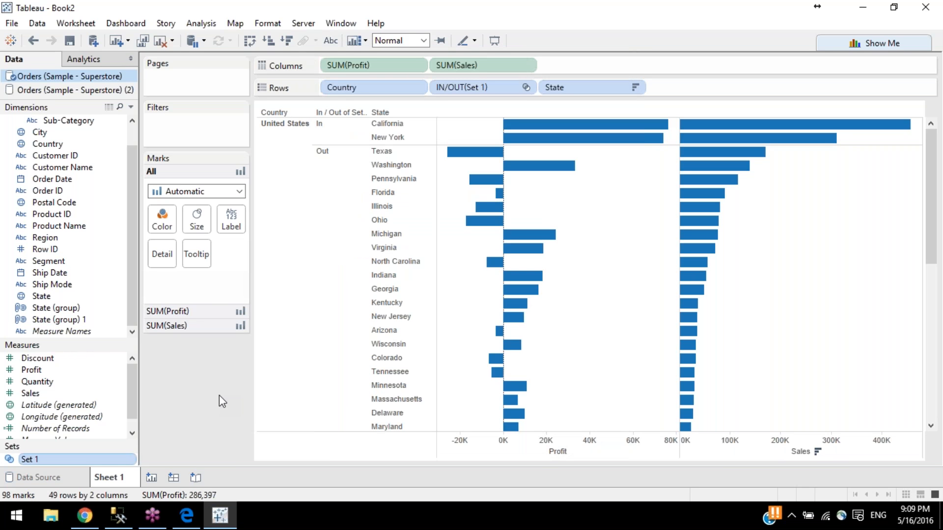
Step: Reopen Set 1 and compare the by-field and by-formula options of its top limit, leaving the limit by formula
right_click(79, 460)
click(148, 297)
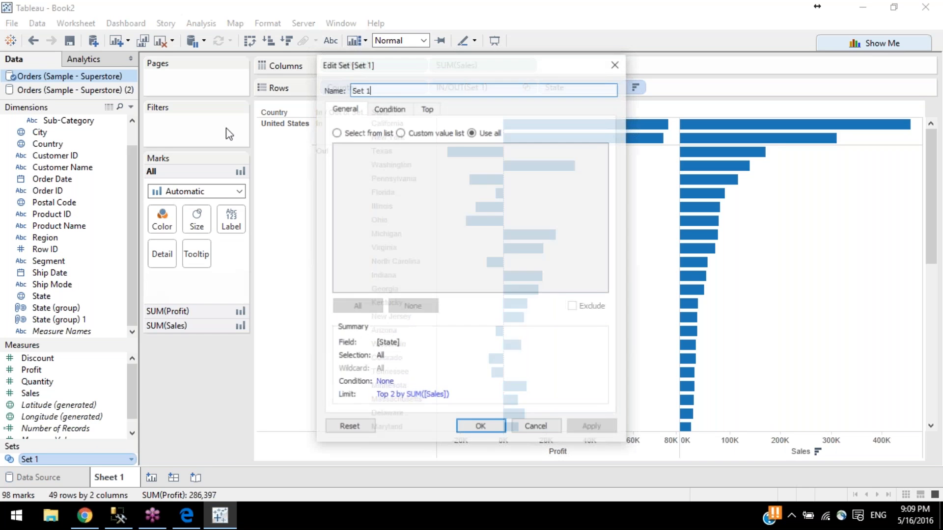
click(389, 109)
click(428, 108)
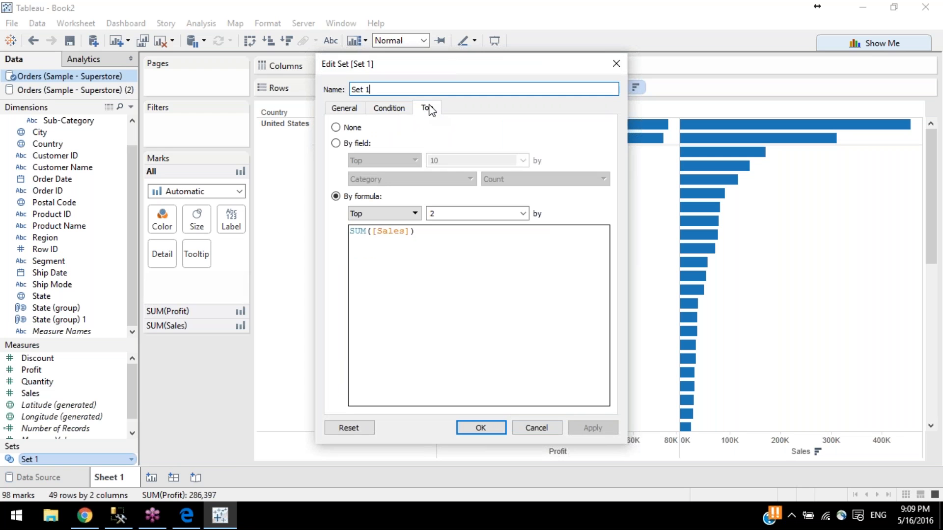
click(336, 144)
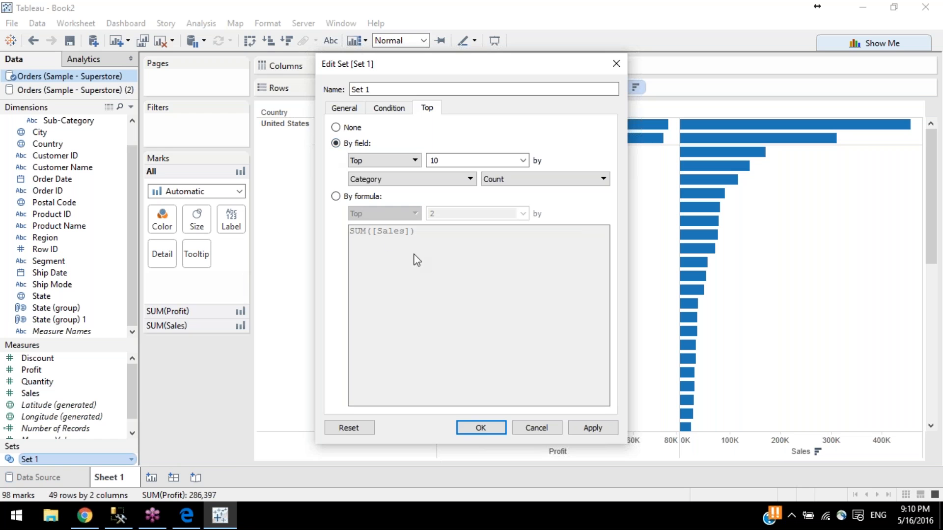
click(336, 197)
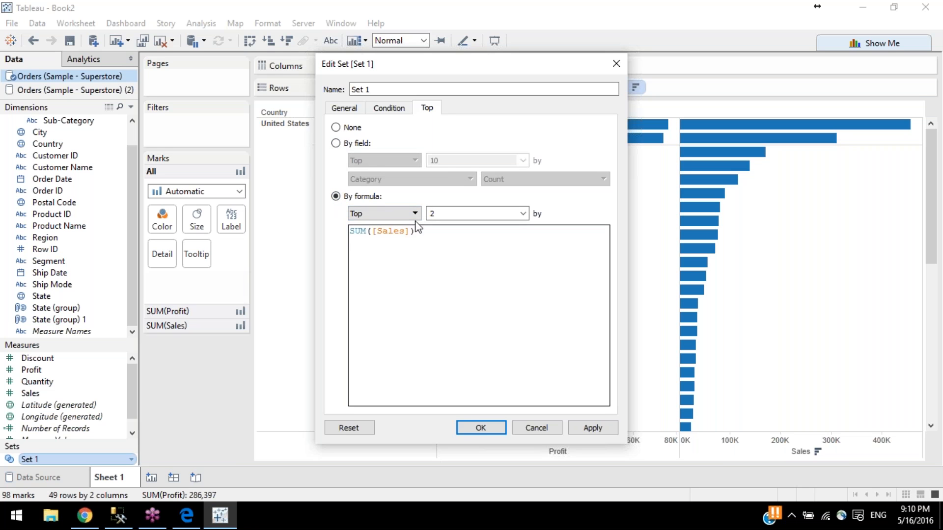
Step: Replace the SUM function in Set 1's top 2 limit formula so that it reads COUNT([Sales])
drag(425, 231, 303, 225)
click(389, 275)
key(ctrl+Left)
key(ctrl+Left)
key(ctrl+Left)
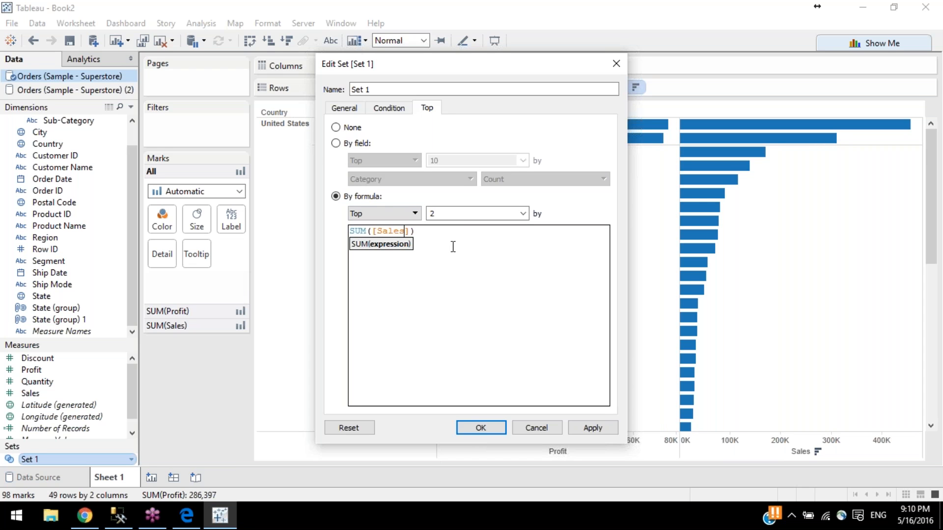
key(ctrl+shift+Left)
text(COUNT)
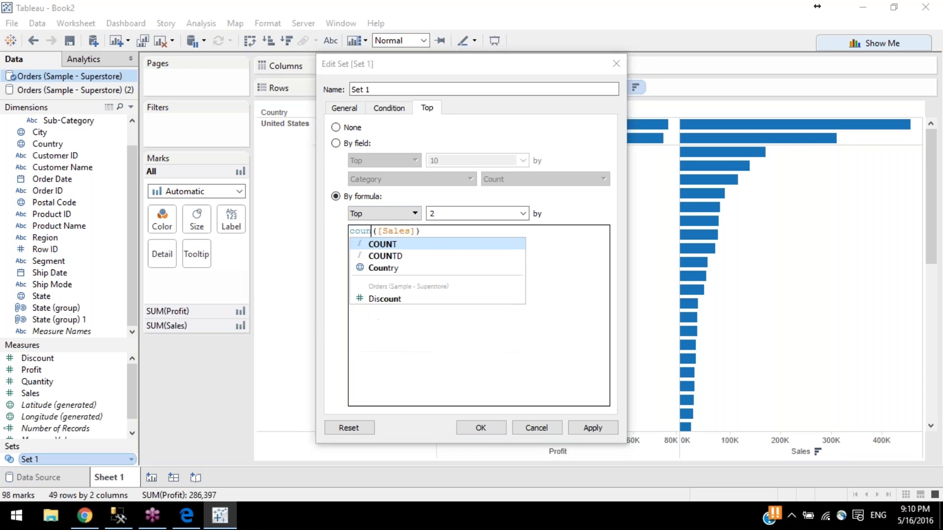
key(Return)
key(End)
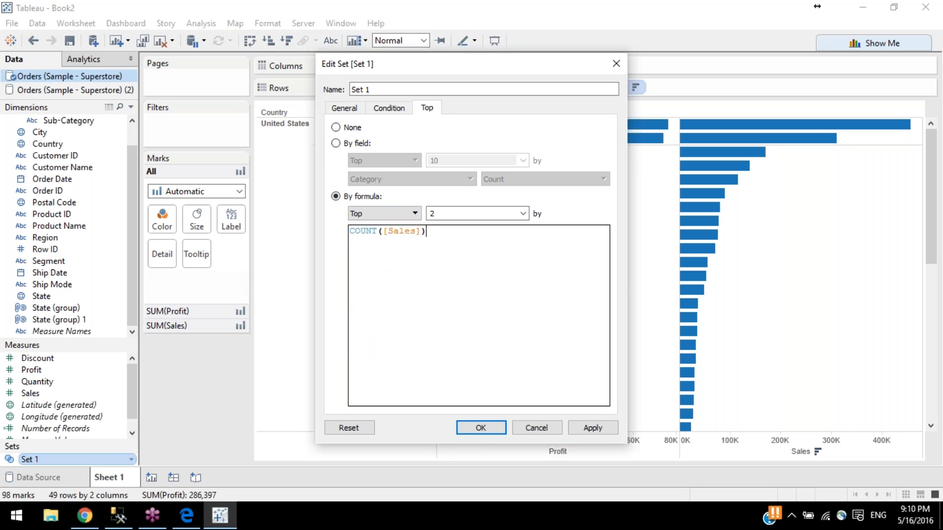
Step: Change the limit formula's function to COUNTD, giving COUNTD([Sales]), and accept the set changes
key(Left)
key(Left)
key(Left)
key(Left)
key(Left)
key(Left)
key(Left)
key(Left)
key(Left)
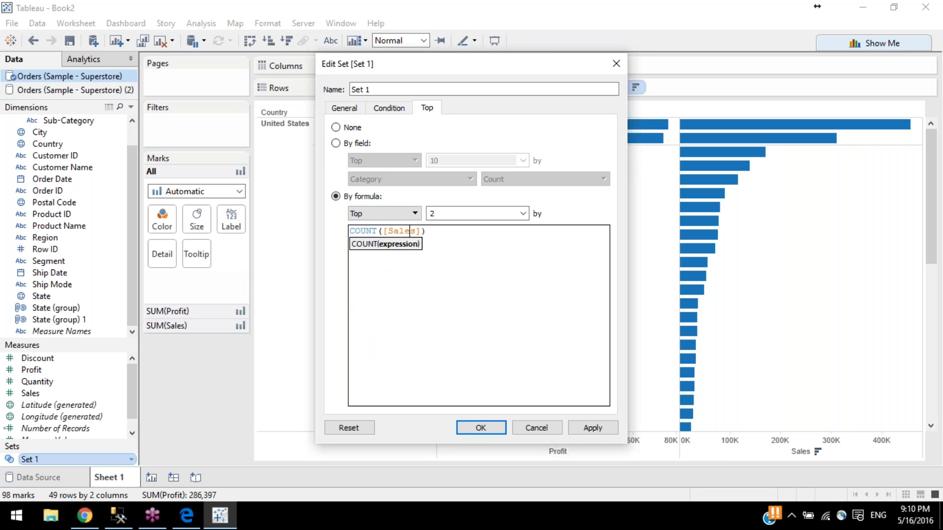
text(D)
key(Return)
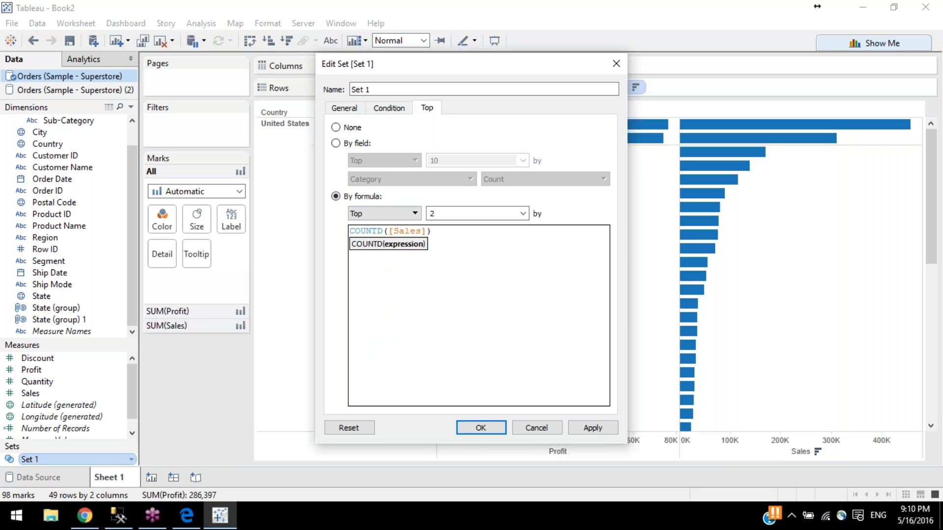
click(480, 427)
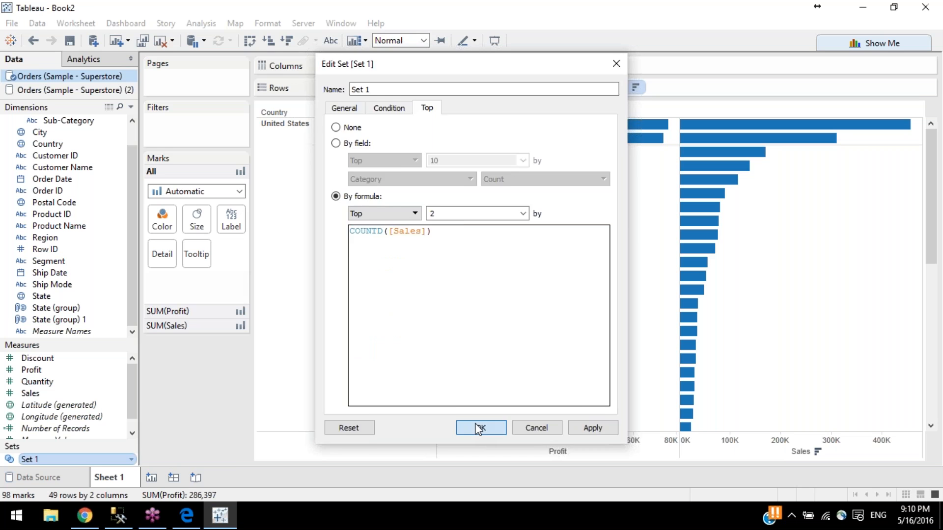
mouse_move(741, 128)
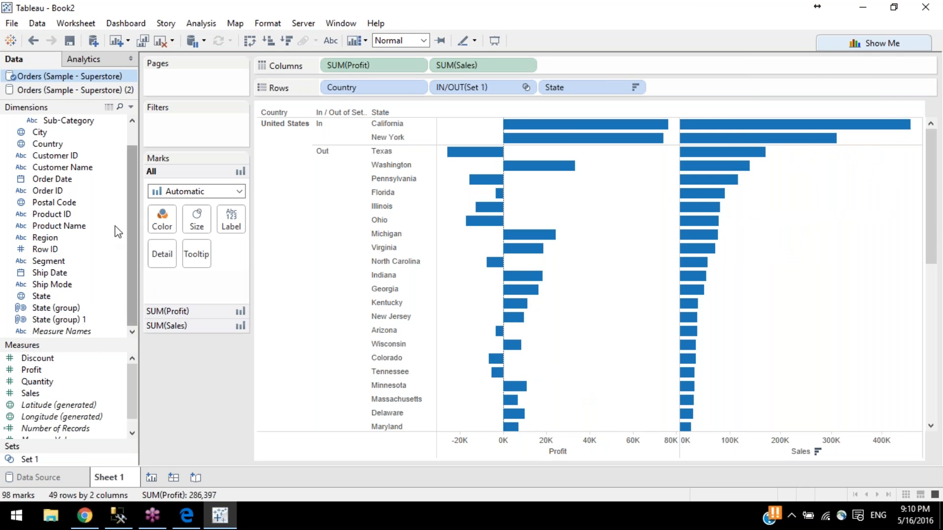
Step: Review Set 1's summary and top limit formula, and close the set without changes
right_click(53, 459)
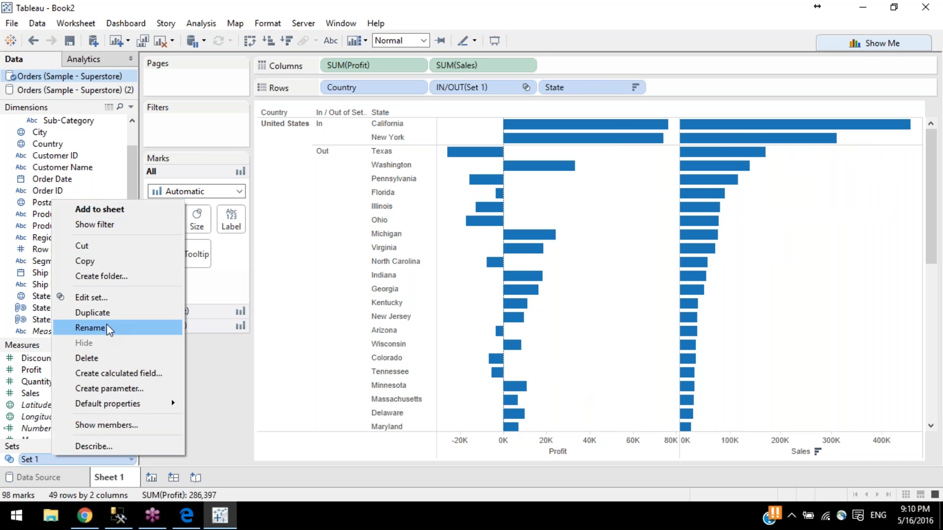
click(100, 293)
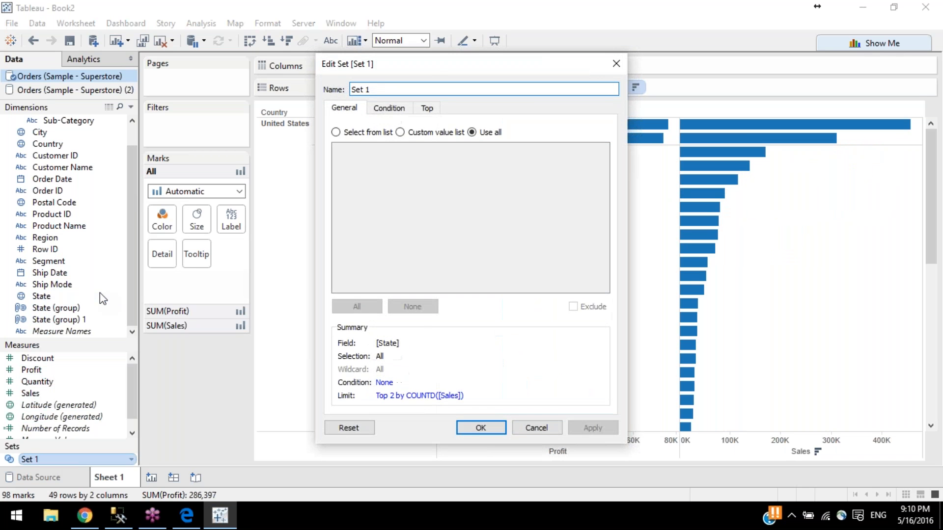
click(426, 108)
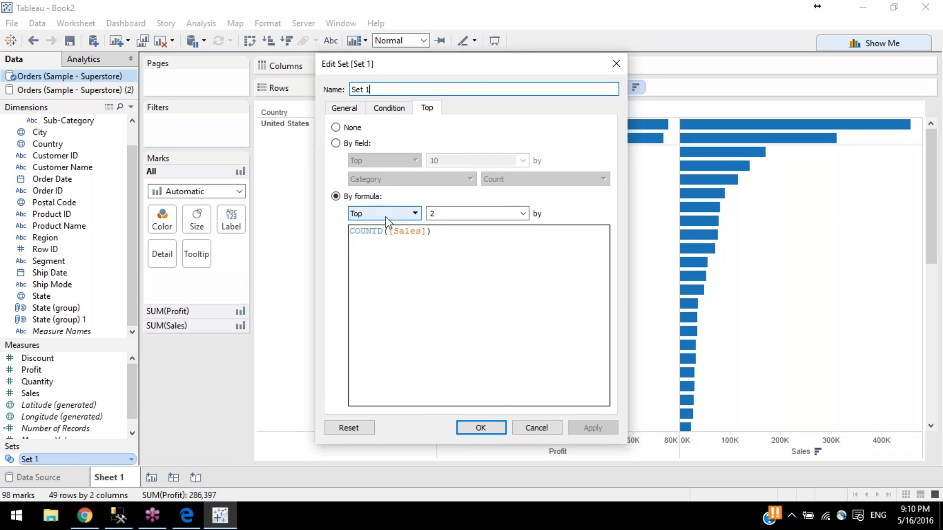
click(616, 64)
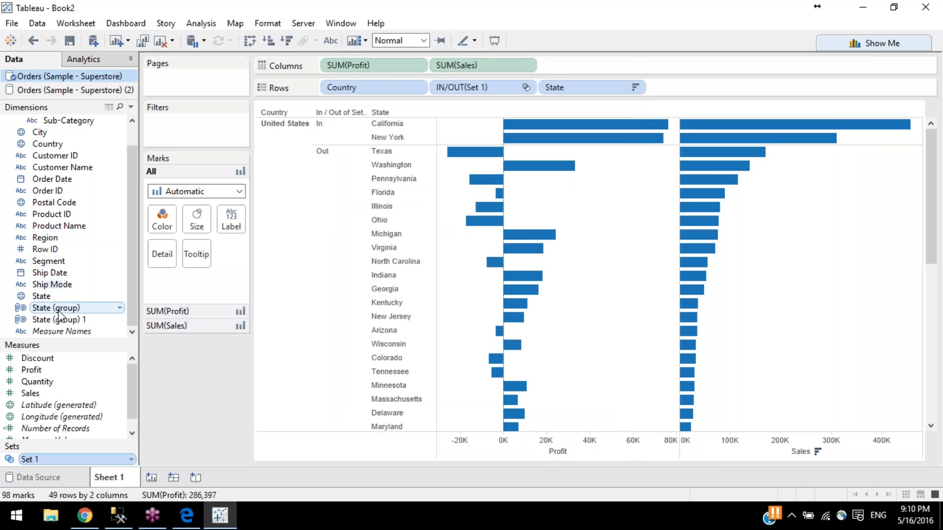
Step: Start a calculated field from the Sales measure with the formula COUNTD([Sales])
click(55, 394)
right_click(55, 394)
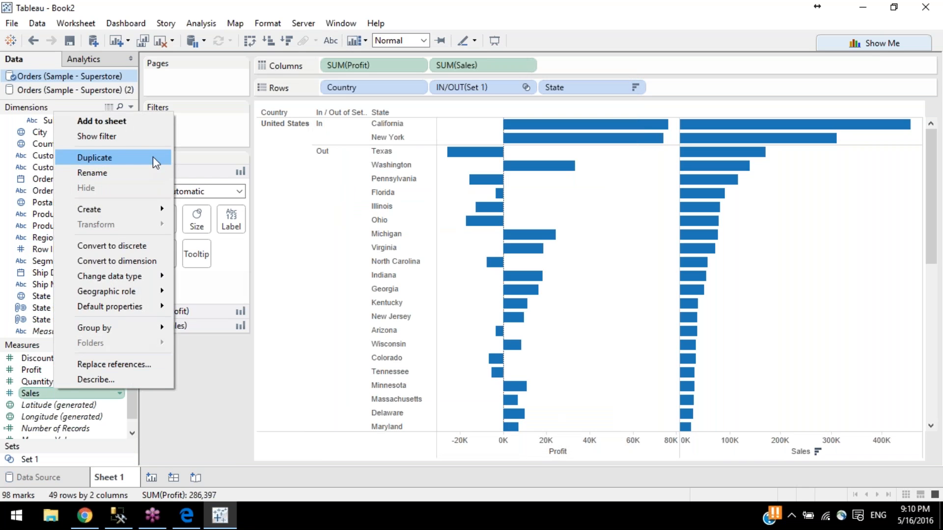
mouse_move(149, 207)
click(224, 212)
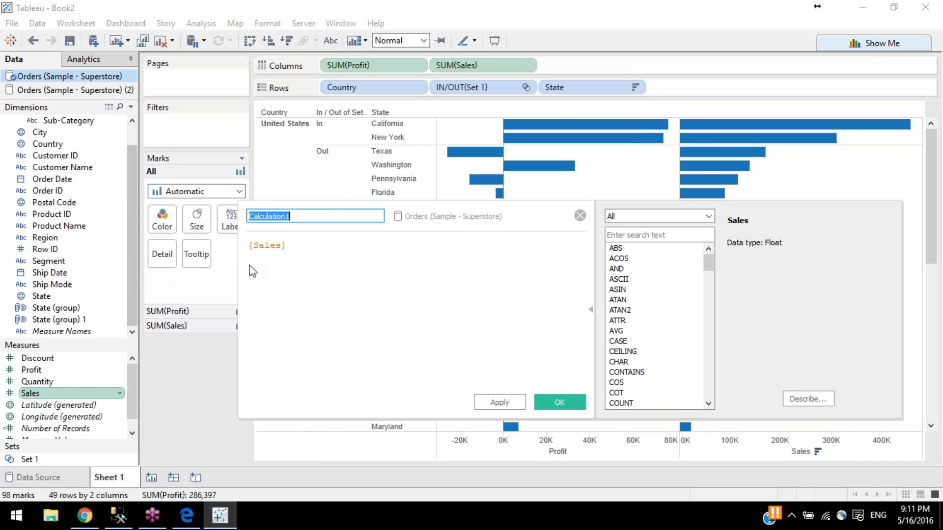
click(250, 246)
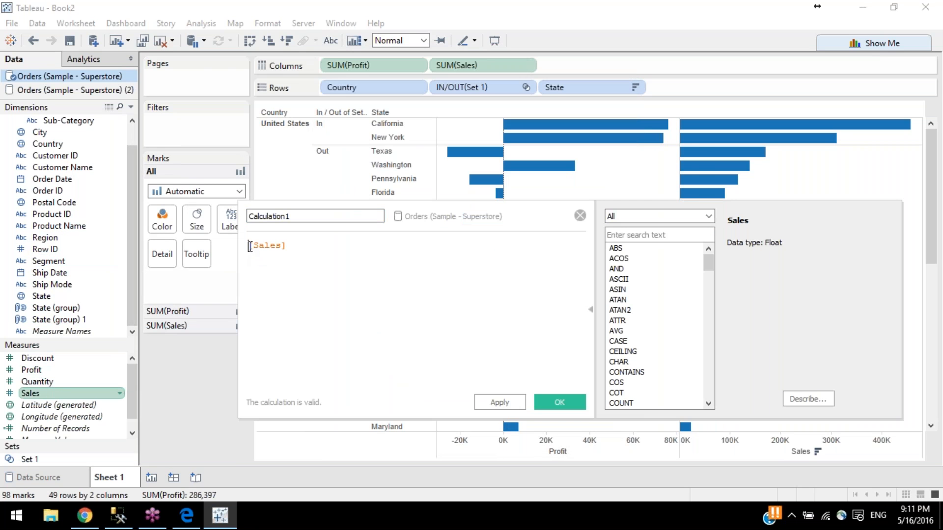
text(coun)
key(Down)
key(Return)
key(Delete)
key(End)
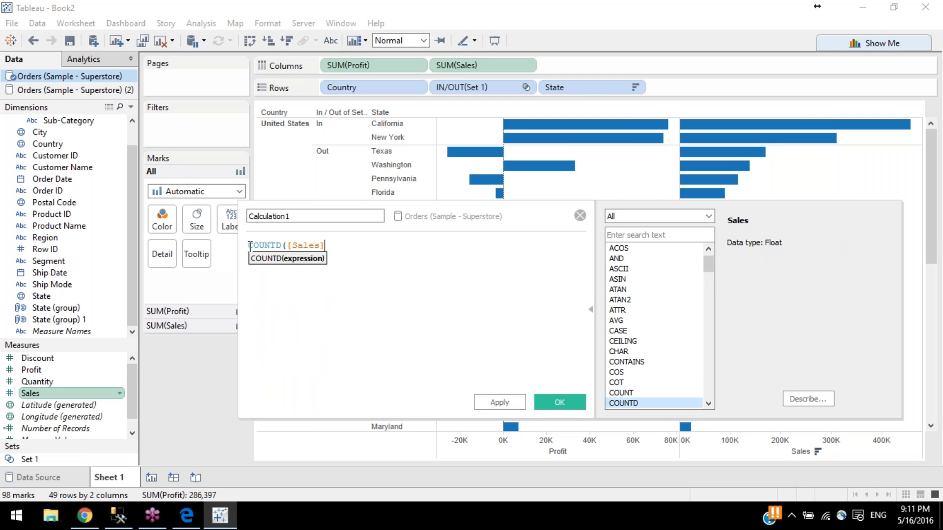
text())
Step: Name the calculated field Sales Sort Option and save it
double_click(326, 216)
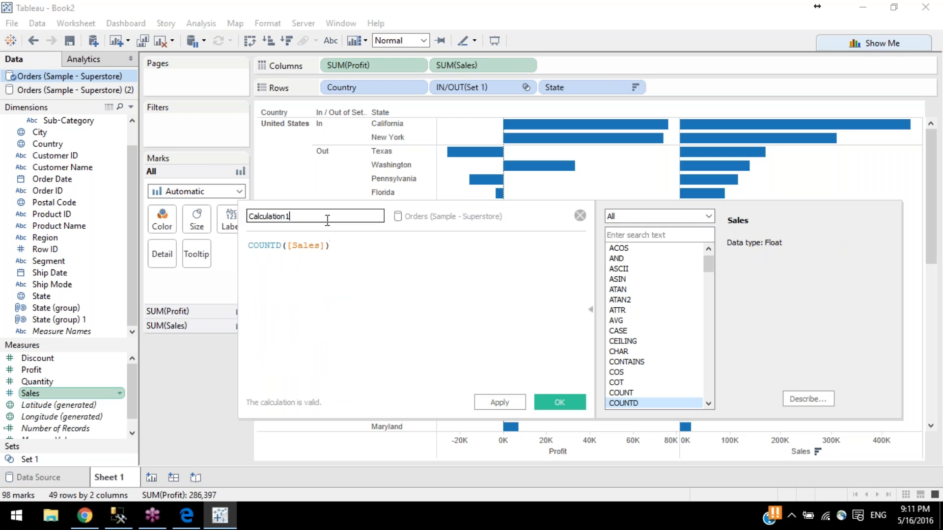
text(S)
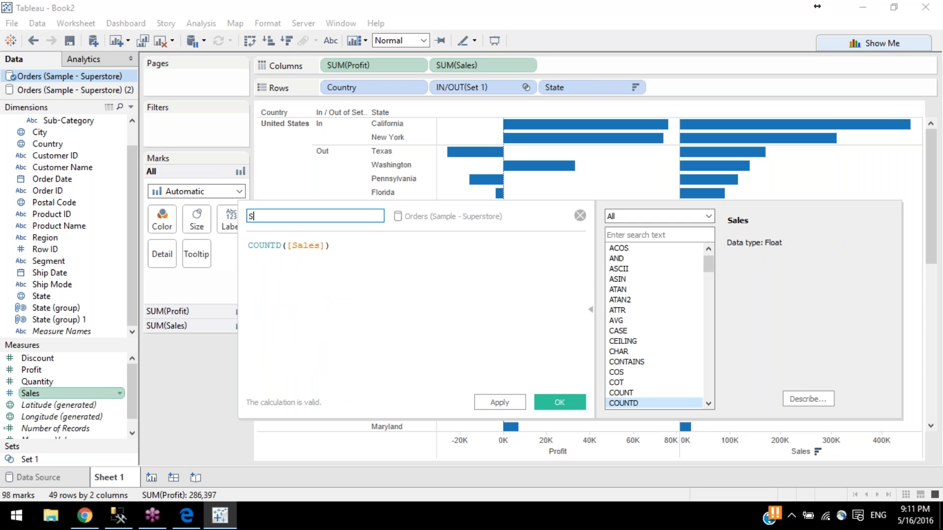
text(ales Sort Option)
click(555, 402)
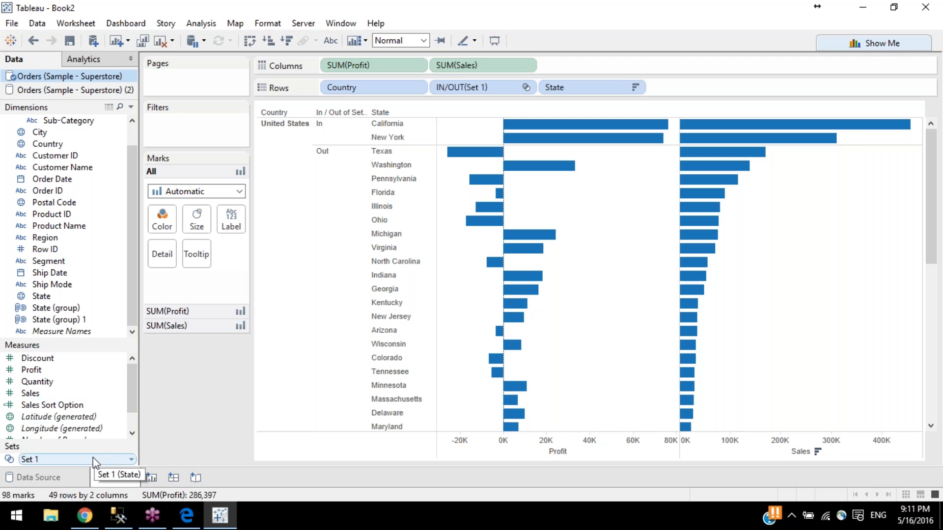
Step: Edit Set 1's limit to the top 2 by the Sales Sort Option field and accept the set changes
scroll(79, 390, down, 1)
scroll(80, 390, up, 1)
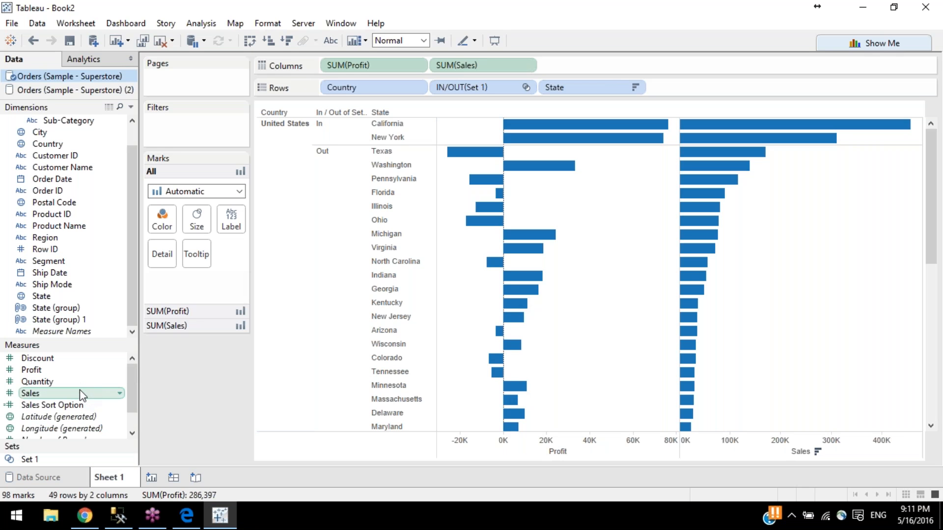
right_click(34, 459)
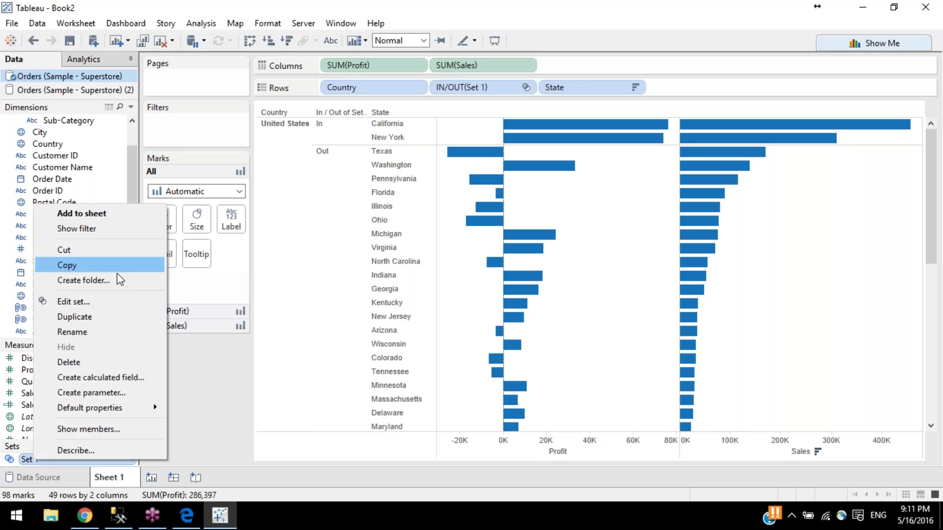
click(111, 295)
click(437, 110)
click(349, 143)
click(457, 160)
text(2)
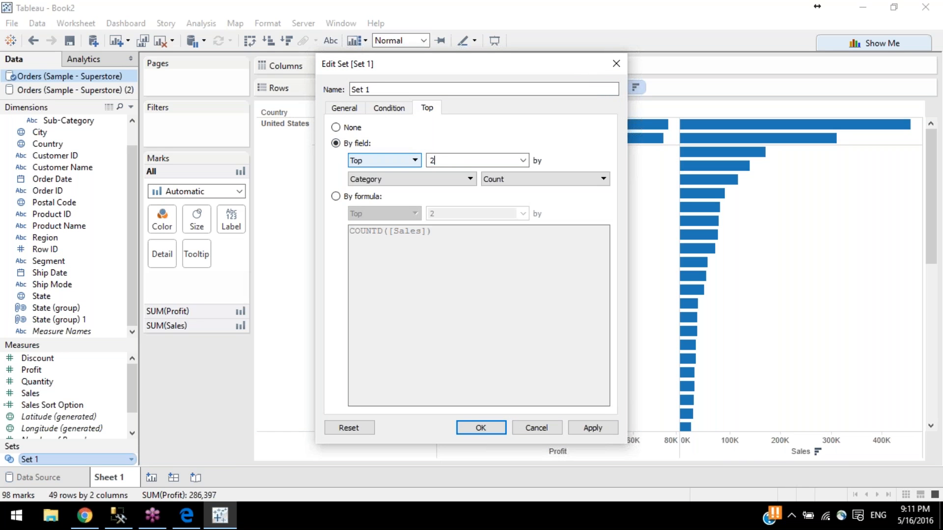
click(378, 179)
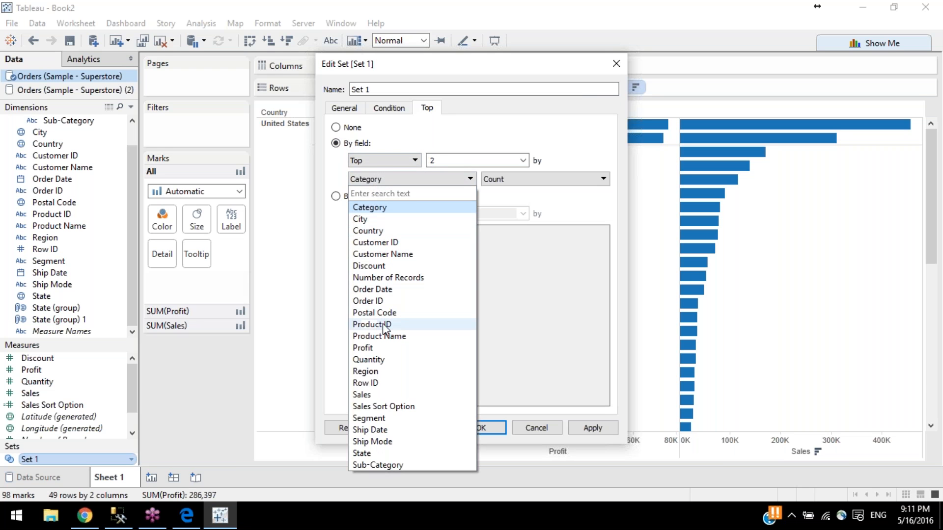
click(391, 406)
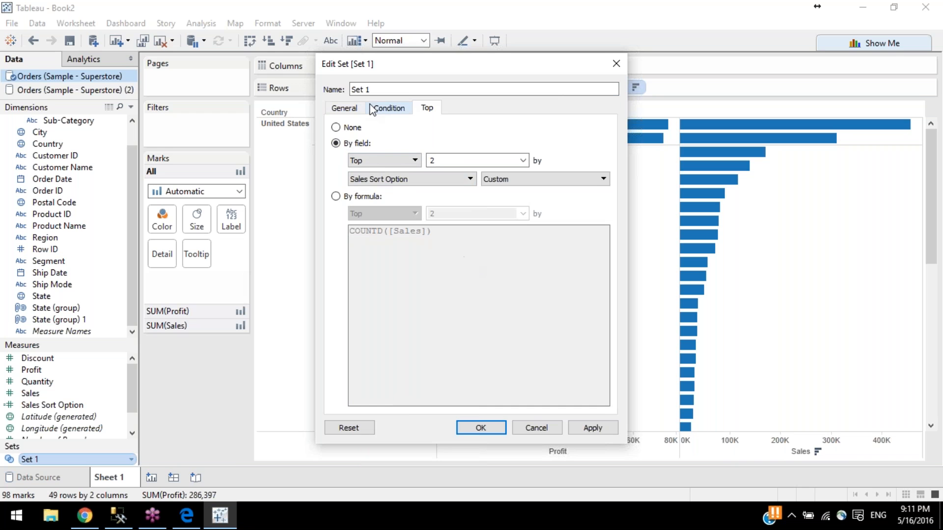
click(589, 430)
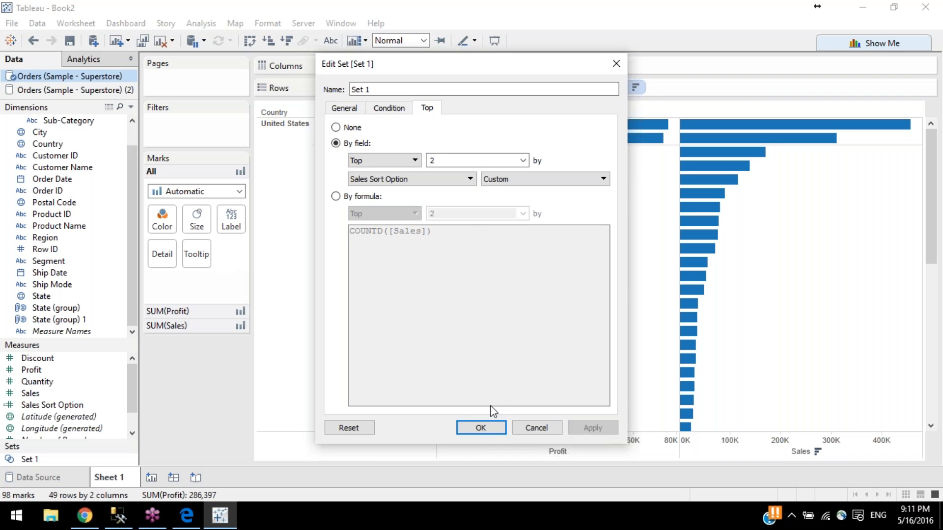
click(480, 427)
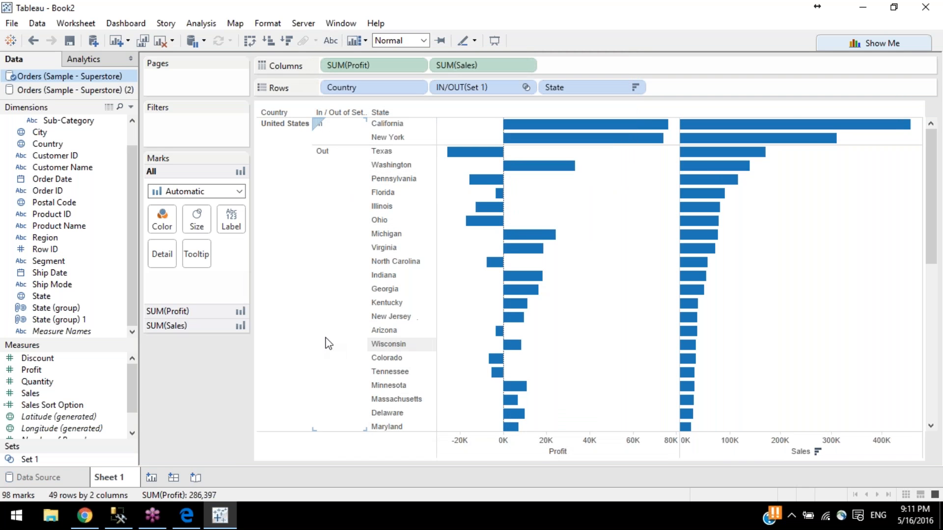
Step: Reopen the Sales Sort Option calculated field for editing and replace its formula with the SUM function
click(68, 405)
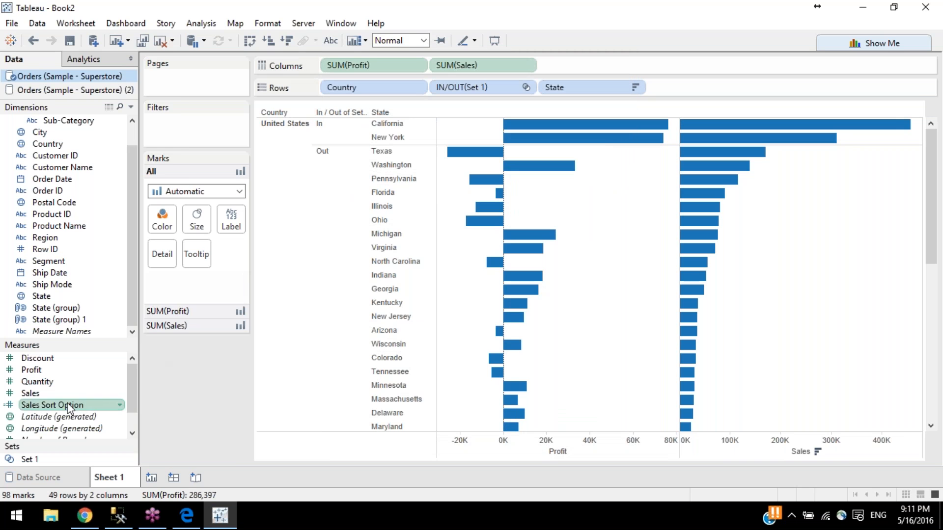
click(204, 422)
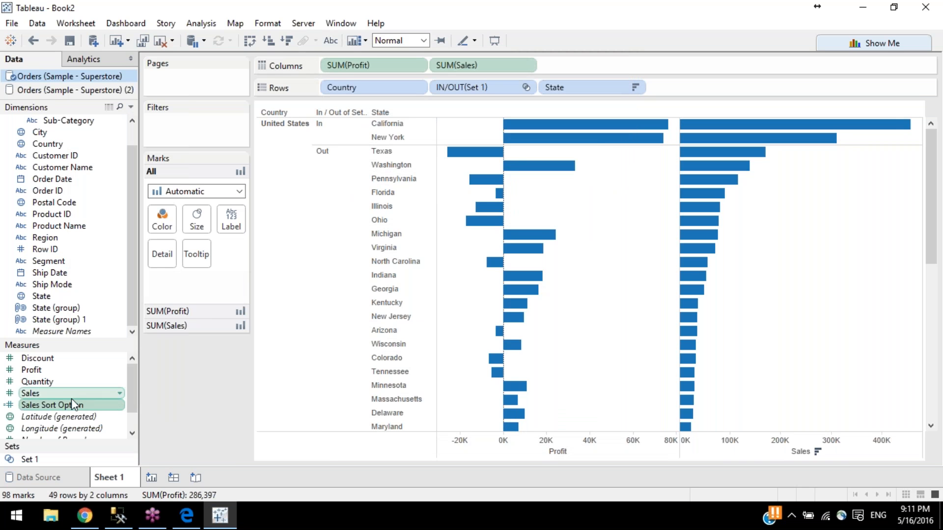
right_click(64, 405)
click(127, 169)
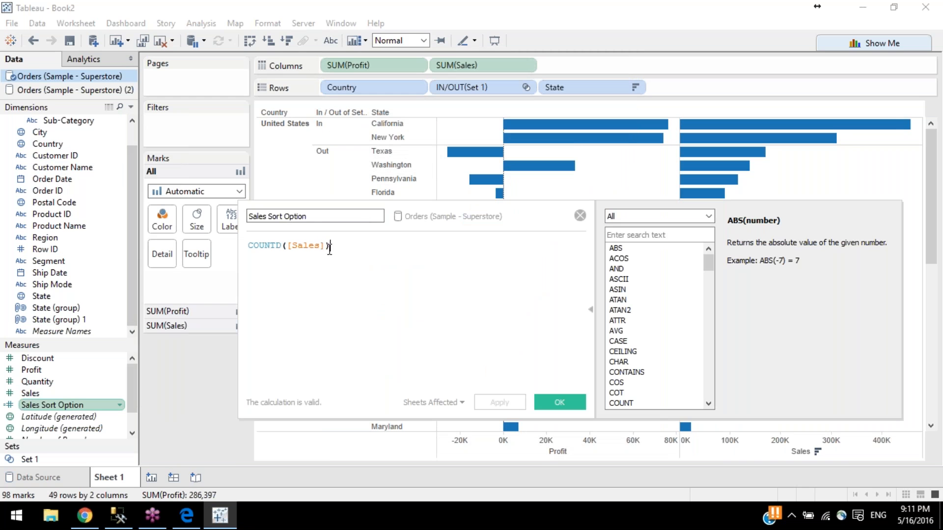
key(ctrl+a)
text(sum)
key(Return)
Step: Use Profit as the argument of SUM, giving SUM([Profit]), and save the calculated field
text({)
key(BackSpace)
key(BackSpace)
text(Pr)
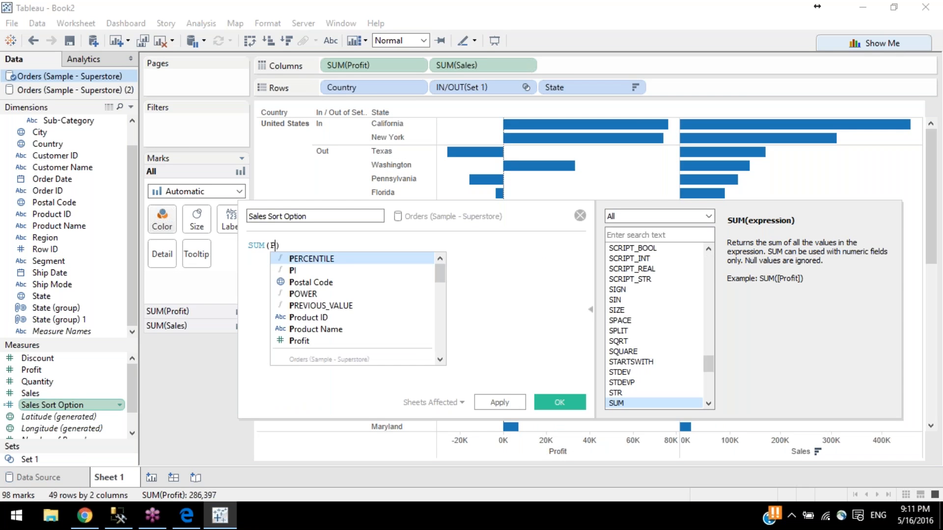
key(Down)
key(Down)
key(Down)
key(Return)
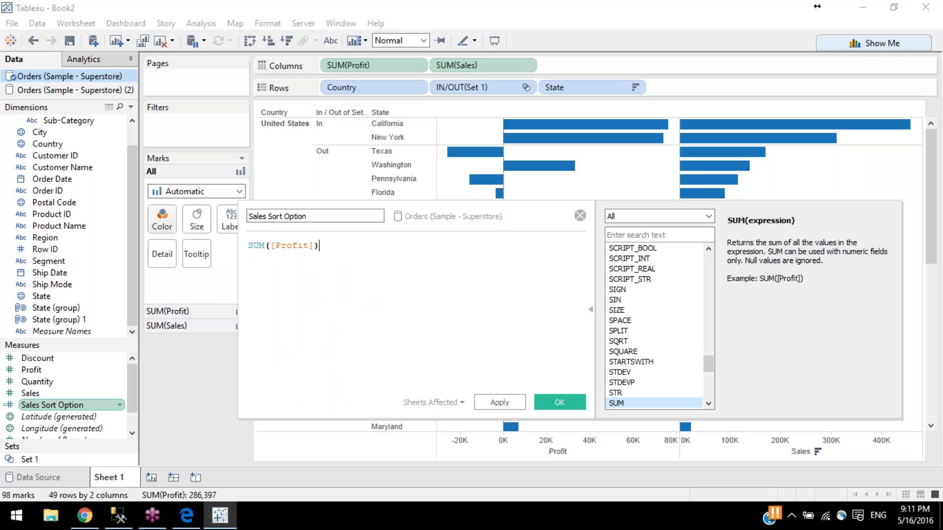
click(560, 402)
scroll(532, 401, down, 10)
scroll(589, 275, up, 10)
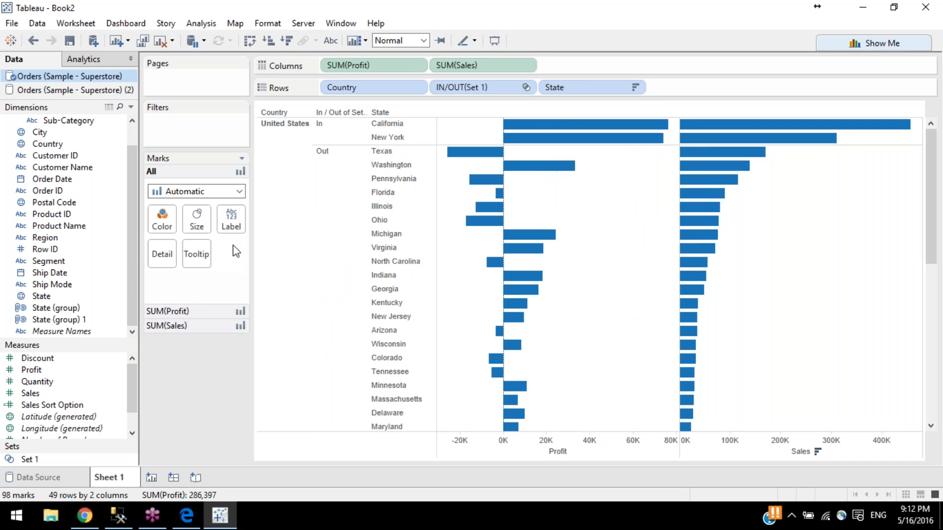
Step: Negate the Sales Sort Option formula to -SUM([Profit]) and save the calculated field
right_click(44, 394)
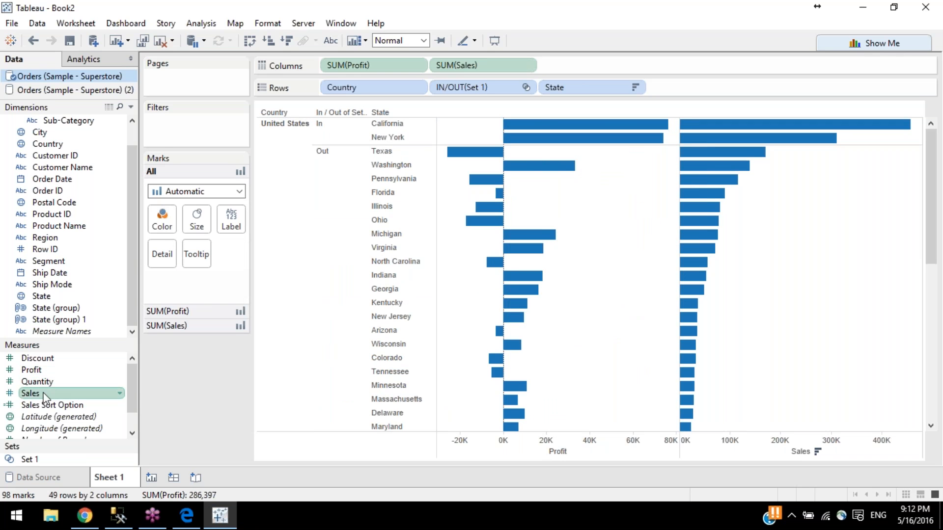
right_click(34, 406)
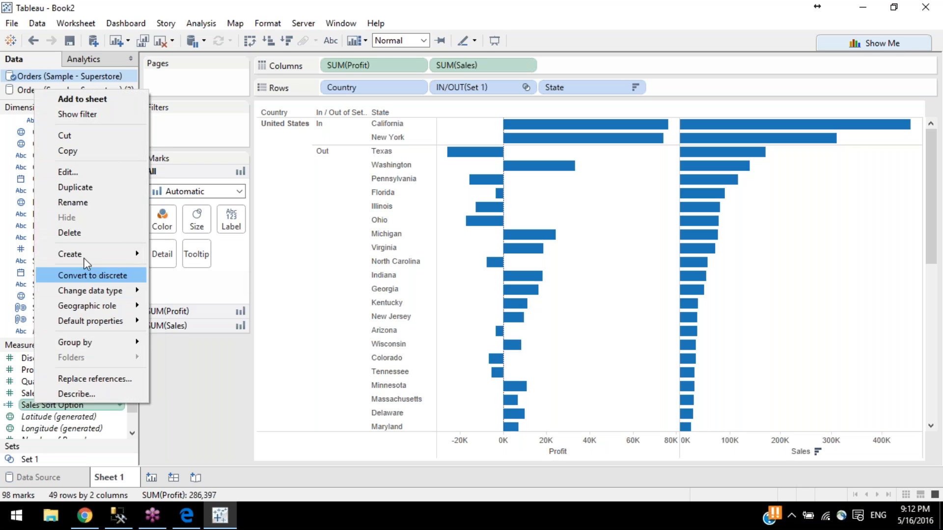
click(80, 173)
click(251, 244)
text(-SUM([Profit)
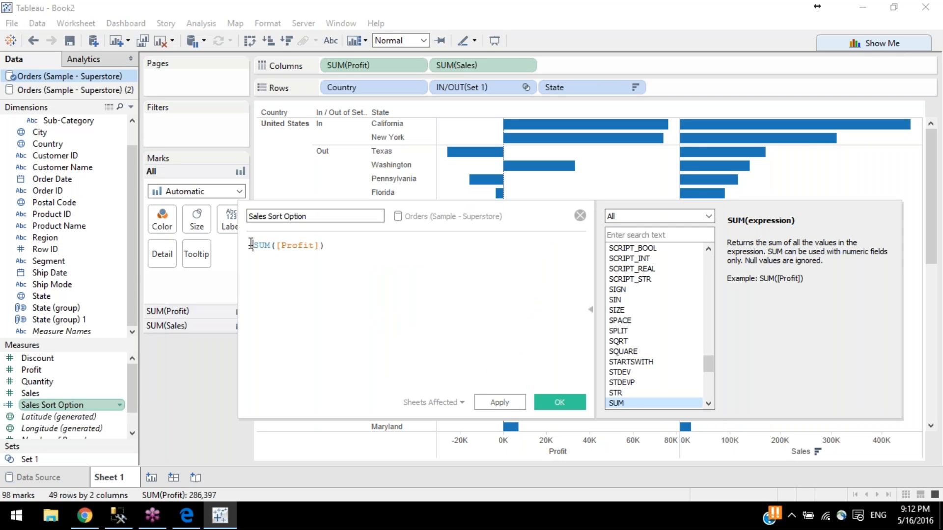
click(560, 402)
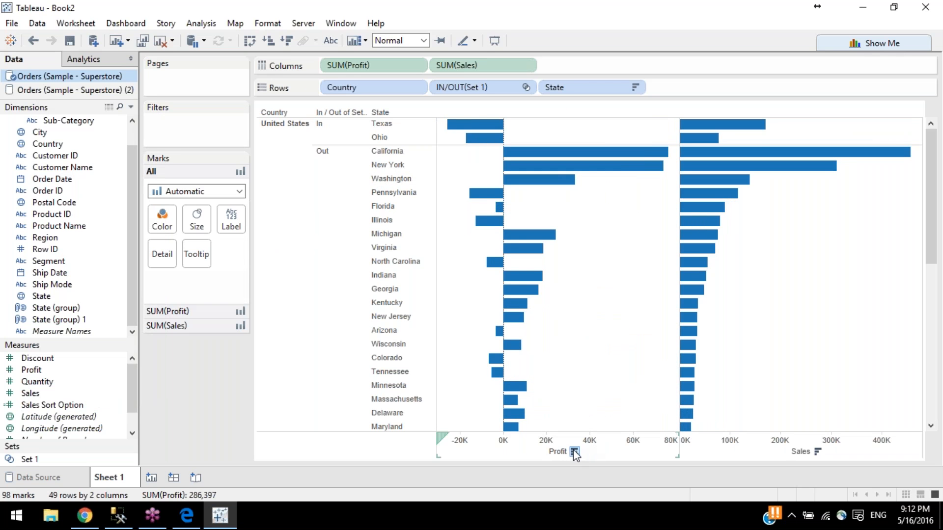
Step: Sort the states by Profit from its axis, and change State's descending sort field to Sales Sort Option
click(574, 451)
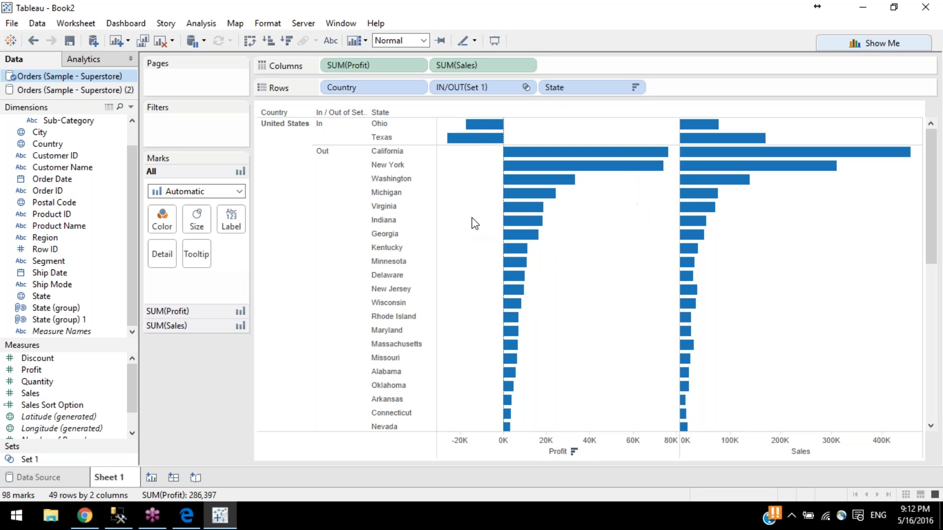
mouse_move(542, 115)
click(639, 88)
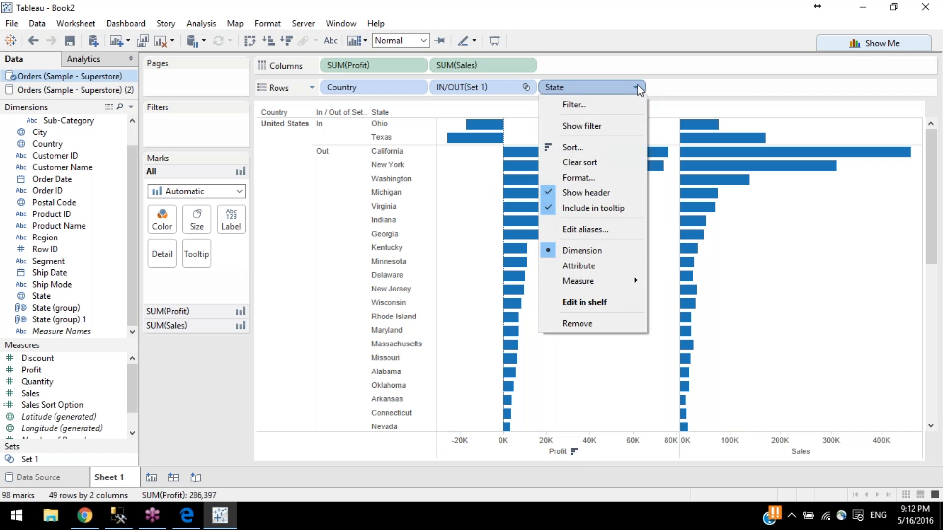
click(567, 149)
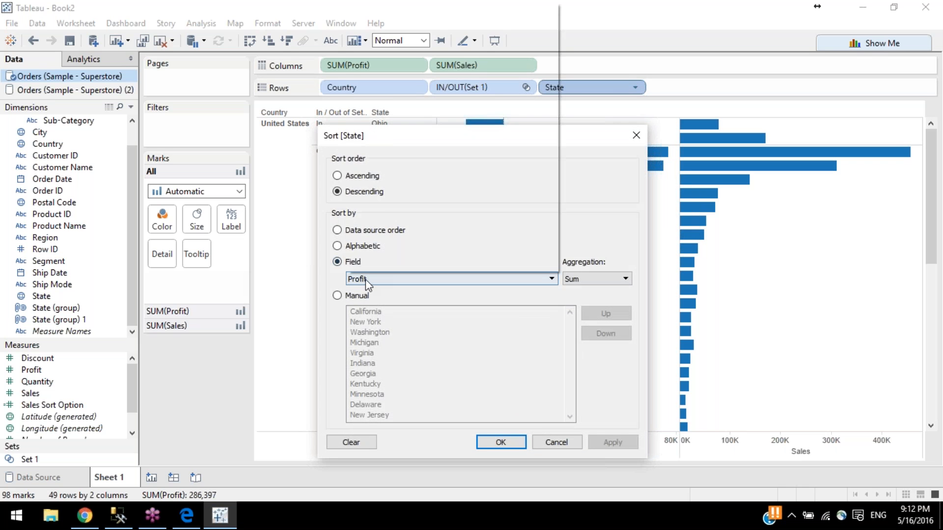
click(364, 279)
click(399, 207)
click(612, 441)
click(515, 437)
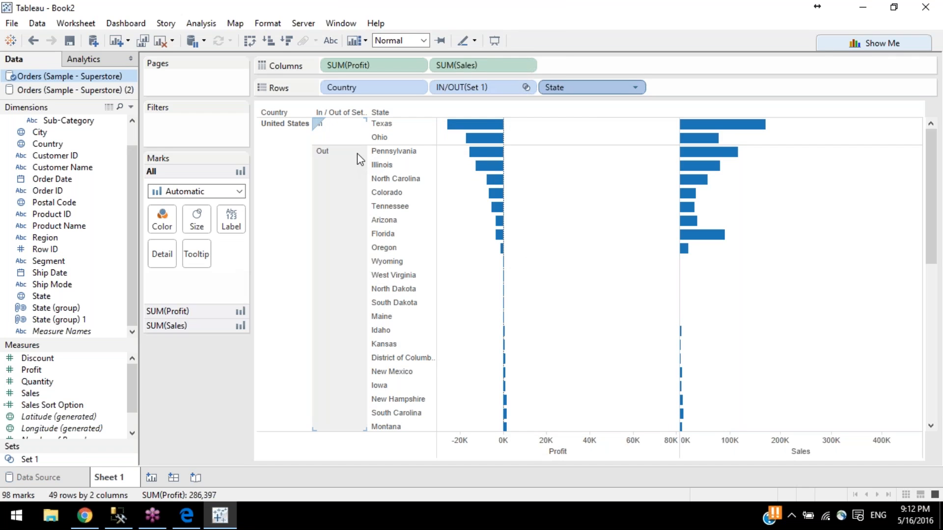
Step: Review State's sort settings without changing them and look through the sorted list of states in the chart
click(633, 86)
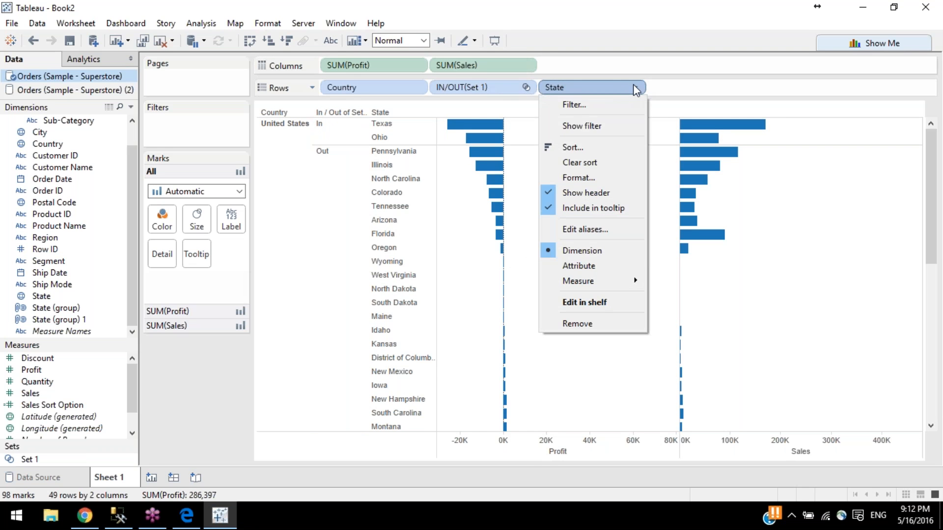
click(585, 143)
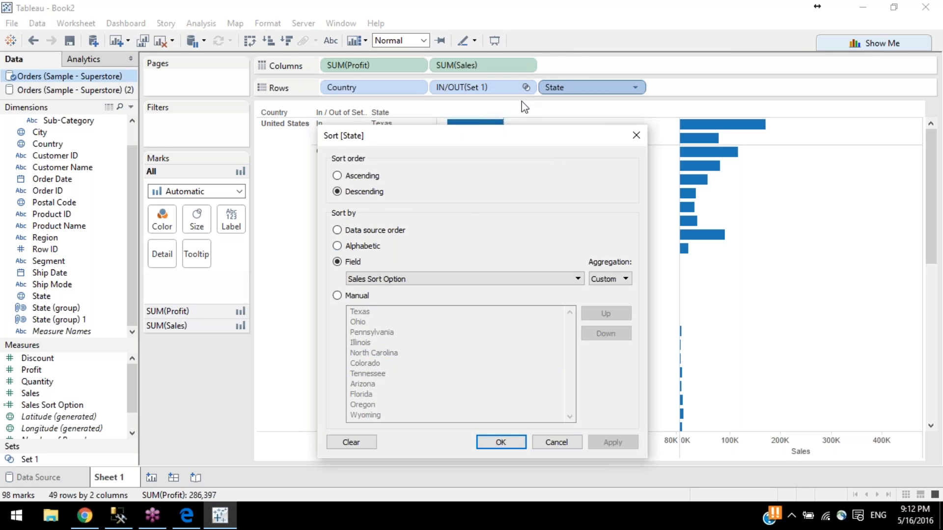
click(633, 140)
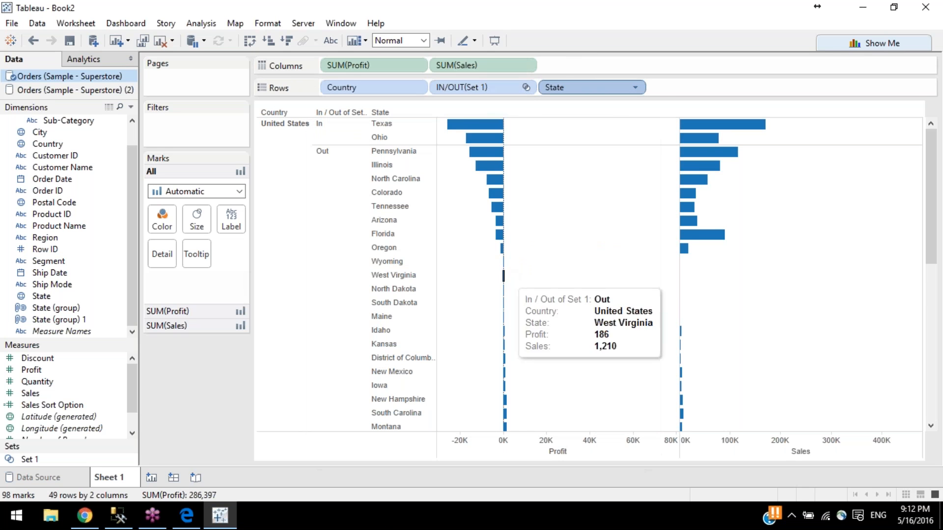
scroll(512, 314, down, 5)
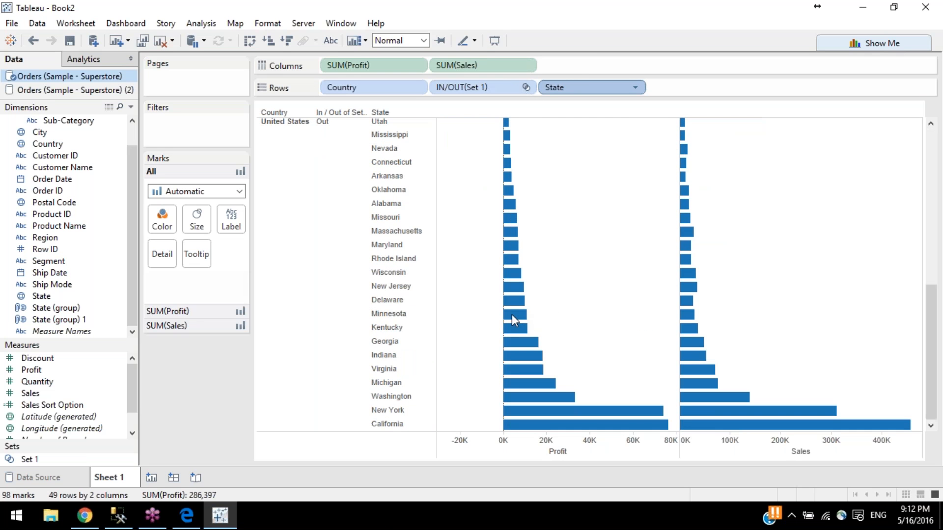
right_click(723, 185)
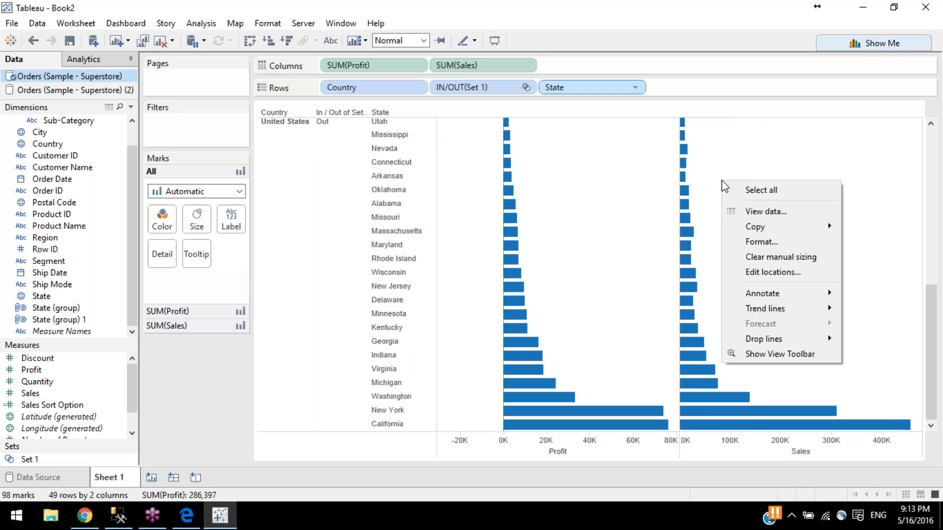
click(727, 155)
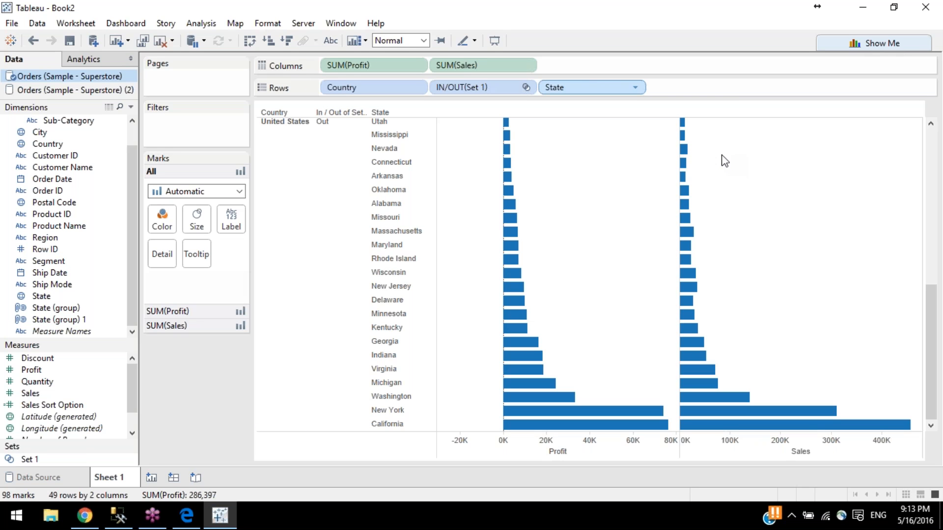
scroll(288, 286, up, 10)
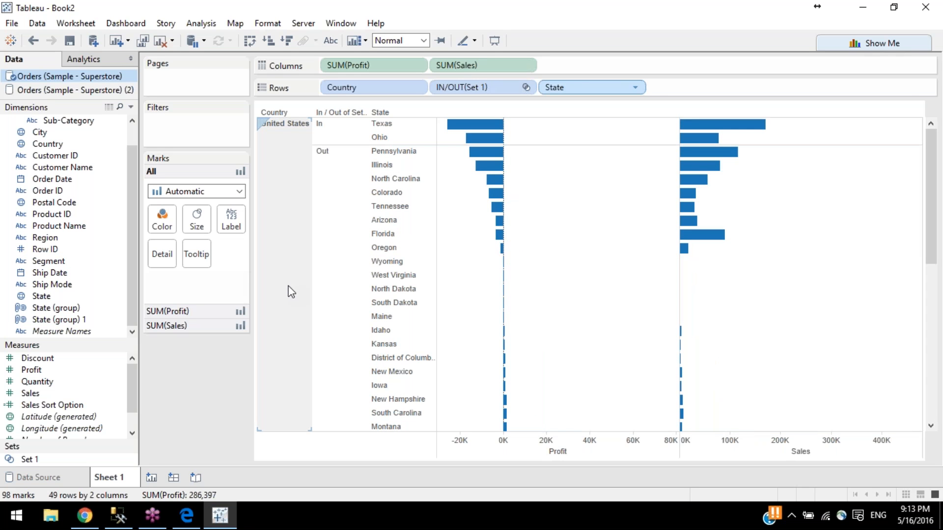
Step: Open Set 1's top limit settings and change the field used for the top 2 to Sales
right_click(48, 458)
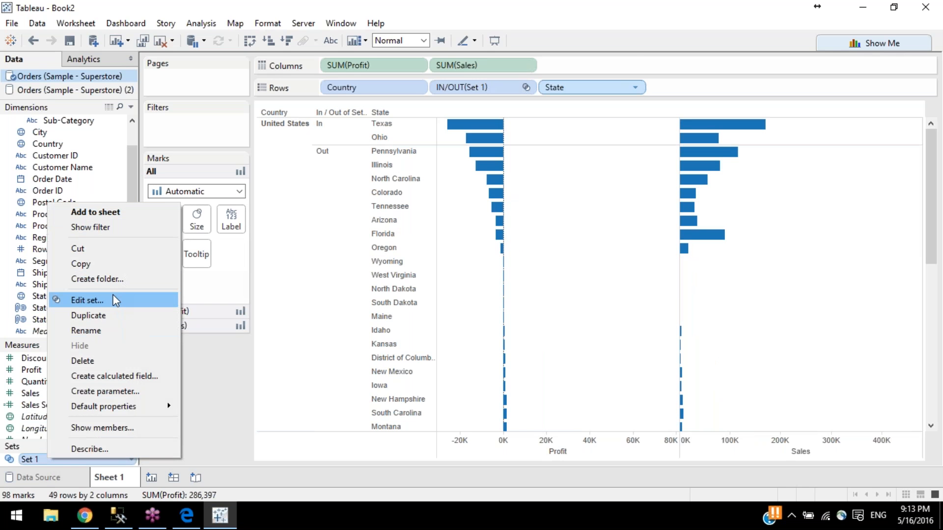
click(115, 301)
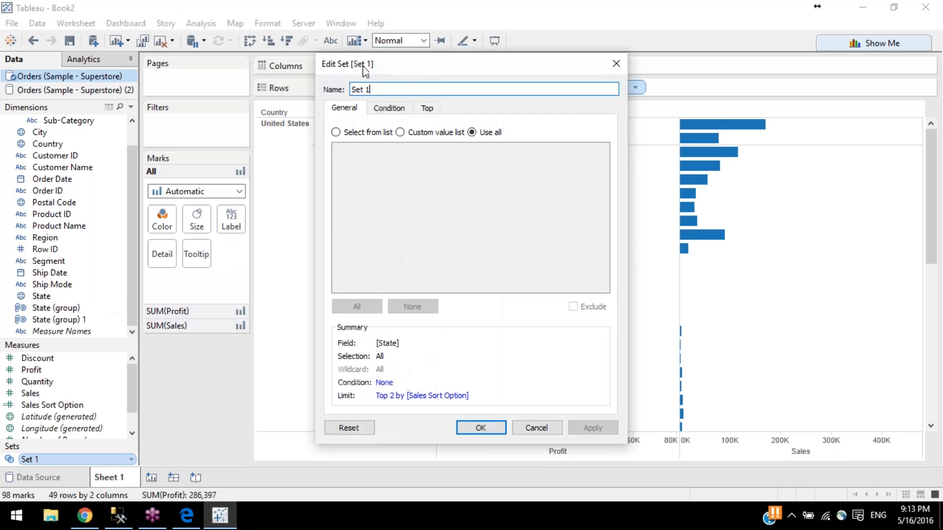
click(434, 107)
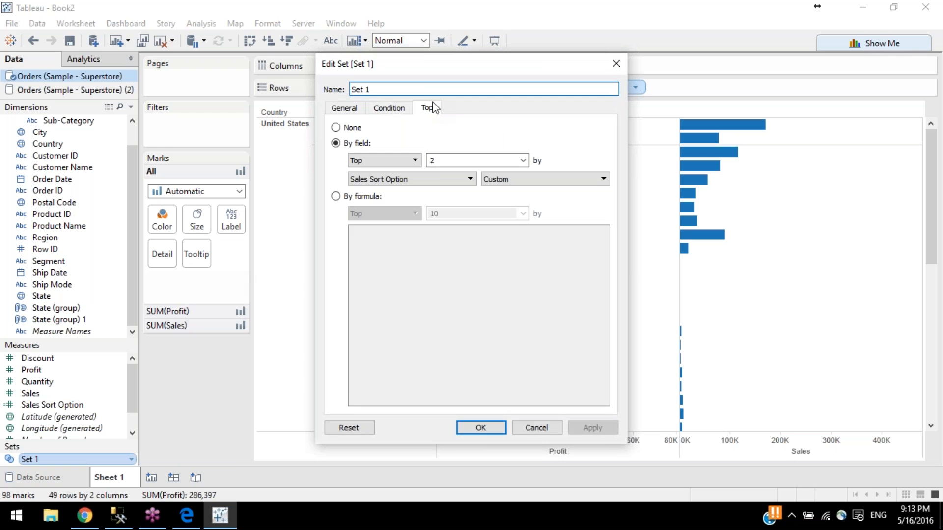
click(446, 180)
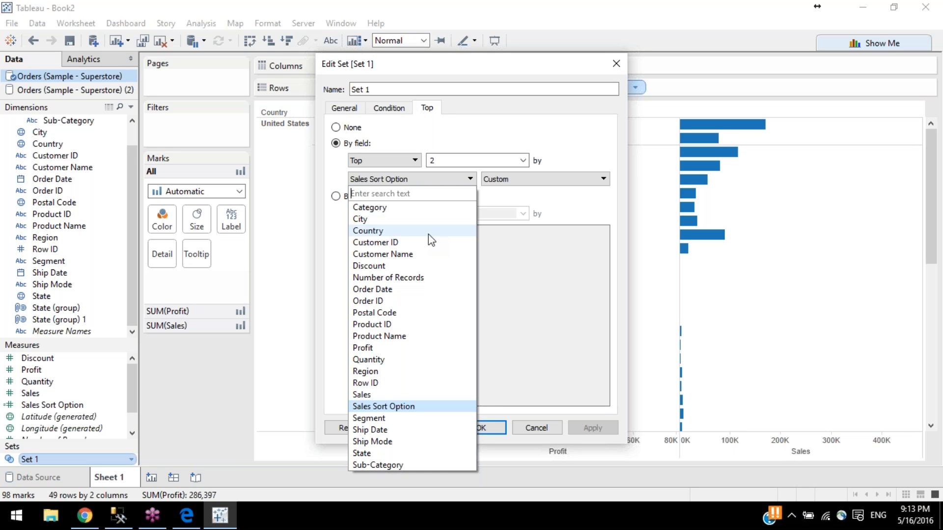
click(387, 393)
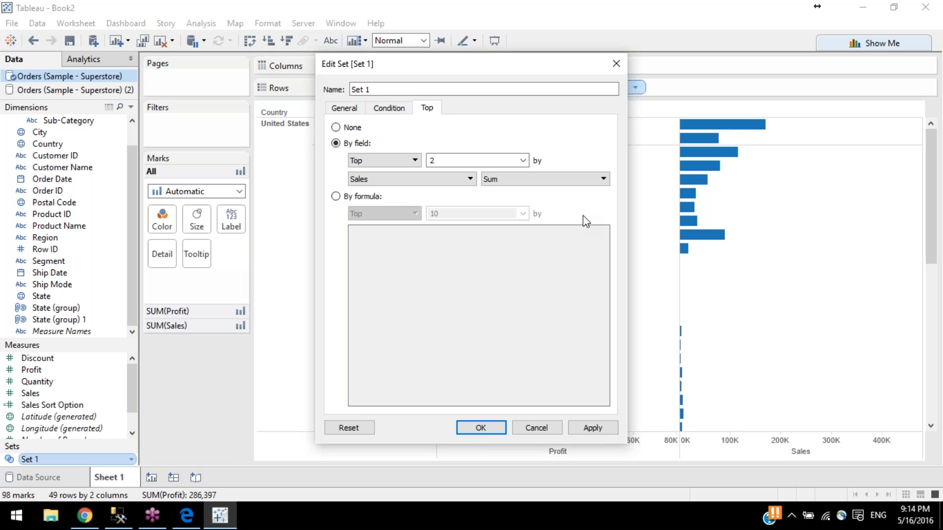
Step: Set the limit field of Set 1 back to Sales Sort Option, keeping the top 2
click(444, 178)
click(399, 405)
click(433, 175)
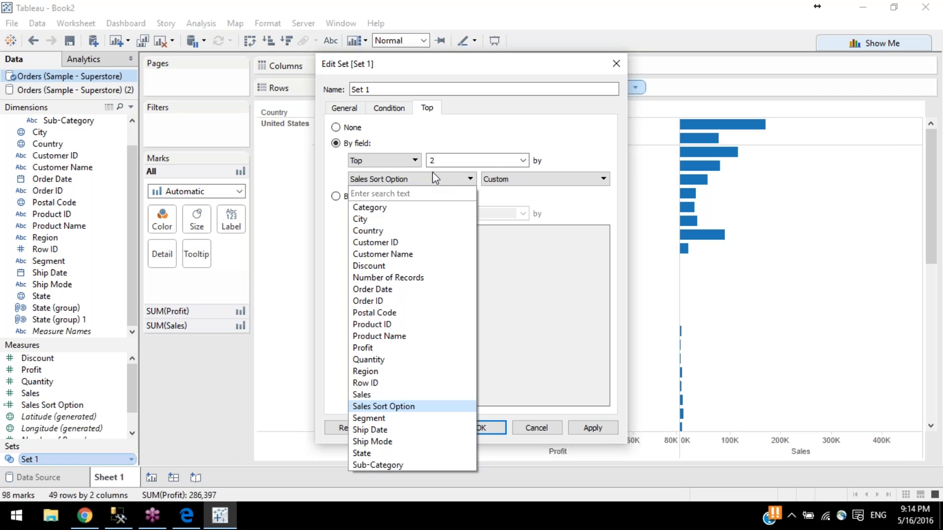
click(416, 160)
click(445, 162)
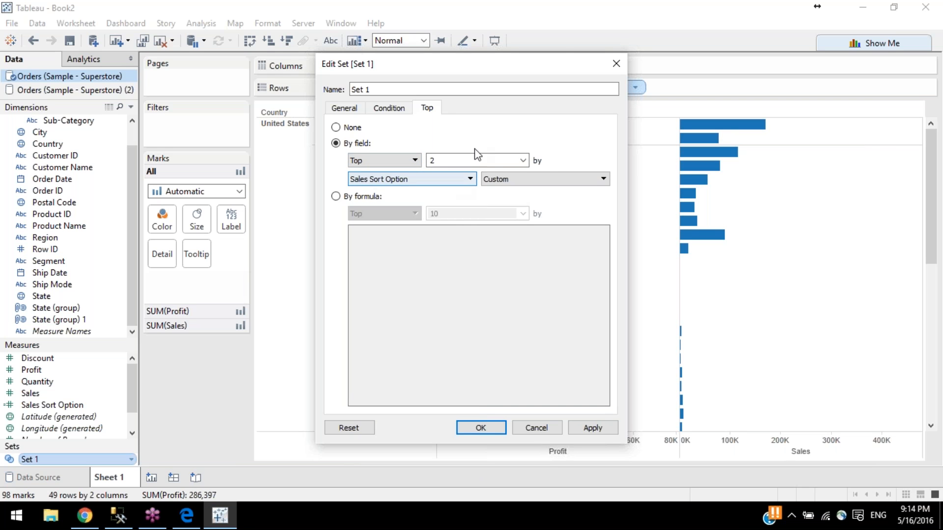
Step: Close Set 1's settings without applying changes and look through the sorted states in the chart
click(615, 62)
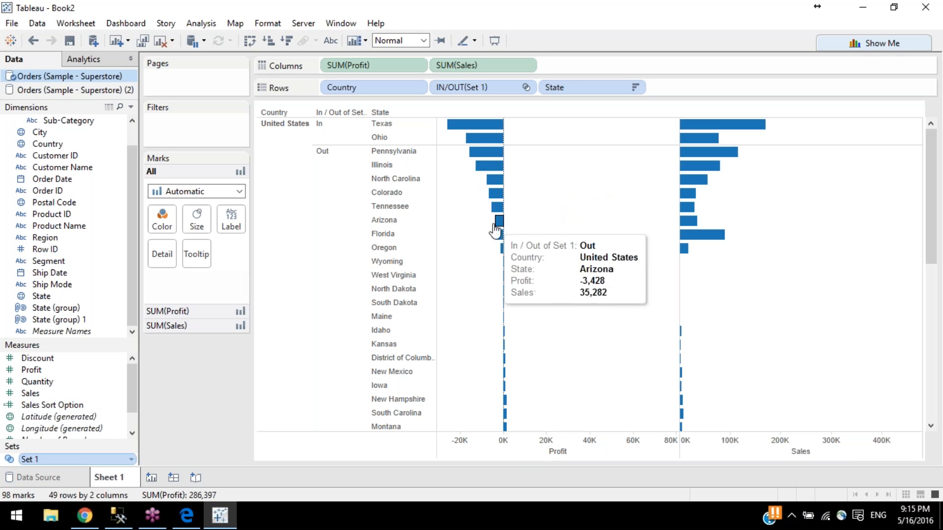
scroll(431, 272, down, 10)
scroll(432, 272, up, 10)
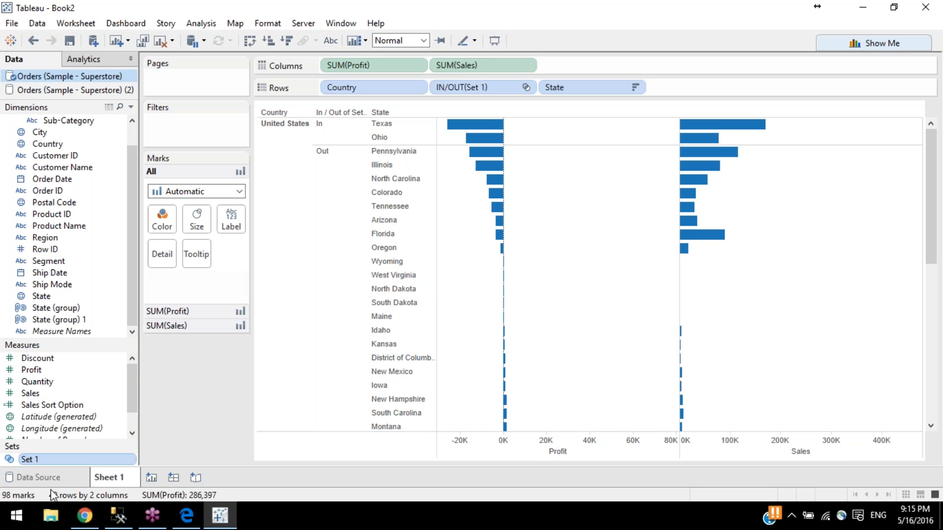
Step: Try selecting all states from the list in Set 1's general settings, review the list, and discard the changes
right_click(55, 462)
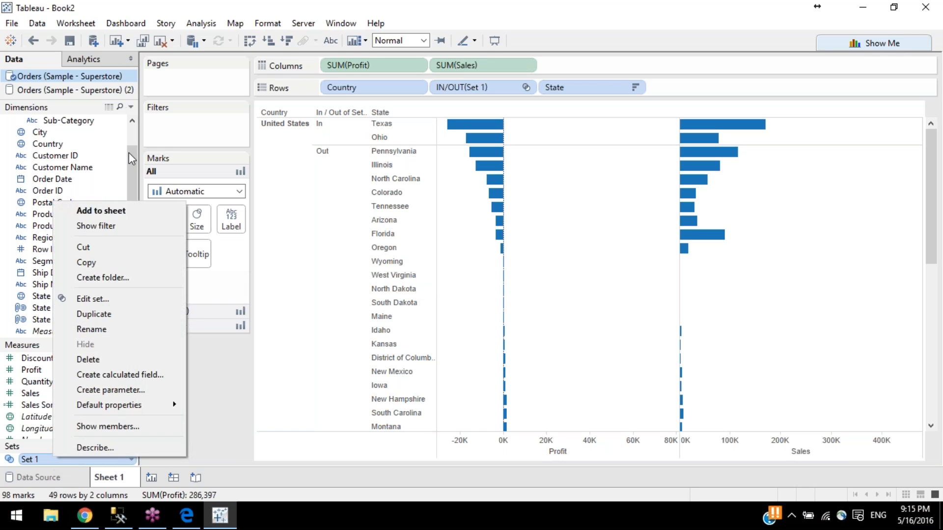
click(116, 299)
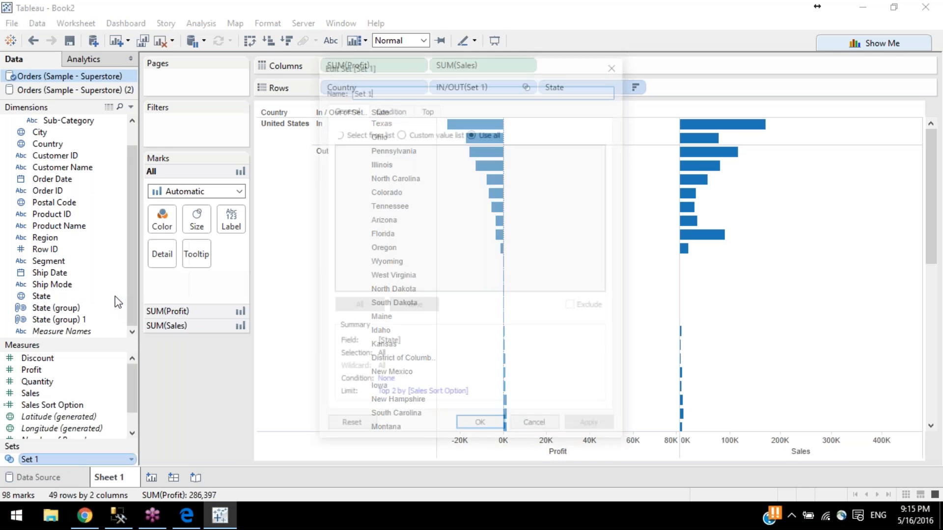
click(352, 134)
click(481, 133)
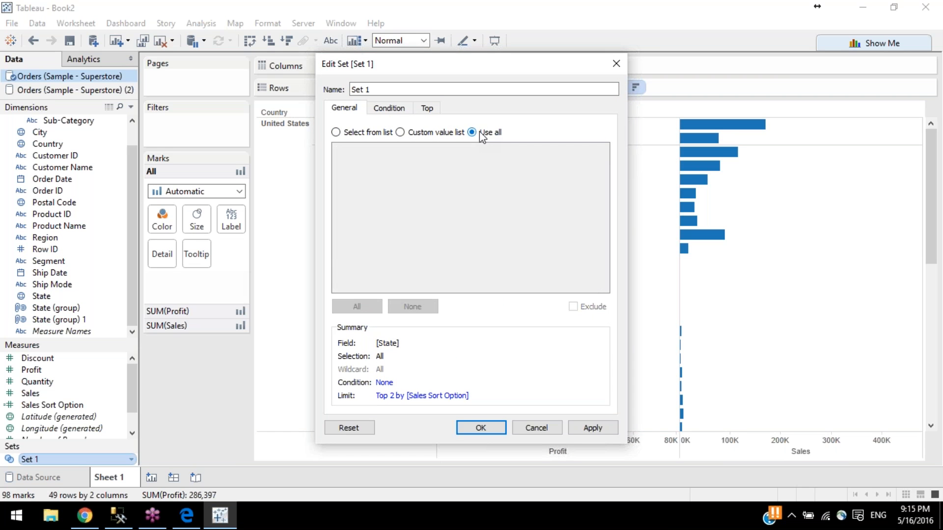
click(374, 134)
click(364, 309)
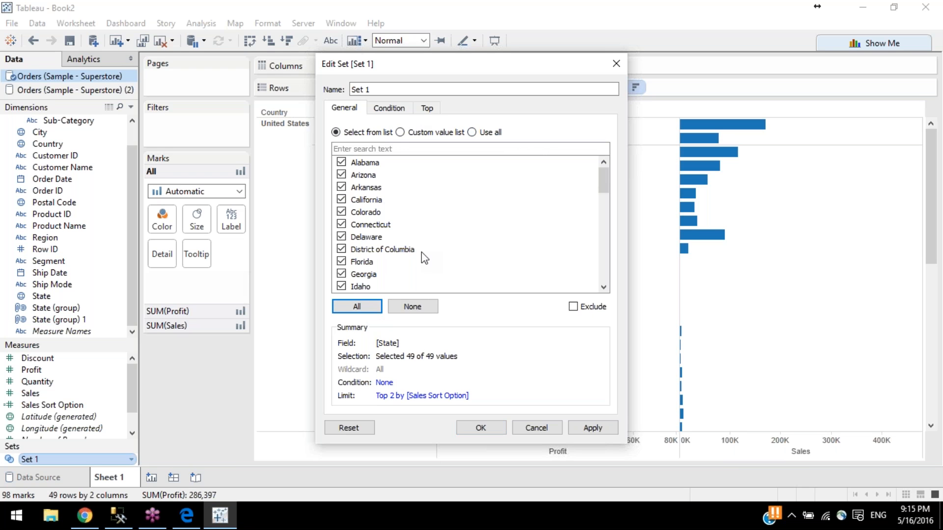
scroll(422, 252, down, 10)
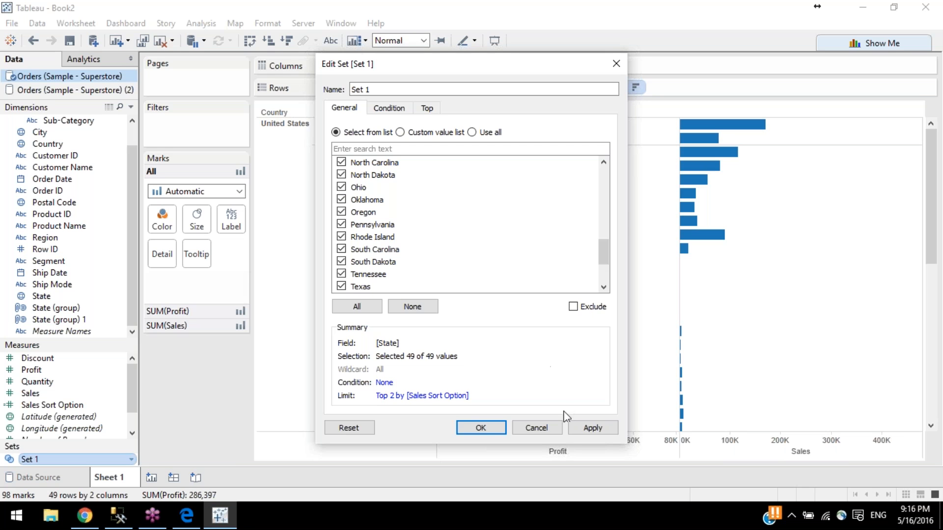
click(537, 428)
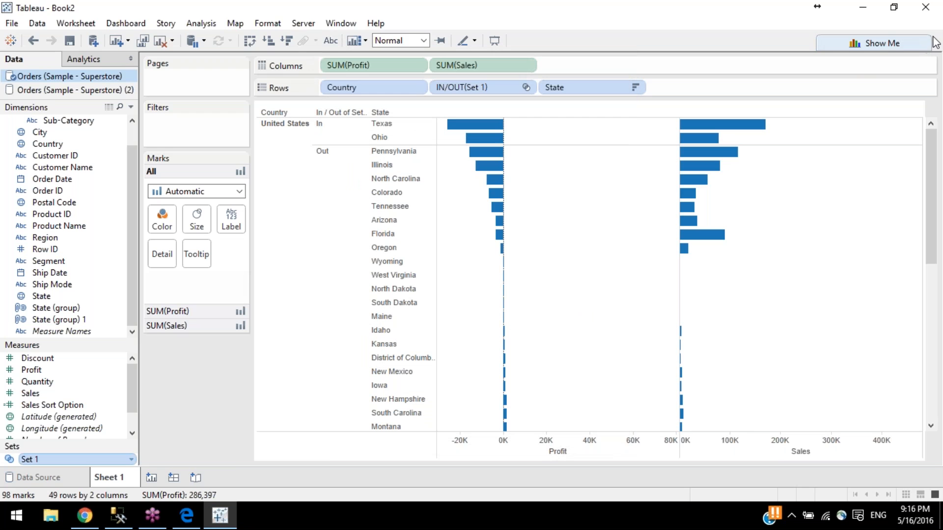